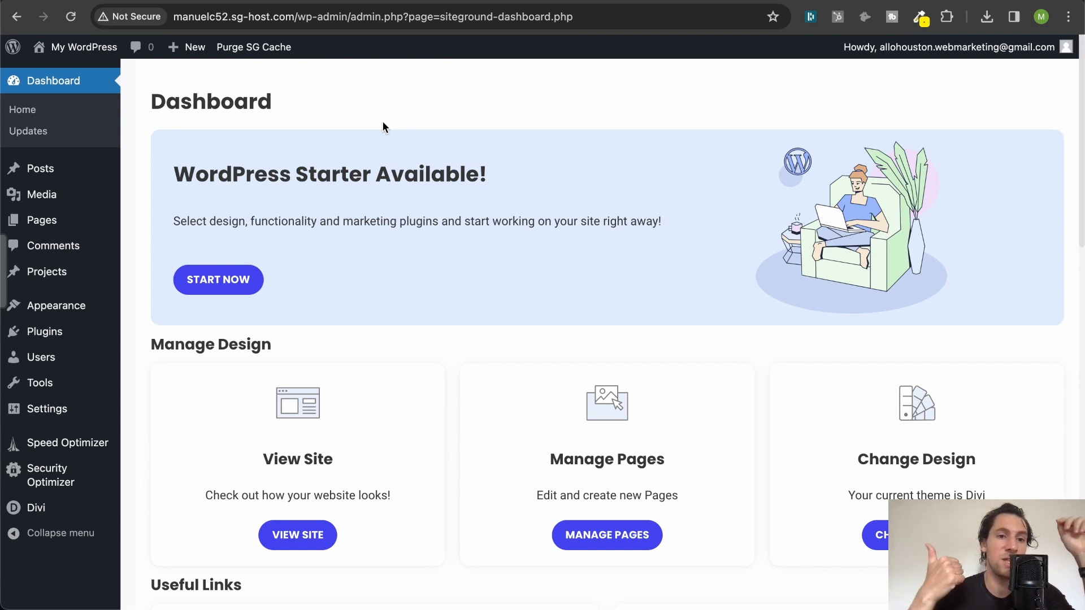
# - Create a new WordPress page titled "Landing Page"
pyautogui.moveTo(81, 224)
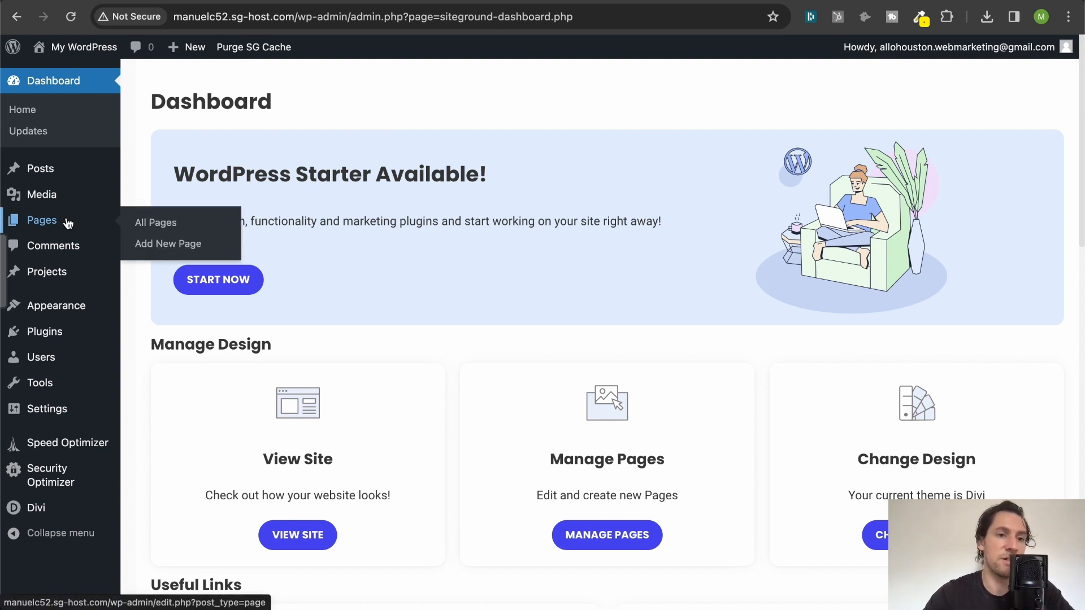
pyautogui.click(147, 223)
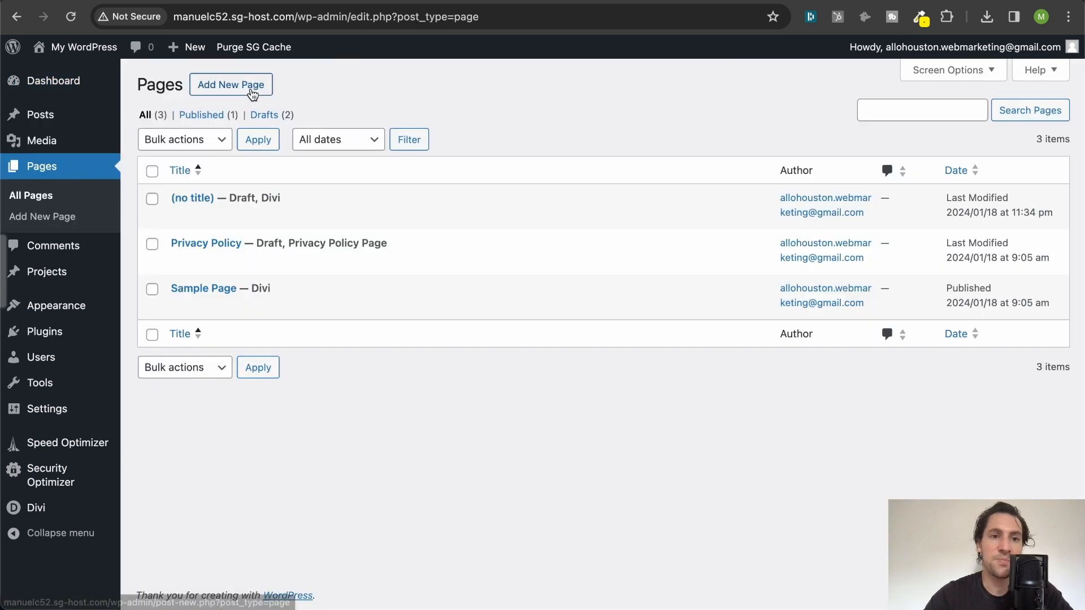
pyautogui.click(253, 95)
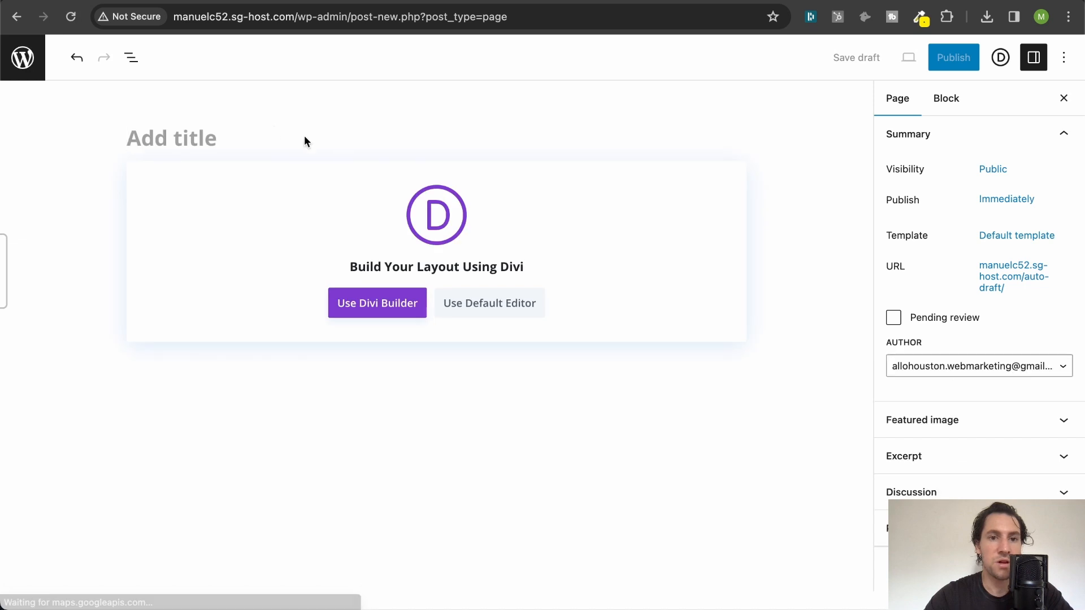
pyautogui.click(304, 141)
pyautogui.write('Landin')
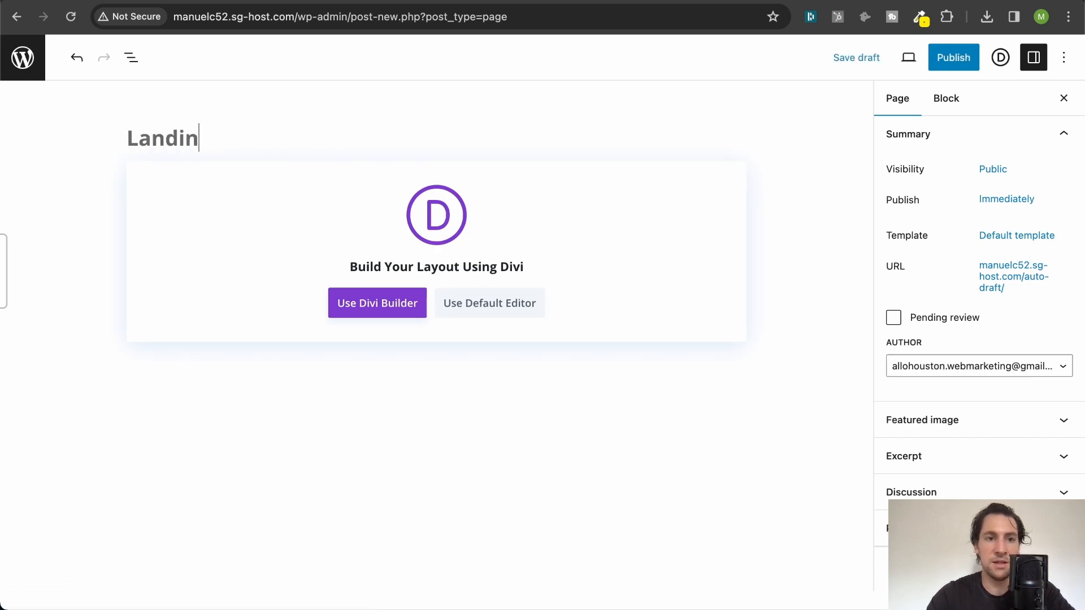
pyautogui.write('g Page')
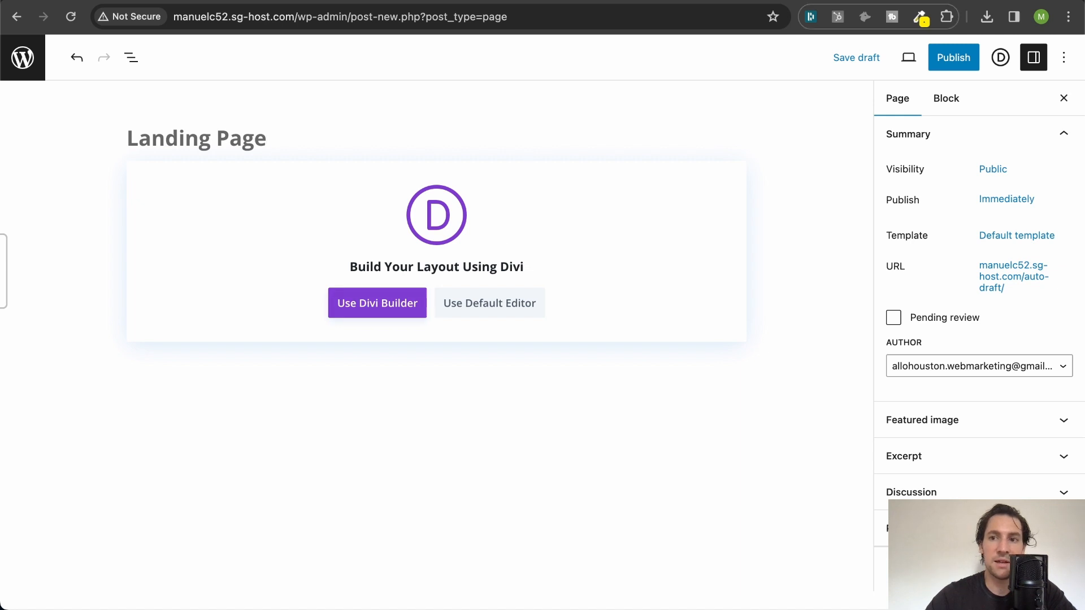
# - Start building the page from scratch in Divi Builder and insert a single-column row
pyautogui.click(381, 309)
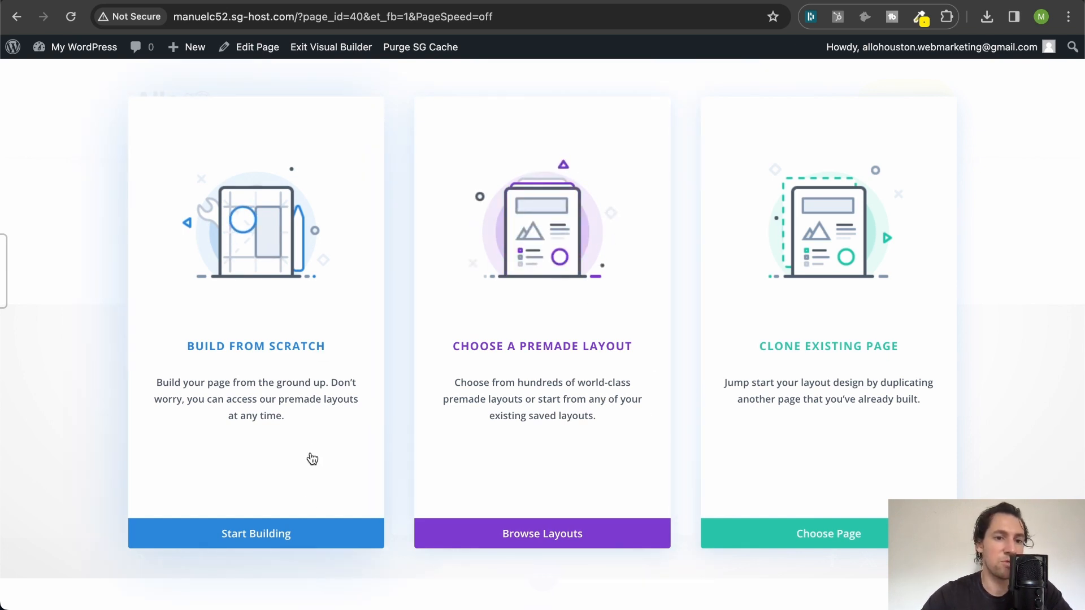
pyautogui.click(299, 540)
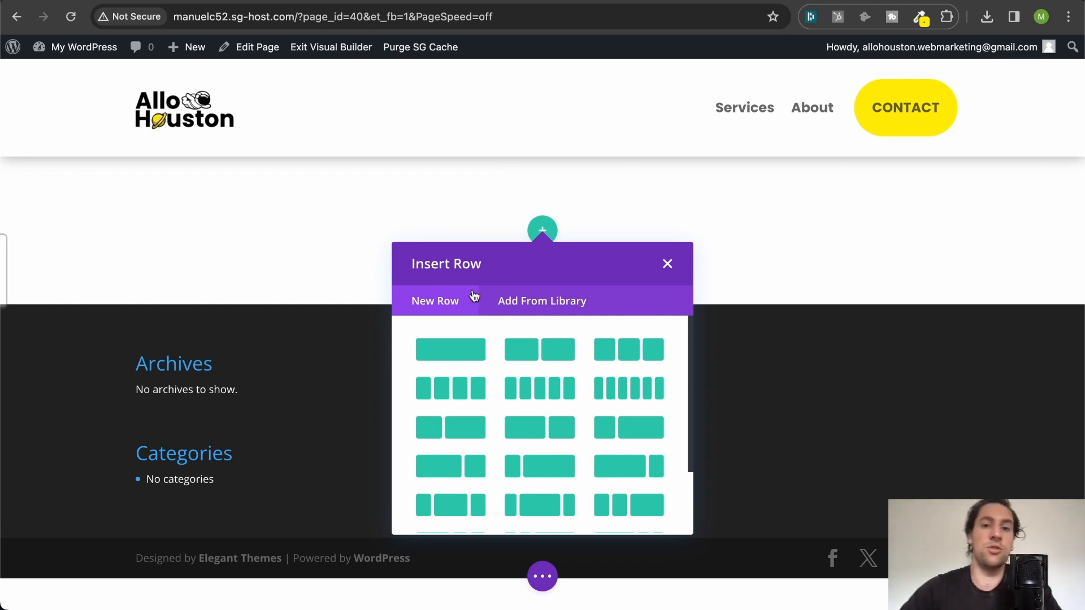
pyautogui.click(459, 357)
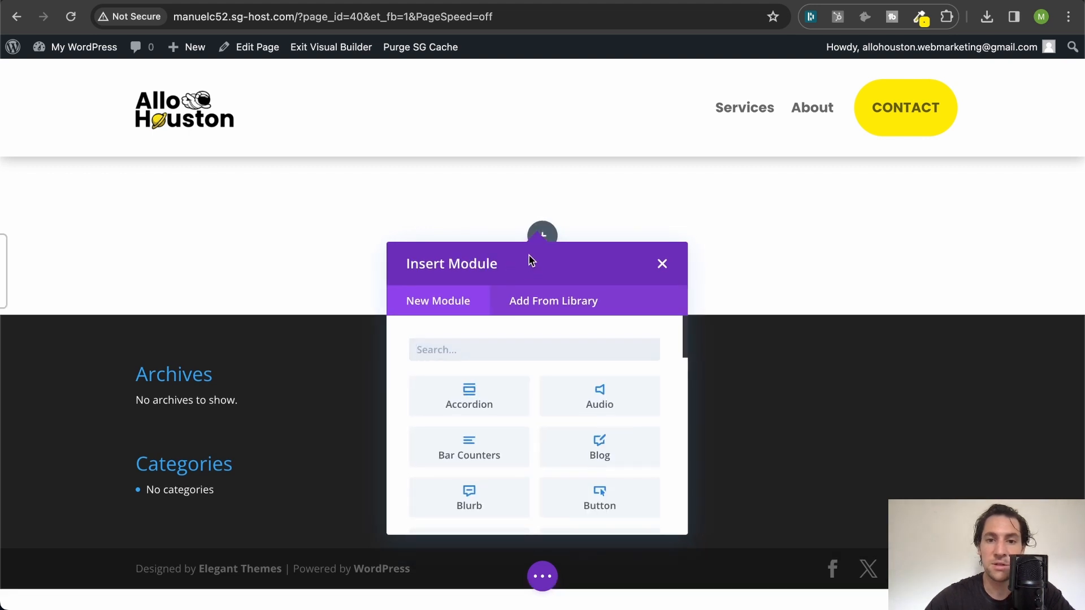
# - Search the modules for "tex" and add a Text module to the new row
pyautogui.scroll(-2, 519, 411)
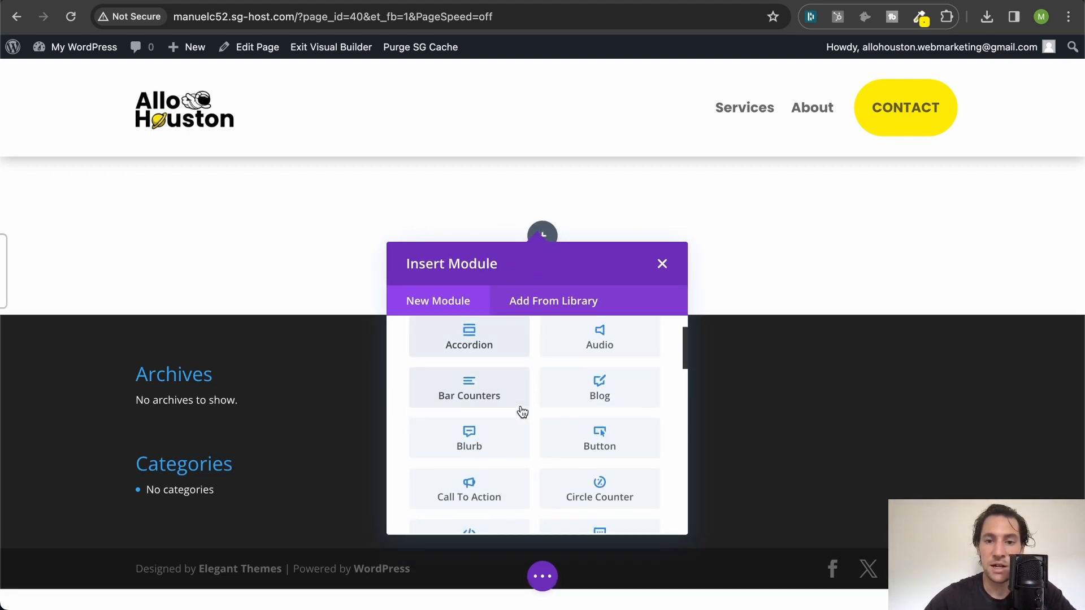
pyautogui.scroll(2, 519, 412)
pyautogui.click(486, 341)
pyautogui.write('te')
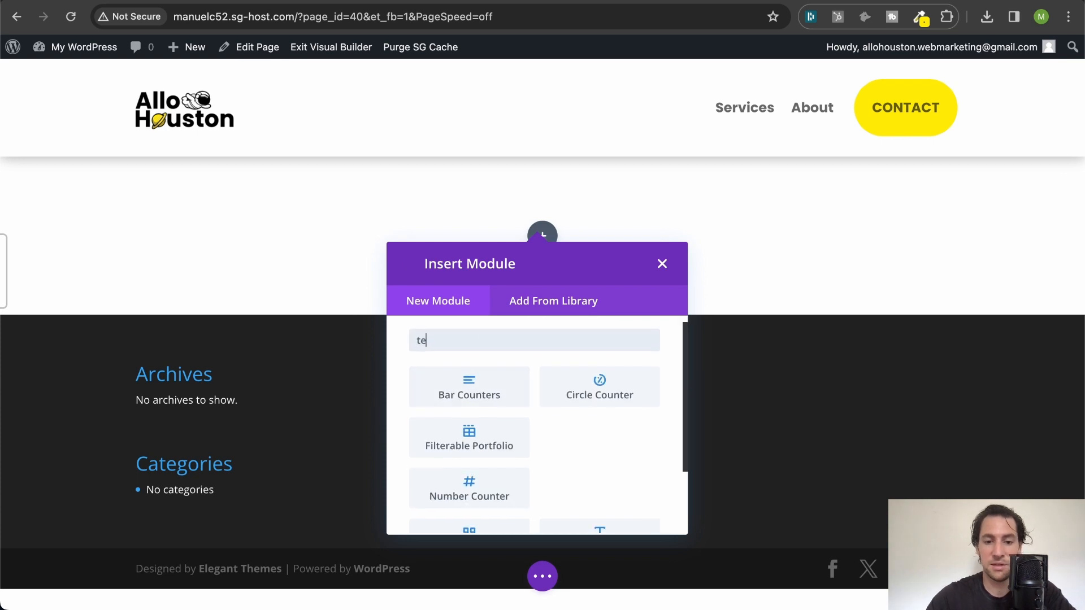
pyautogui.write('x')
pyautogui.click(495, 398)
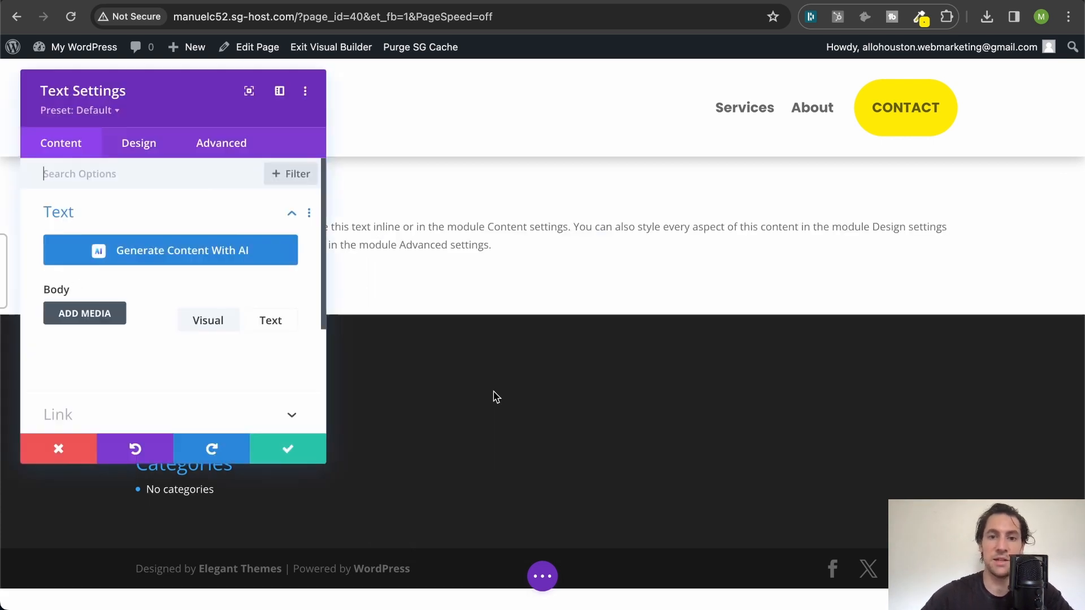
# - Replace the Text module's placeholder body with "The Best Hats You've Ever Seen!"
pyautogui.moveTo(229, 92); pyautogui.dragTo(372, 79)
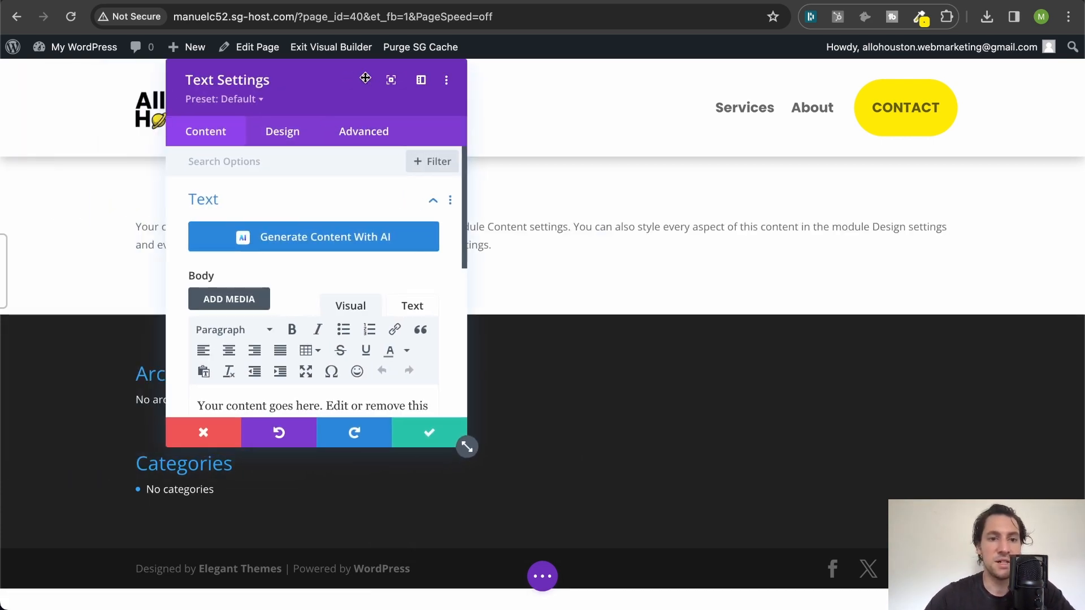
pyautogui.scroll(-5, 314, 294)
pyautogui.doubleClick(290, 299)
pyautogui.tripleClick(290, 297)
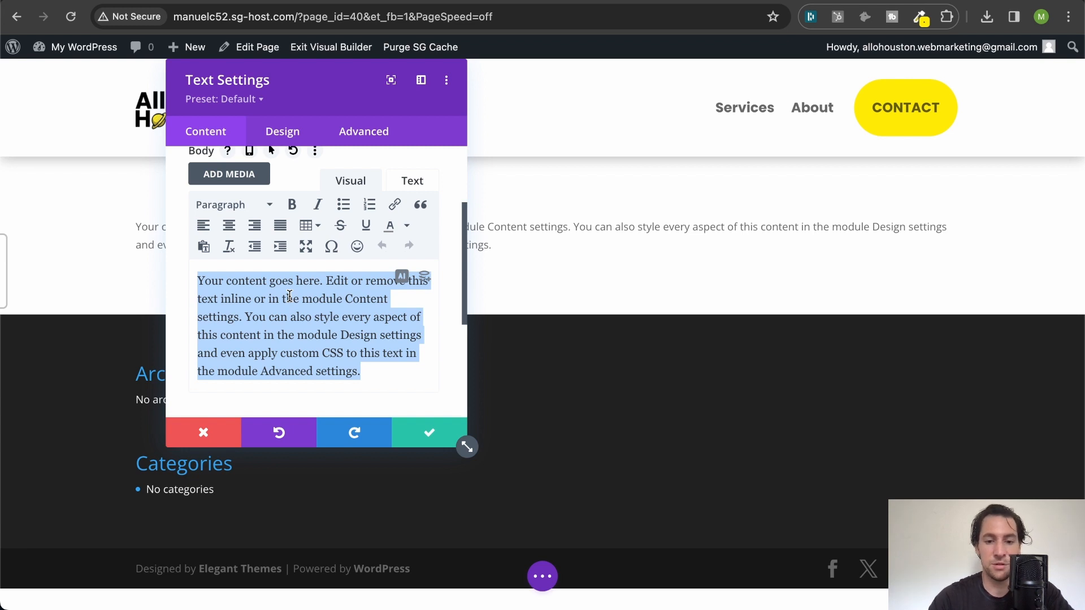
pyautogui.write('The')
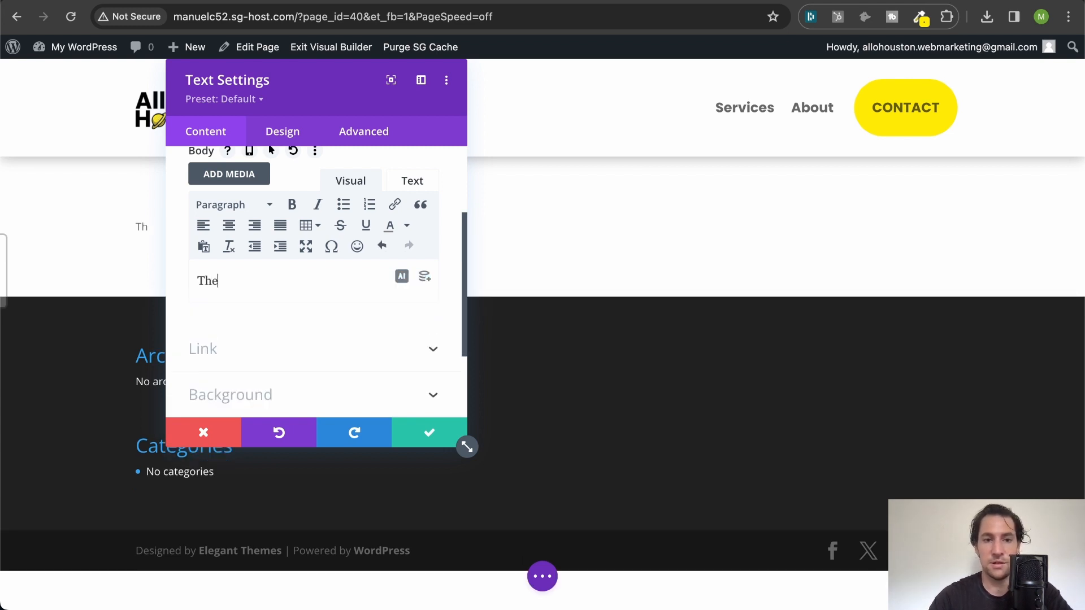
pyautogui.write(' Best Hats ')
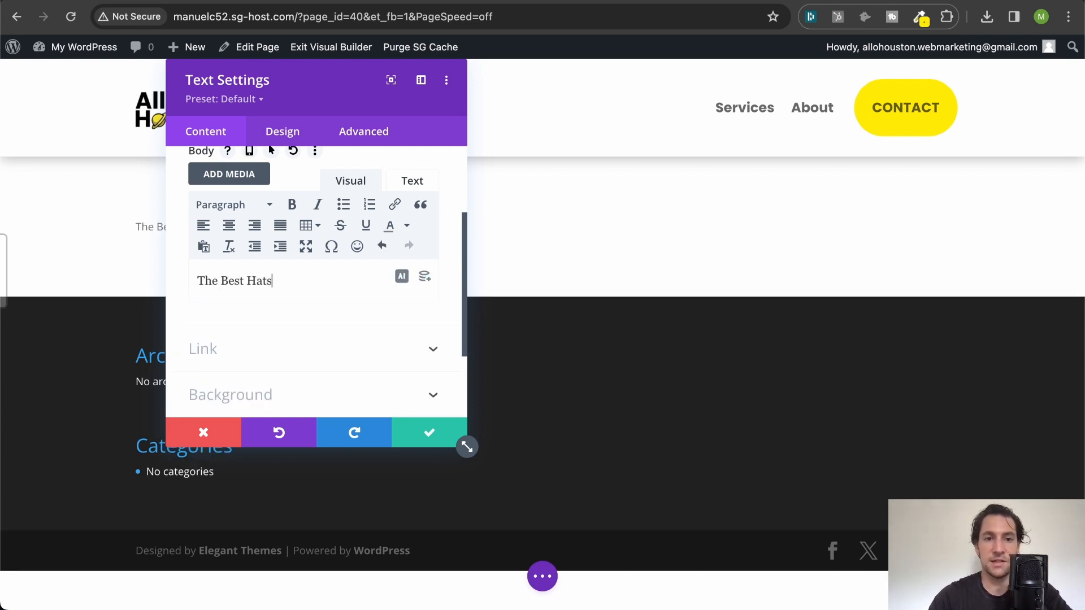
pyautogui.write('Y')
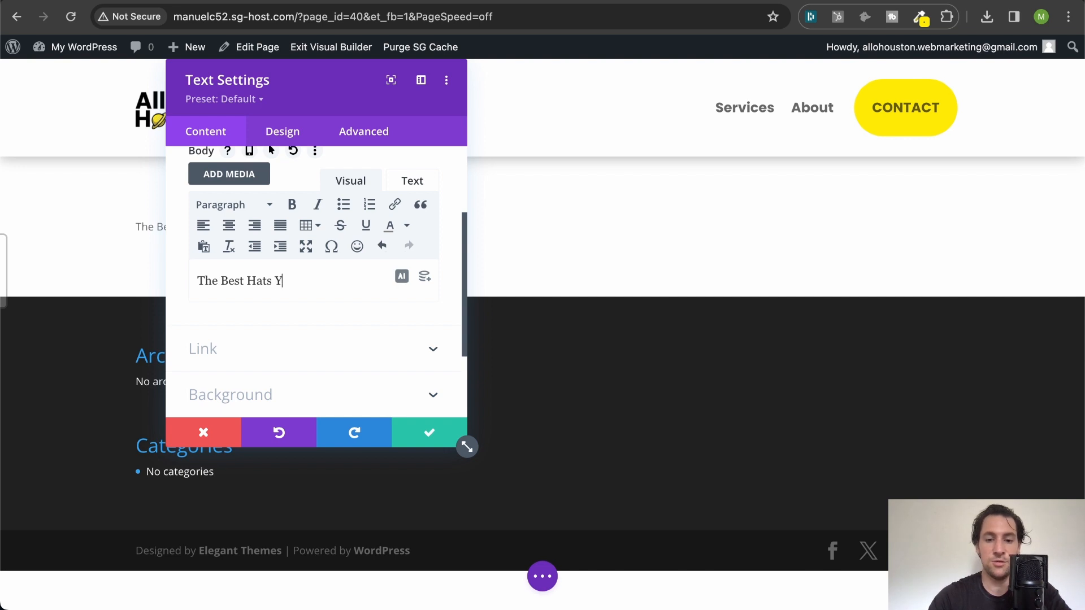
pyautogui.write("ou've Ever Seen!")
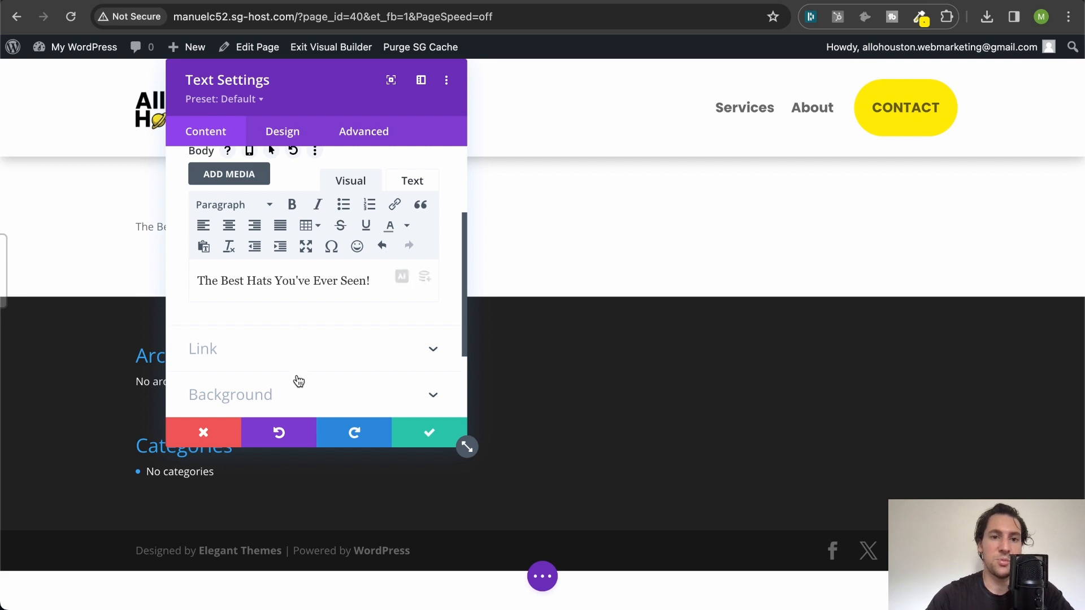
# - Dock the text settings beside the page preview and format the body text as Heading 1
pyautogui.scroll(2, 273, 296)
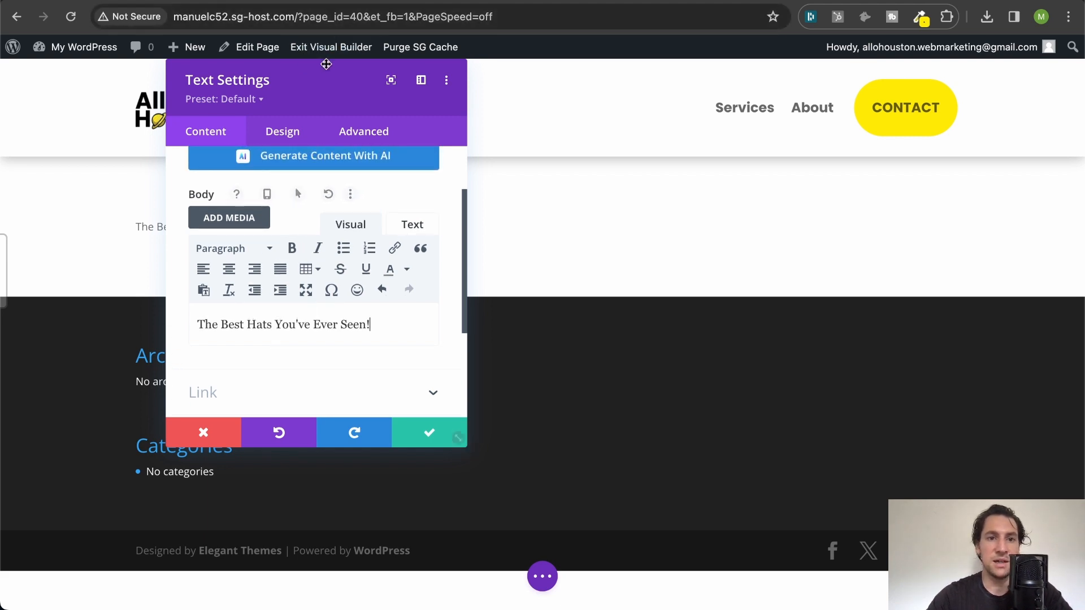
pyautogui.click(421, 79)
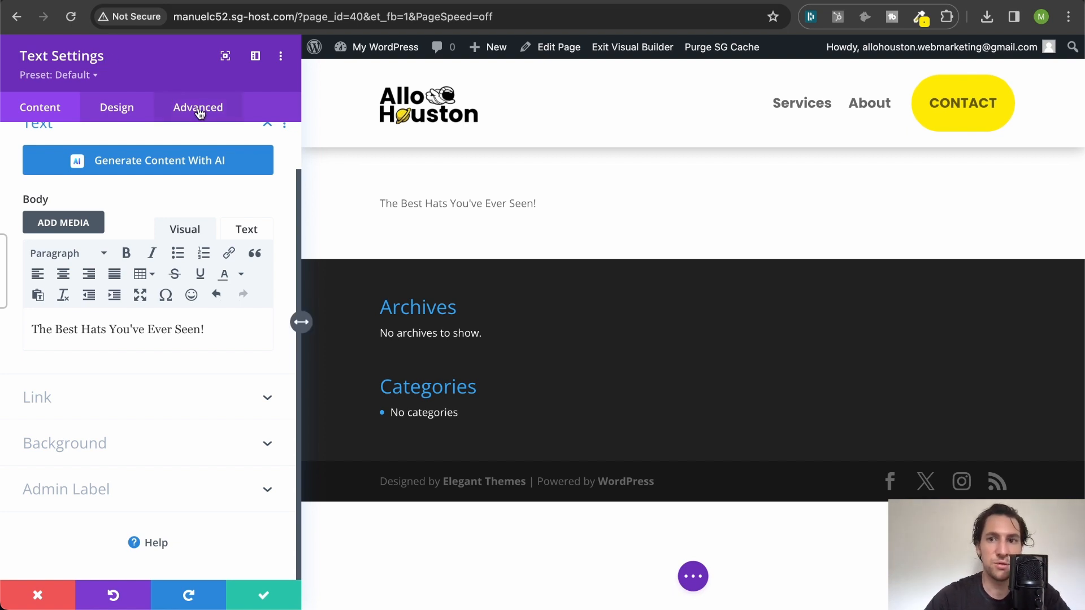
pyautogui.tripleClick(140, 327)
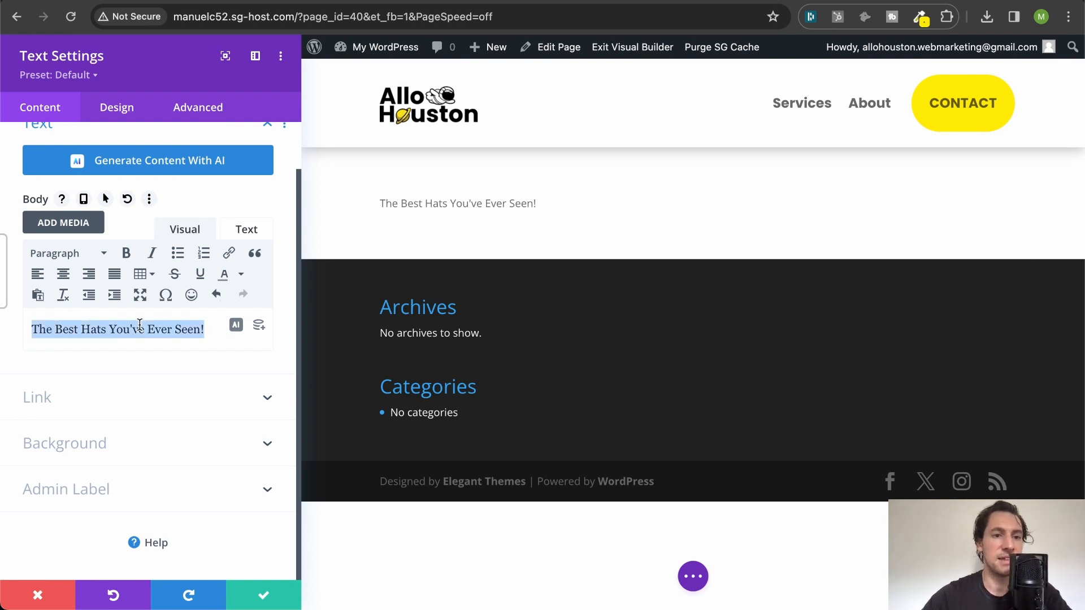
pyautogui.click(91, 256)
pyautogui.click(93, 315)
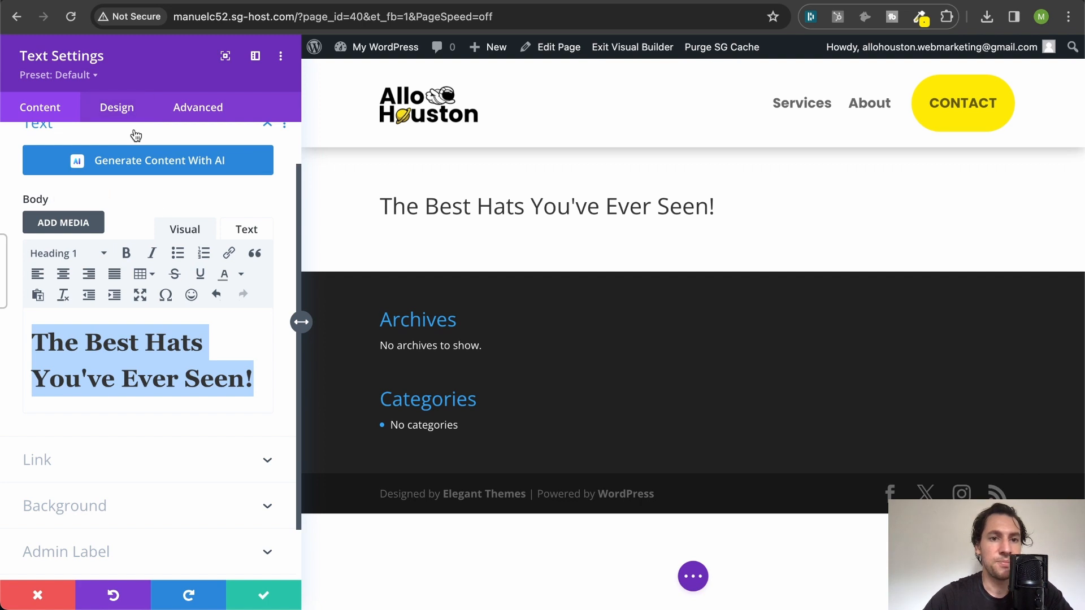
# - Set the H1 heading font to Poppins with the Heavy font weight
pyautogui.scroll(2, 132, 156)
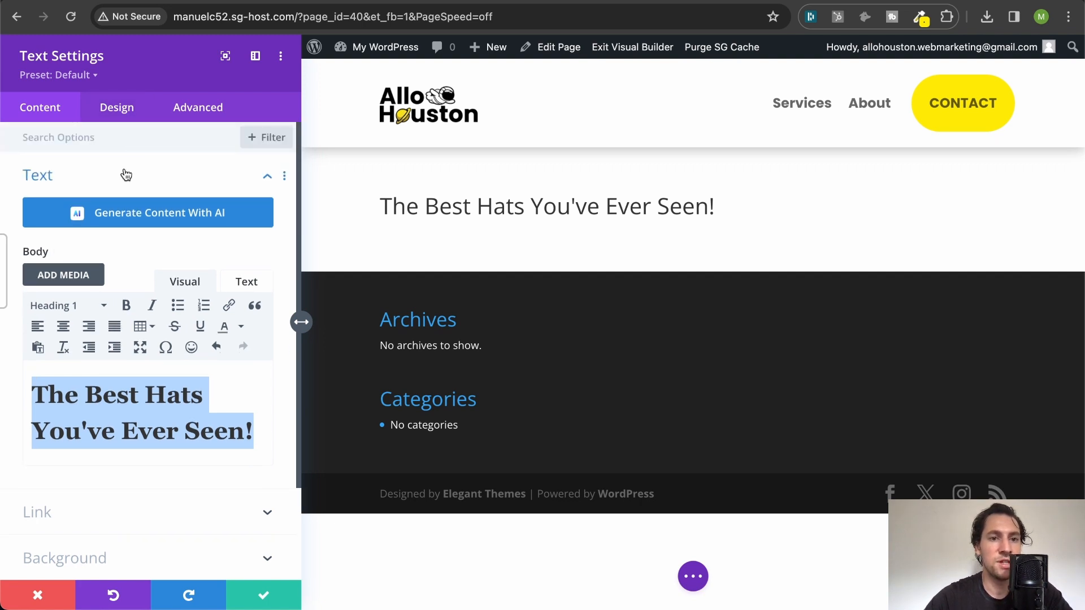
pyautogui.click(126, 174)
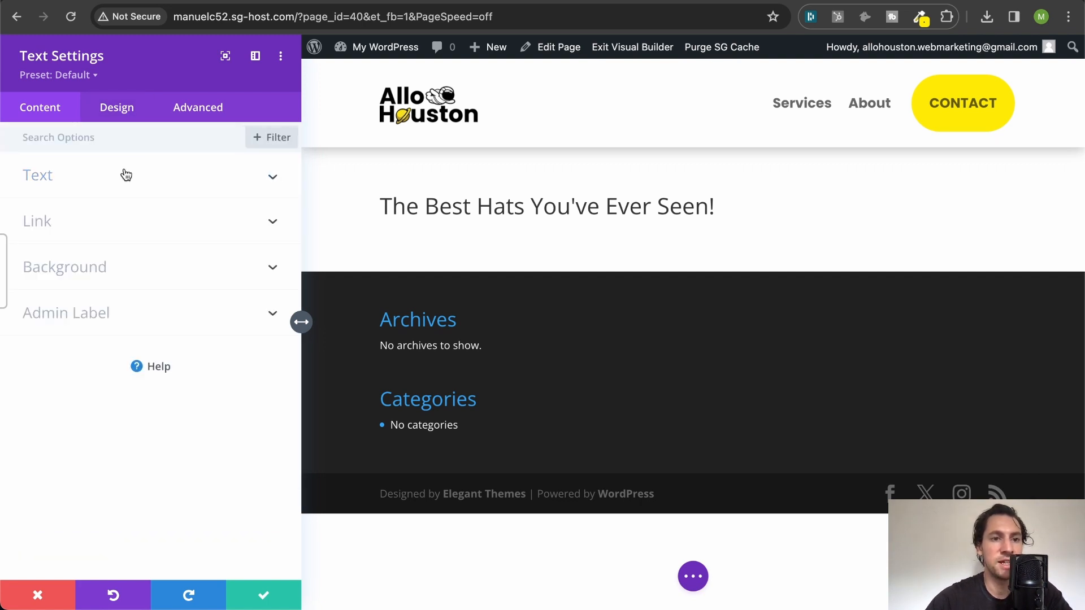
pyautogui.click(119, 110)
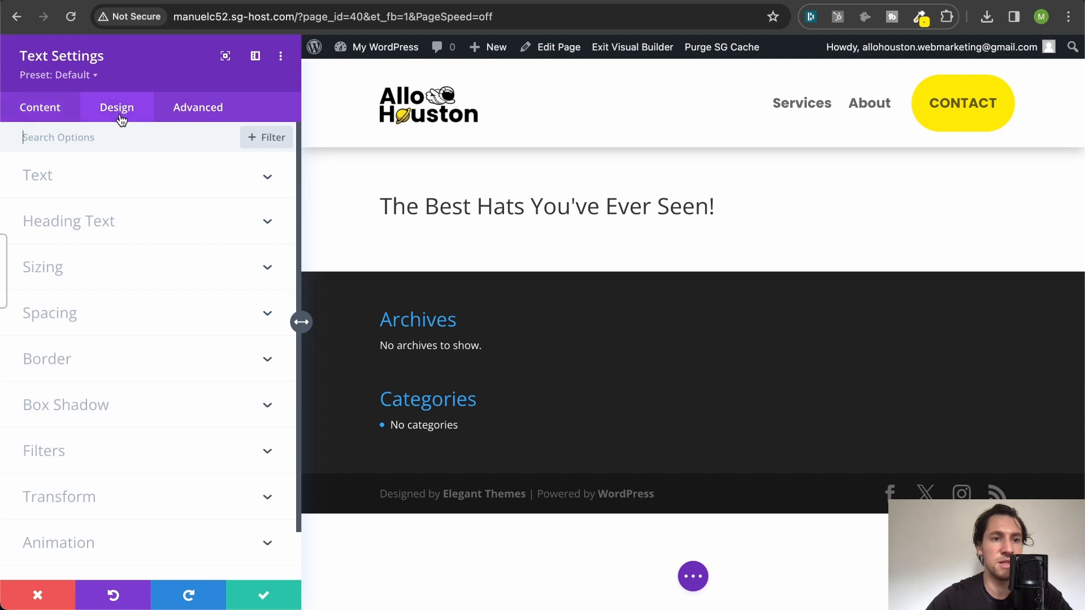
pyautogui.click(115, 225)
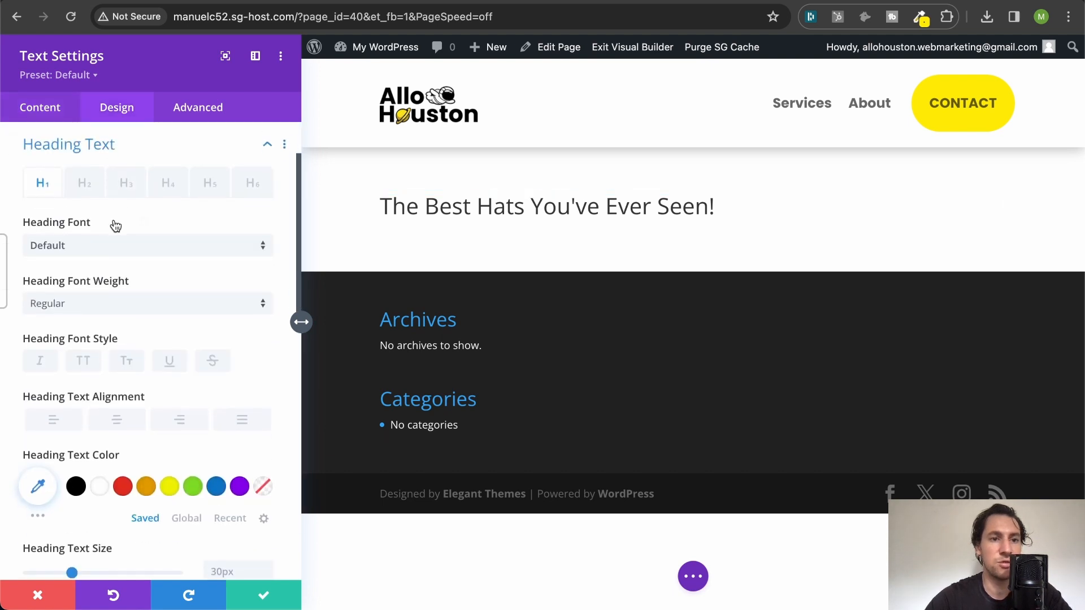
pyautogui.click(130, 249)
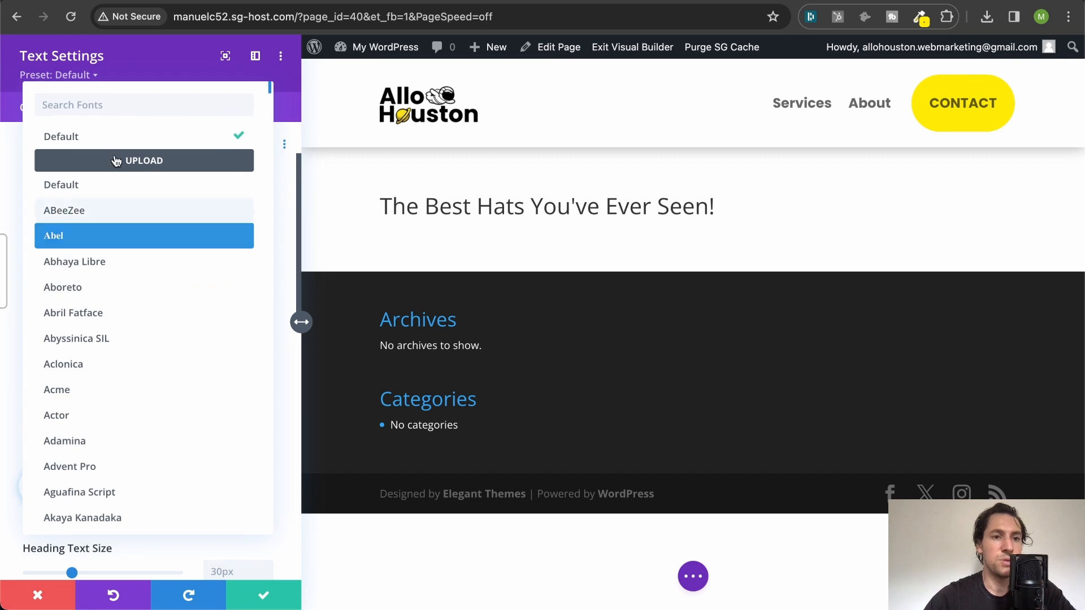
pyautogui.write('poppi')
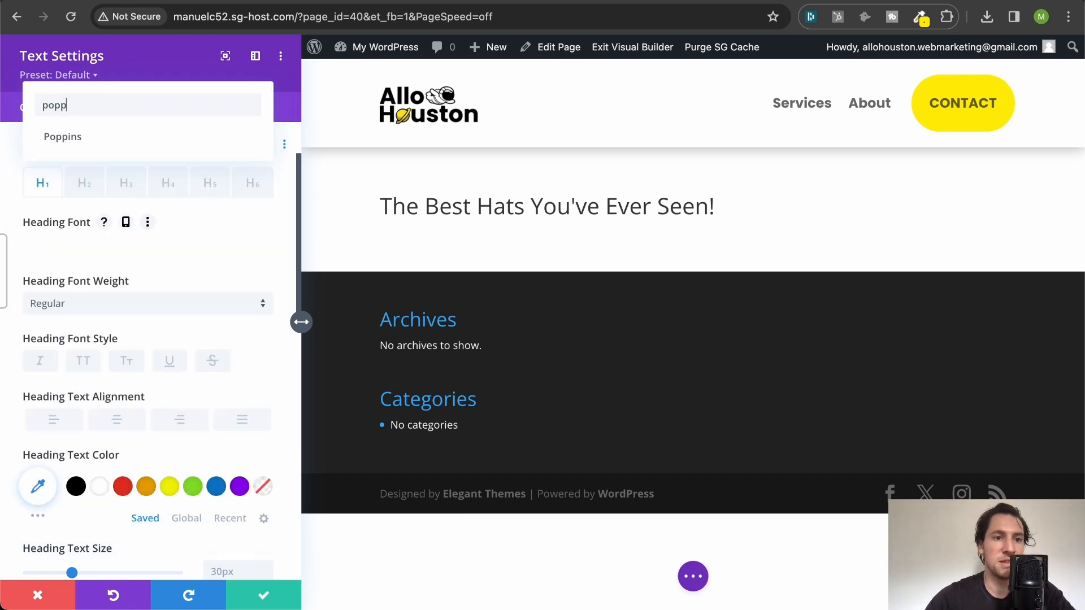
pyautogui.click(87, 138)
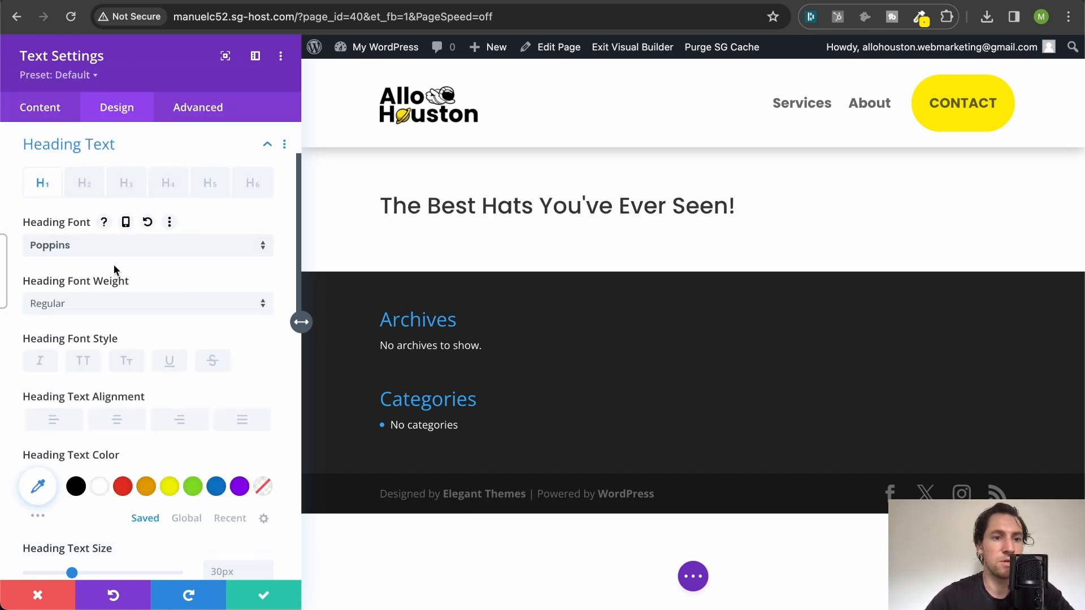
pyautogui.click(108, 313)
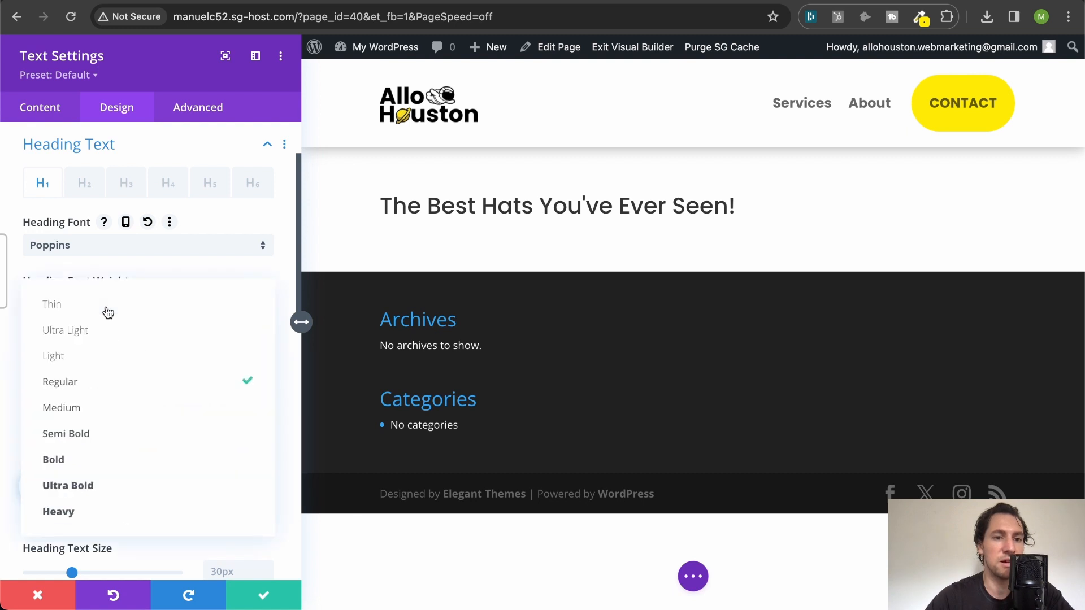
pyautogui.click(117, 508)
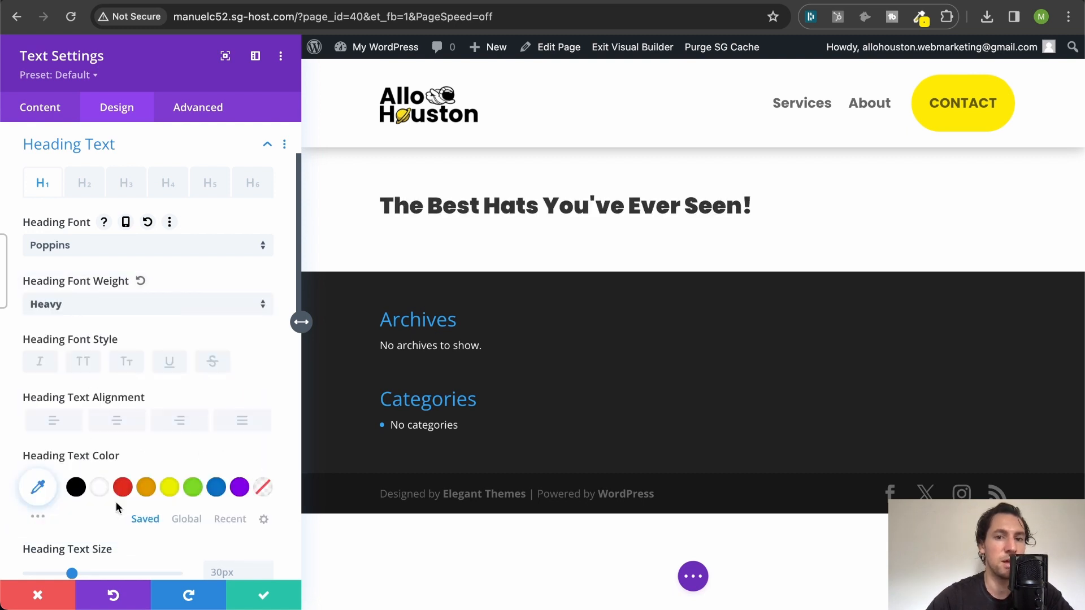
# - Center-align the H1 heading and set its text size to 64px
pyautogui.scroll(-2, 150, 317)
pyautogui.scroll(-3, 149, 319)
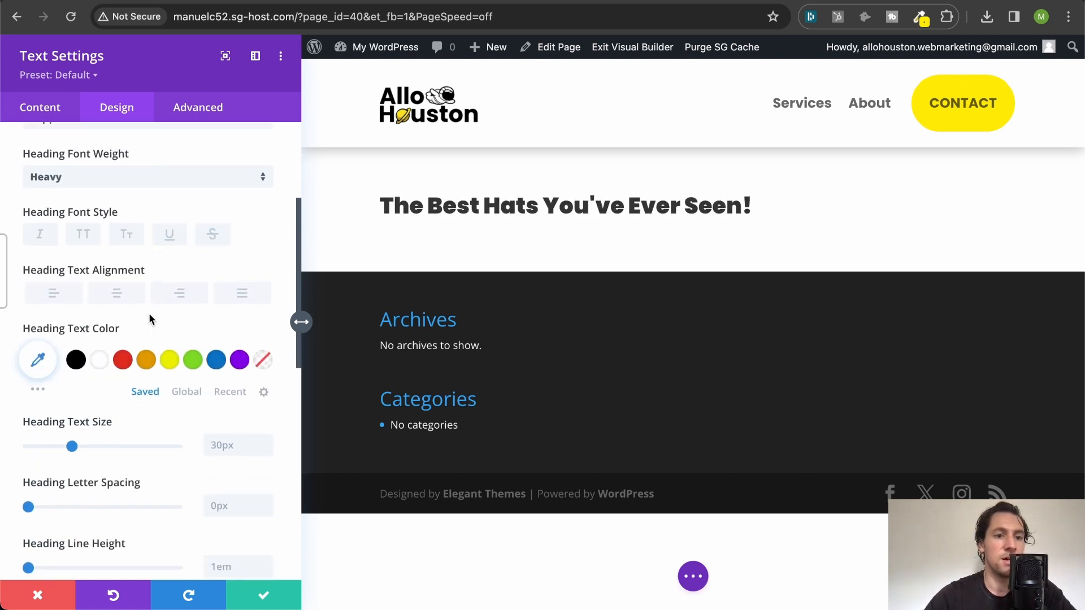
pyautogui.click(117, 272)
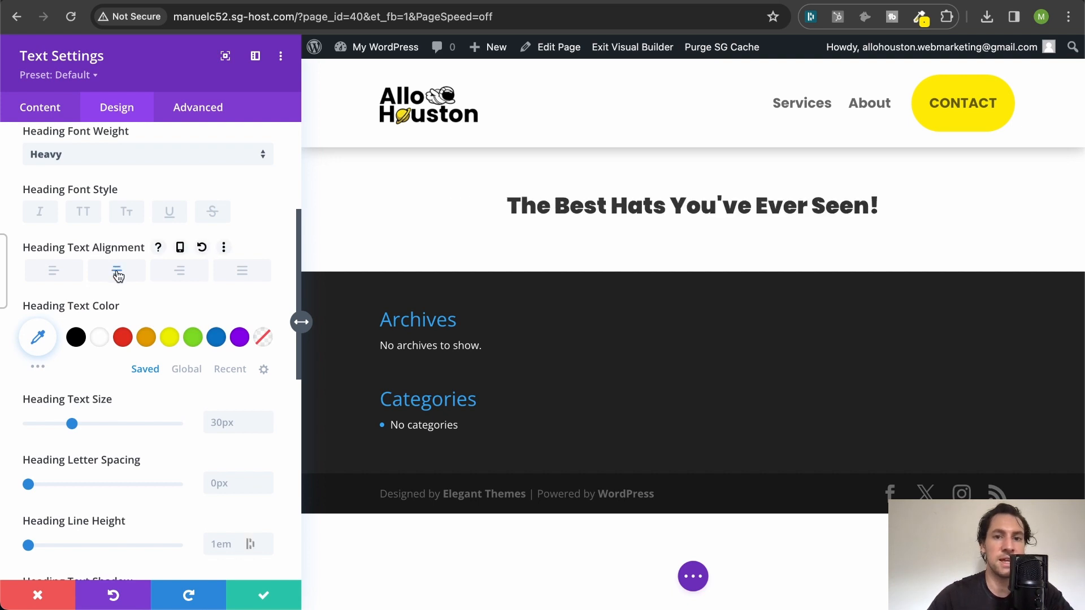
pyautogui.scroll(-2, 118, 277)
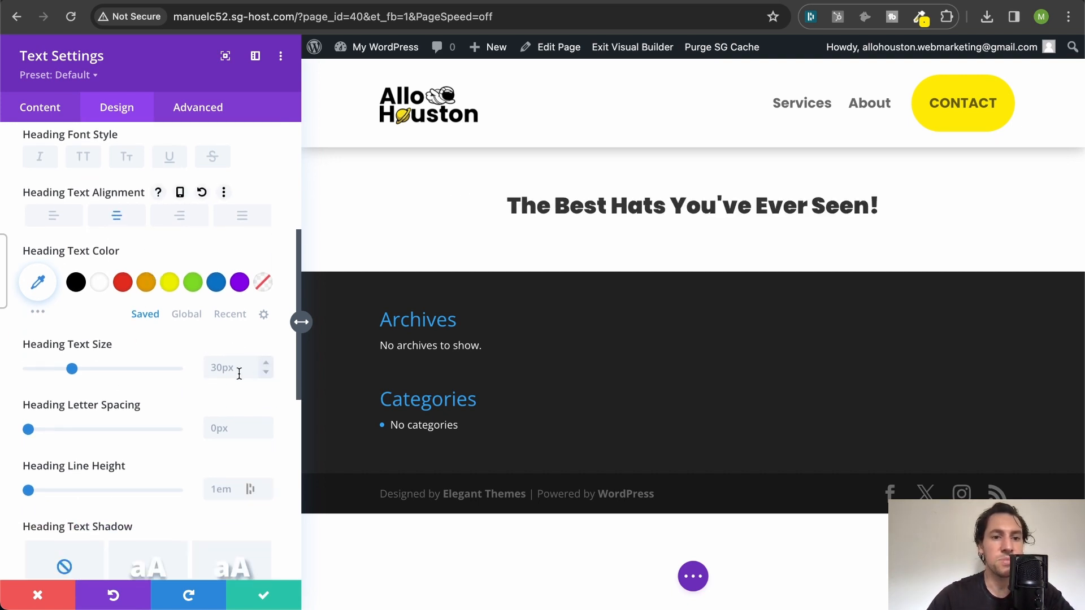
pyautogui.click(266, 368)
pyautogui.write('64')
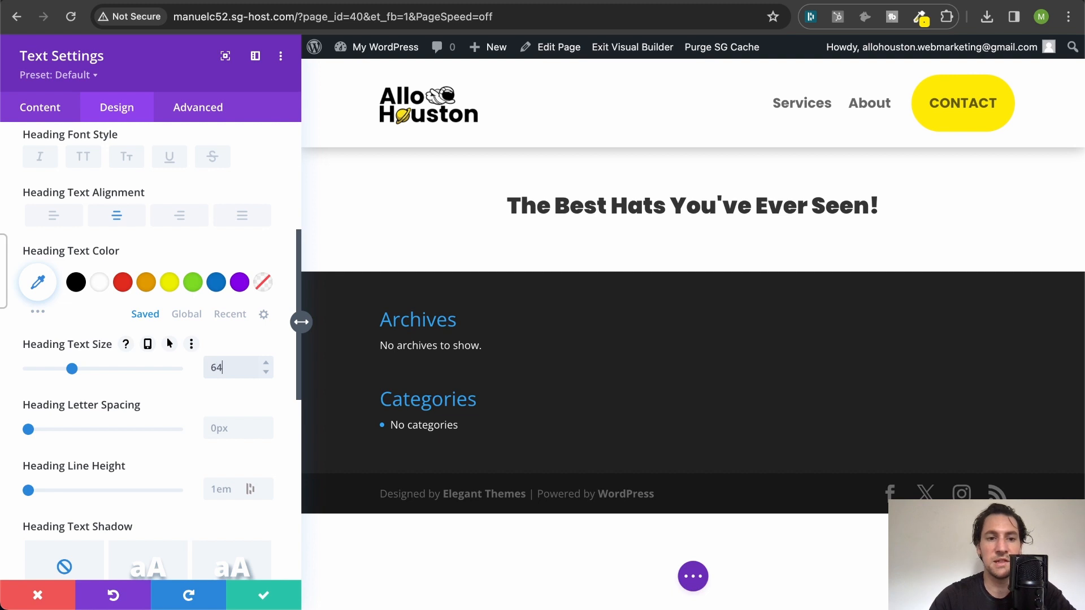
pyautogui.write('px')
pyautogui.press('Return')
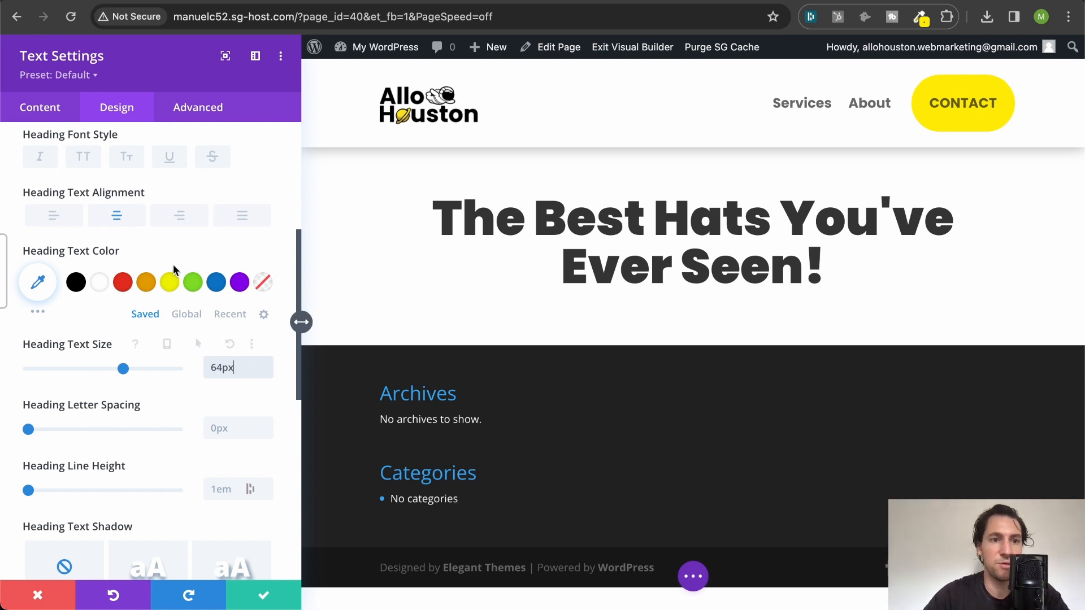
# - Save the headline's text settings and open the settings of the row containing it
pyautogui.scroll(5, 173, 265)
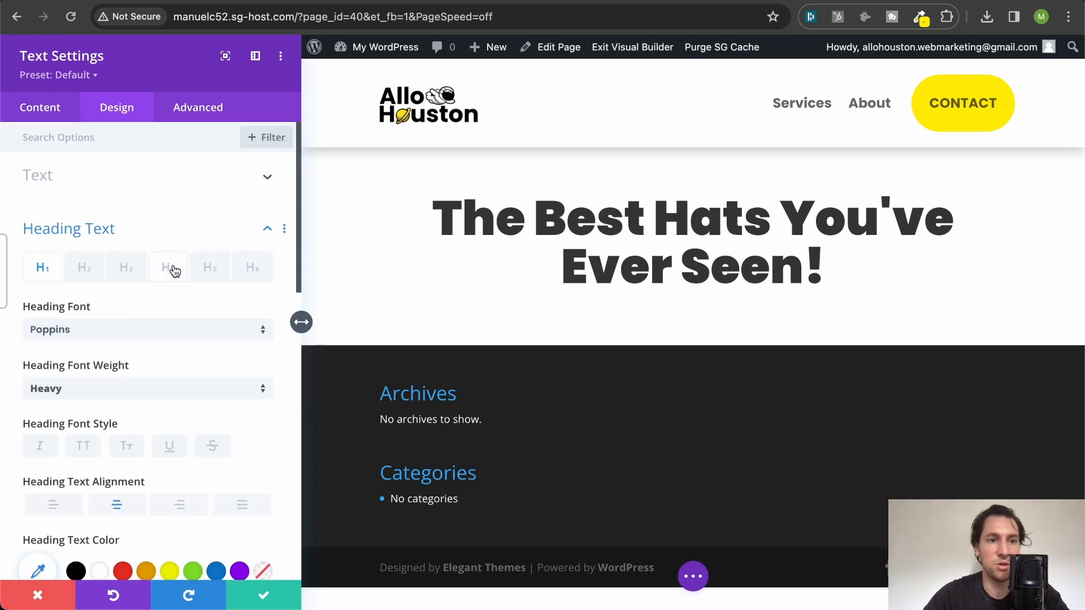
pyautogui.click(267, 597)
pyautogui.moveTo(374, 259)
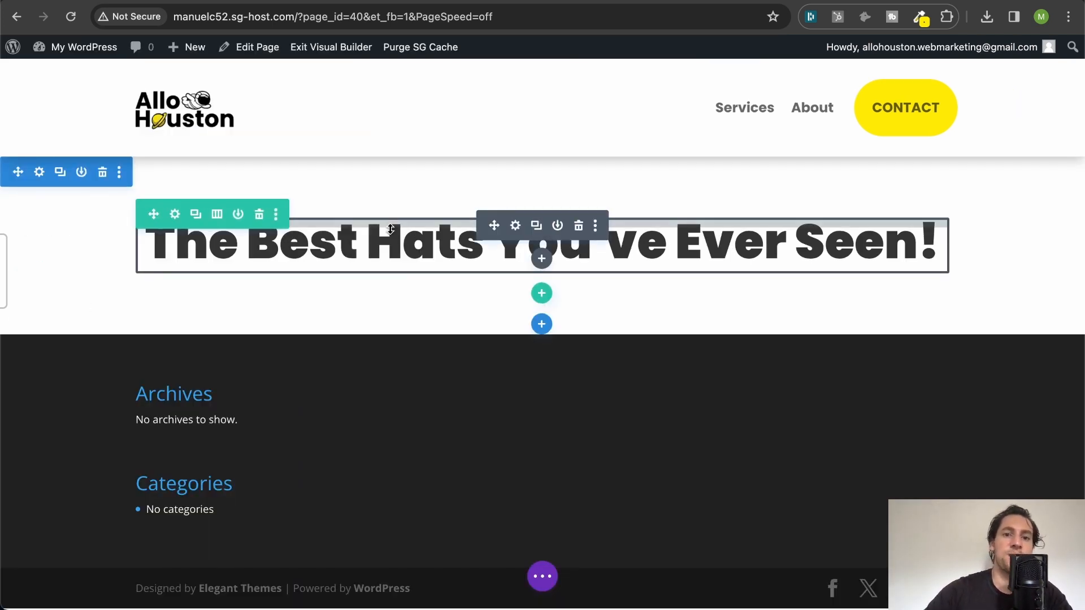
pyautogui.click(175, 215)
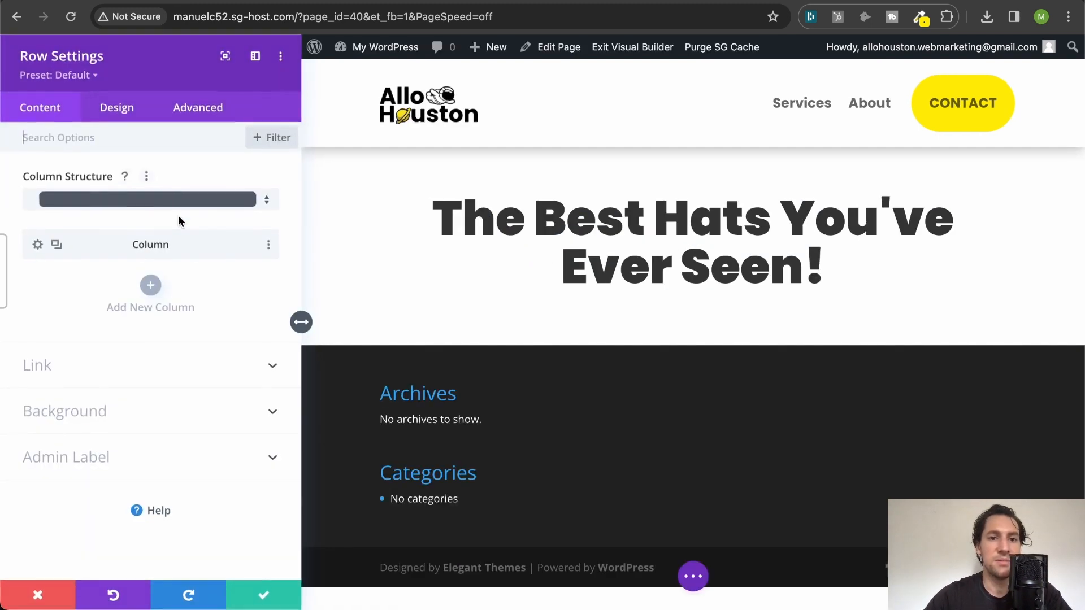
# - Set the headline row's width to 60% and save the row settings
pyautogui.click(38, 246)
pyautogui.click(117, 115)
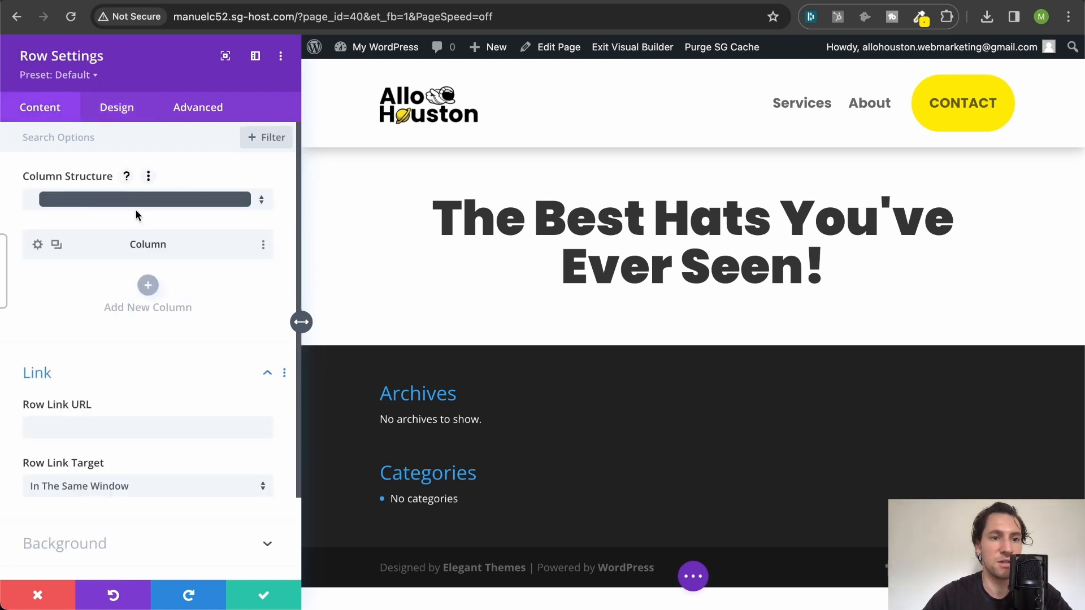
pyautogui.click(111, 112)
pyautogui.click(104, 180)
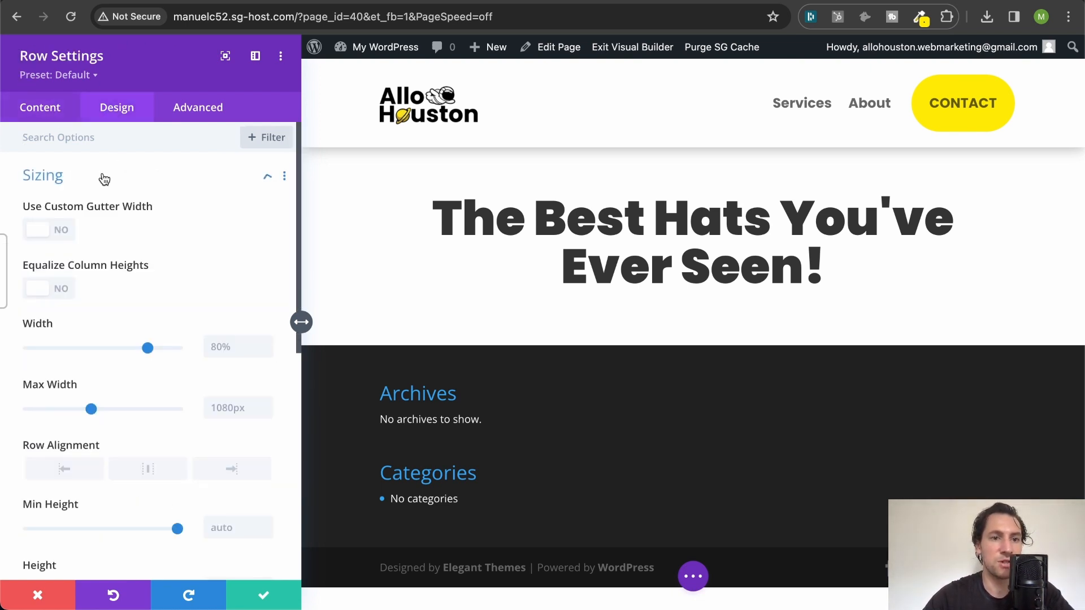
pyautogui.click(240, 348)
pyautogui.write('60')
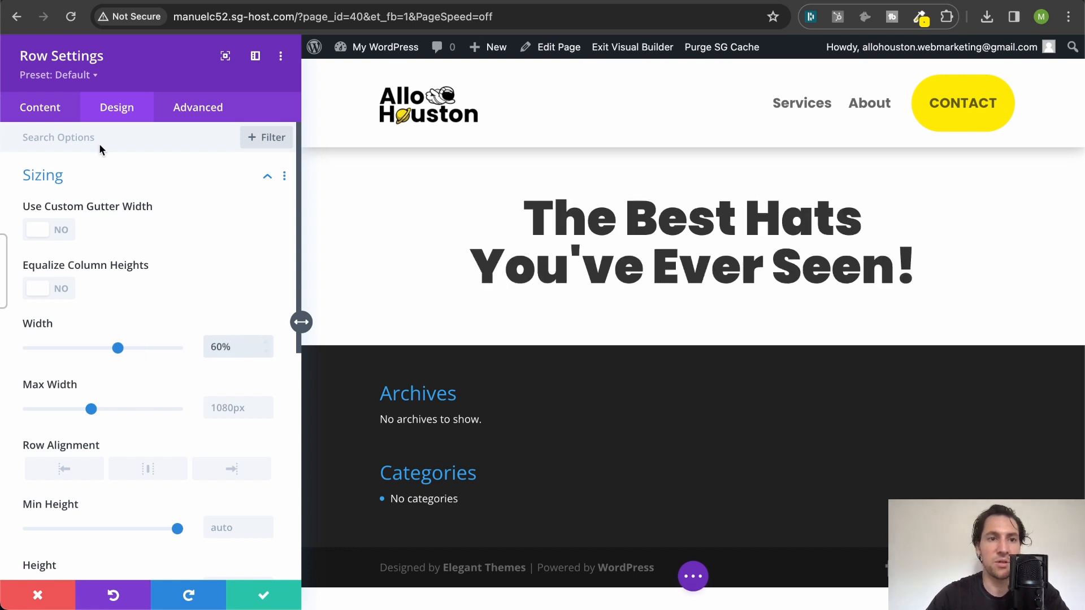
pyautogui.click(42, 108)
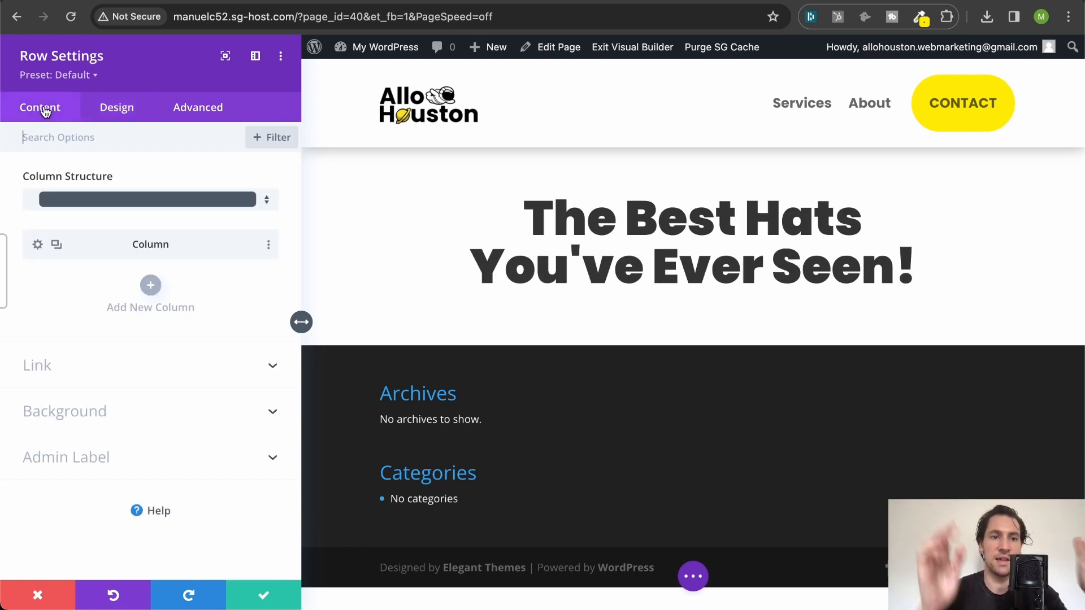
pyautogui.click(69, 133)
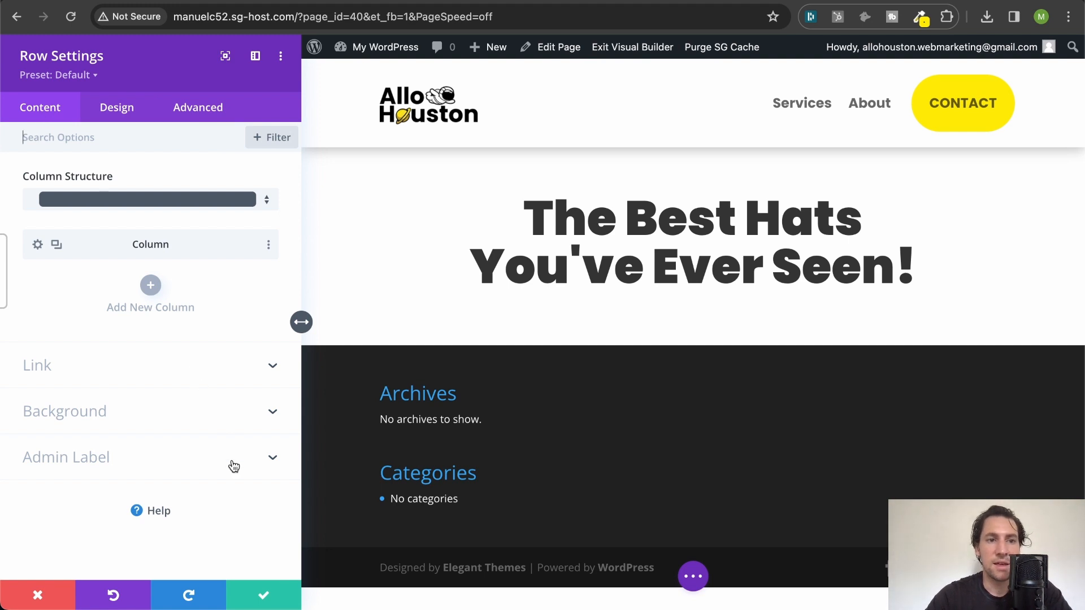
pyautogui.click(264, 596)
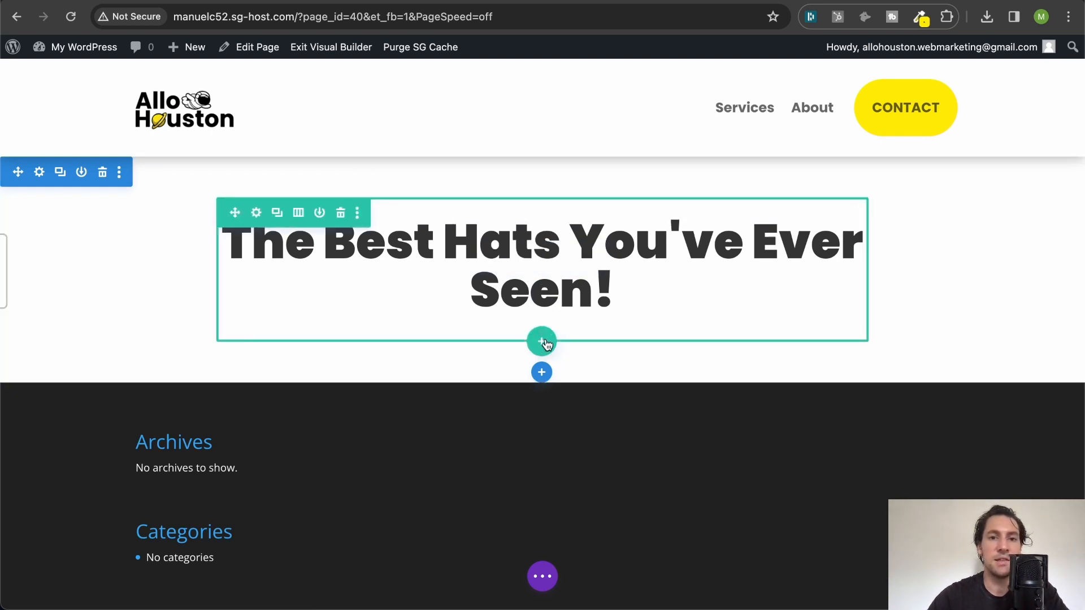
# - Insert a single-column row below the headline row and add a Text module to it
pyautogui.click(545, 343)
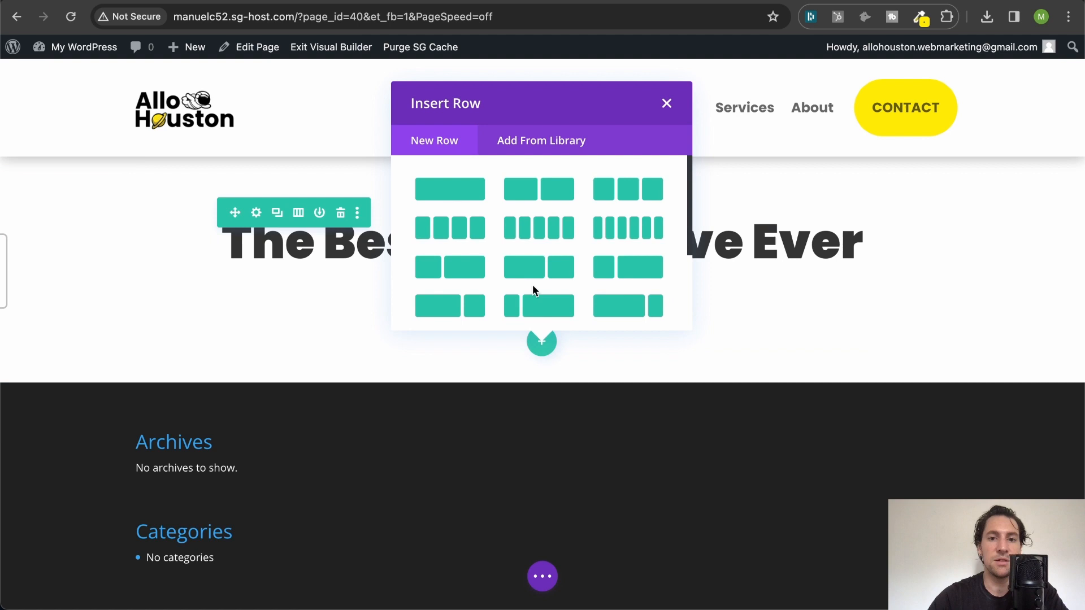
pyautogui.click(476, 190)
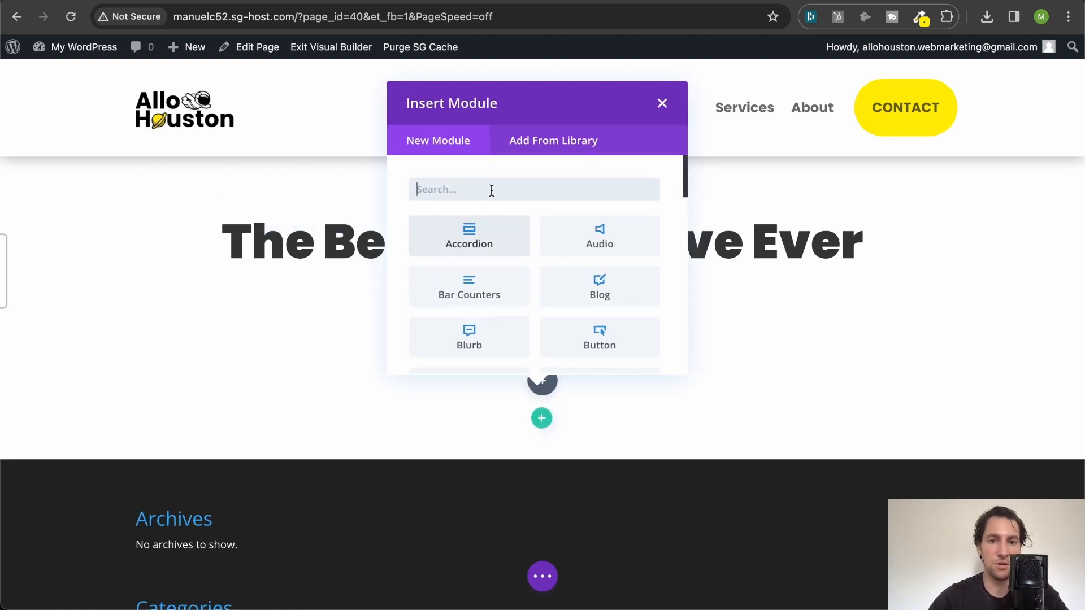
pyautogui.scroll(-2, 525, 210)
pyautogui.scroll(-8, 526, 209)
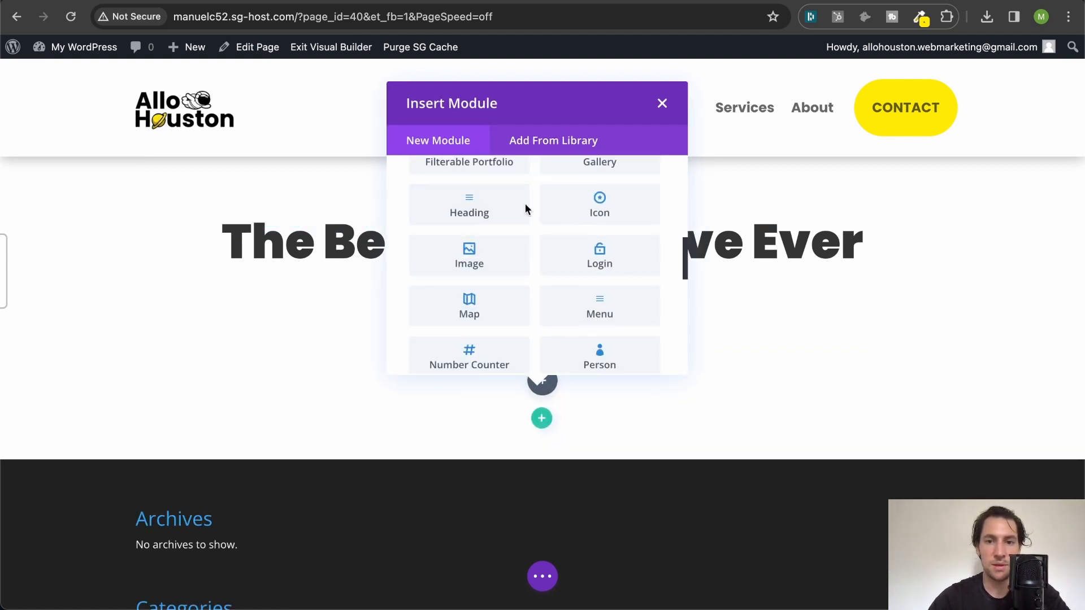
pyautogui.scroll(2, 527, 211)
pyautogui.scroll(5, 525, 209)
pyautogui.write('tes')
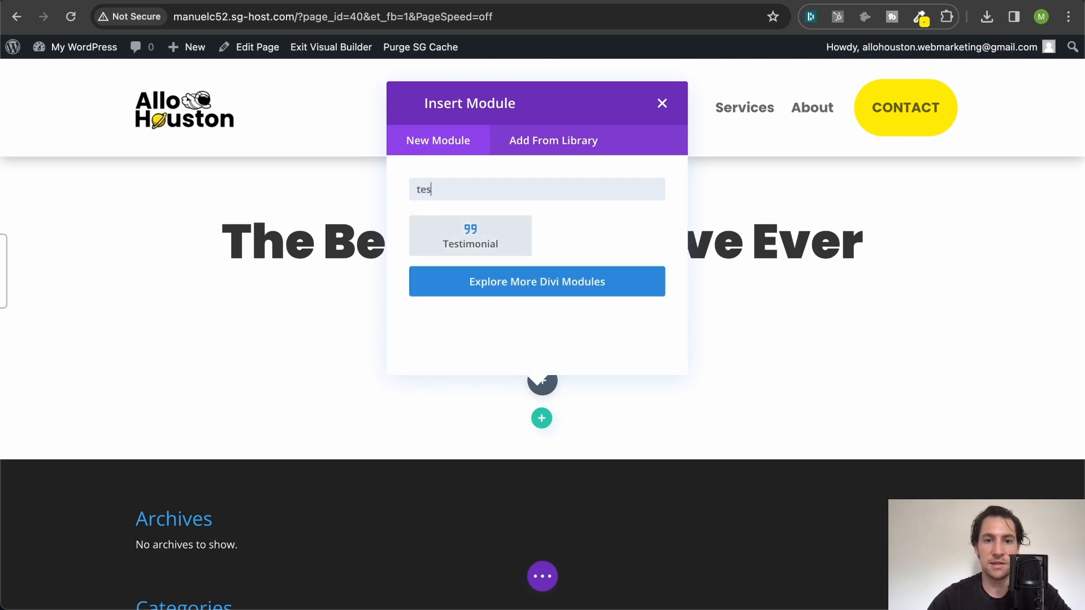
pyautogui.press('BackSpace')
pyautogui.write('x')
pyautogui.click(526, 251)
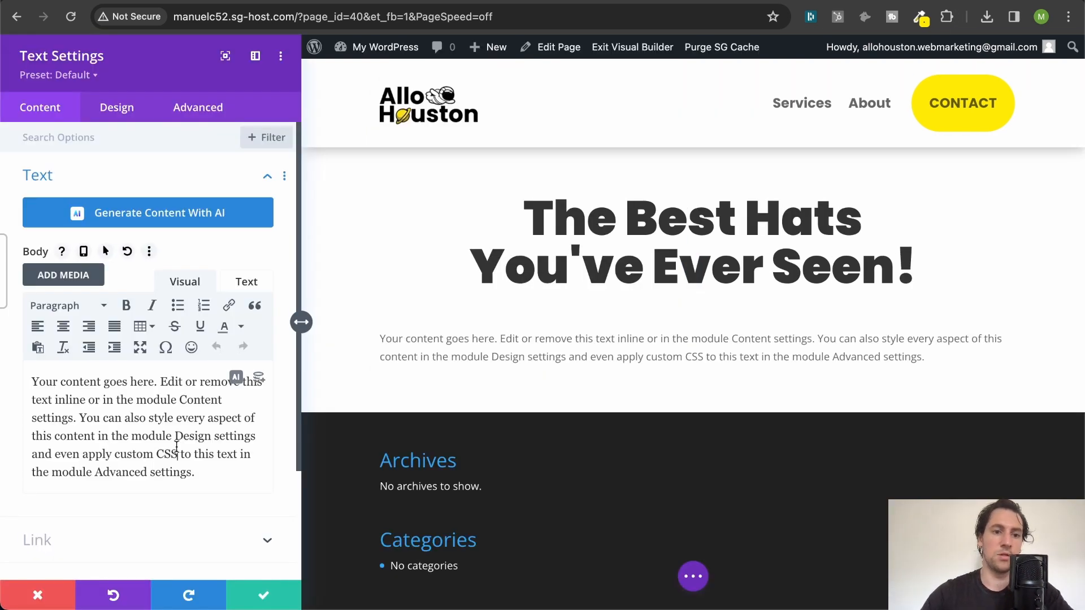
# - Replace the new module's placeholder body with "We've been selling the best hats in the market for 15 years and we work with local businesses."
pyautogui.tripleClick(177, 447)
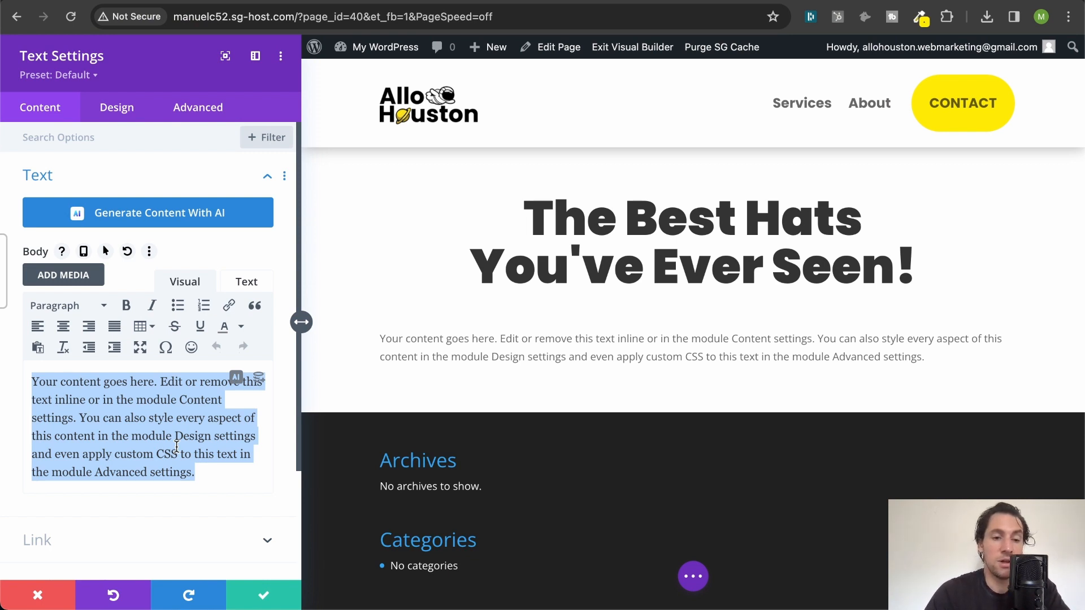
pyautogui.write('We s')
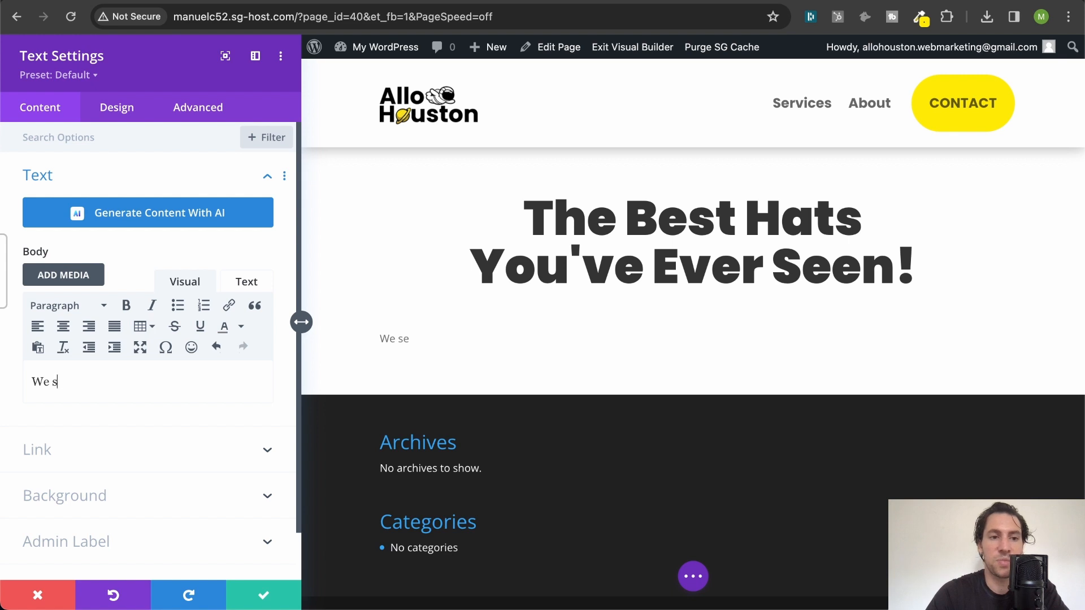
pyautogui.write('een')
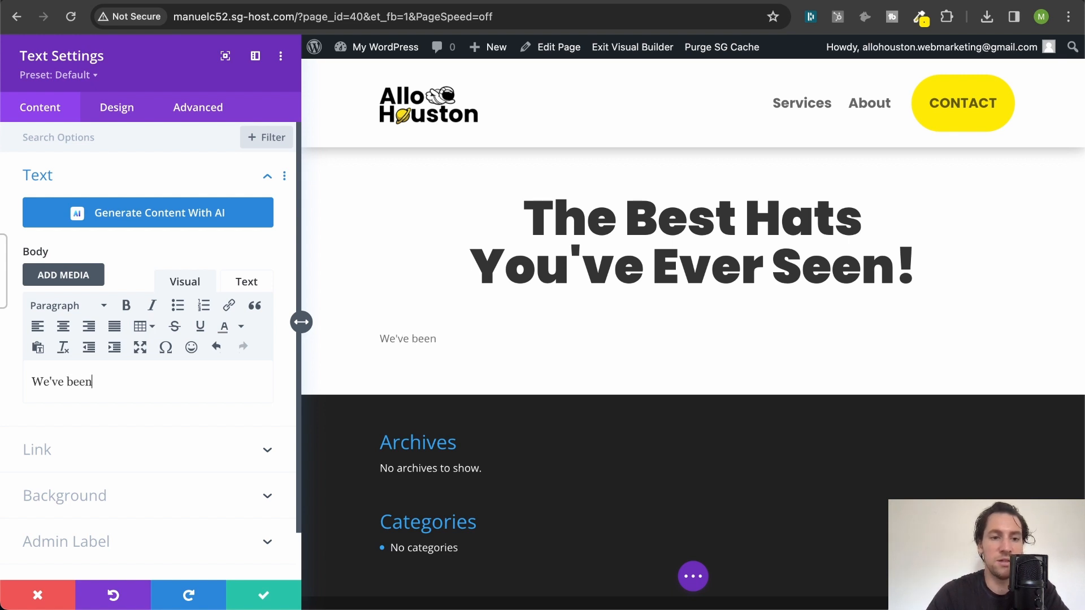
pyautogui.write(' selling the')
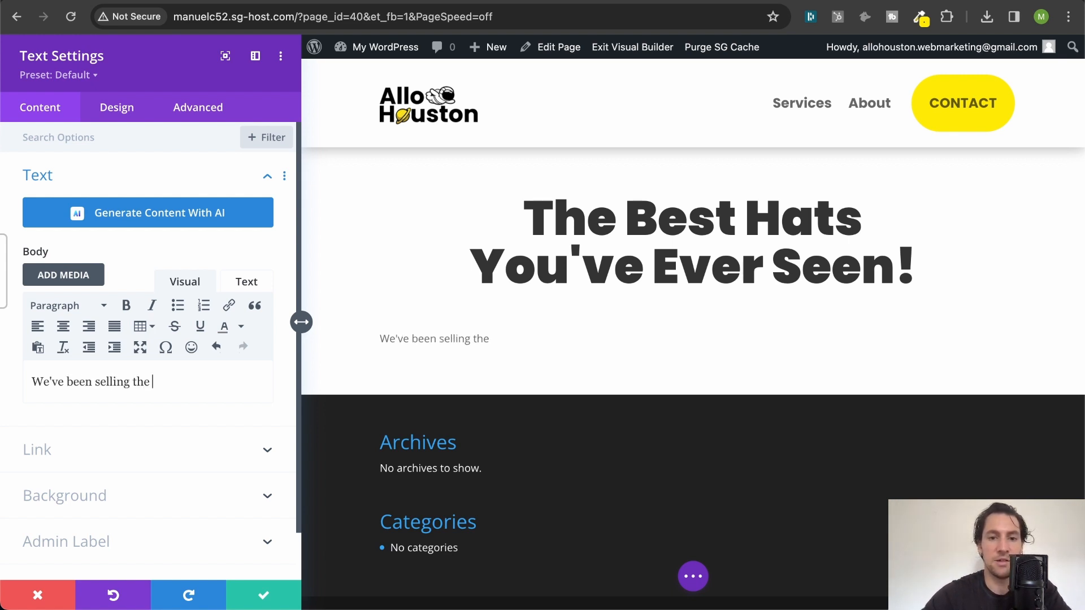
pyautogui.hotkey('alt', 'shift', 'Left')
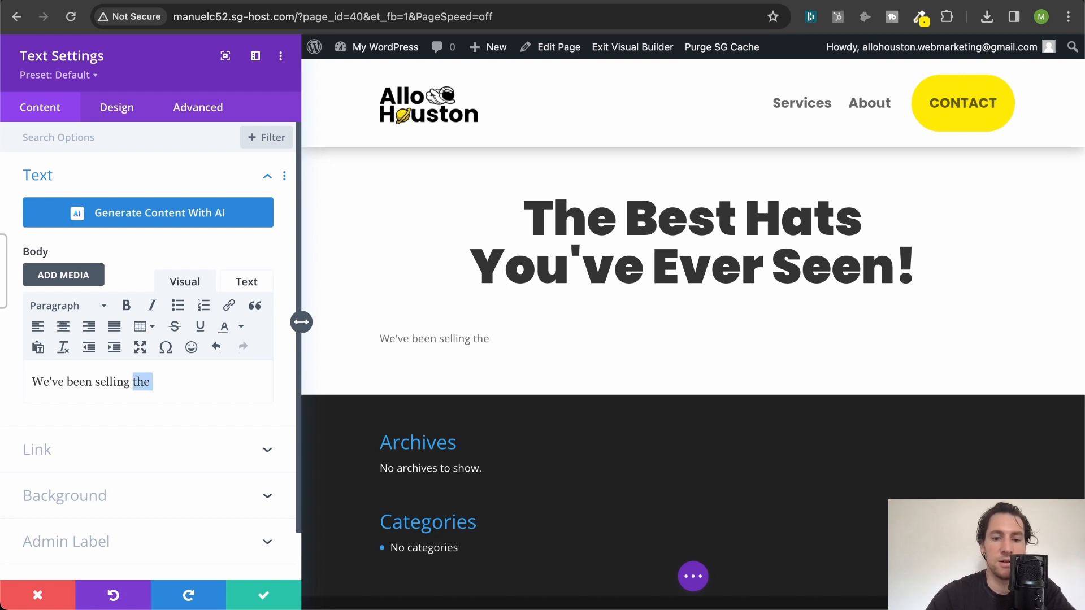
pyautogui.press('Right')
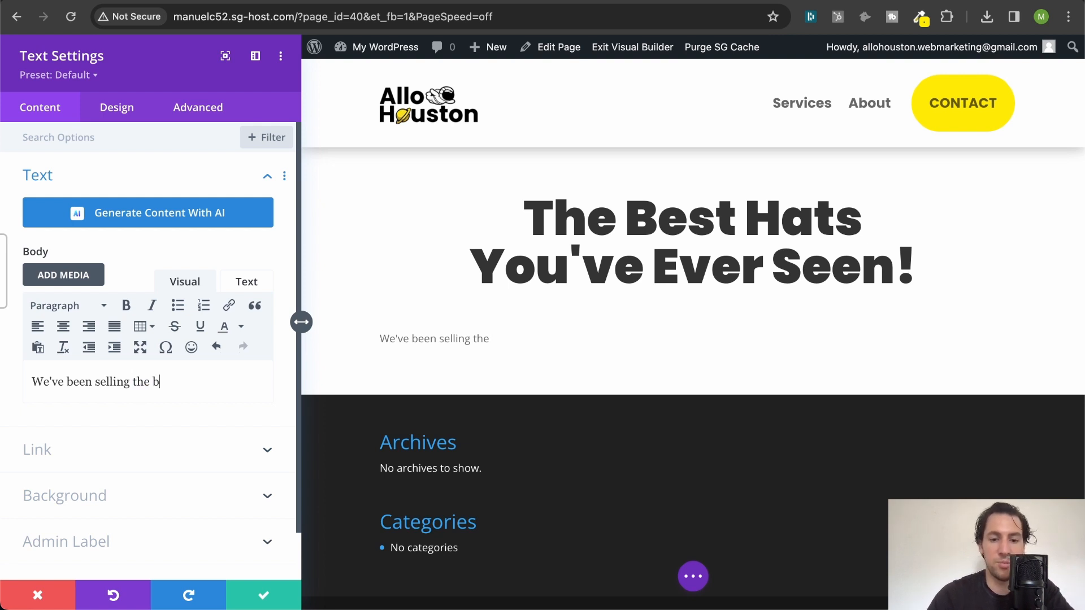
pyautogui.write('best hats in the market for 1')
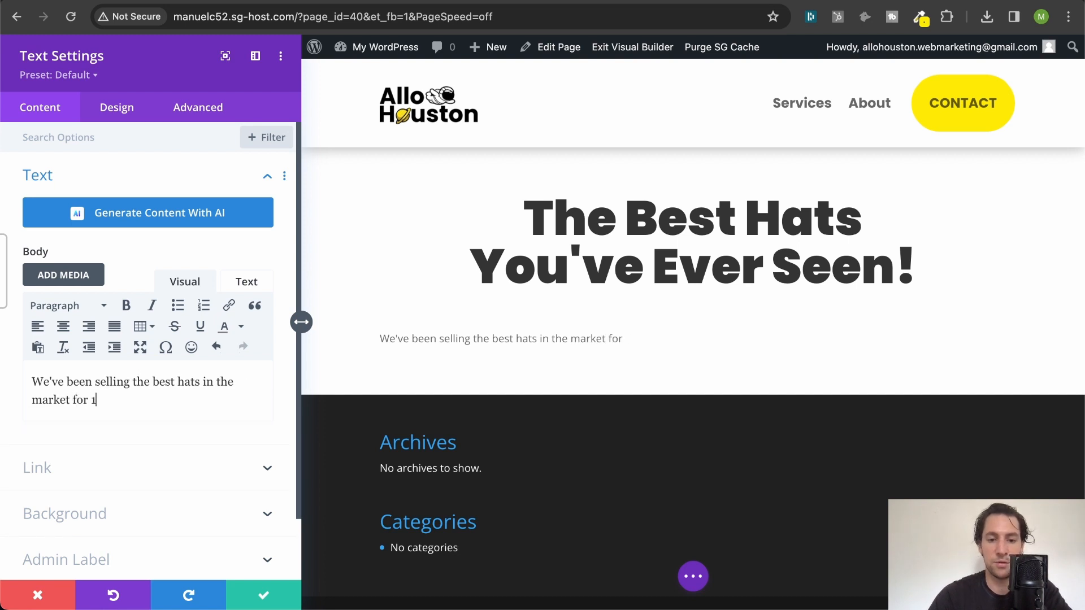
pyautogui.write('5 year')
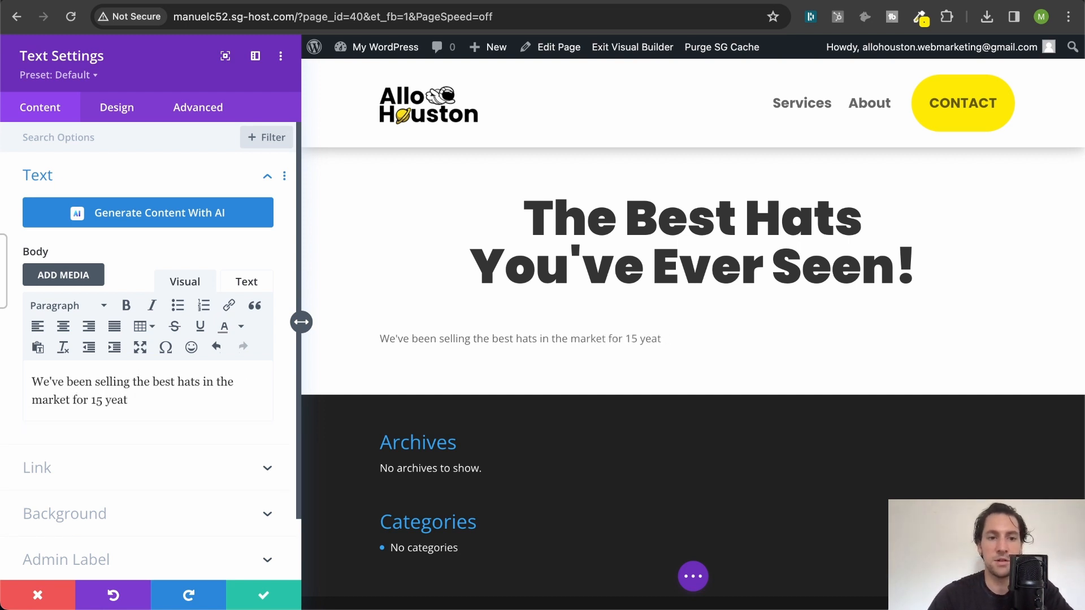
pyautogui.write('s and')
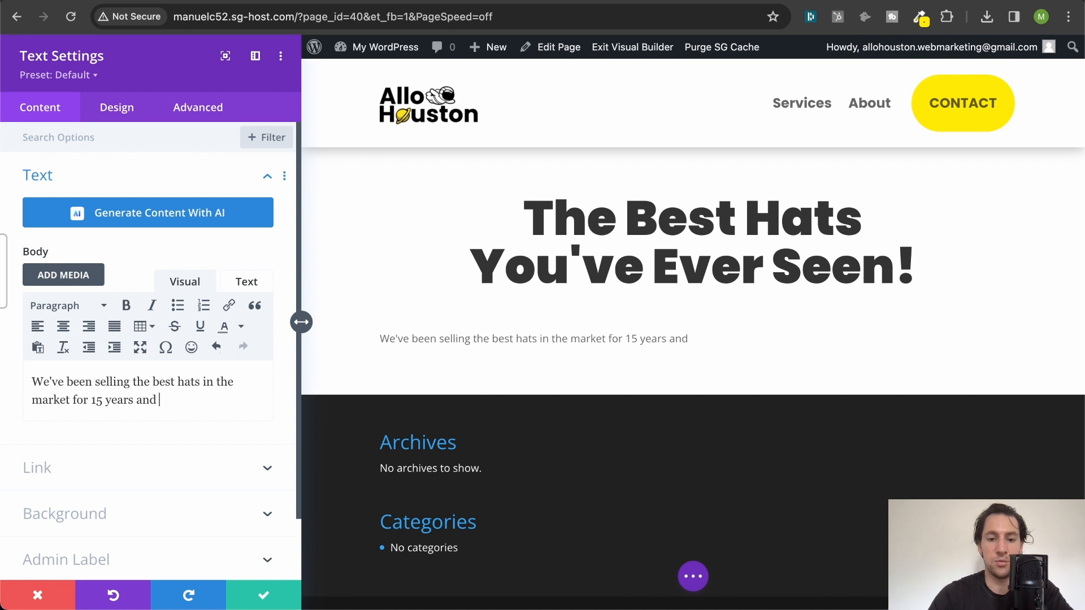
pyautogui.write(' we work')
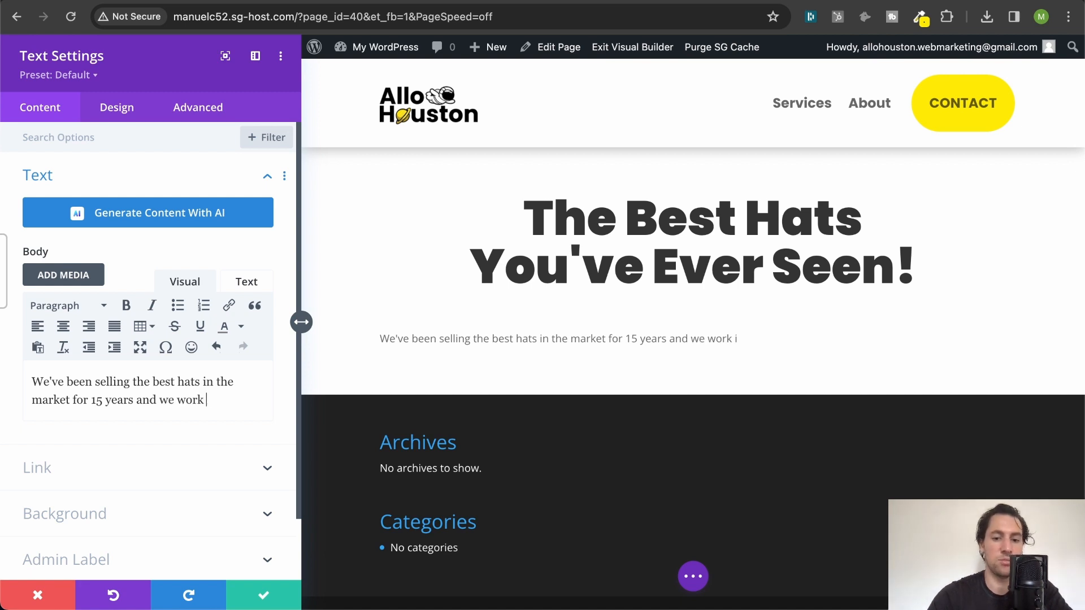
pyautogui.write(' with local')
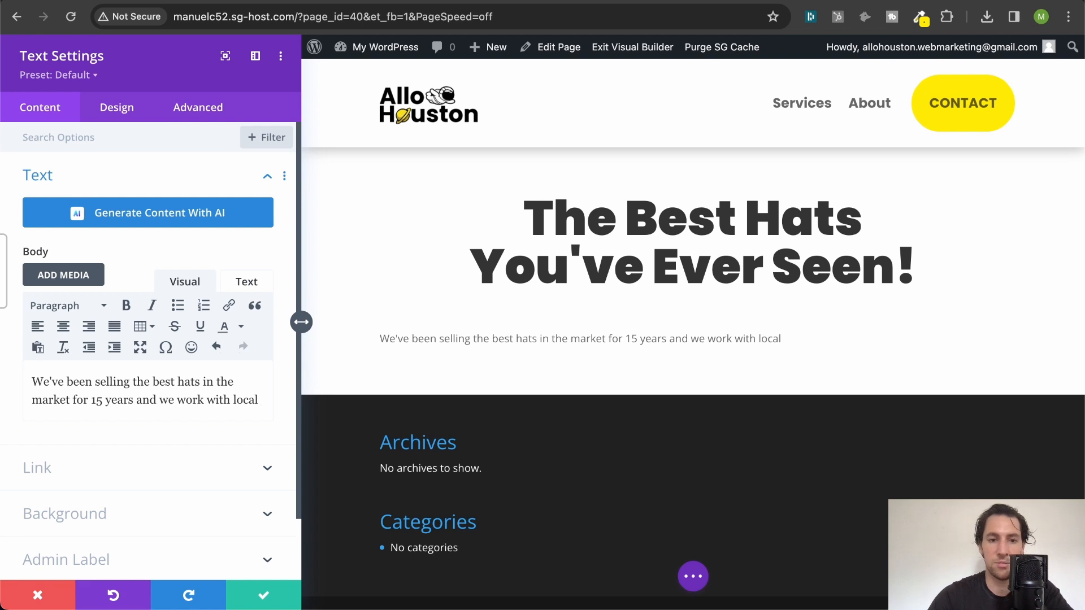
pyautogui.write(' business')
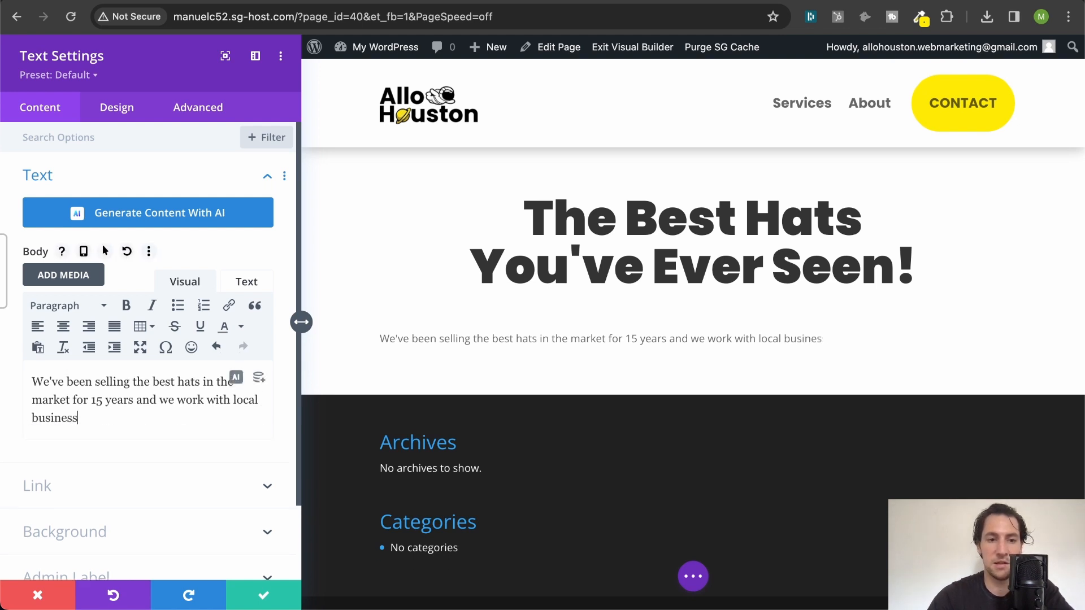
pyautogui.write('es.')
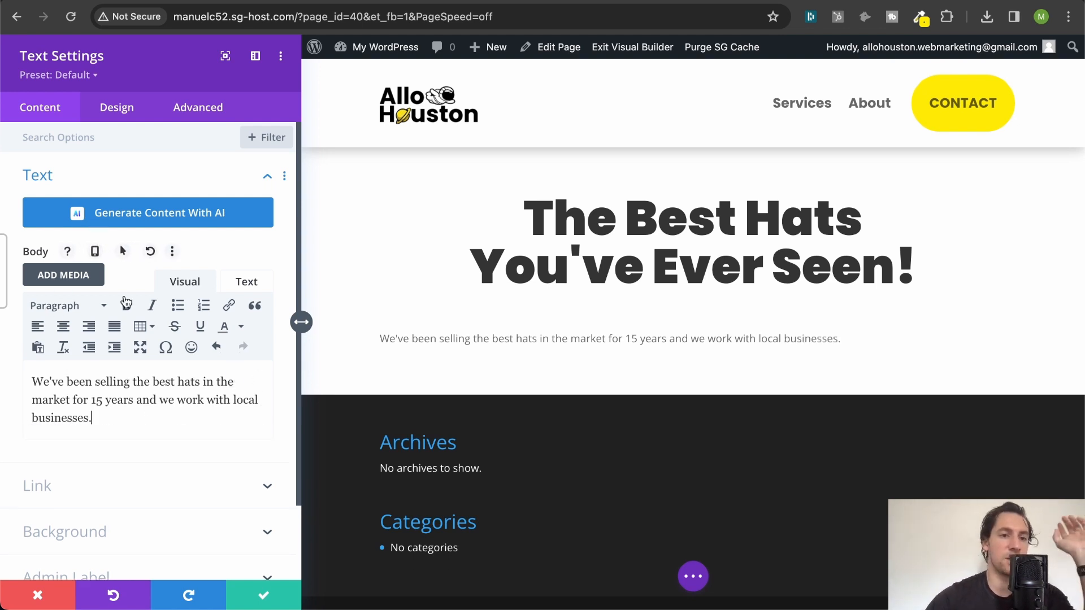
# - Center-align the new module's body text and set its text size to 20px
pyautogui.click(129, 114)
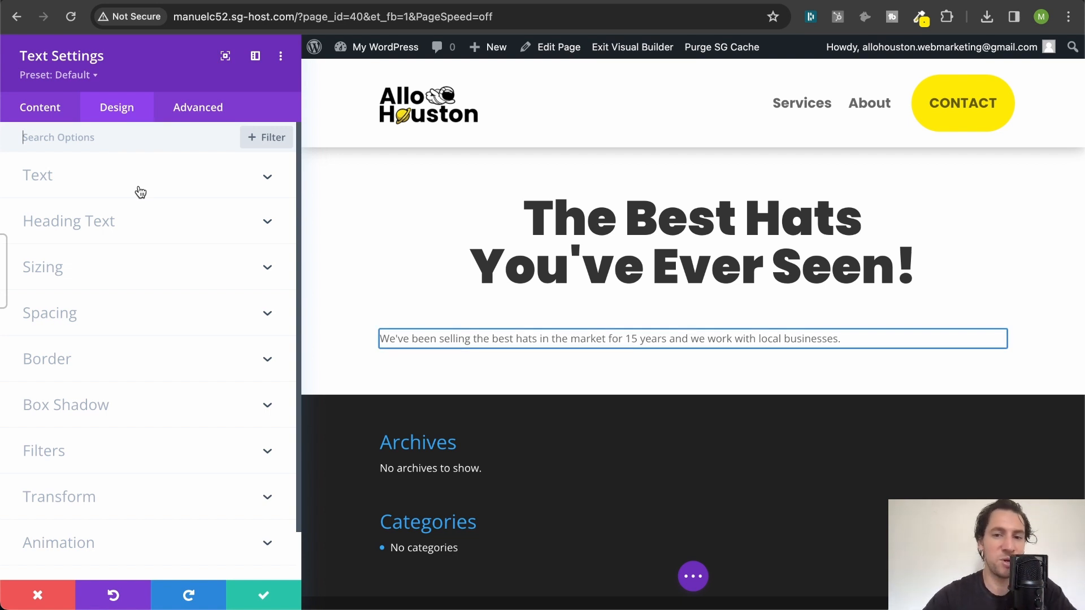
pyautogui.click(164, 187)
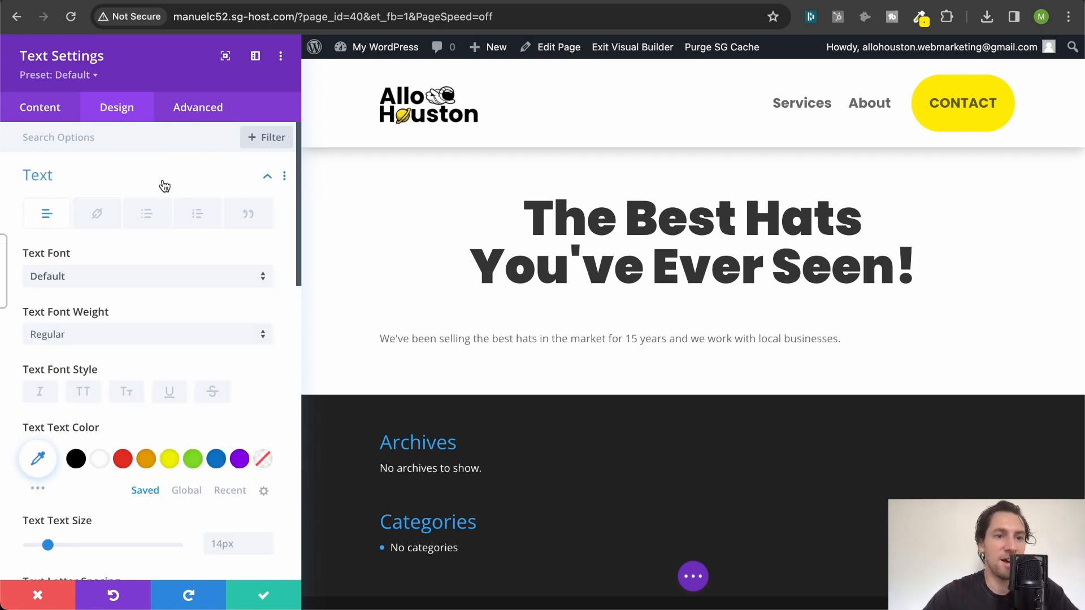
pyautogui.scroll(-5, 91, 233)
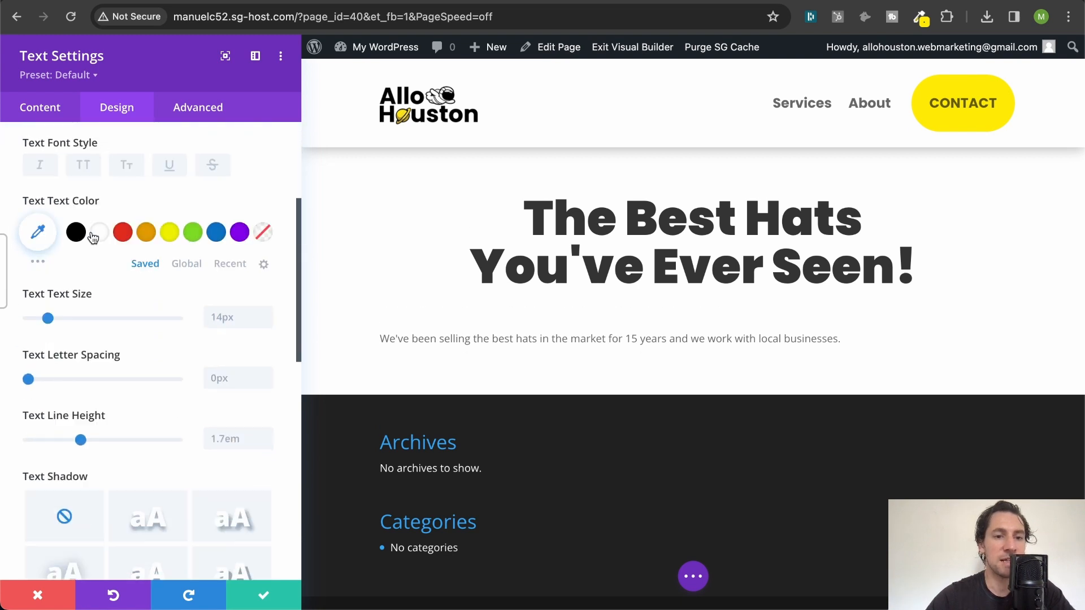
pyautogui.scroll(-3, 90, 232)
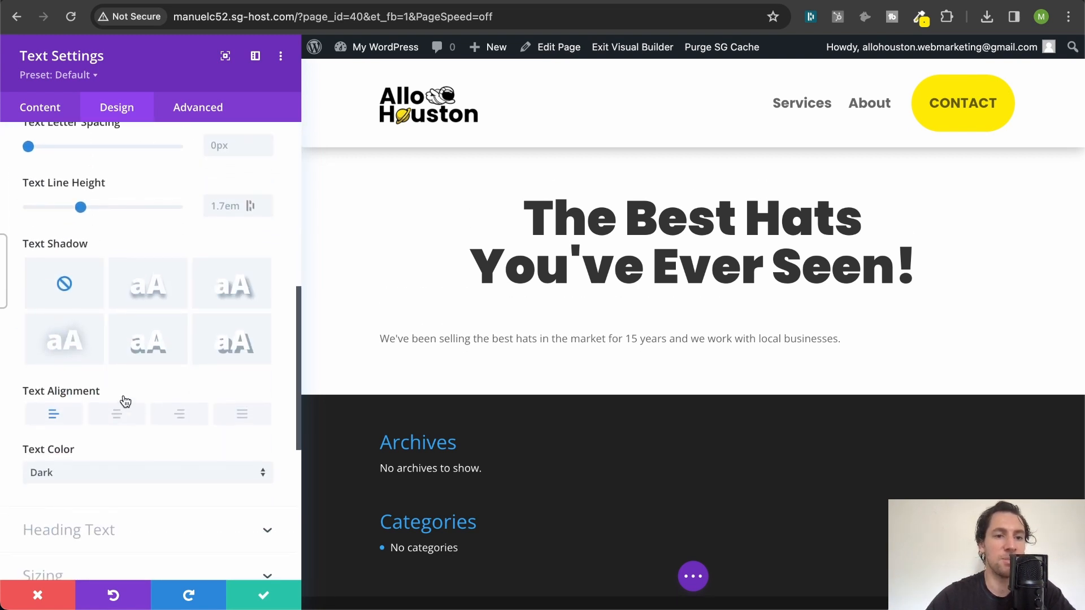
pyautogui.click(119, 424)
pyautogui.scroll(4, 121, 405)
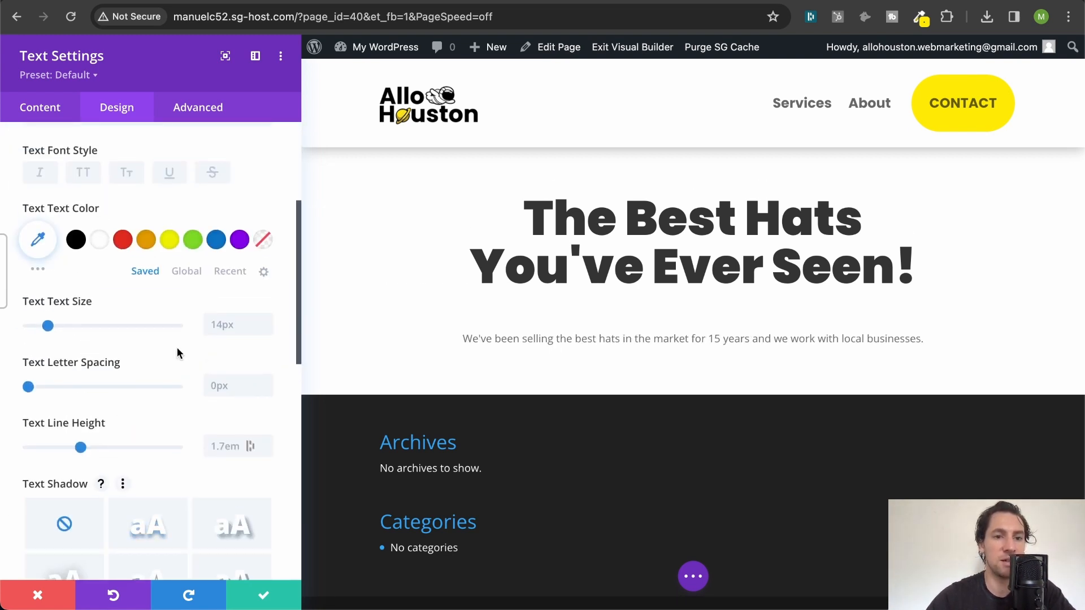
pyautogui.write('20')
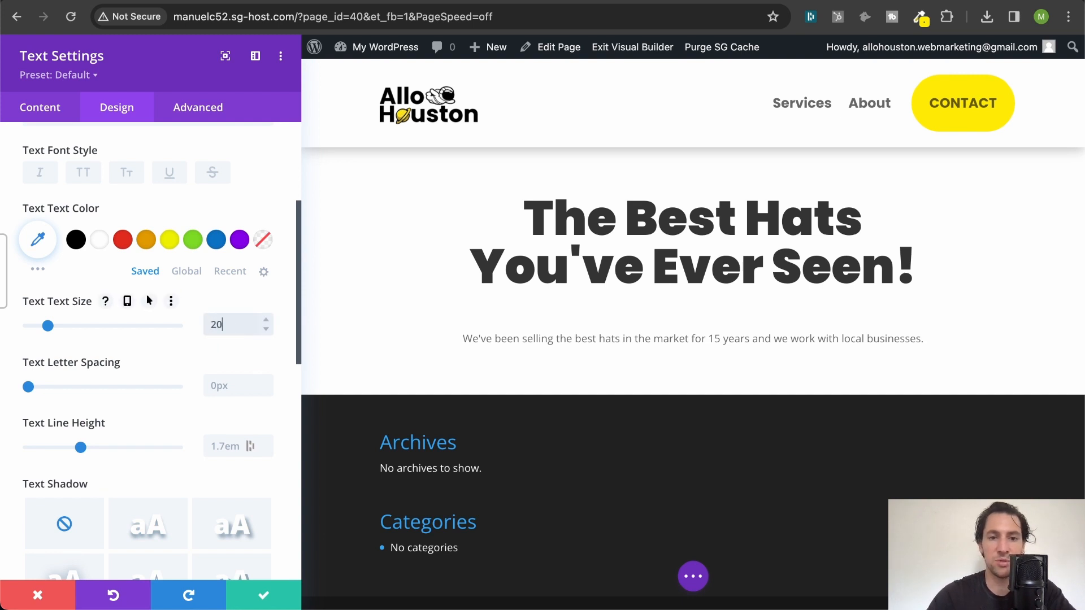
pyautogui.write('px')
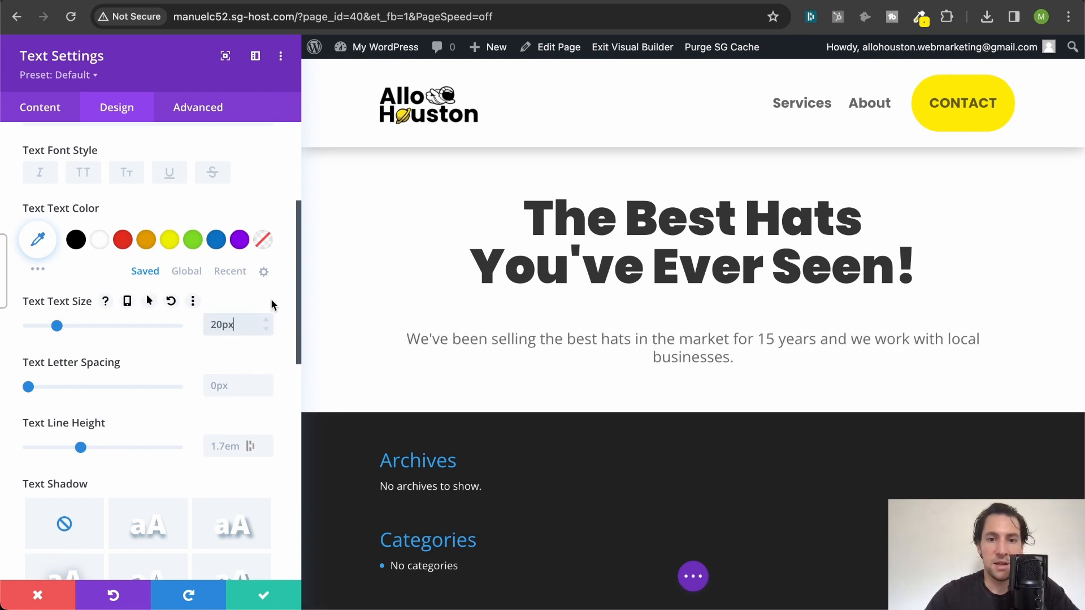
pyautogui.scroll(5, 206, 211)
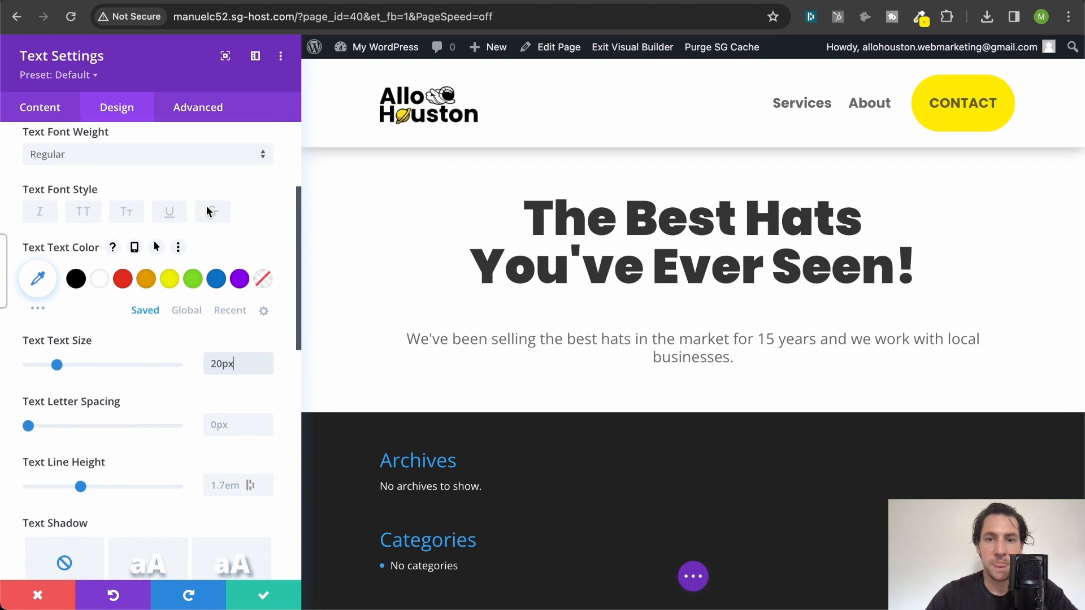
# - Save the settings of the supporting paragraph's Text module
pyautogui.click(71, 113)
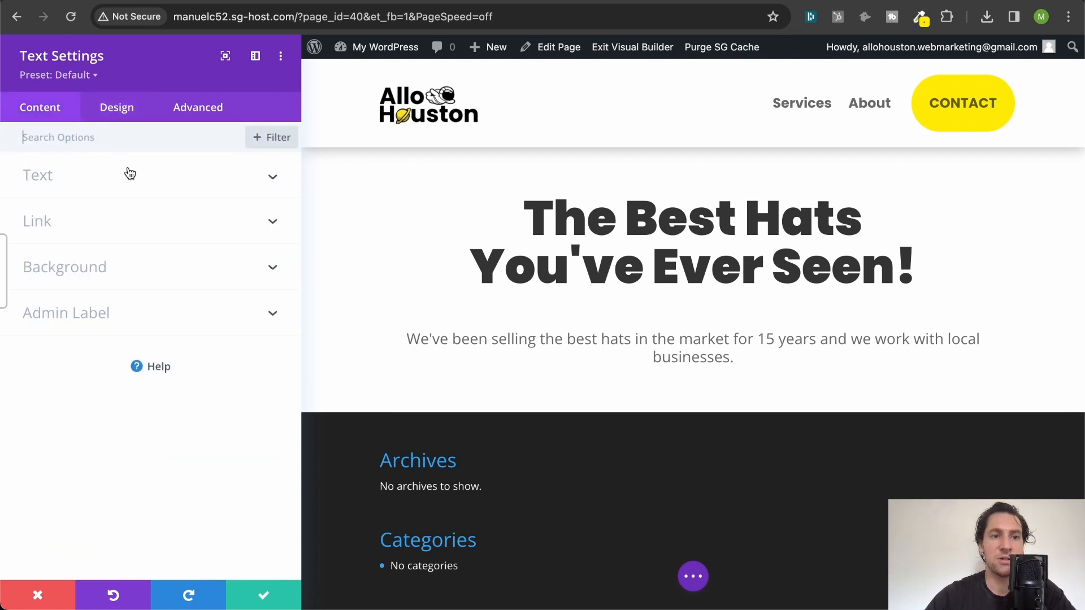
pyautogui.click(264, 595)
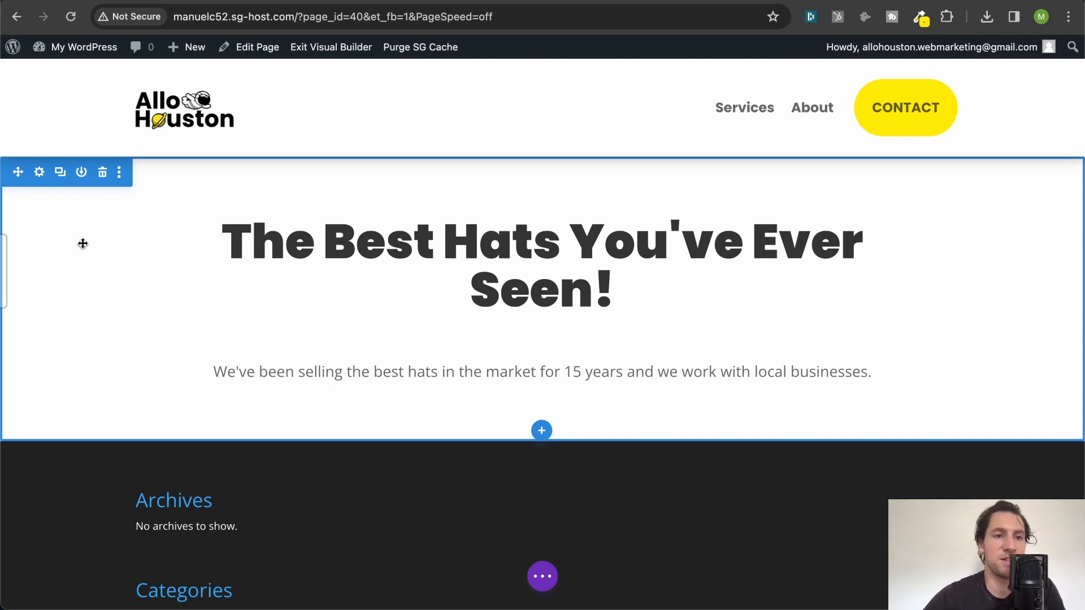
# - Upload the hat-crafting PNG ending in 720da86c from Downloads and set it as the section's background image
pyautogui.click(39, 172)
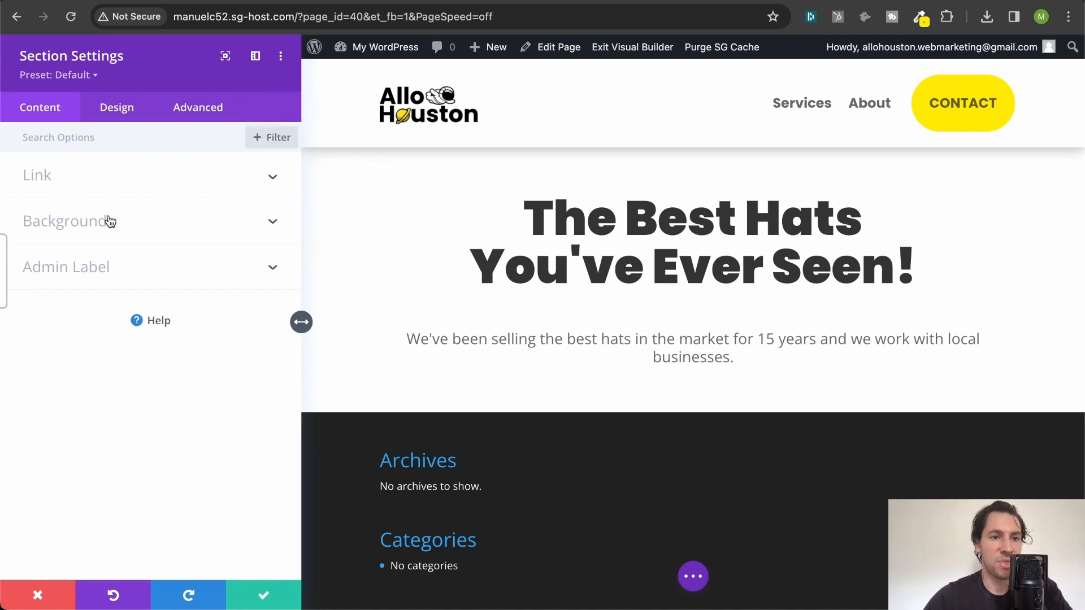
pyautogui.click(109, 222)
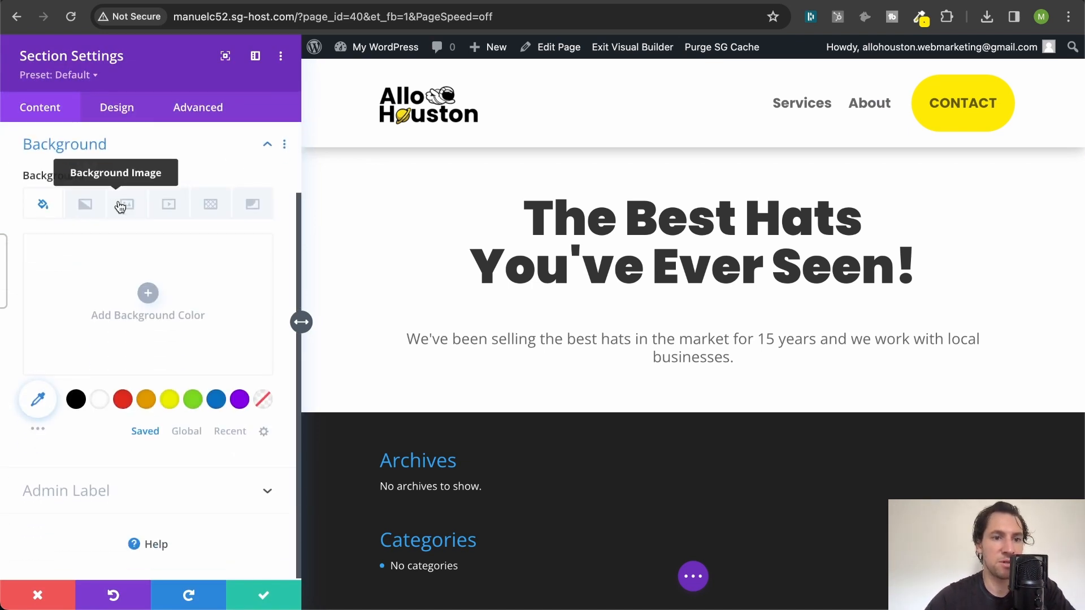
pyautogui.click(126, 206)
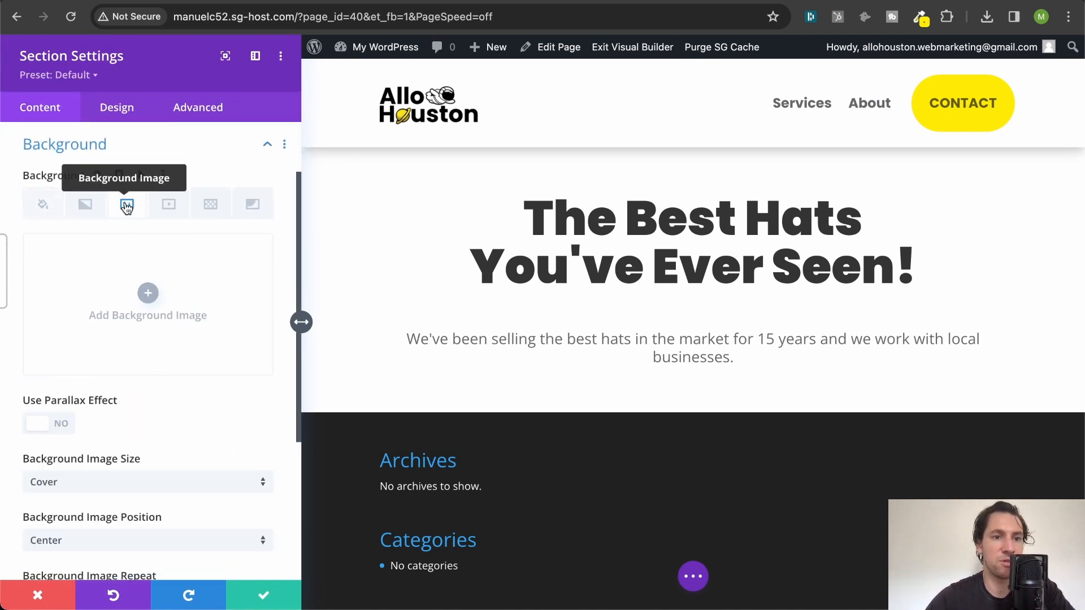
pyautogui.click(144, 288)
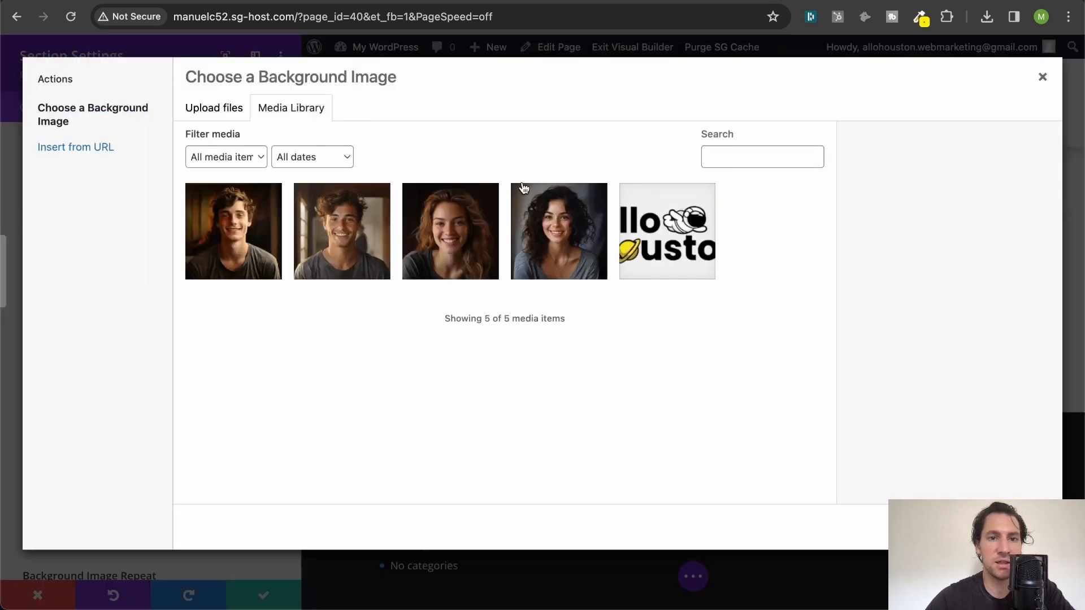
pyautogui.click(229, 112)
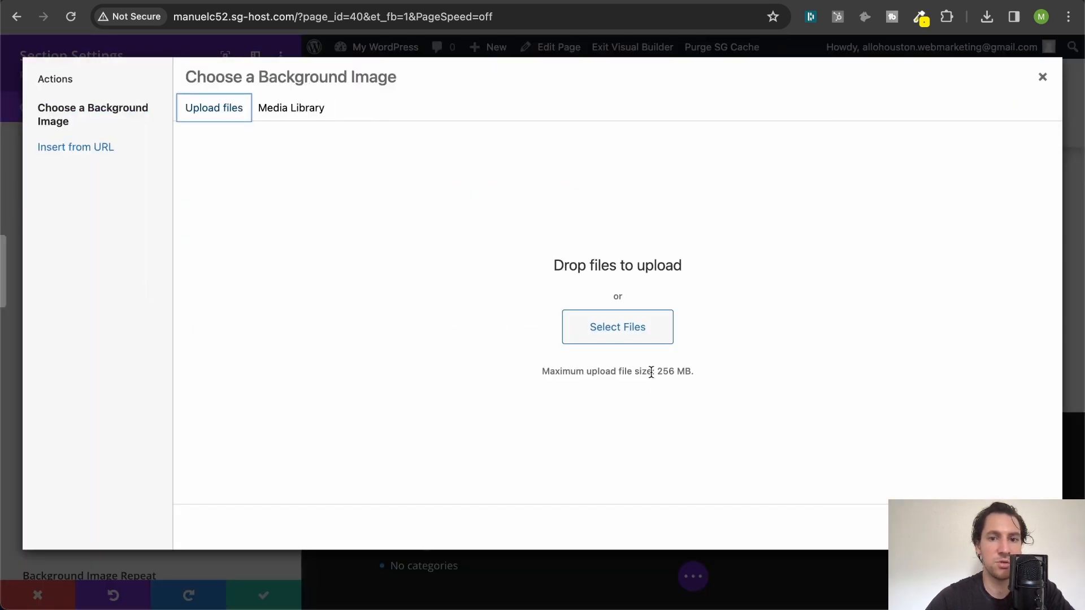
pyautogui.click(618, 327)
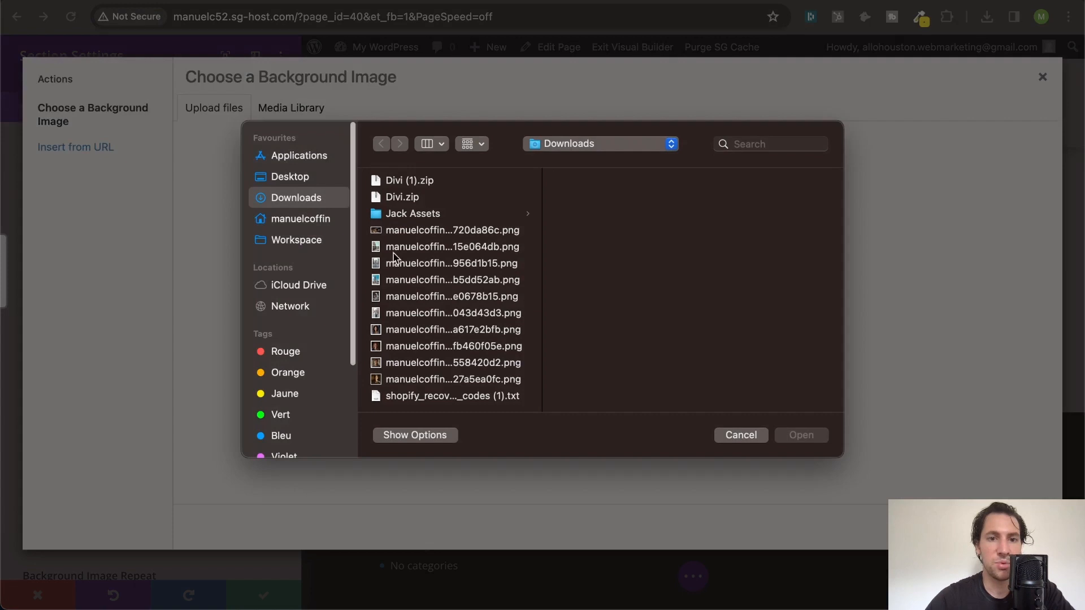
pyautogui.click(424, 232)
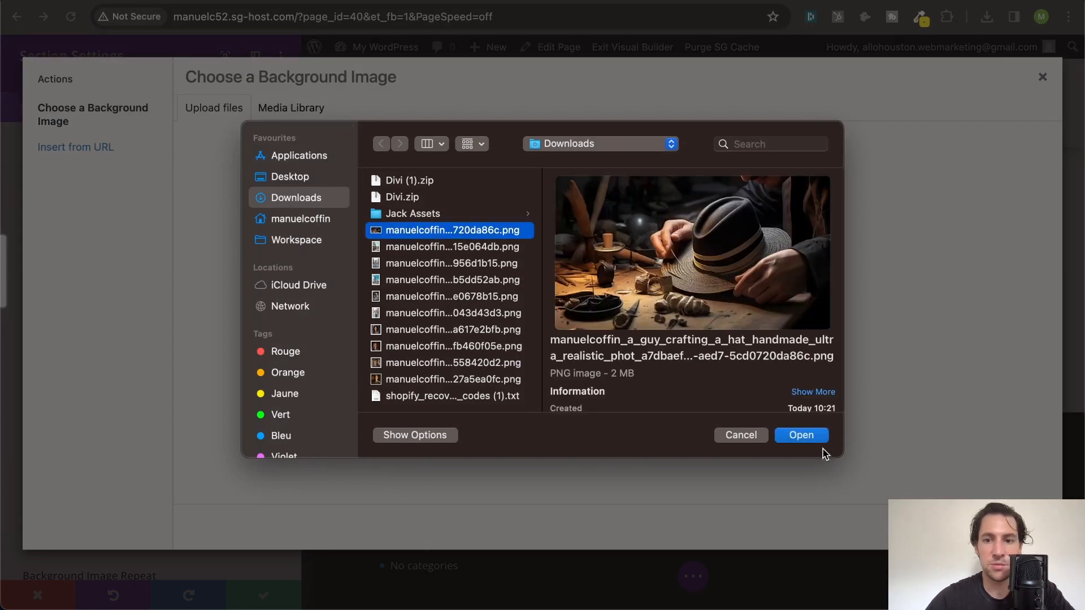
pyautogui.click(820, 440)
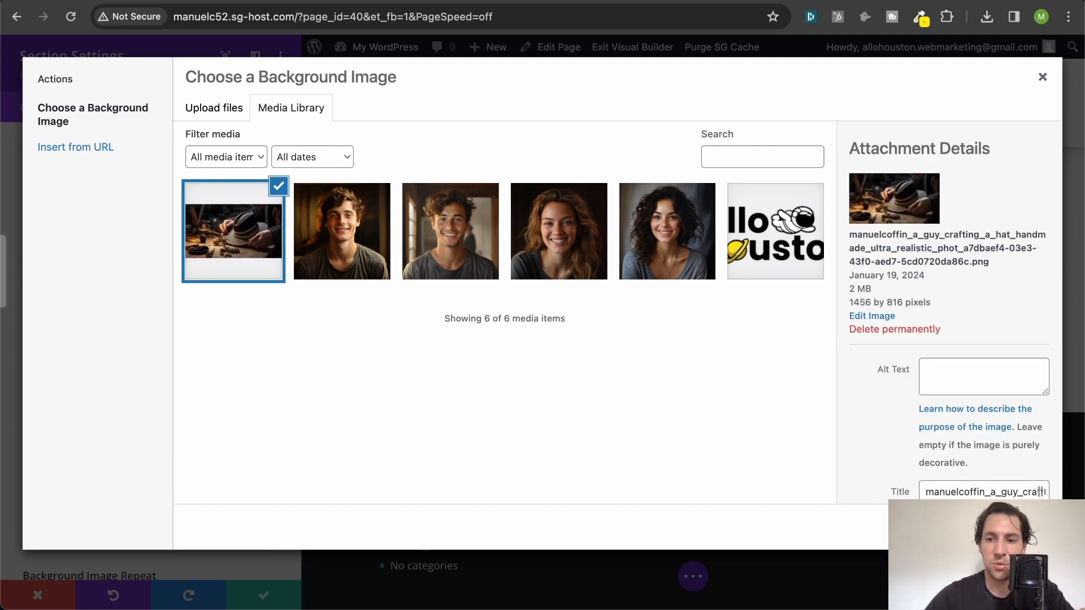
pyautogui.click(1002, 526)
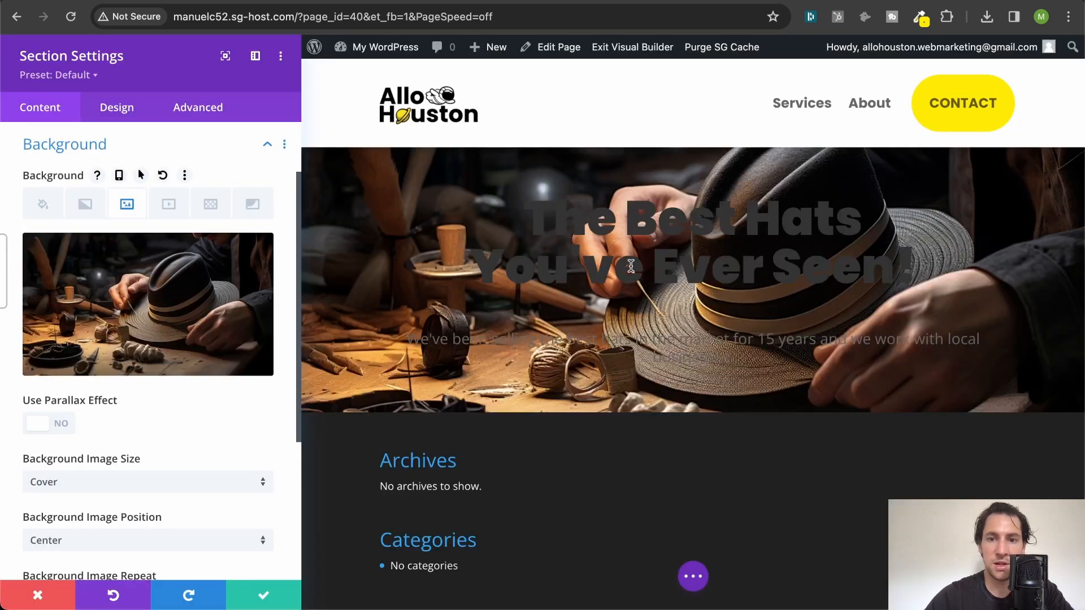
# - Set the section's linked top and bottom padding to 160px and save the section settings
pyautogui.moveTo(252, 292)
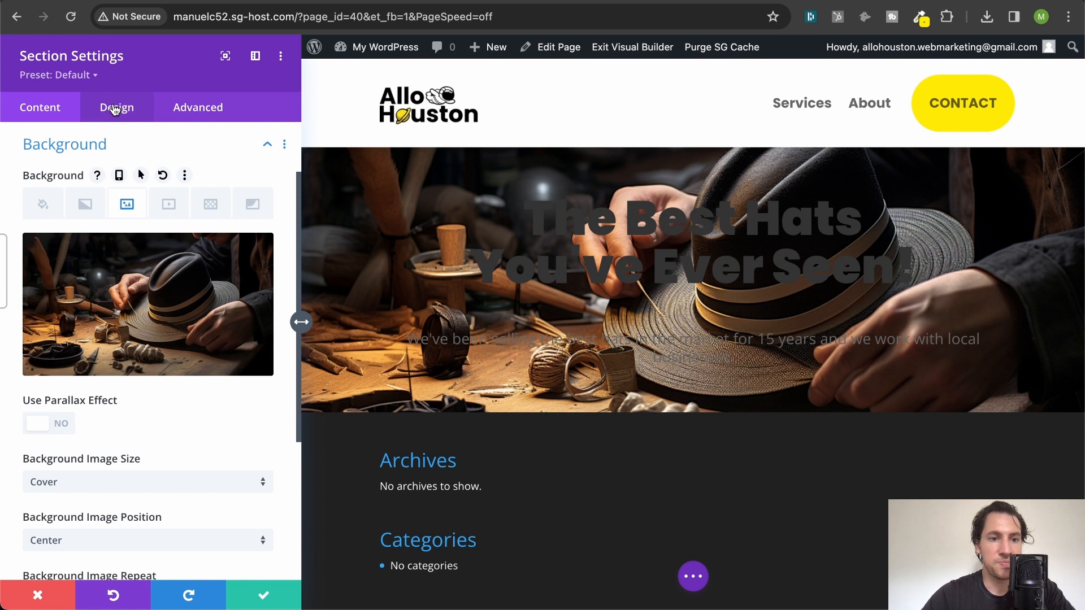
pyautogui.click(104, 144)
pyautogui.click(107, 108)
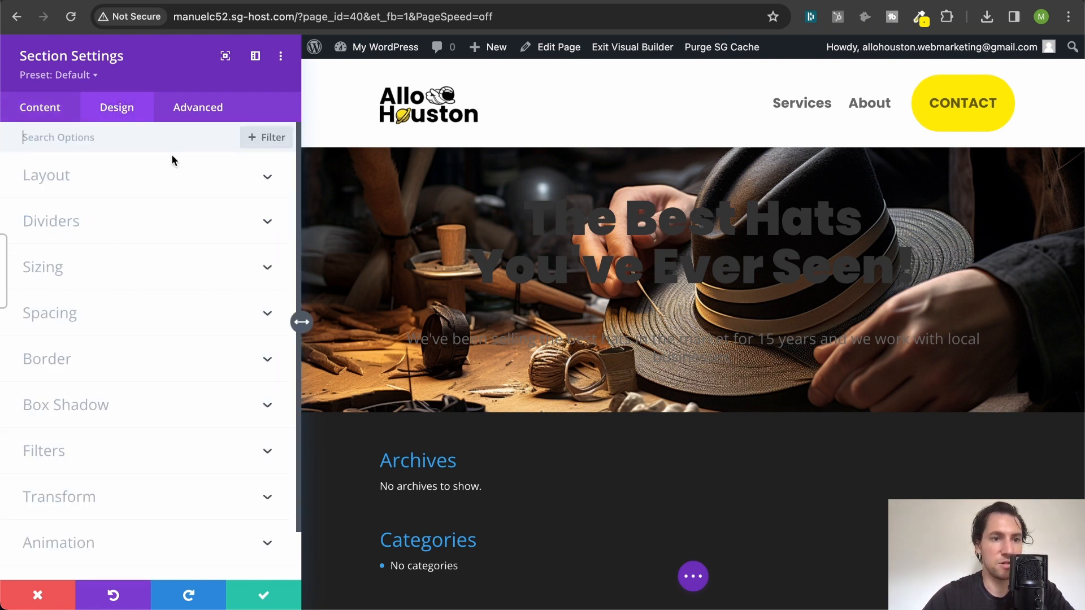
pyautogui.click(98, 322)
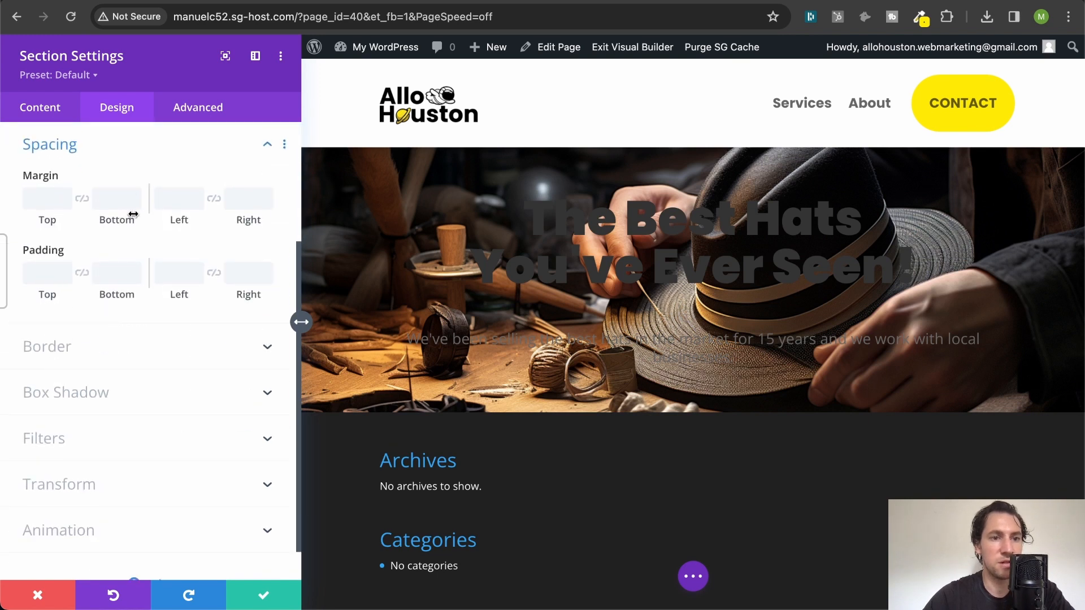
pyautogui.click(44, 275)
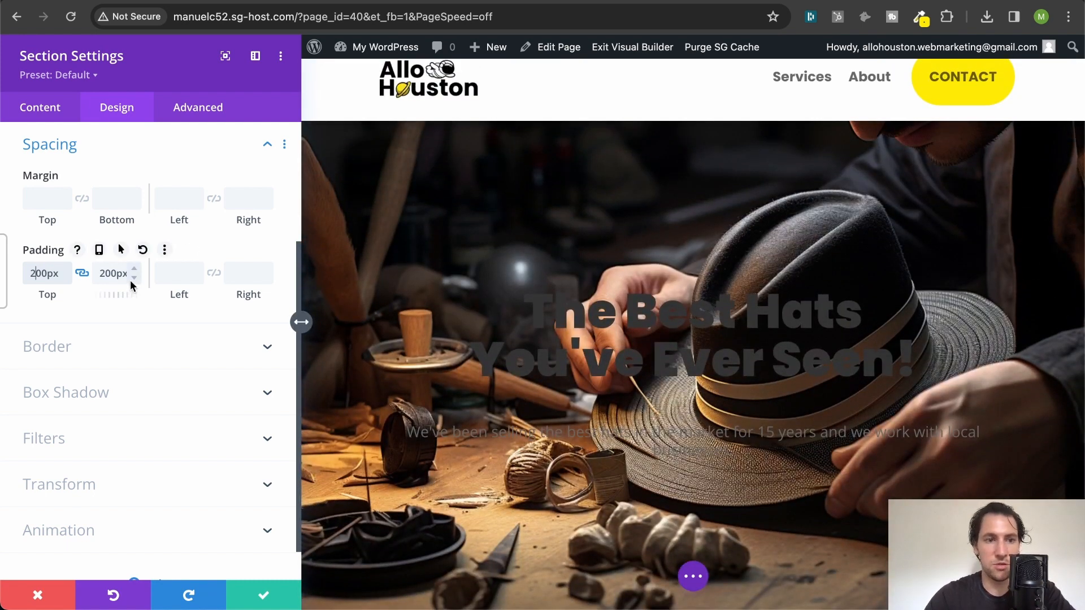
pyautogui.press('Right')
pyautogui.press('BackSpace')
pyautogui.press('BackSpace')
pyautogui.write('16')
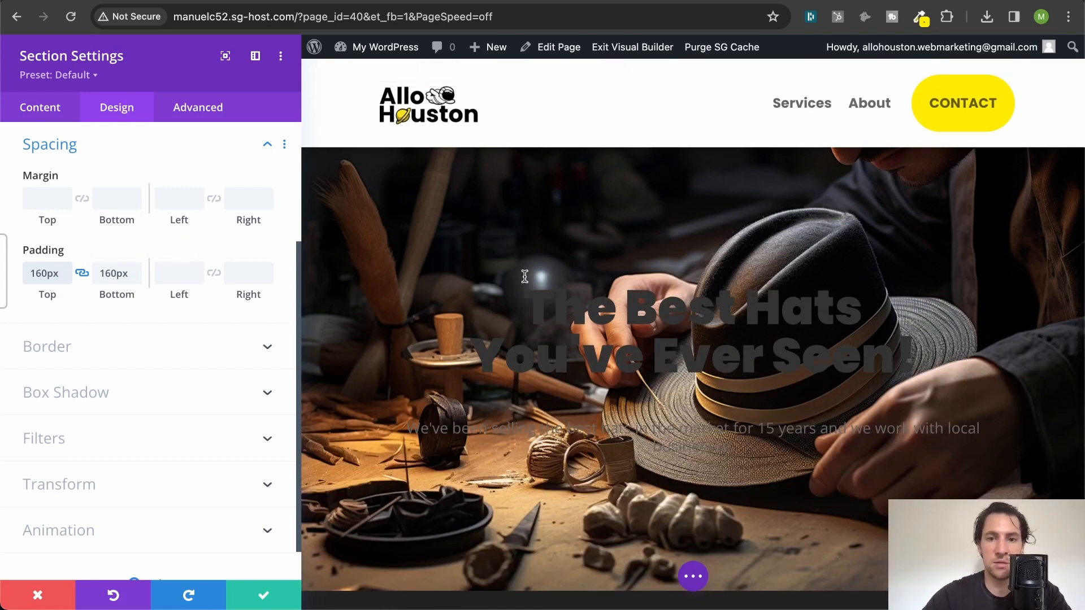
pyautogui.click(270, 601)
pyautogui.scroll(-2, 547, 318)
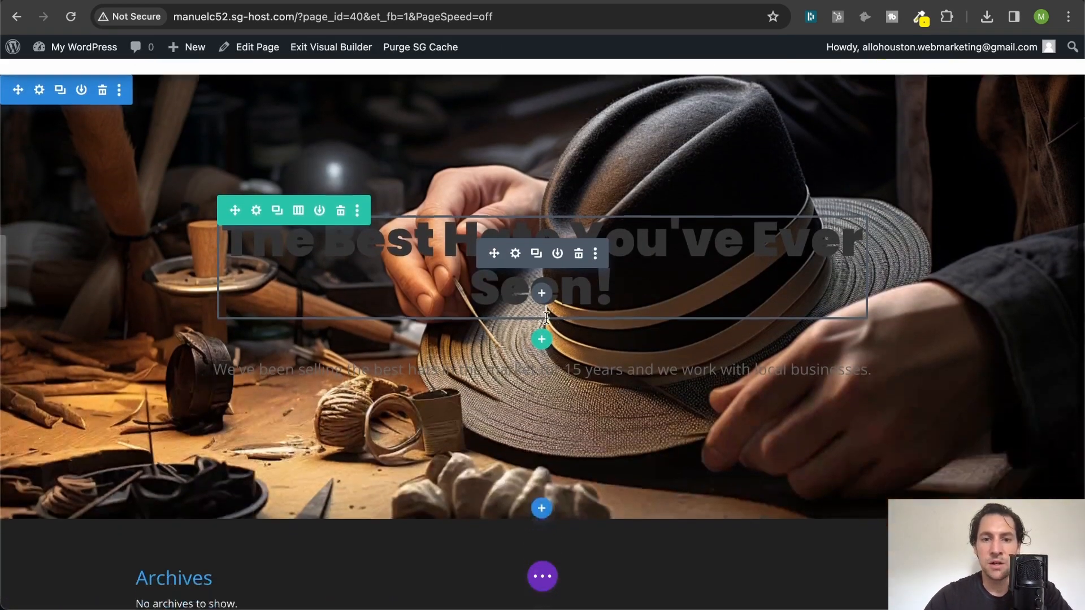
pyautogui.scroll(3, 704, 187)
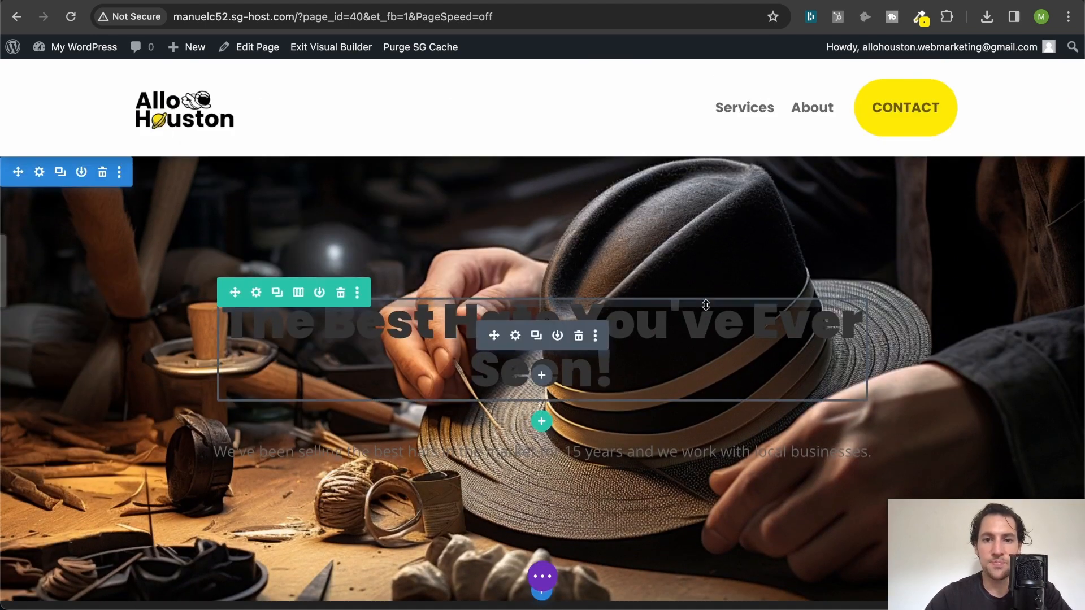
# - Set the headline module's H1 heading text color to white
pyautogui.click(516, 335)
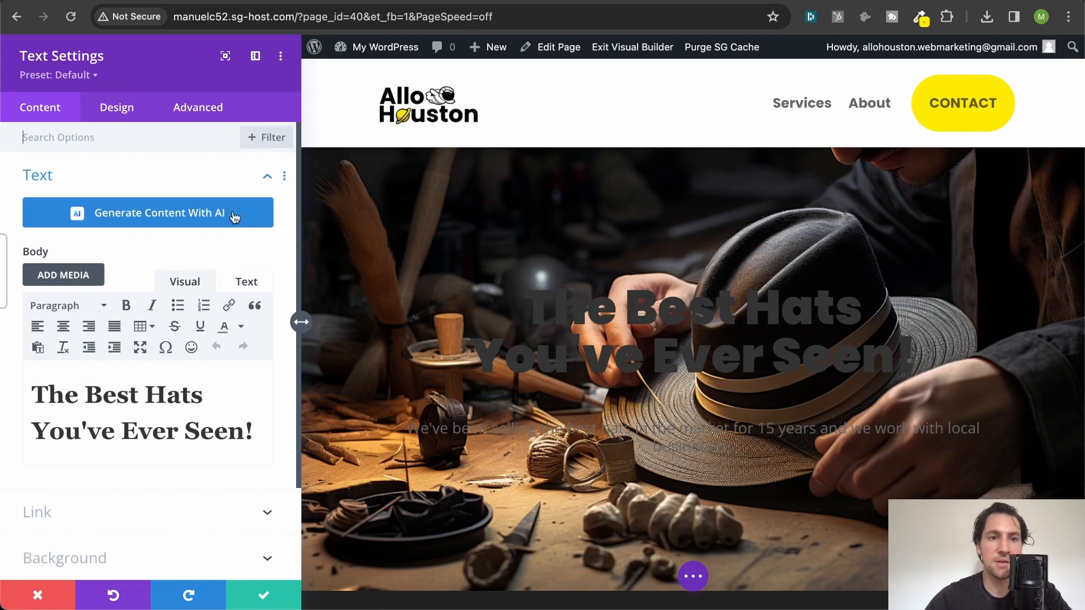
pyautogui.click(105, 117)
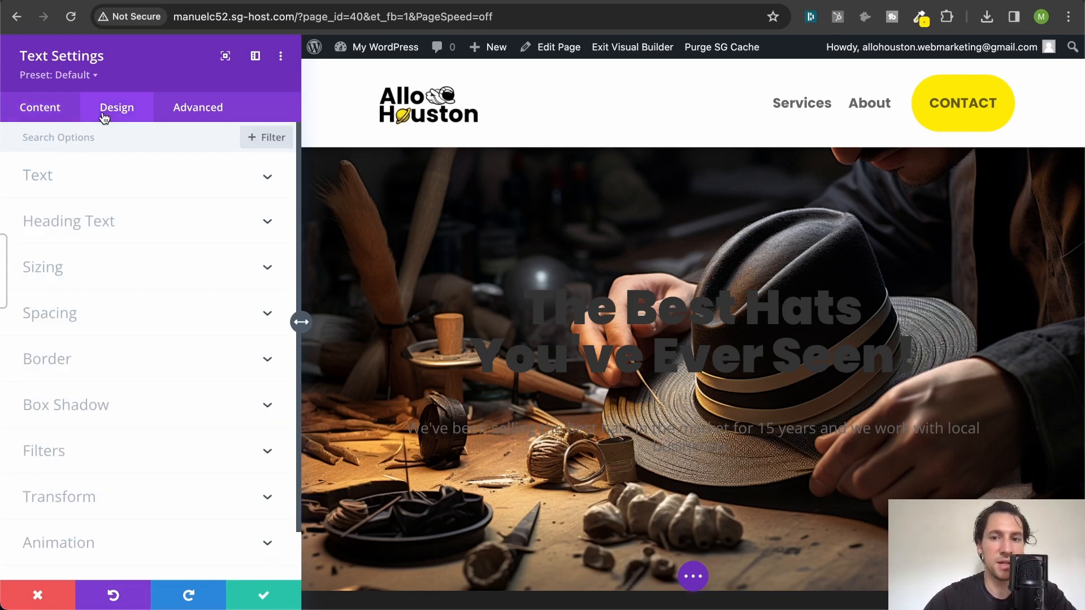
pyautogui.click(88, 195)
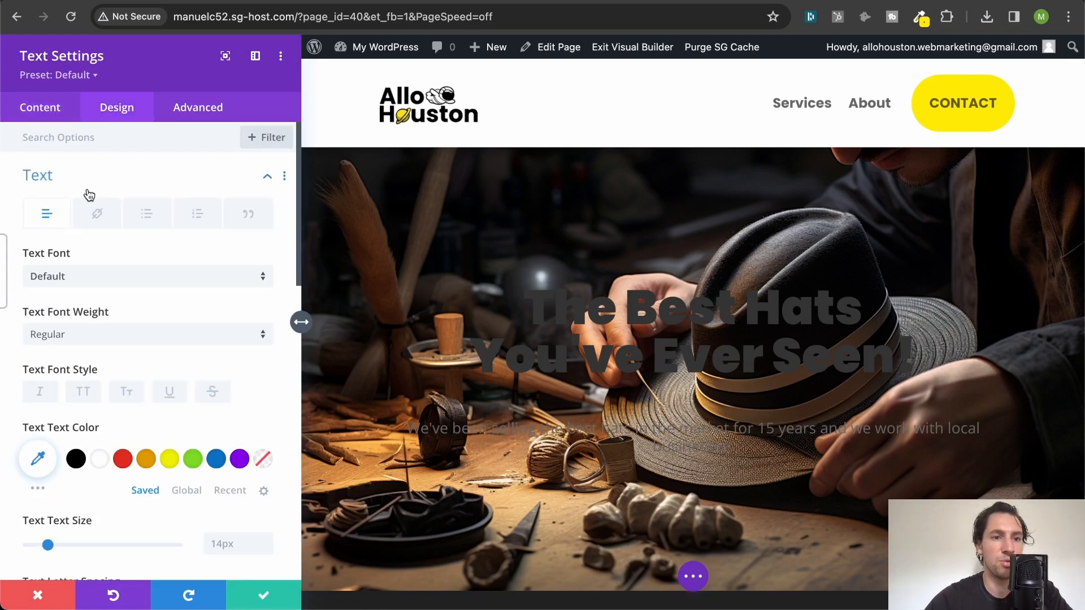
pyautogui.click(91, 176)
pyautogui.click(86, 215)
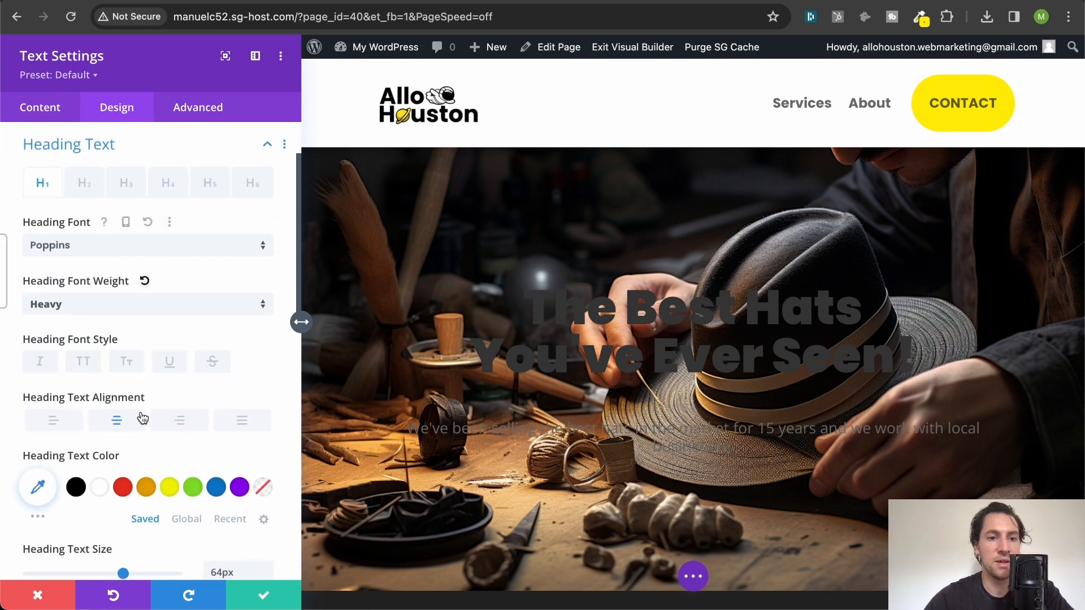
pyautogui.click(100, 488)
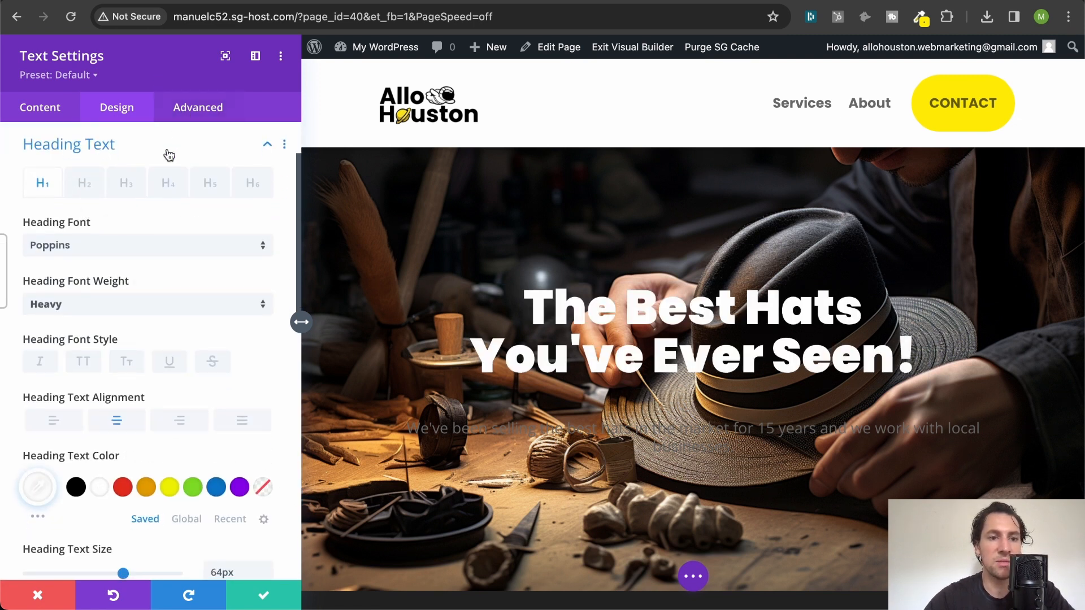
# - Apply the first text shadow preset to the headline's heading text and save the module
pyautogui.scroll(-10, 96, 282)
pyautogui.scroll(-2, 96, 275)
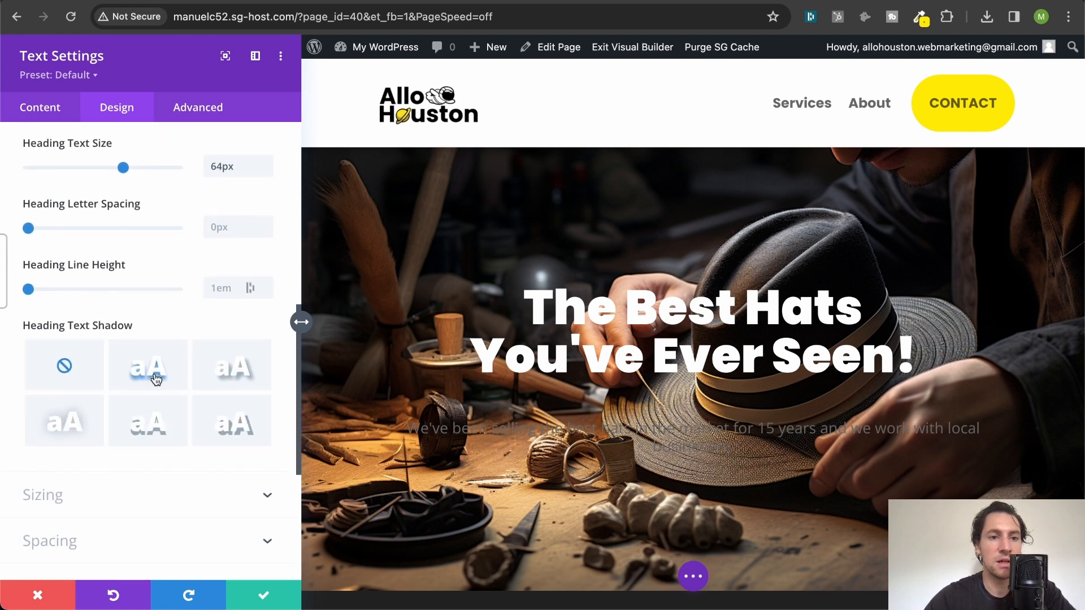
pyautogui.click(156, 378)
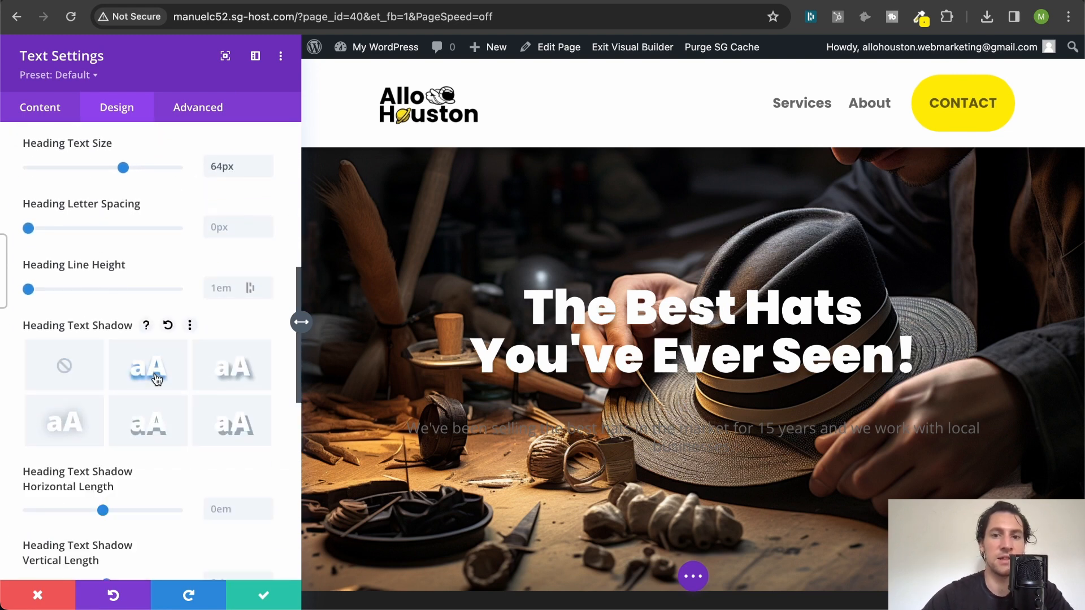
pyautogui.click(232, 372)
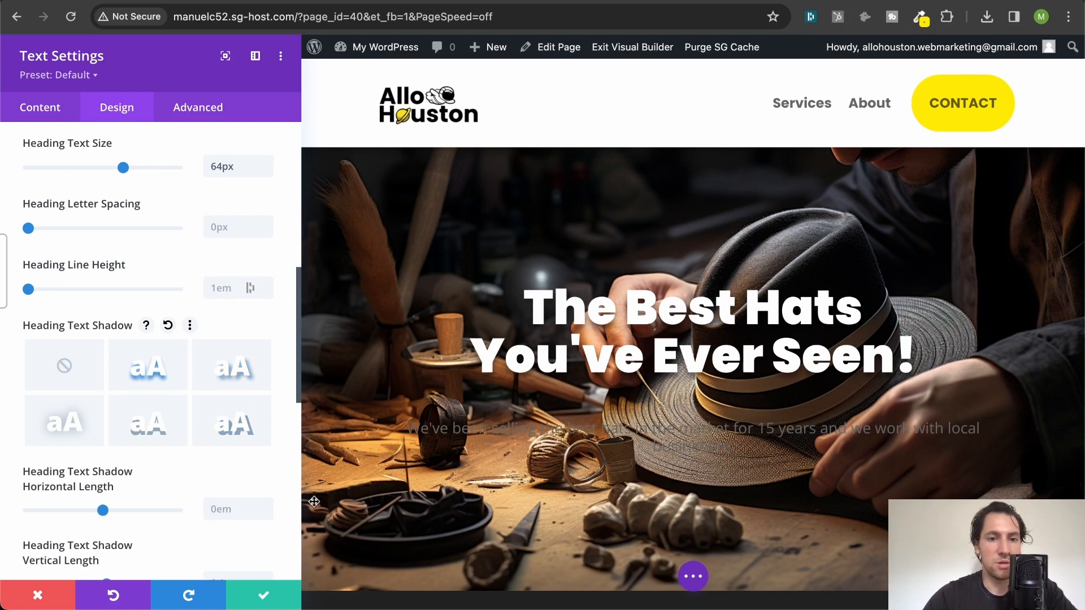
pyautogui.click(263, 595)
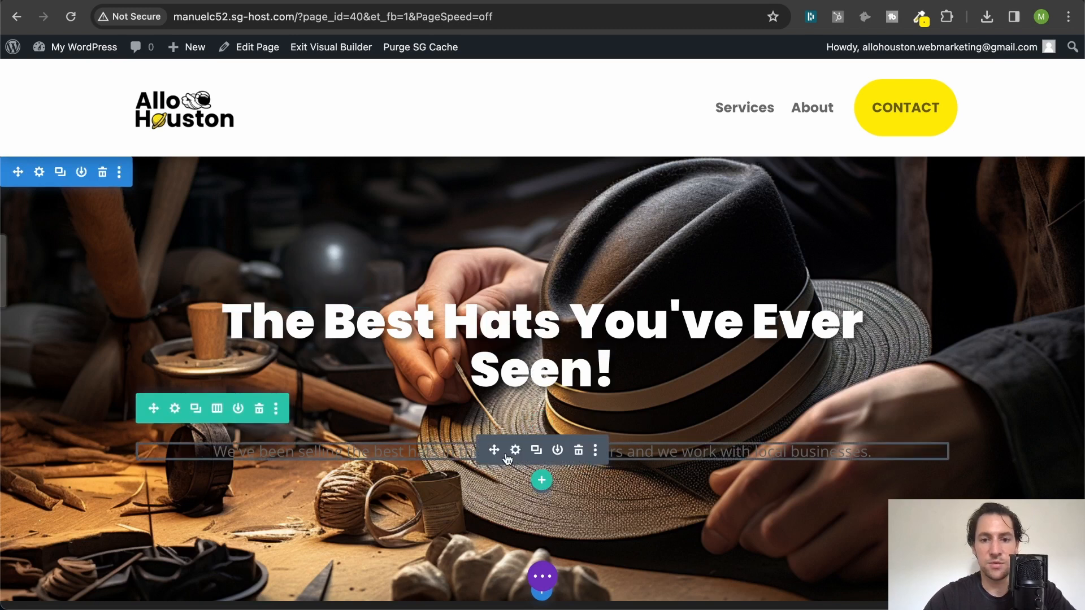
# - Set the supporting paragraph's text color to white (#ffffff) and apply the first text shadow preset
pyautogui.click(516, 450)
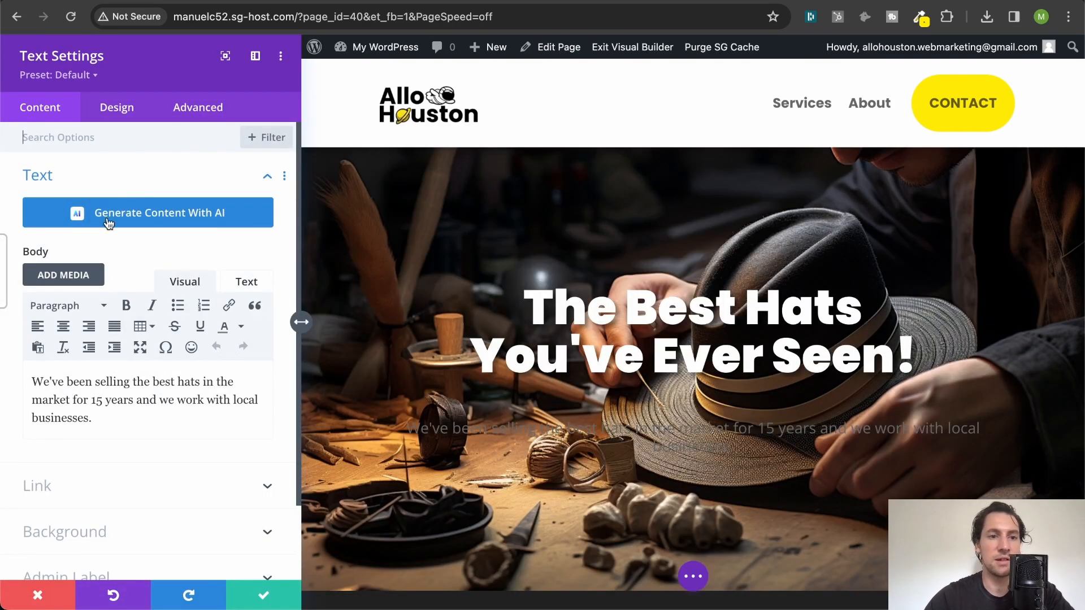
pyautogui.click(124, 109)
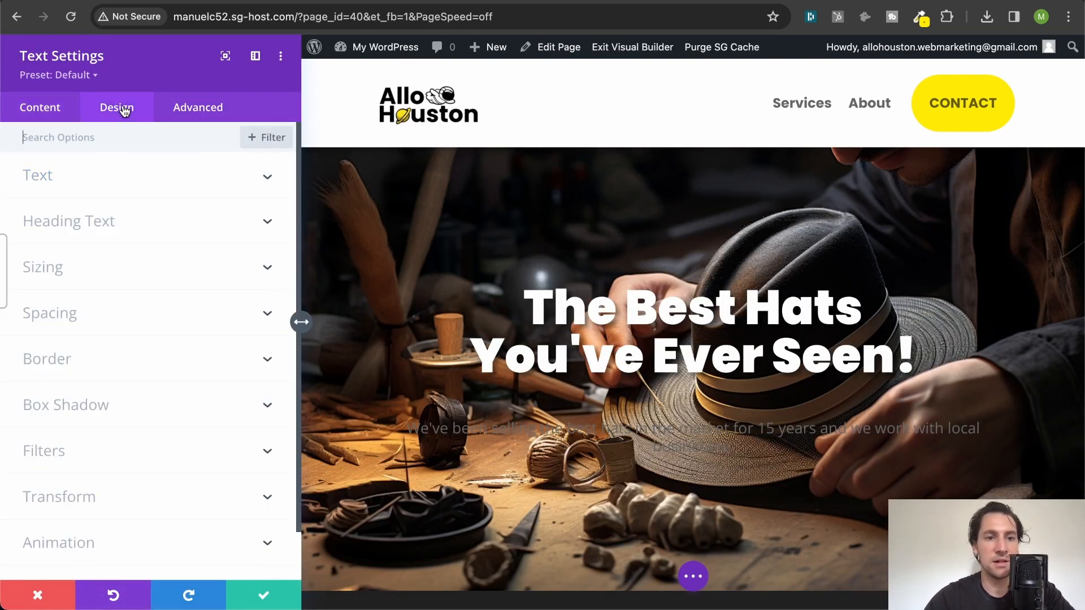
pyautogui.click(97, 175)
pyautogui.click(99, 459)
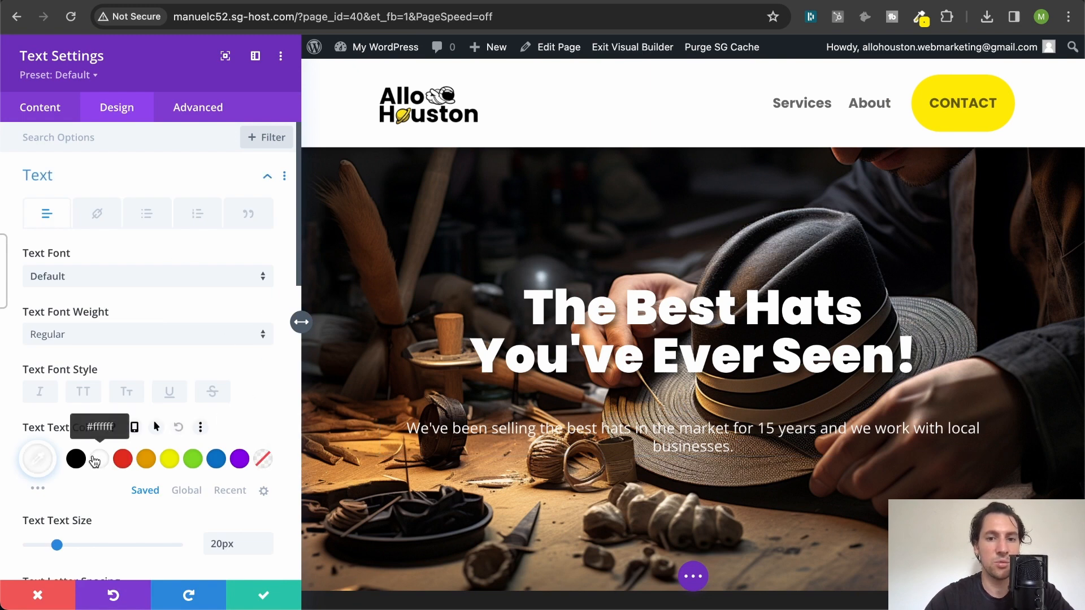
pyautogui.scroll(-5, 134, 305)
pyautogui.scroll(-2, 152, 316)
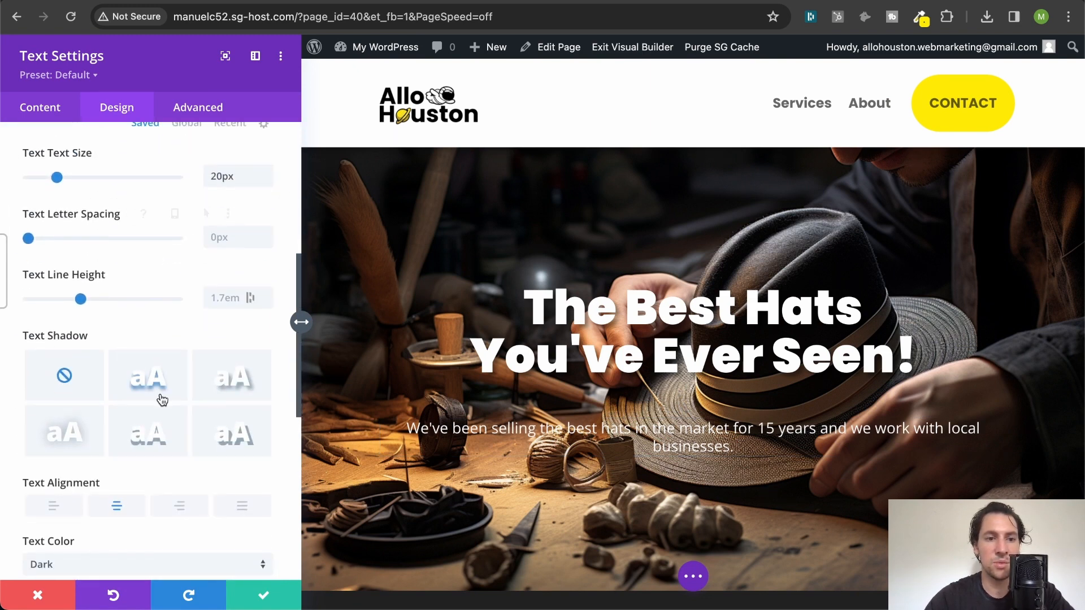
pyautogui.click(160, 399)
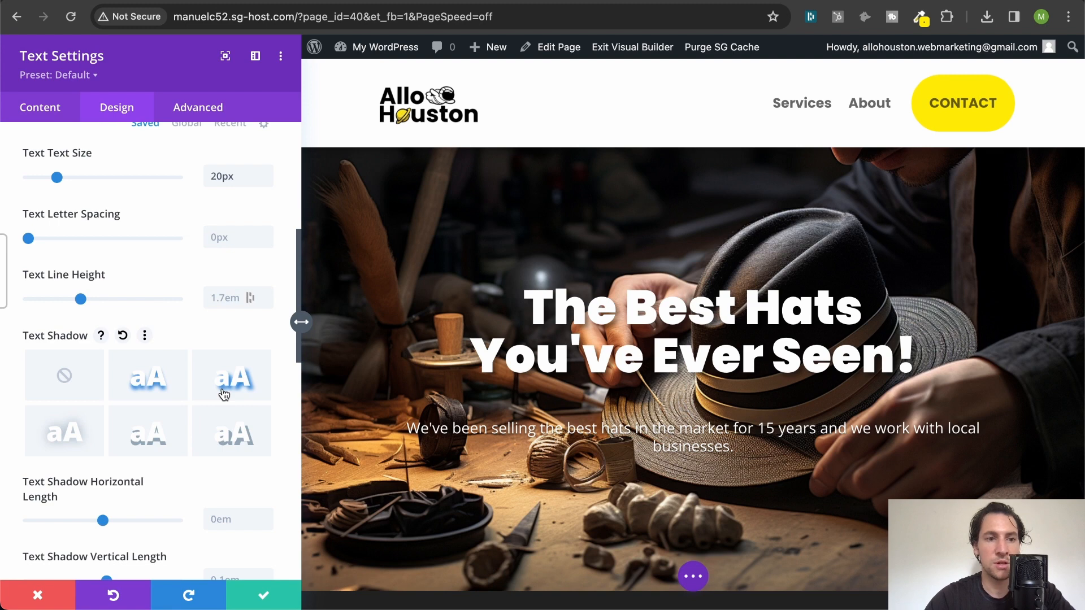
# - Set the supporting paragraph's font weight to Bold and save the module settings
pyautogui.scroll(6, 224, 394)
pyautogui.click(143, 335)
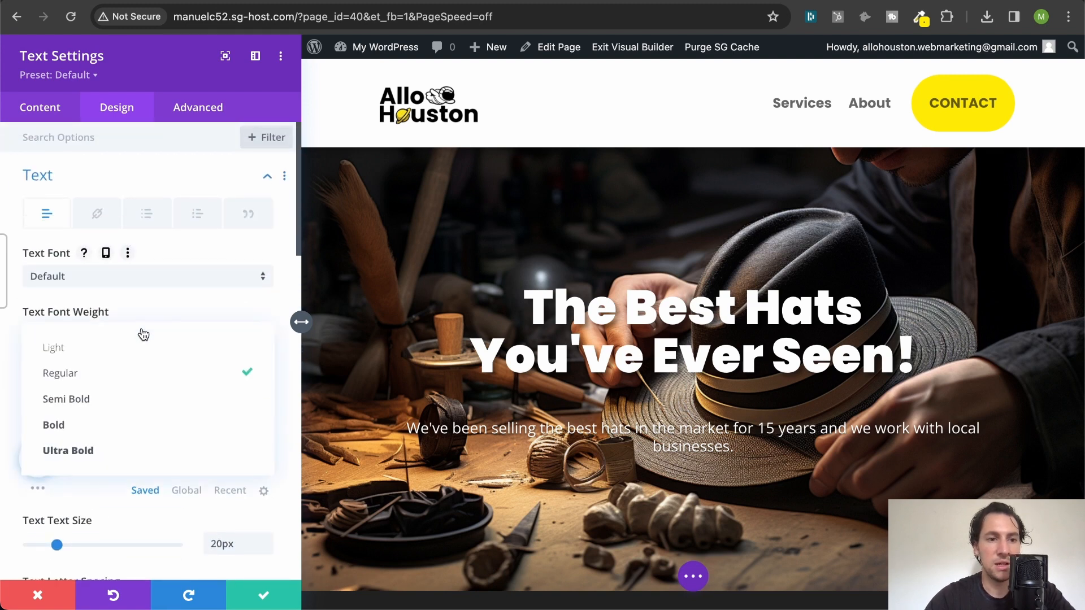
pyautogui.click(107, 425)
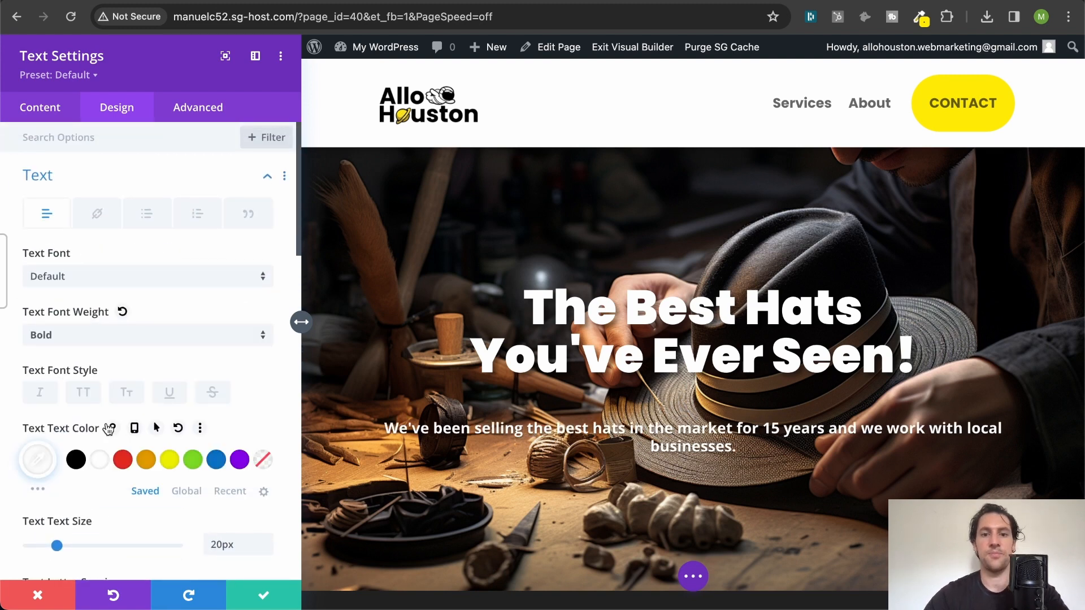
pyautogui.click(269, 588)
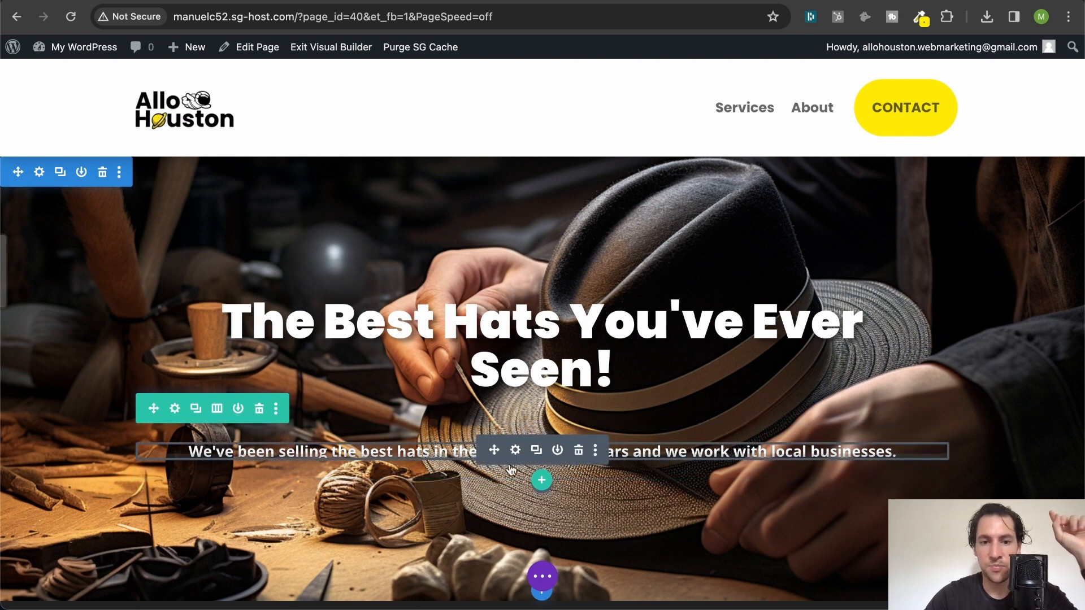
# - Move the supporting paragraph module into the headline's row, directly below the headline, and delete the emptied row
pyautogui.scroll(-2, 518, 454)
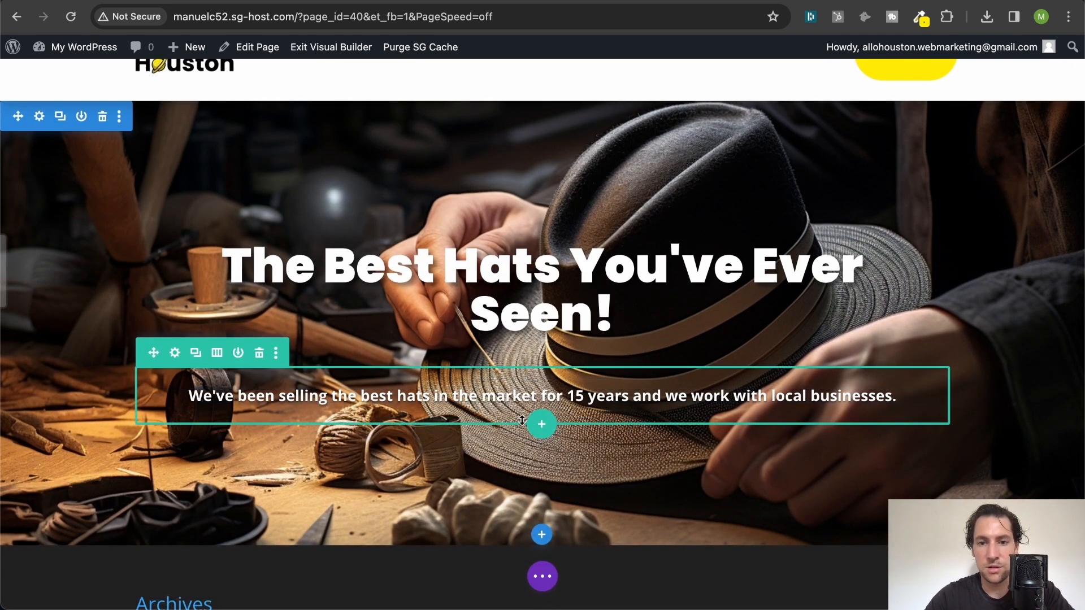
pyautogui.moveTo(493, 395)
pyautogui.mouseDown()
pyautogui.moveTo(527, 328)
pyautogui.moveTo(495, 377)
pyautogui.mouseUp()
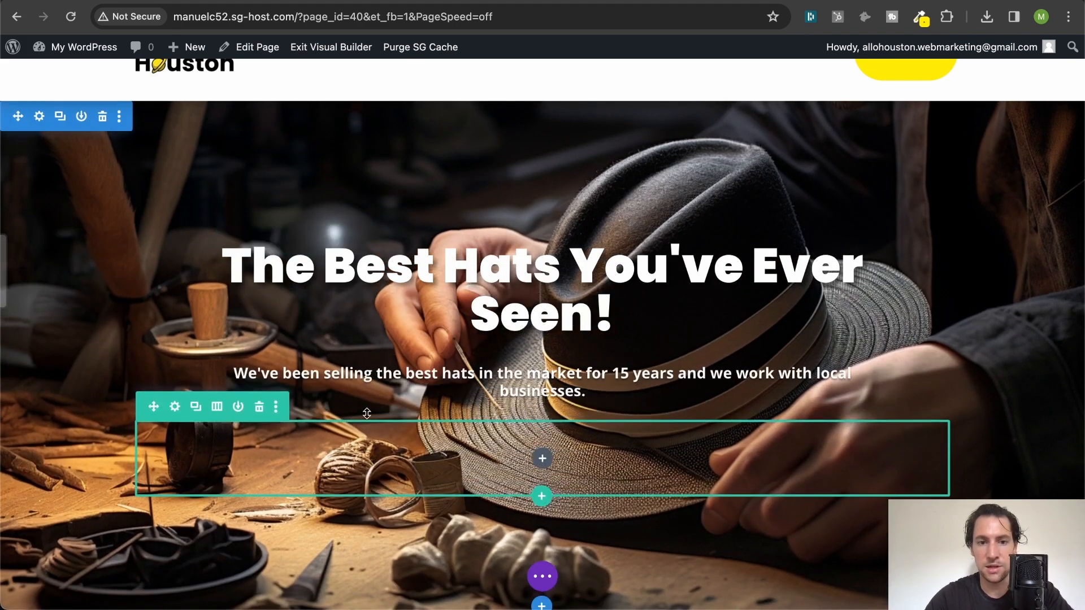
pyautogui.click(259, 408)
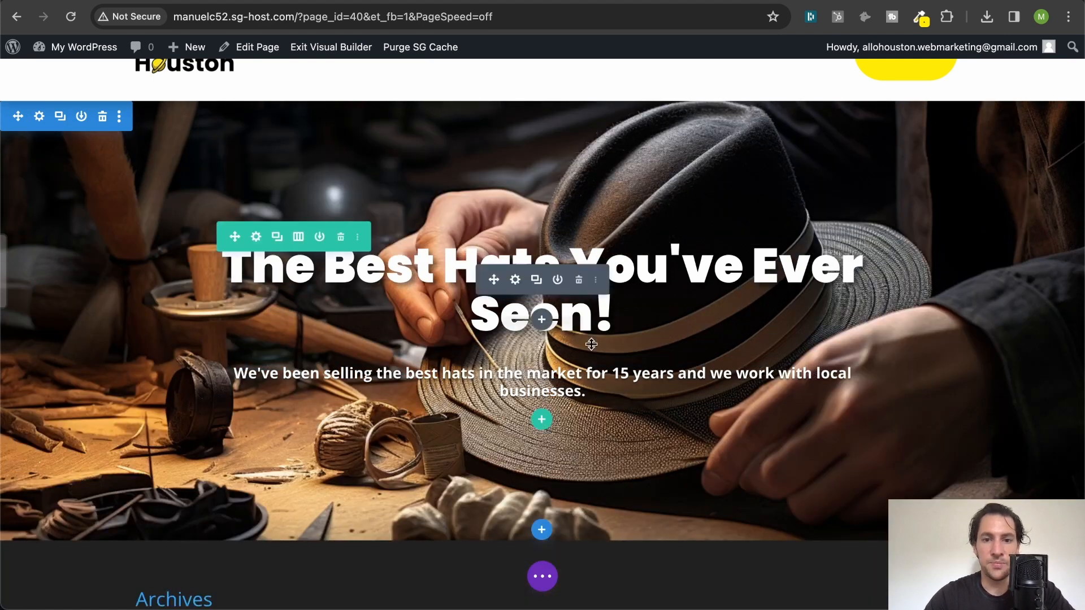
# - Insert a Button module below the supporting paragraph in the hero row
pyautogui.click(542, 404)
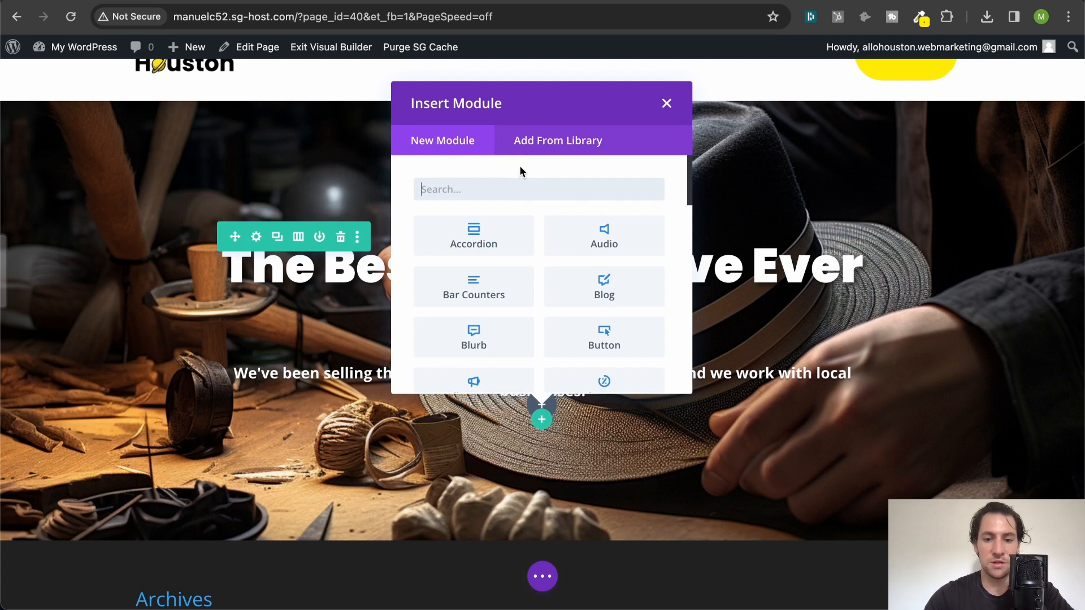
pyautogui.write('bu')
pyautogui.click(506, 241)
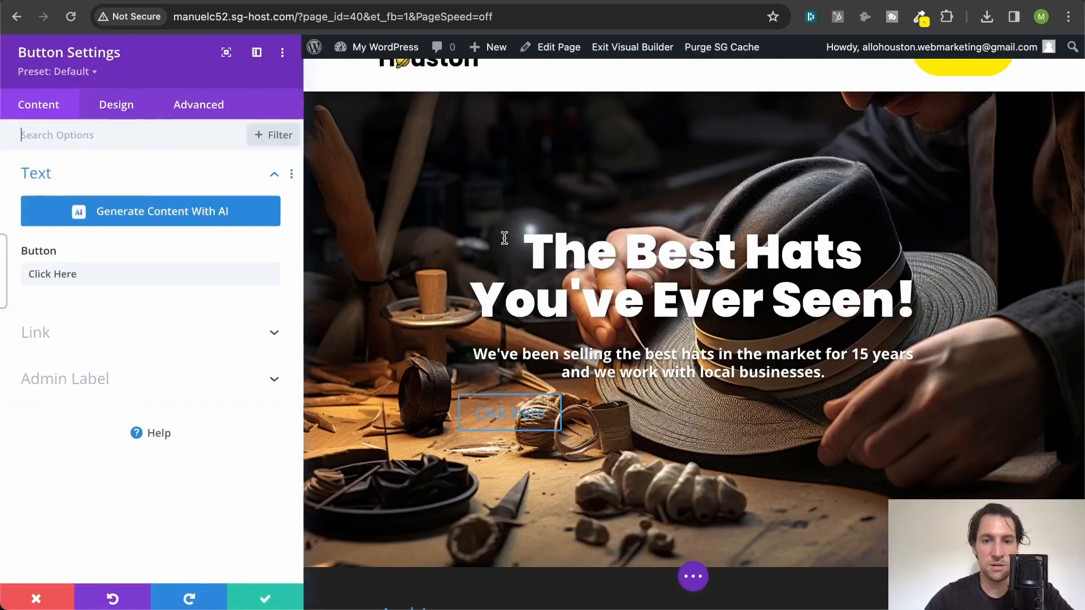
# - Set the button's text to "Discover Our Hats"
pyautogui.click(100, 274)
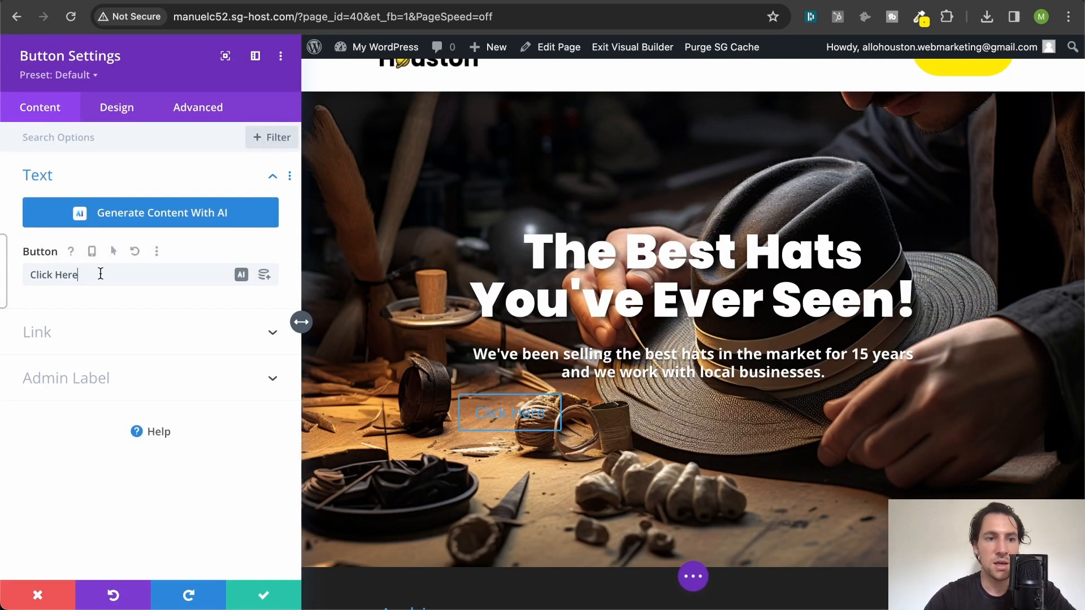
pyautogui.doubleClick(101, 274)
pyautogui.tripleClick(100, 274)
pyautogui.write('D')
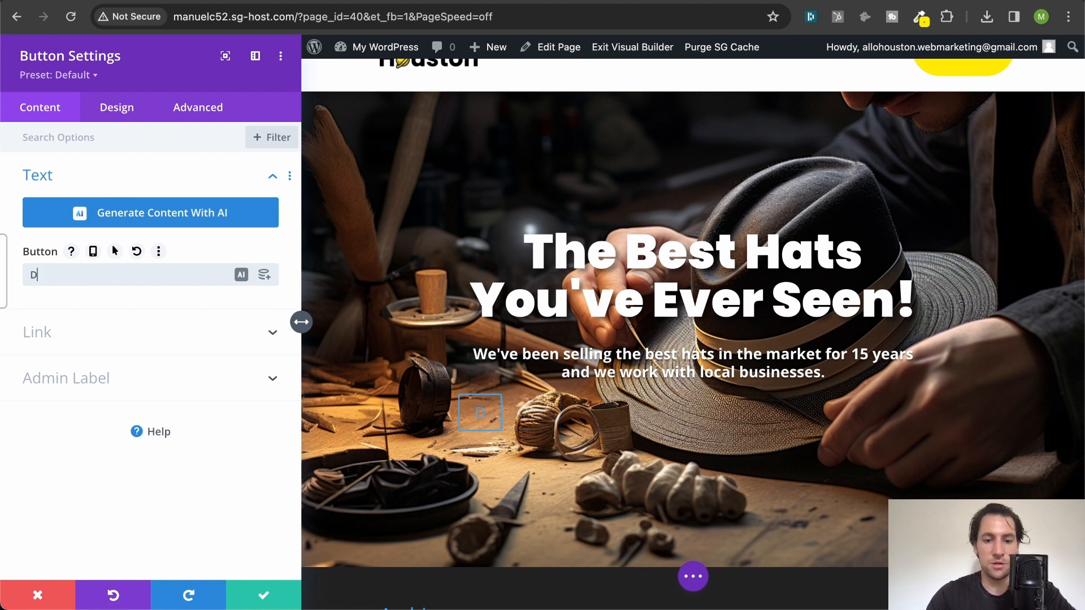
pyautogui.write('iscover')
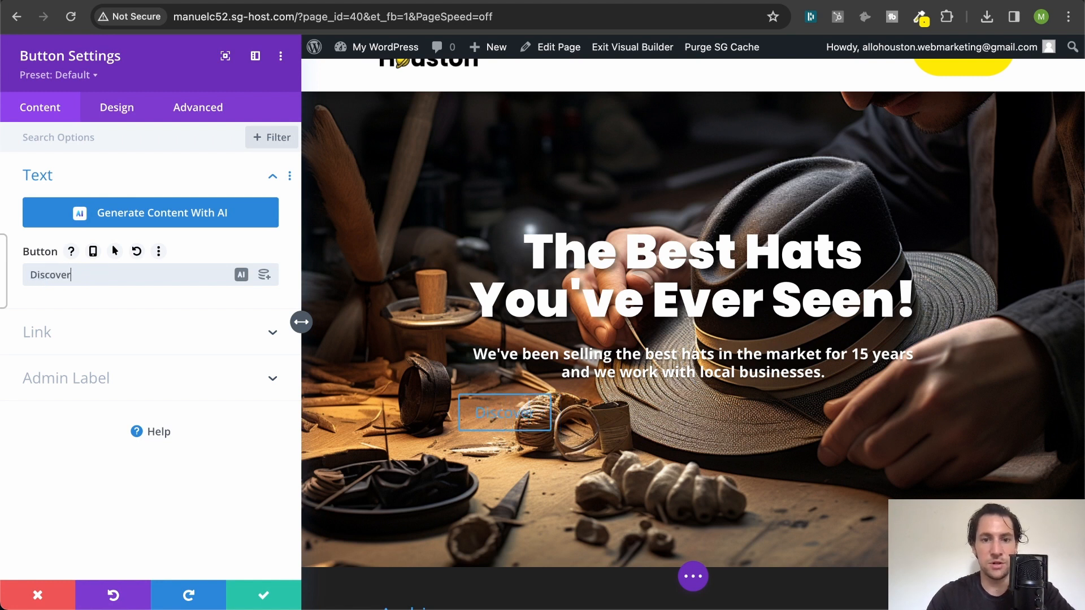
pyautogui.write(' Our')
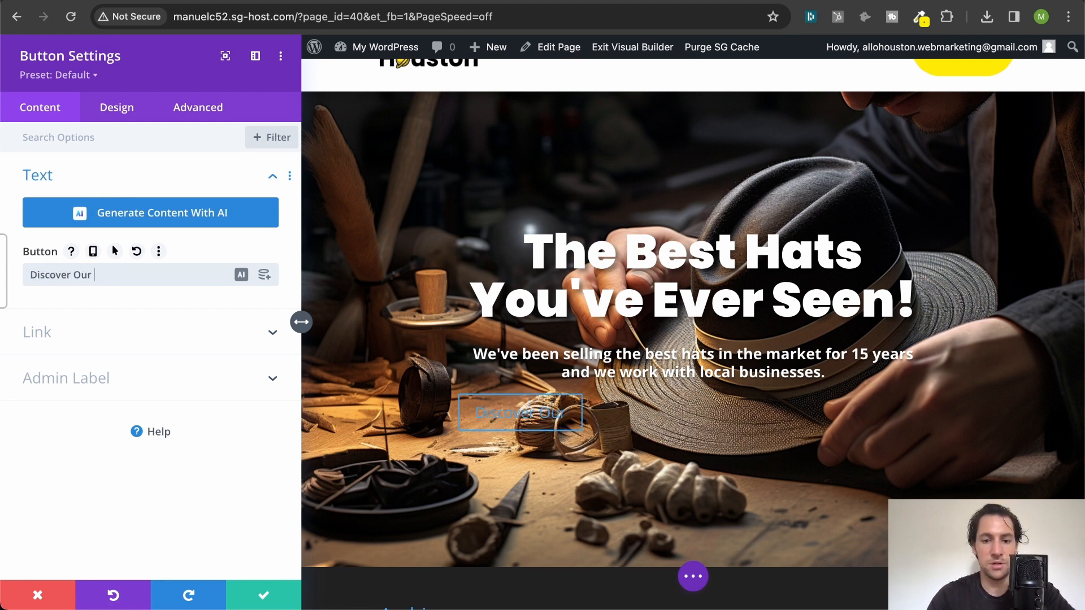
pyautogui.write(' Hats')
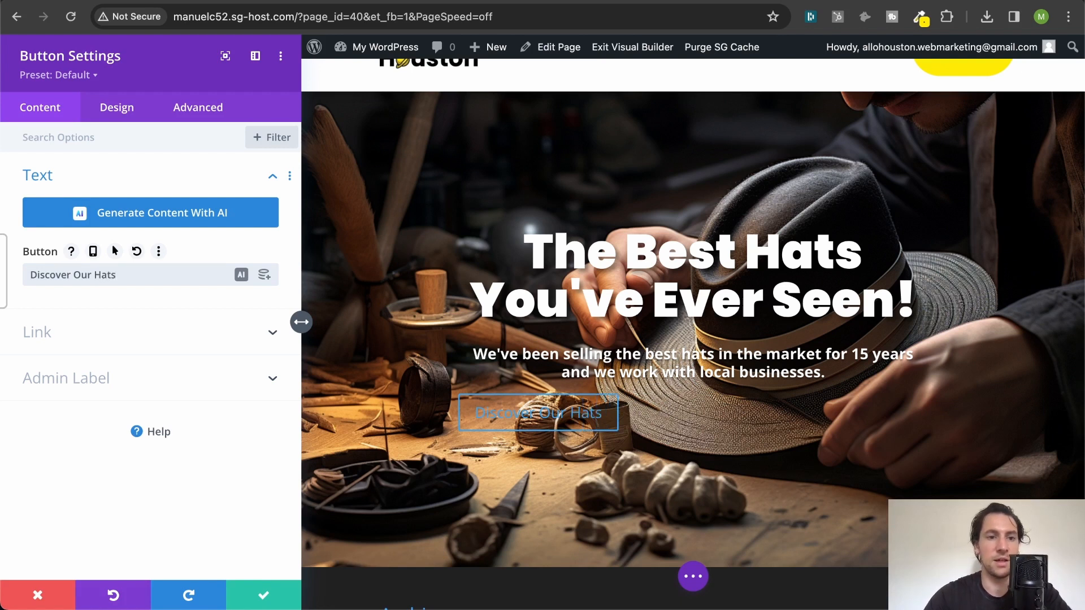
# - Set the button's alignment to center in its design settings
pyautogui.click(111, 114)
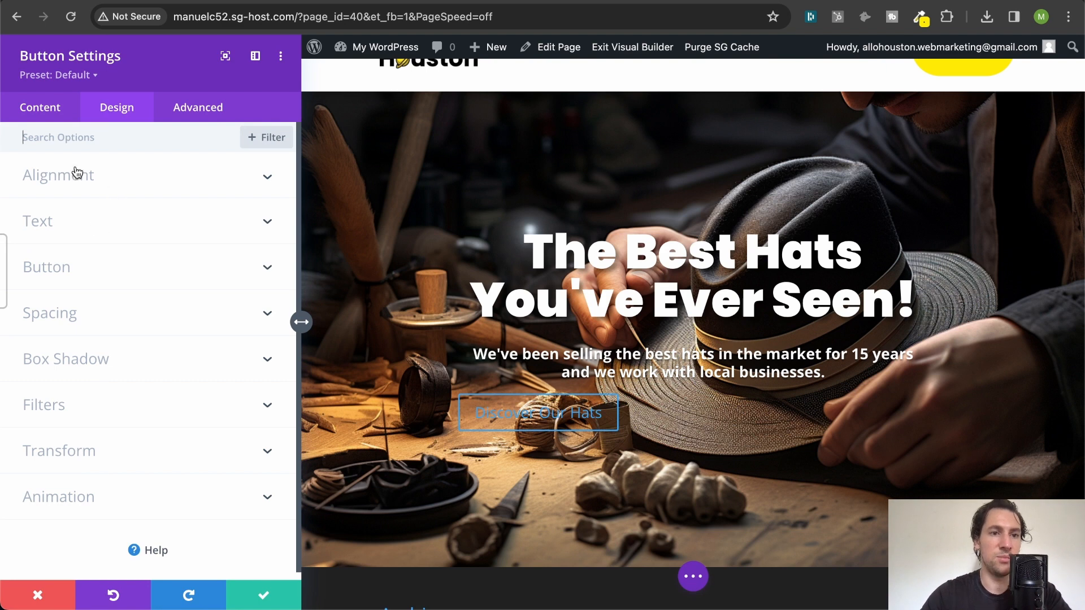
pyautogui.click(38, 113)
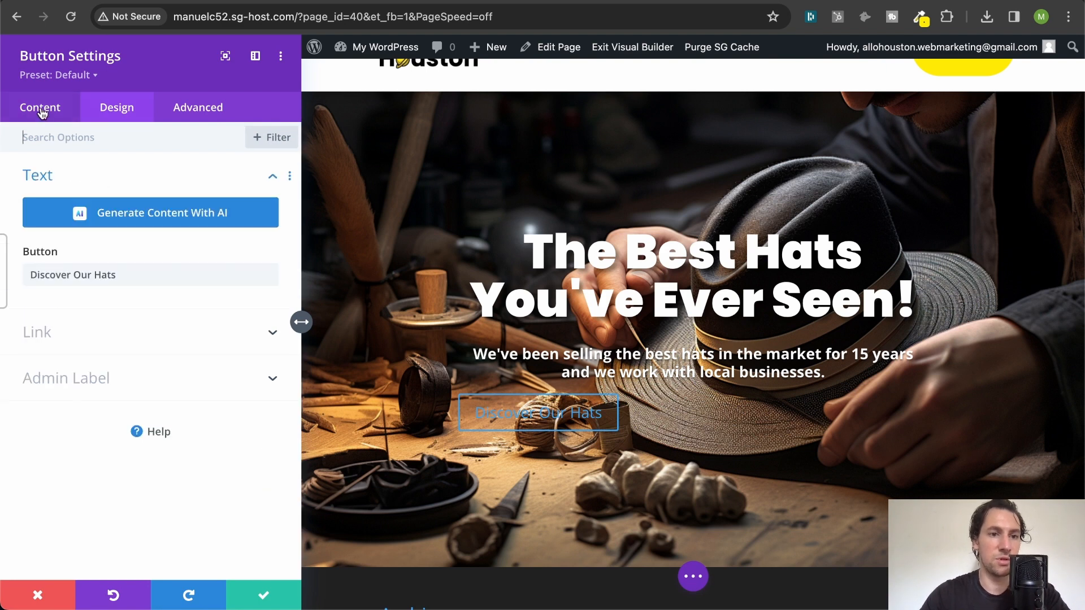
pyautogui.click(118, 113)
pyautogui.click(124, 189)
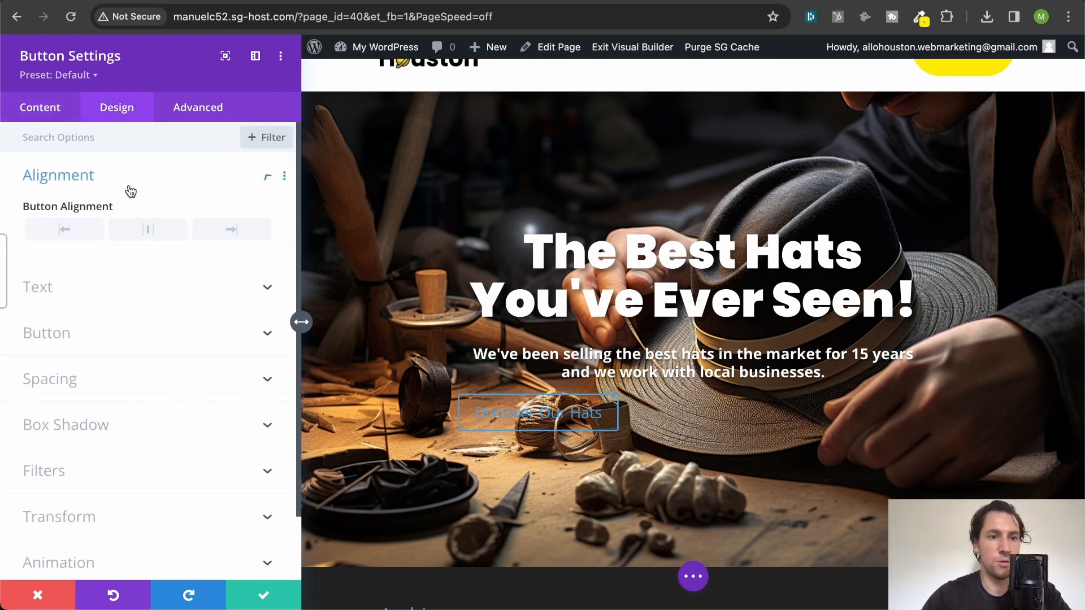
pyautogui.click(143, 235)
# - Enable custom styles for the hero button
pyautogui.click(97, 295)
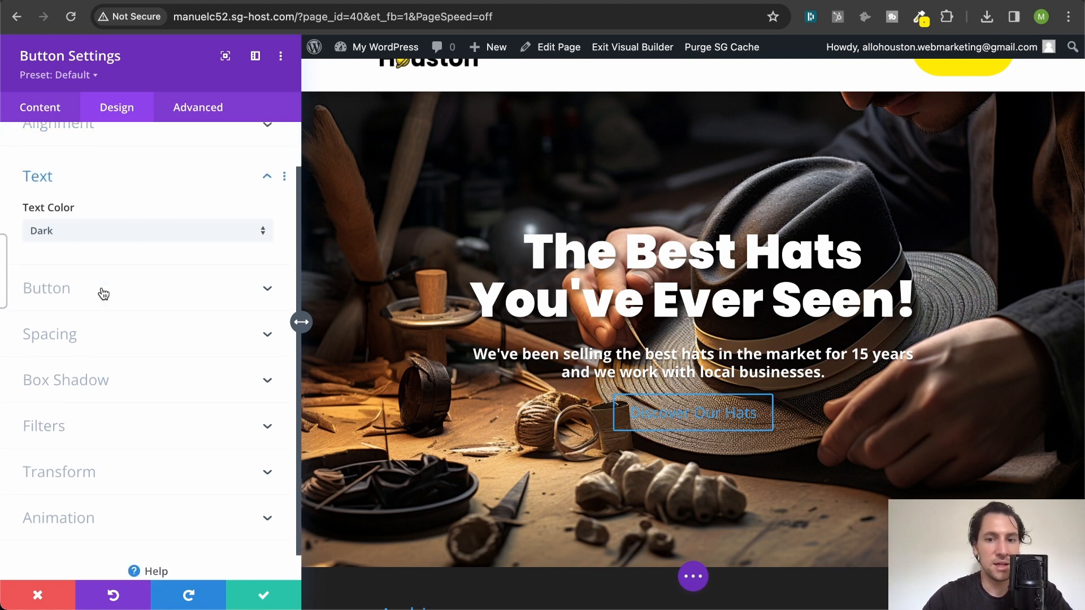
pyautogui.click(119, 259)
pyautogui.click(61, 254)
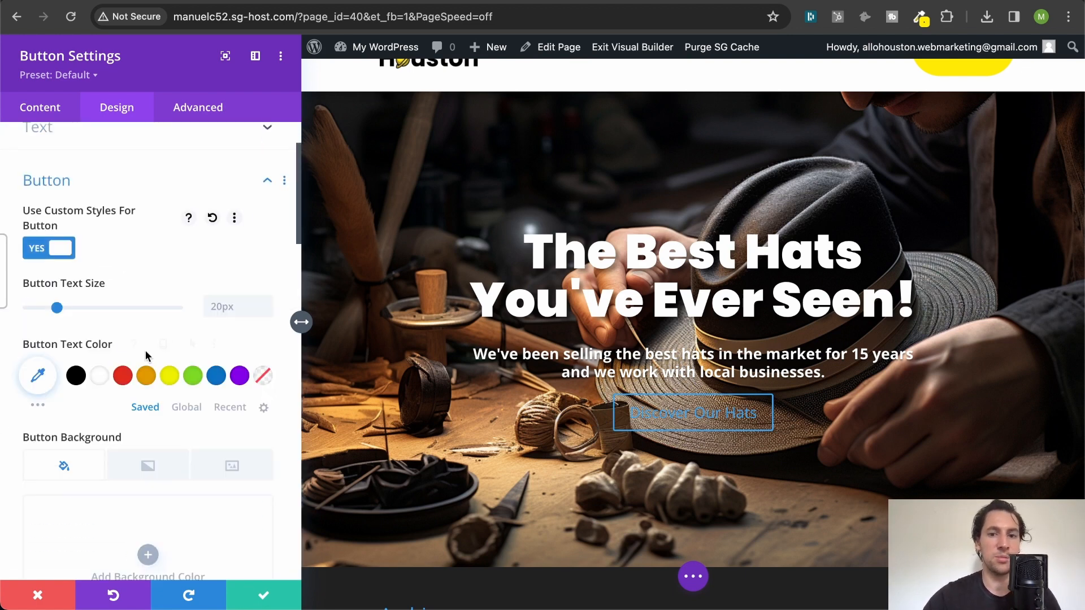
# - Show the global palette for the button background and sample the header CONTACT button's yellow from the page with the browser's colour picker
pyautogui.scroll(-3, 110, 297)
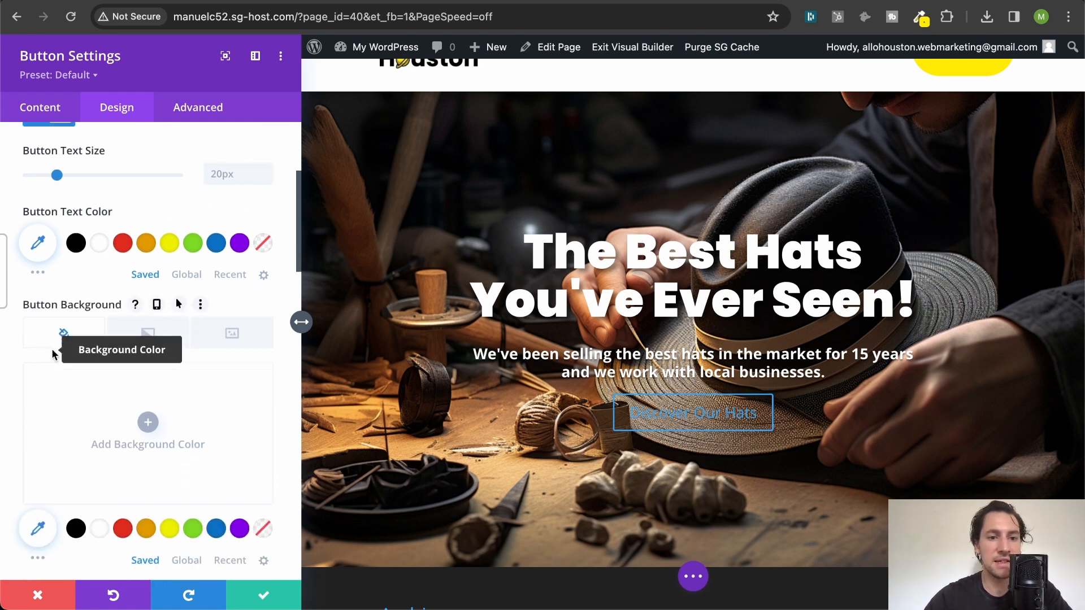
pyautogui.scroll(-1, 141, 455)
pyautogui.click(183, 516)
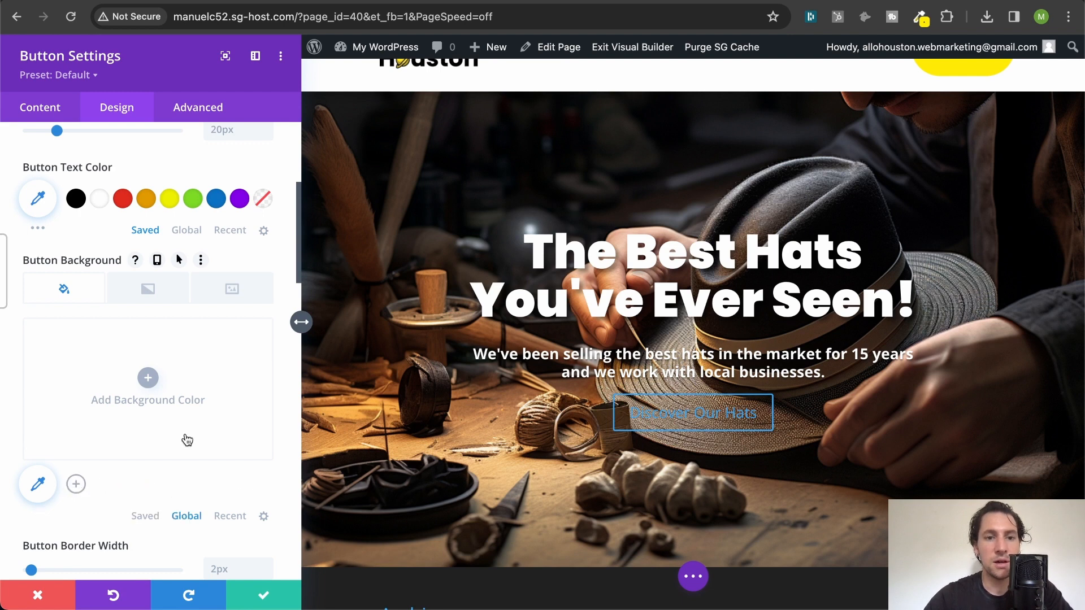
pyautogui.scroll(1, 187, 440)
pyautogui.click(911, 21)
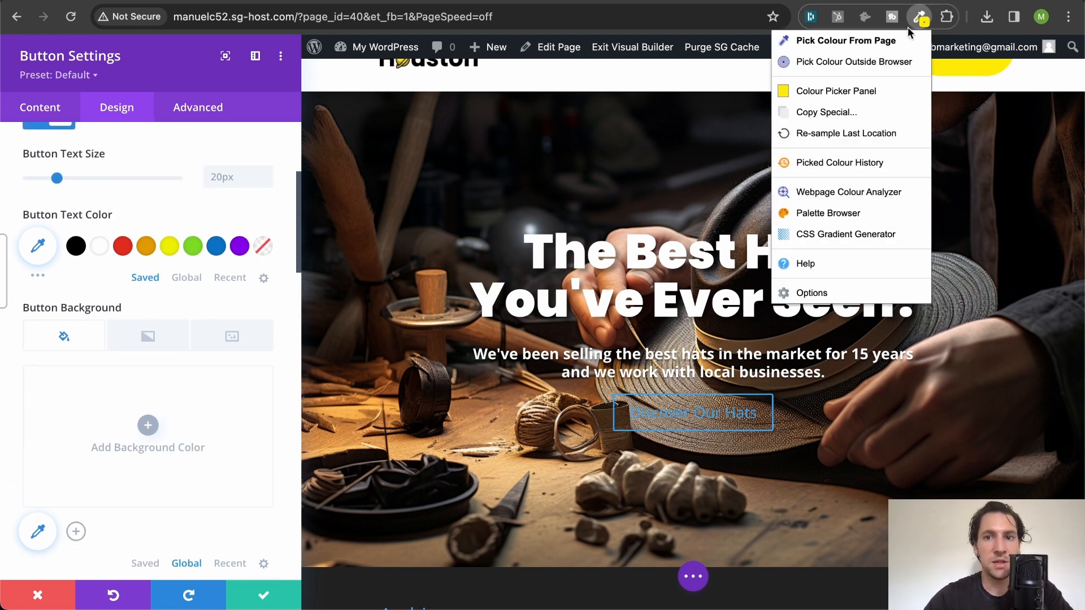
pyautogui.click(877, 43)
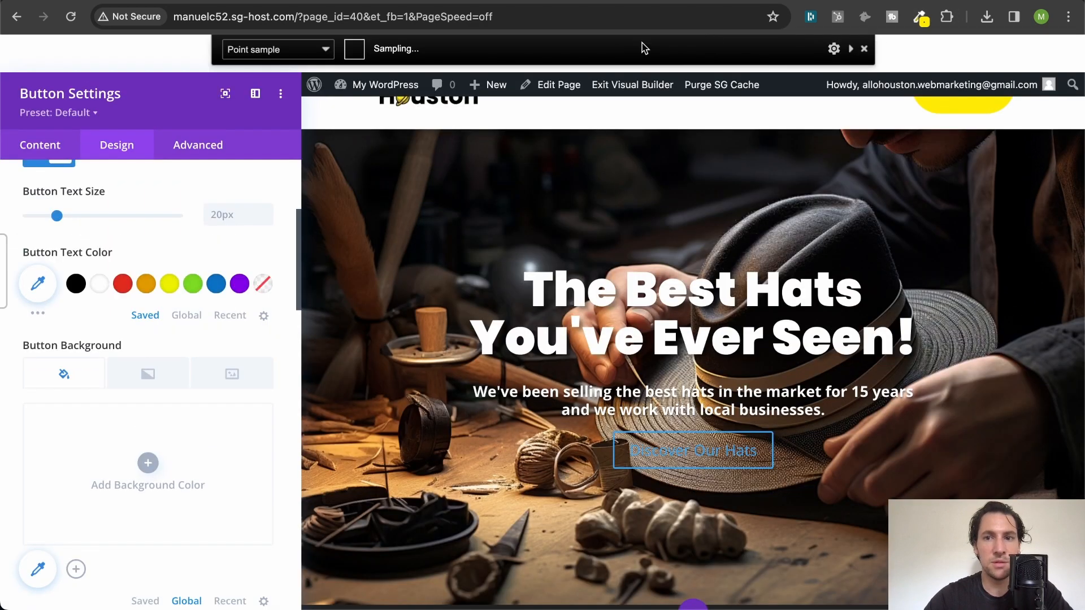
pyautogui.click(961, 111)
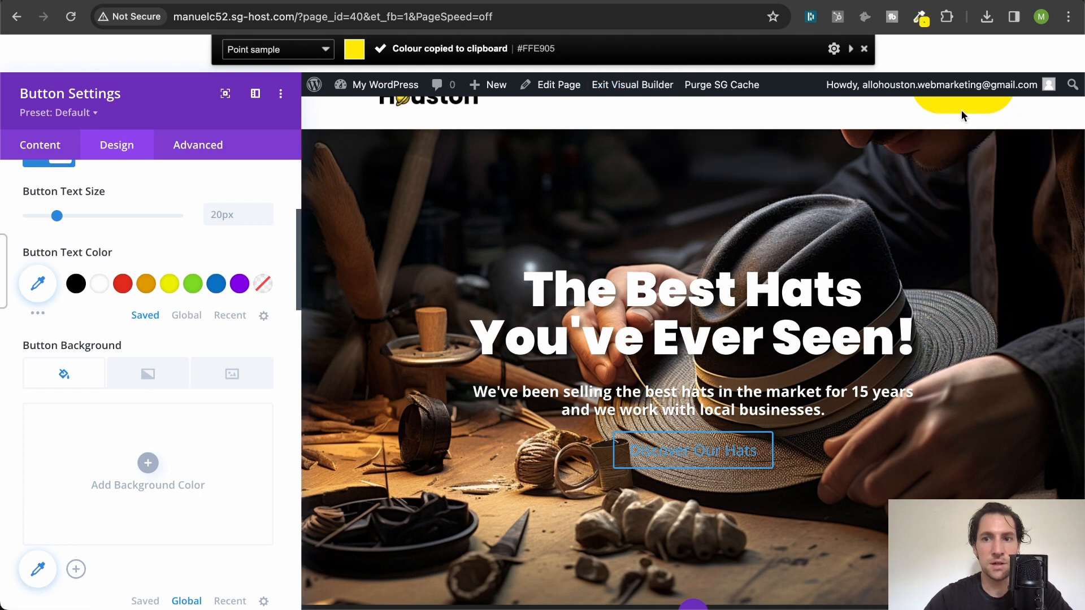
pyautogui.click(864, 48)
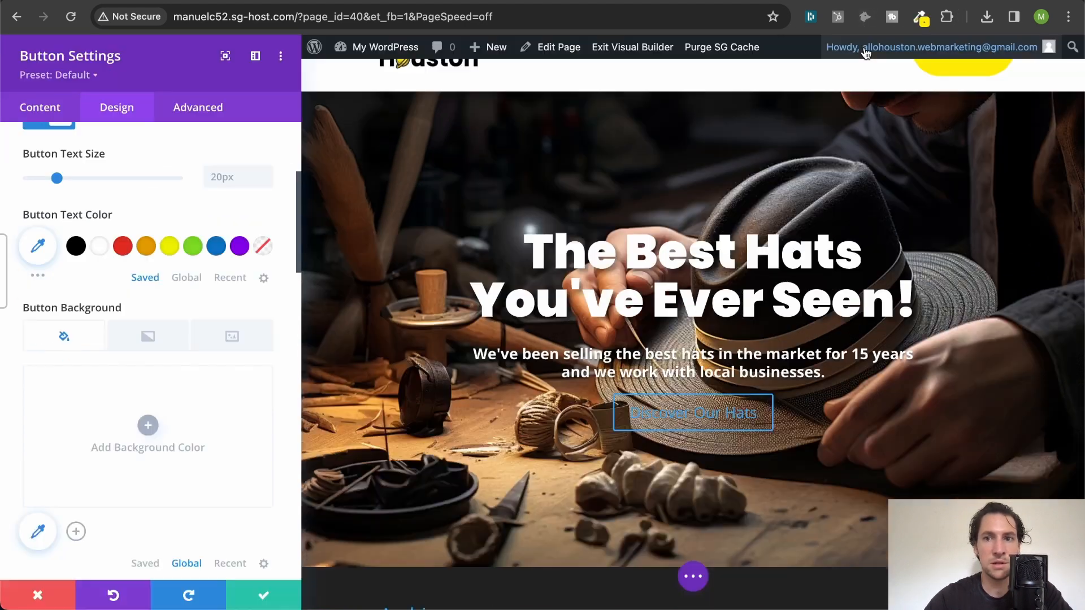
pyautogui.click(864, 49)
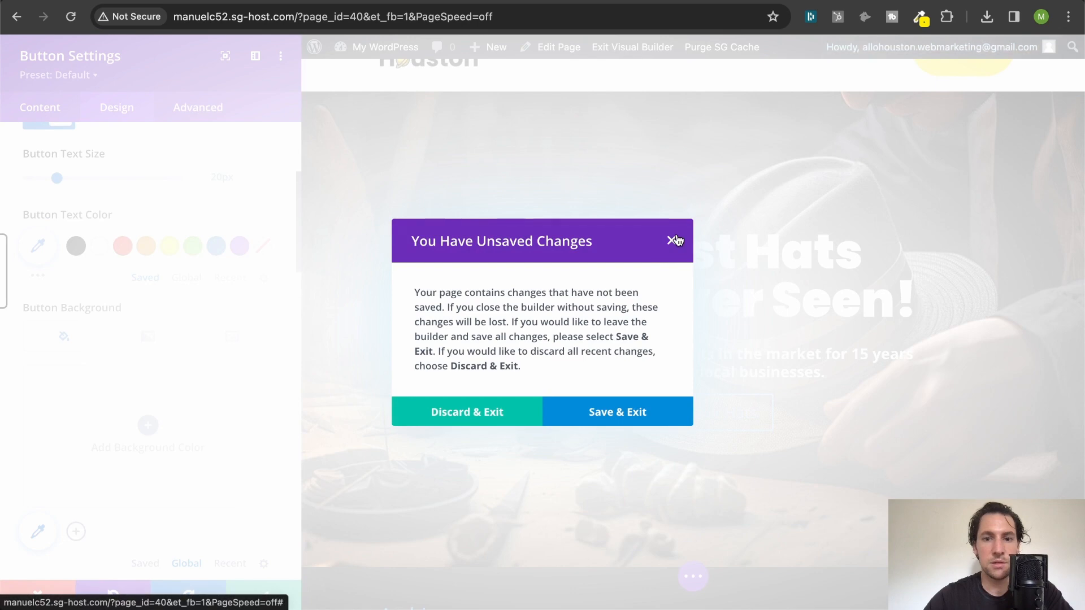
pyautogui.click(672, 240)
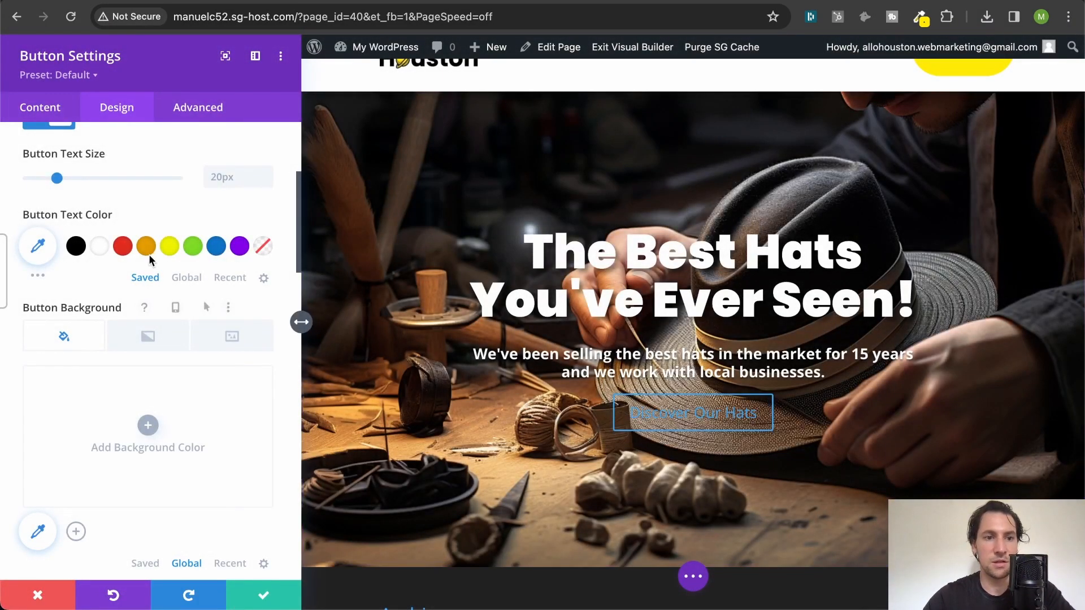
# - Add the copied yellow #FFE905 as a new global color from the button text color setting
pyautogui.click(187, 277)
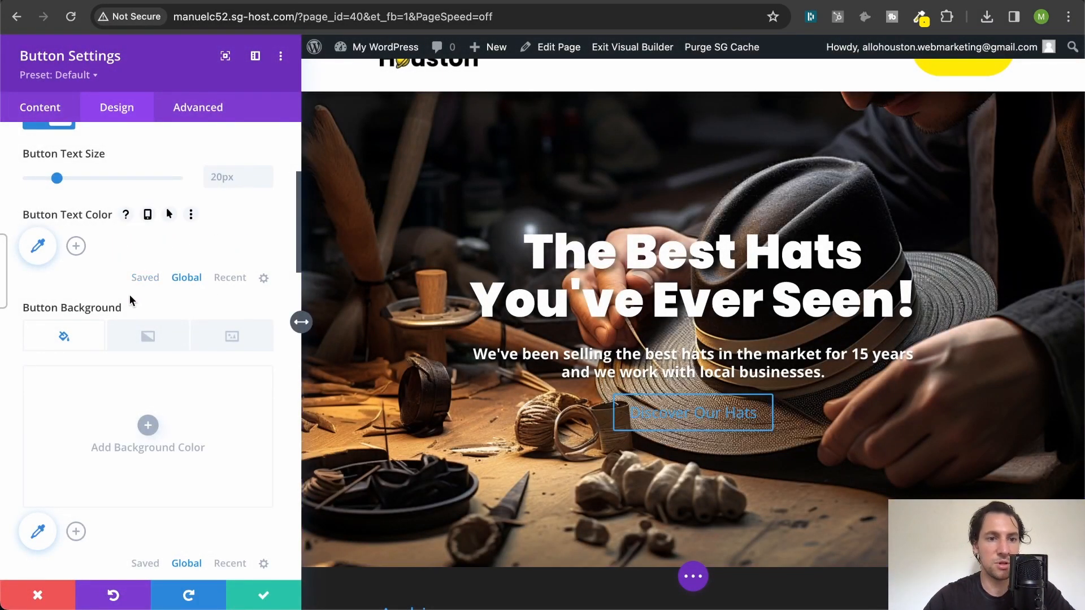
pyautogui.click(77, 249)
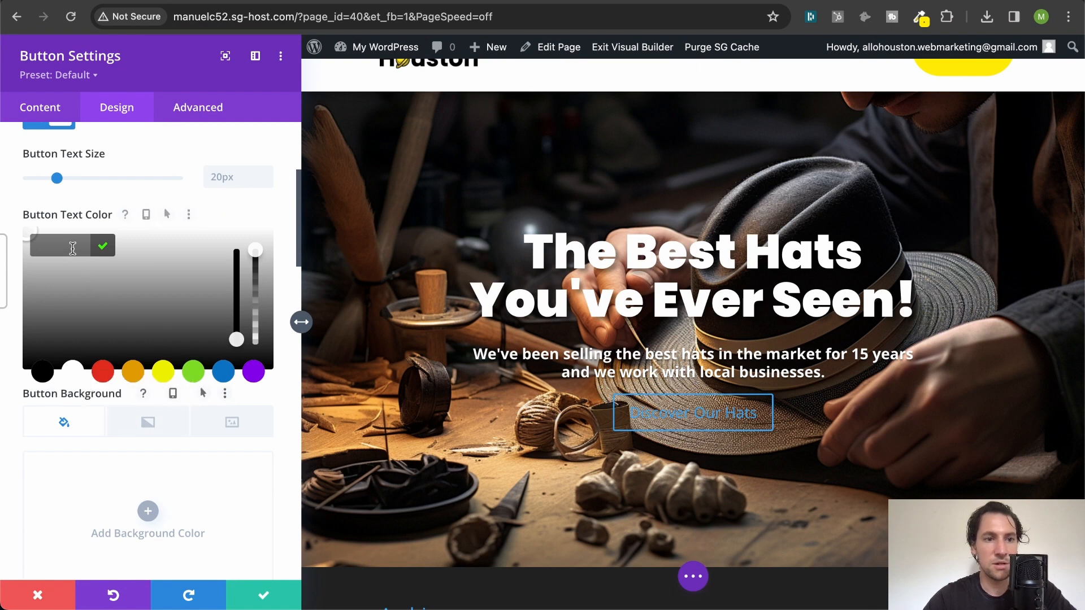
pyautogui.click(65, 243)
pyautogui.press('super+v')
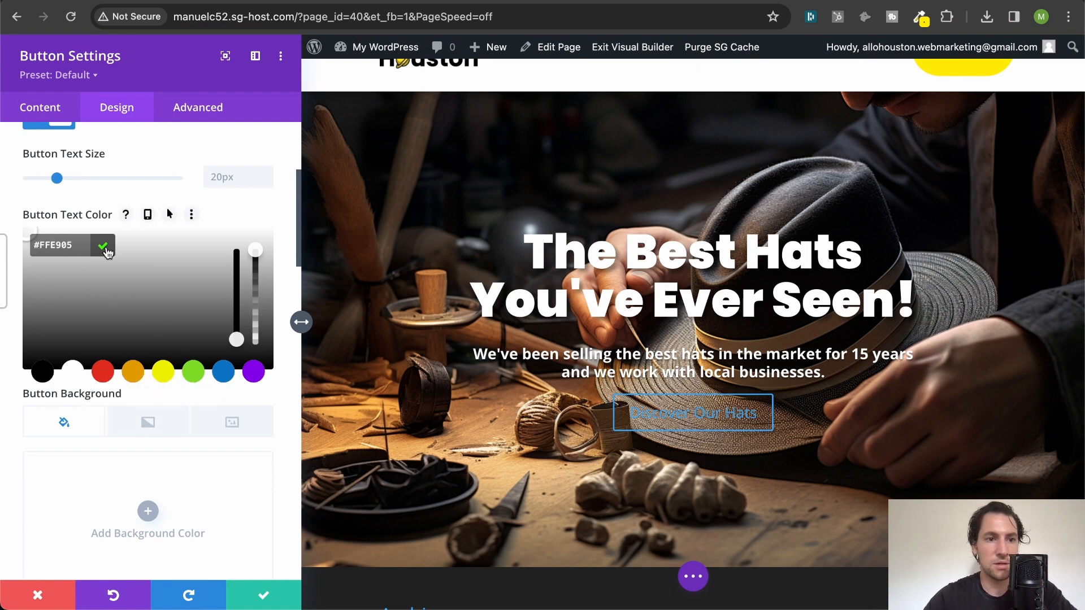
pyautogui.click(103, 248)
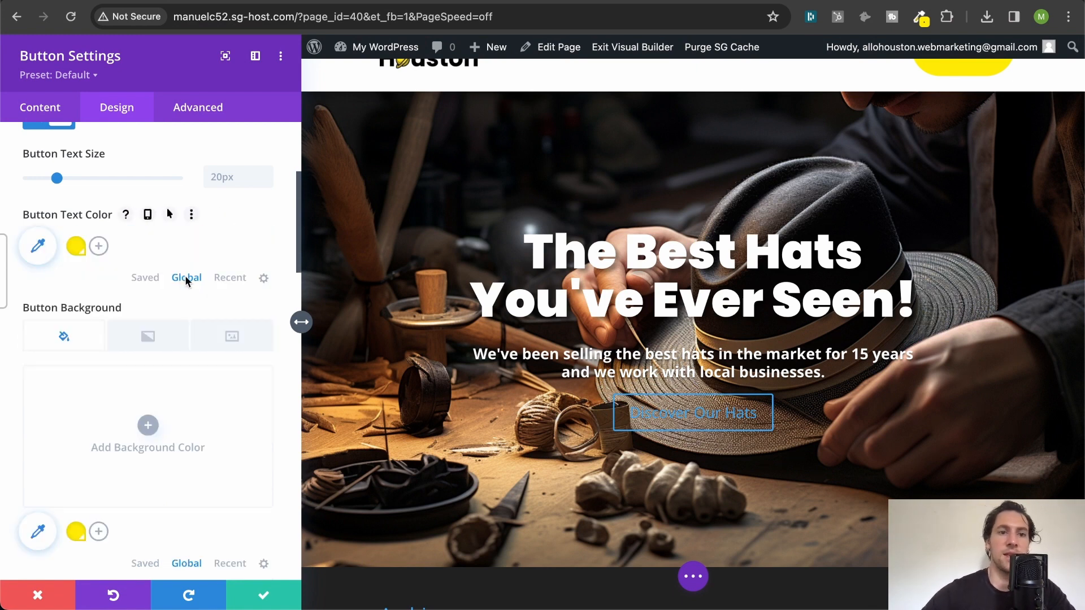
# - Set the button's background color to the global yellow
pyautogui.scroll(1, 186, 278)
pyautogui.scroll(-3, 98, 293)
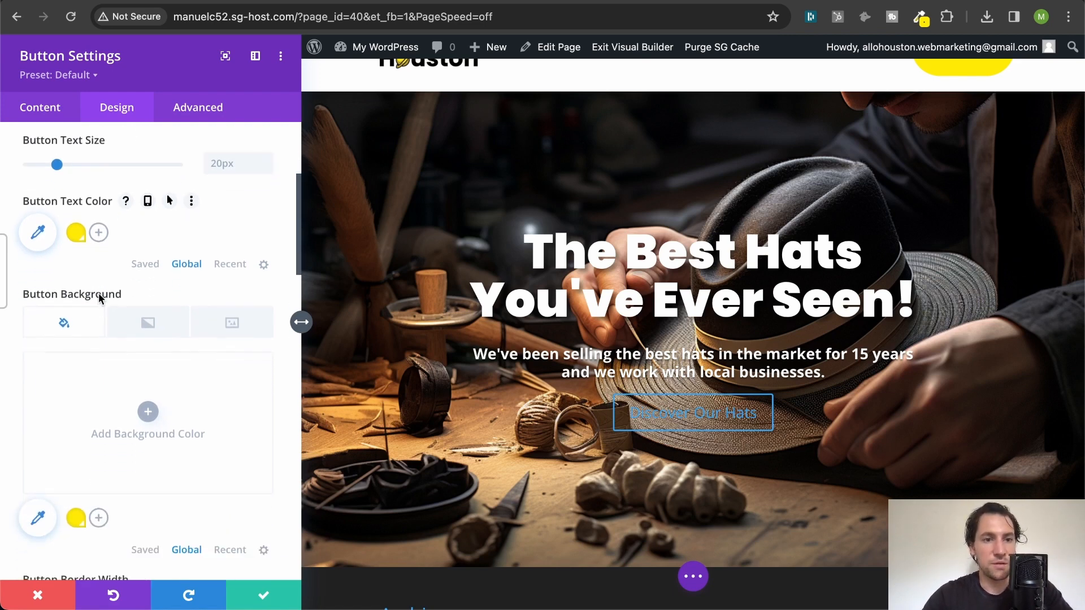
pyautogui.scroll(-3, 91, 386)
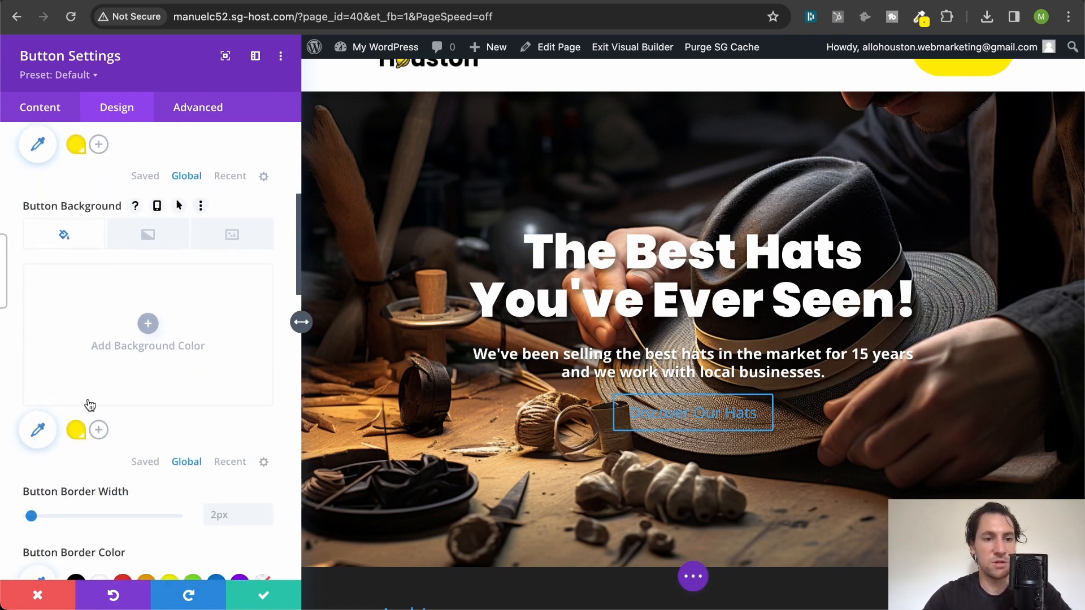
pyautogui.click(78, 433)
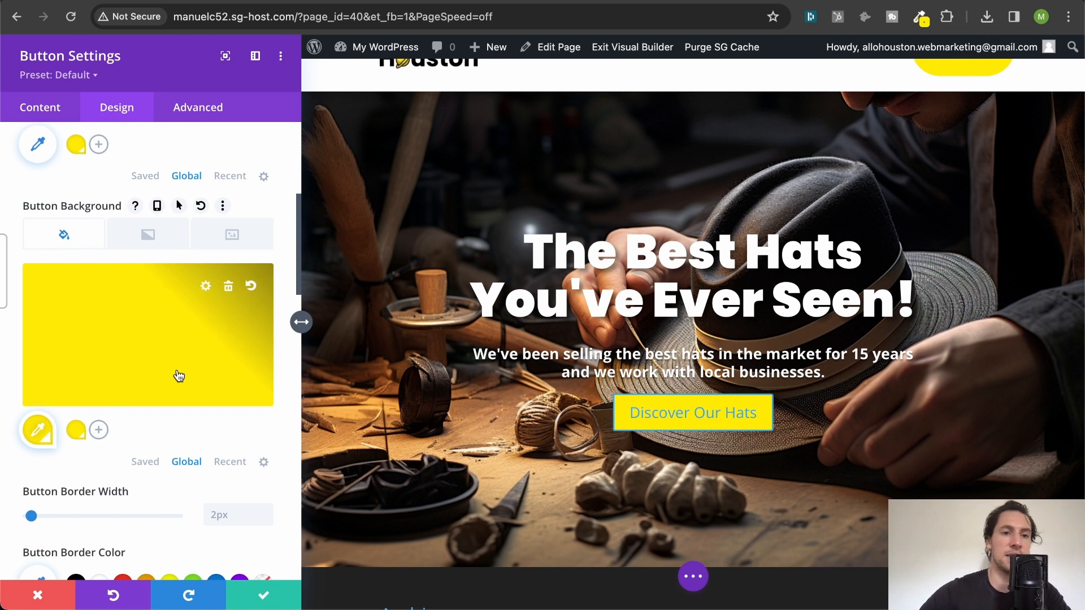
# - Apply the global yellow to the button text, then change that global color to black #000000 across the site
pyautogui.scroll(4, 177, 376)
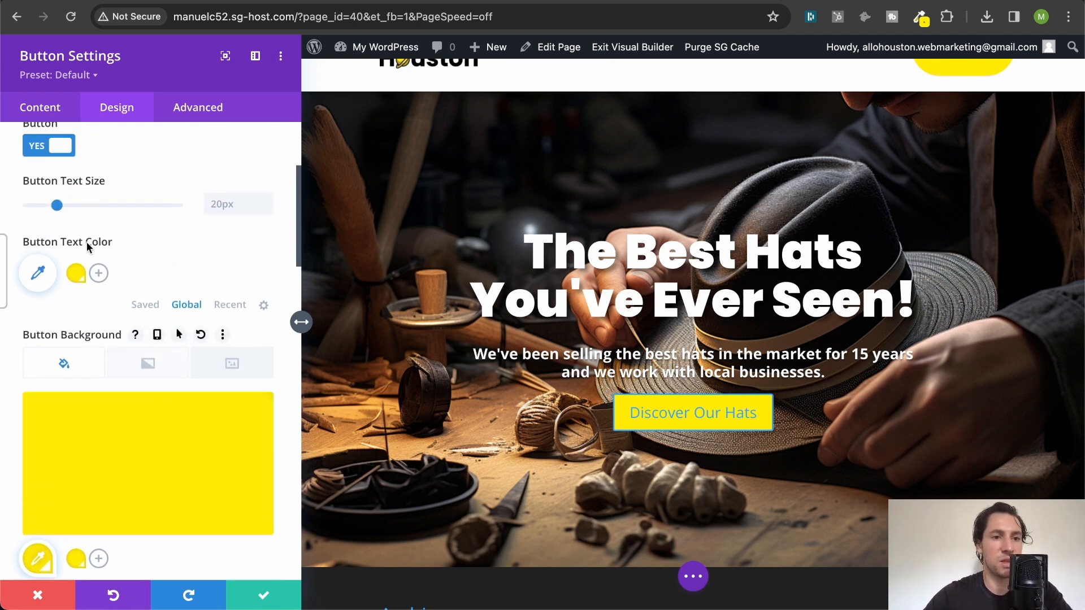
pyautogui.click(77, 275)
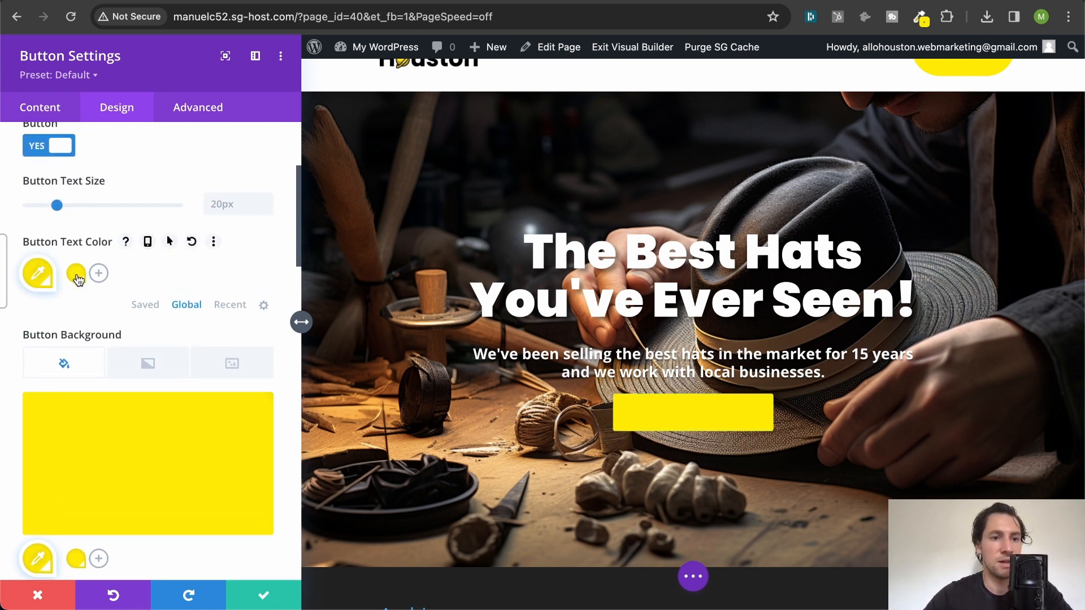
pyautogui.click(37, 273)
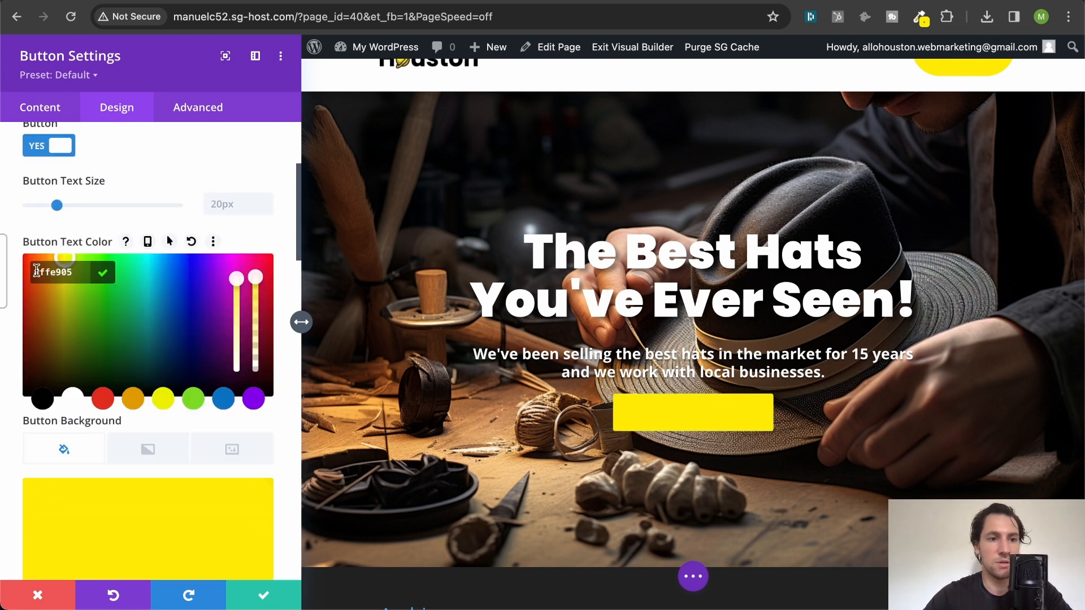
pyautogui.click(42, 399)
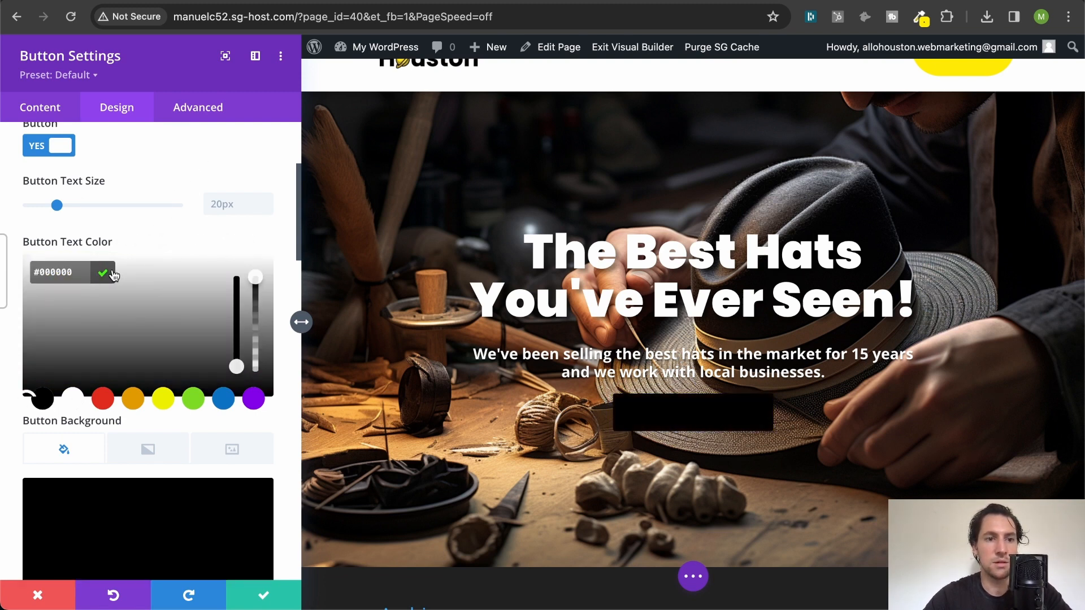
pyautogui.click(101, 273)
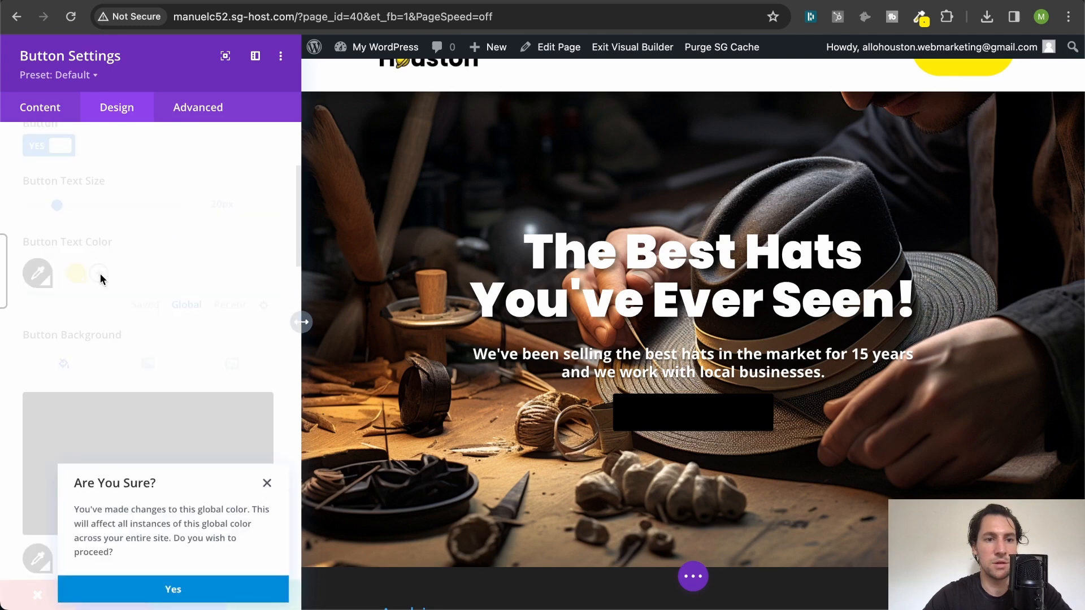
pyautogui.click(209, 594)
pyautogui.scroll(-3, 215, 300)
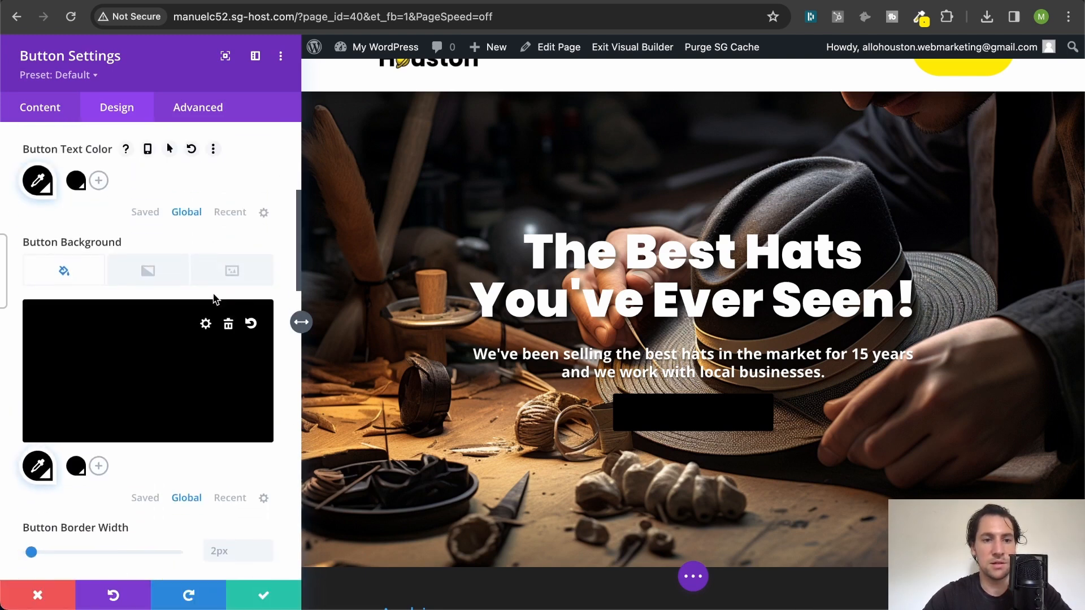
pyautogui.scroll(3, 215, 299)
# - Try the saved palette's yellow as the button's background color
pyautogui.click(205, 192)
pyautogui.click(170, 256)
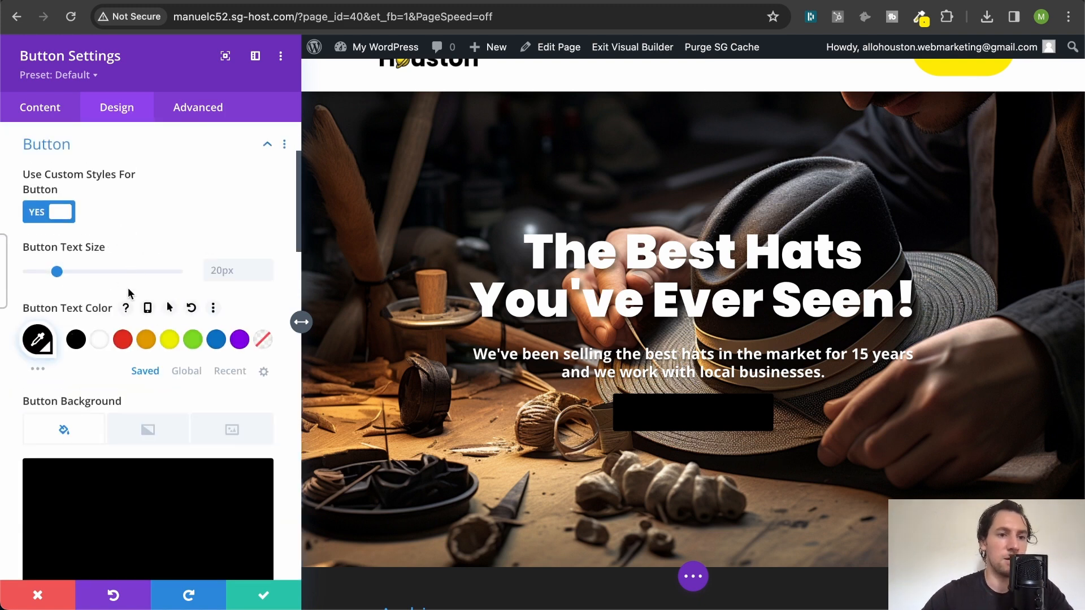
pyautogui.scroll(-3, 127, 287)
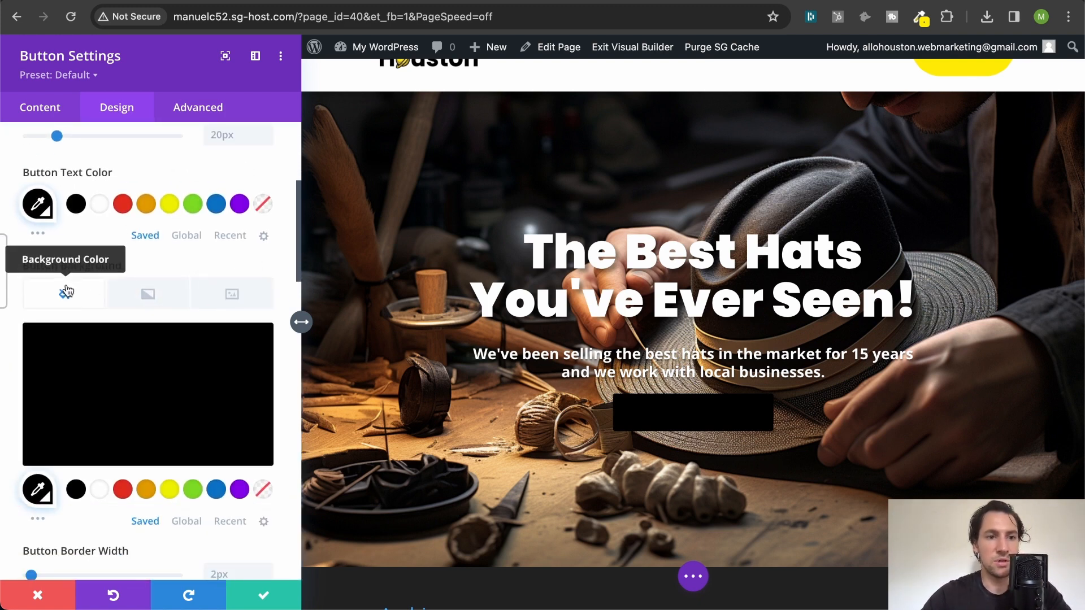
pyautogui.click(168, 491)
# - Add yellow #FFE905 as a new global color and apply it to the button's background
pyautogui.click(195, 524)
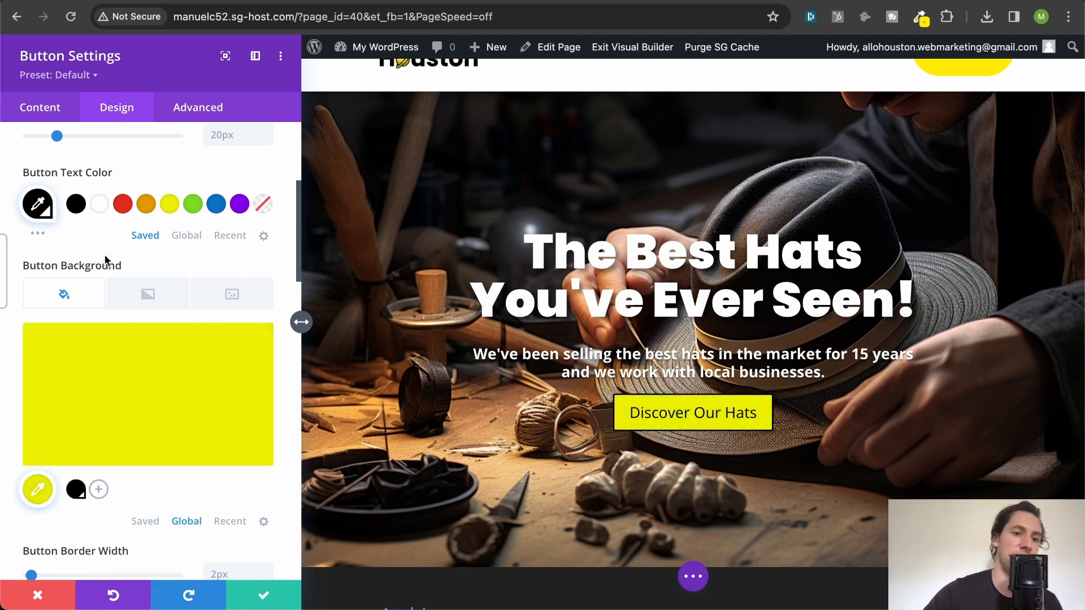
pyautogui.click(77, 489)
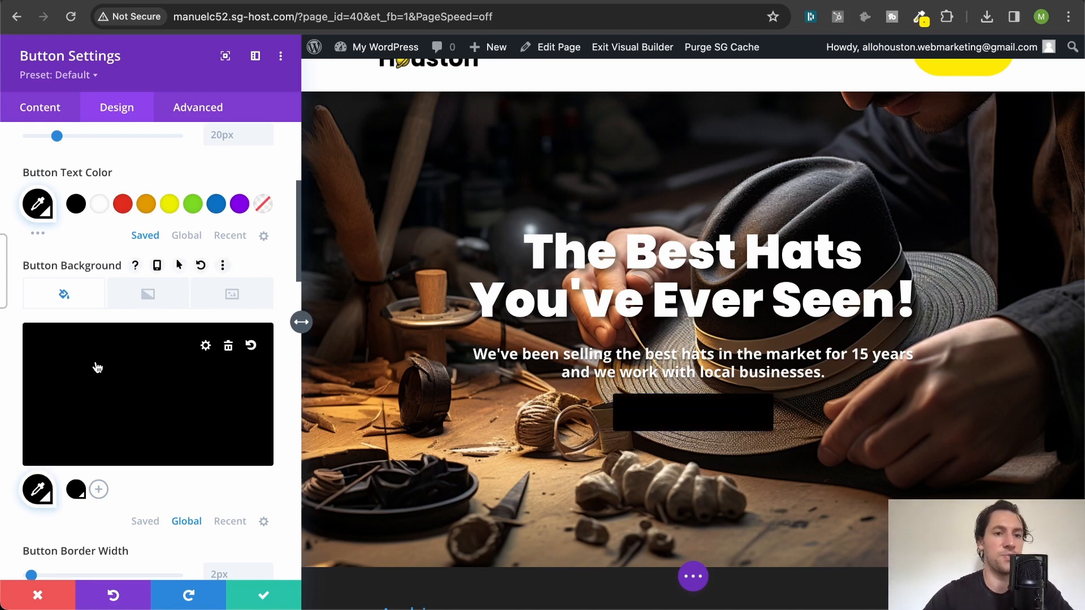
pyautogui.click(98, 489)
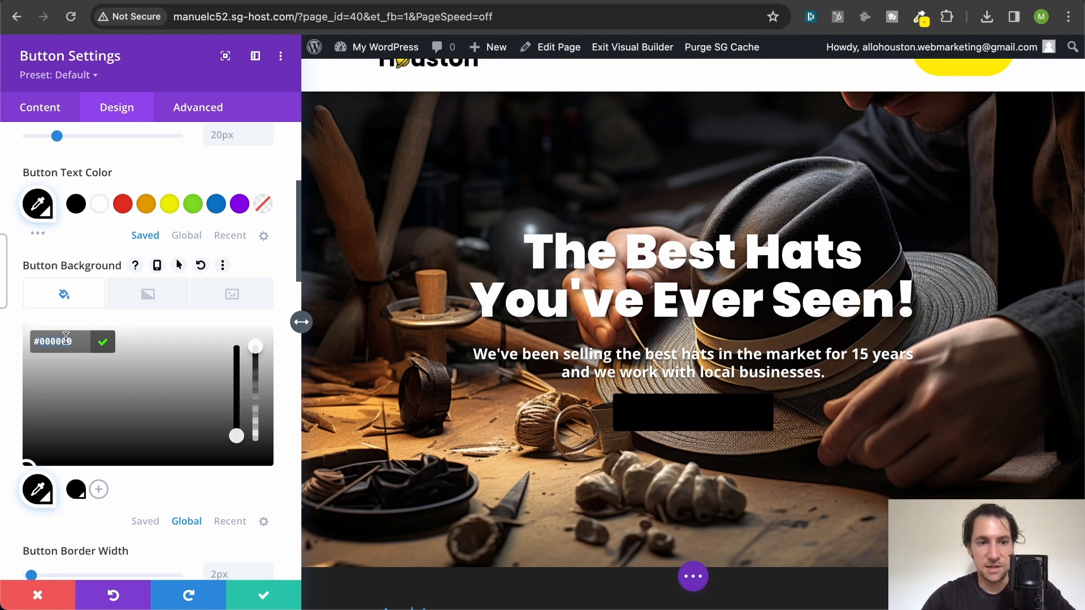
pyautogui.click(103, 342)
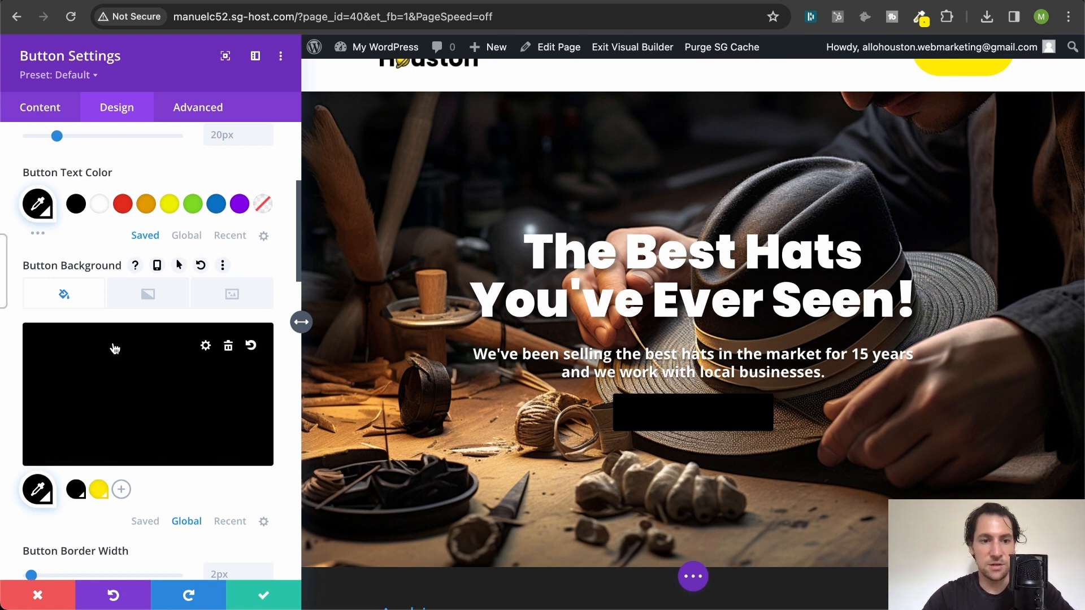
pyautogui.click(100, 489)
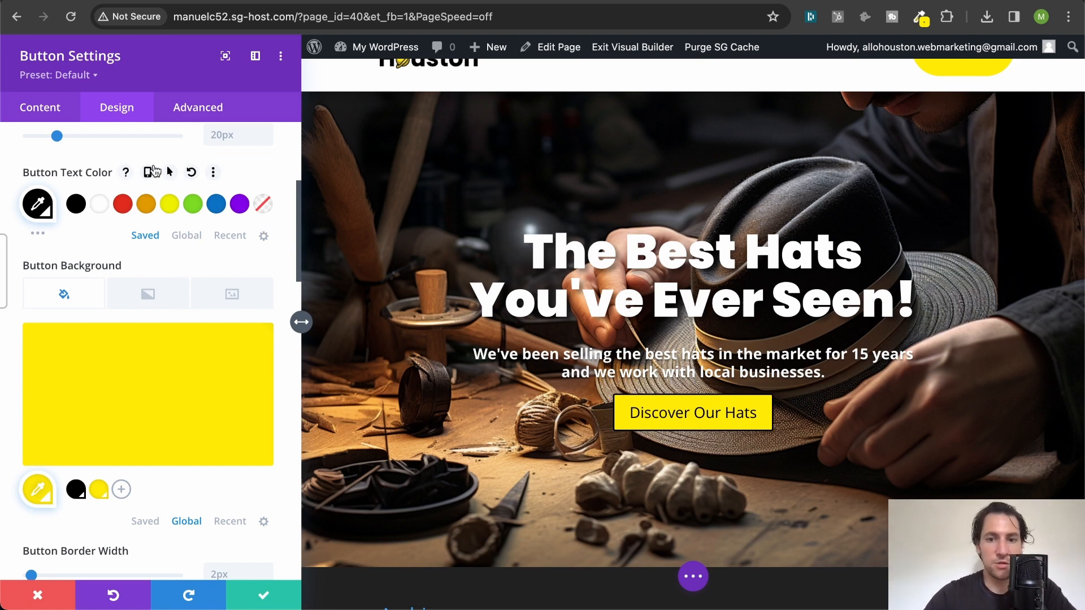
# - Set the button's border width to 0px and its border radius to 50px
pyautogui.scroll(-2, 188, 328)
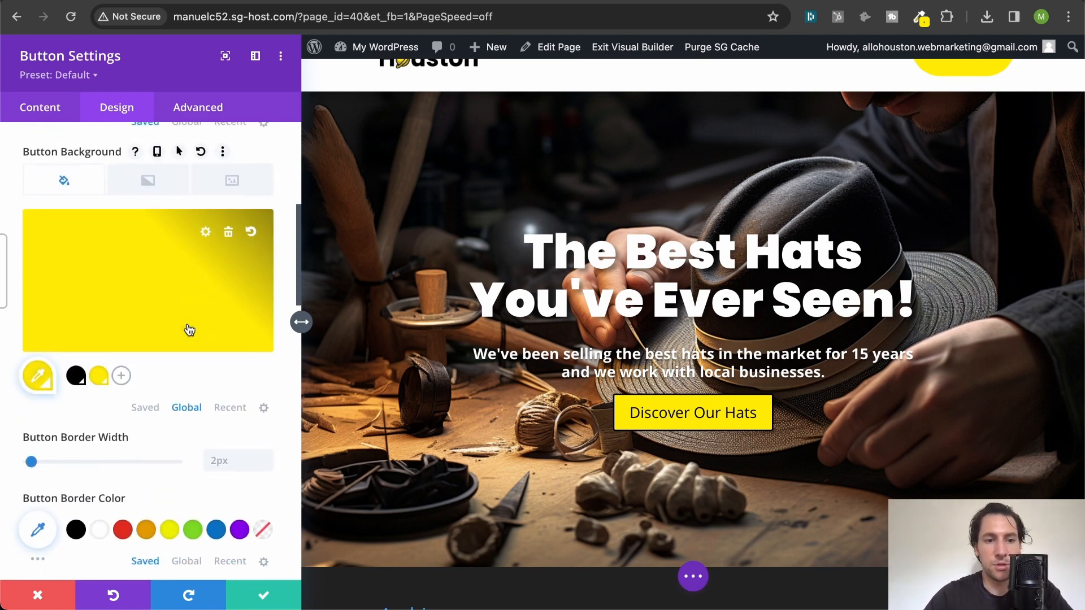
pyautogui.scroll(-2, 188, 327)
pyautogui.click(225, 382)
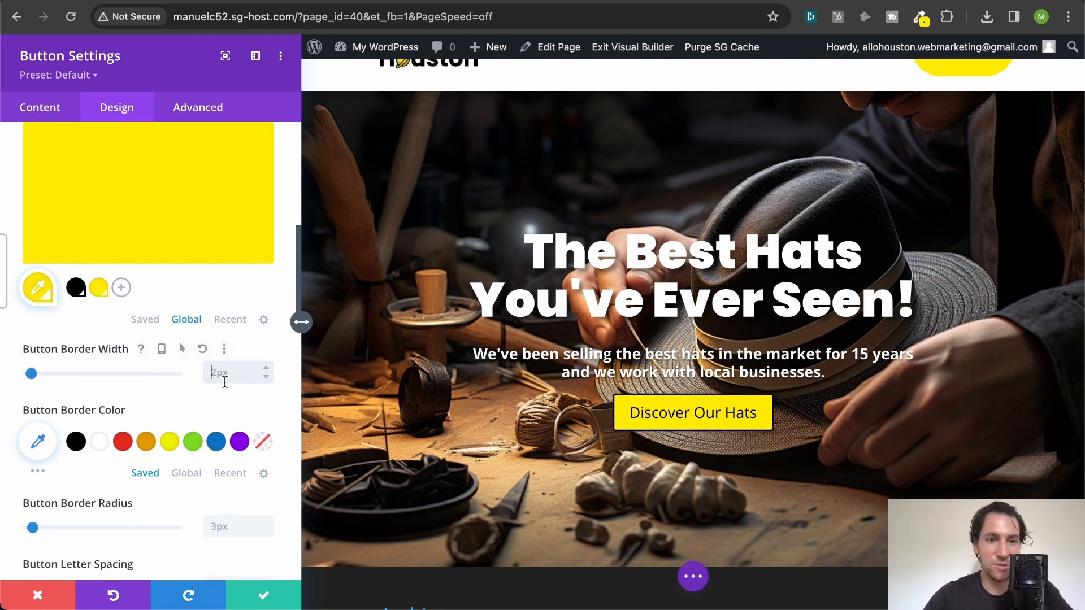
pyautogui.write('0')
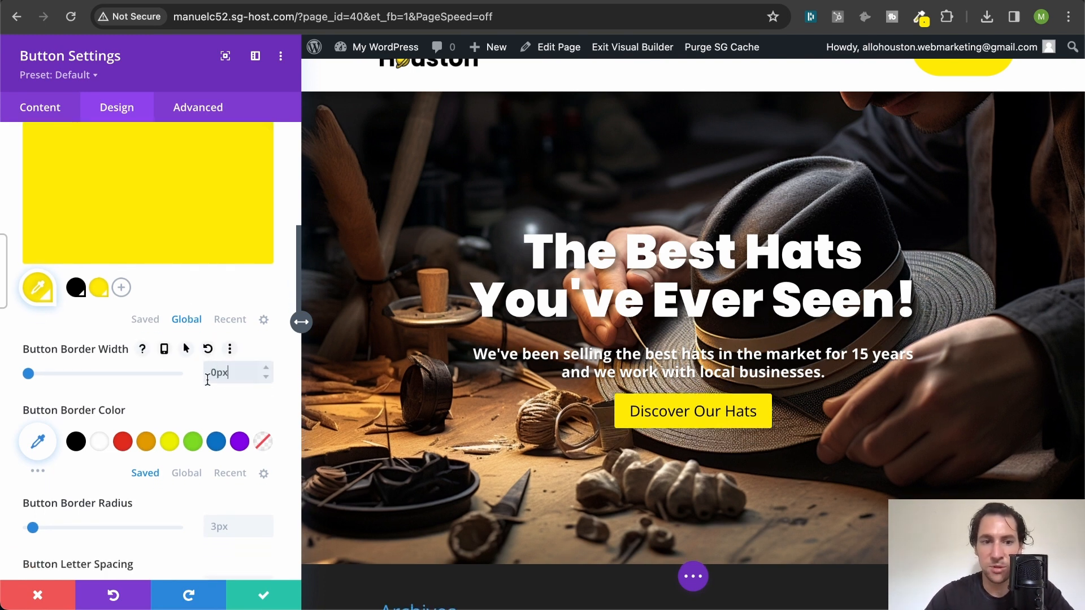
pyautogui.scroll(-2, 112, 374)
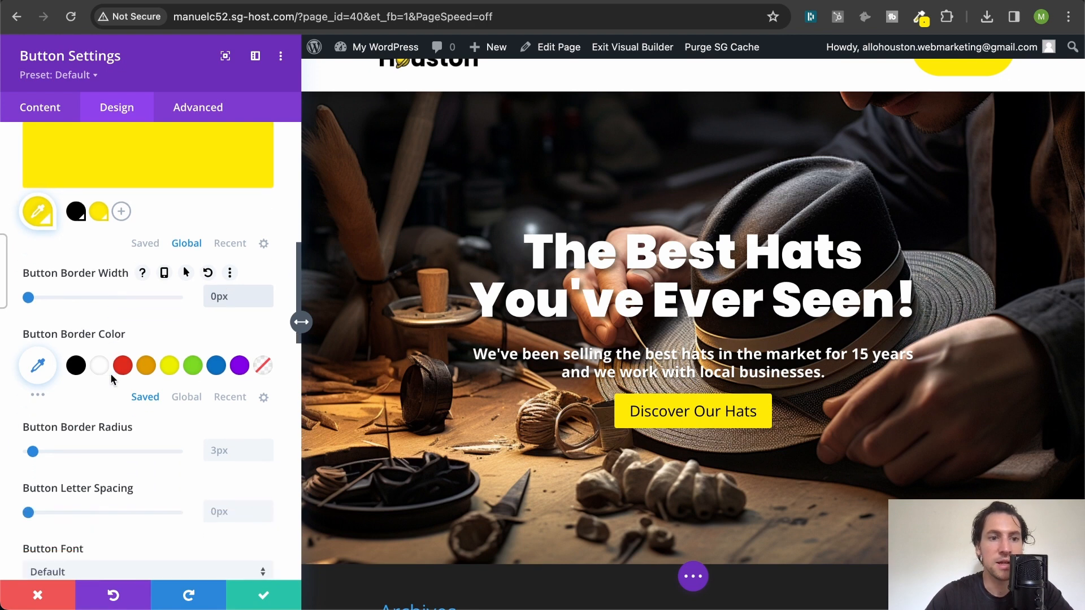
pyautogui.scroll(-1, 111, 377)
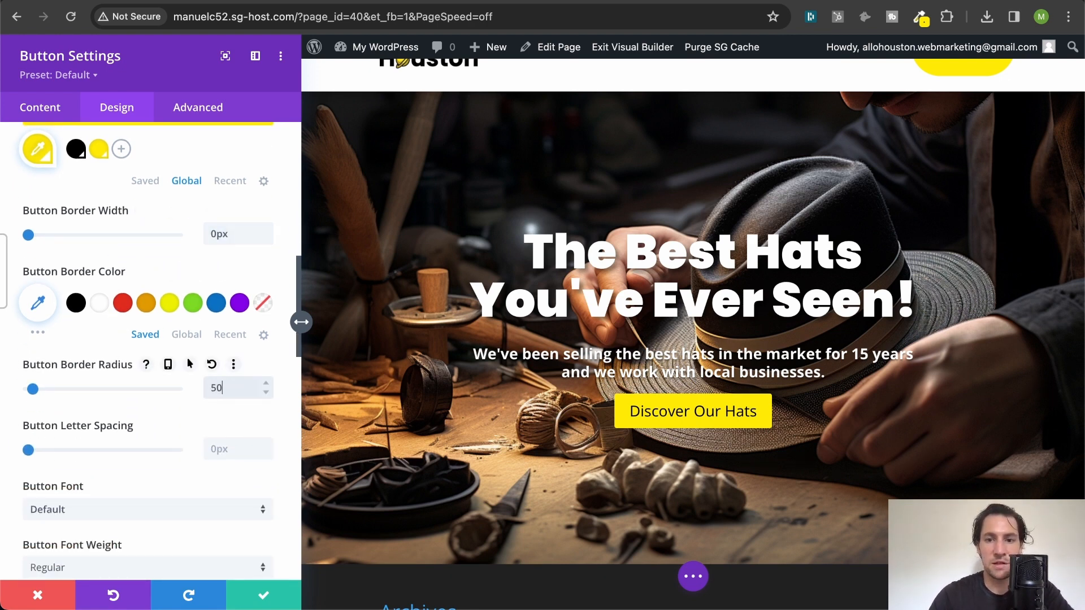
pyautogui.write('50px')
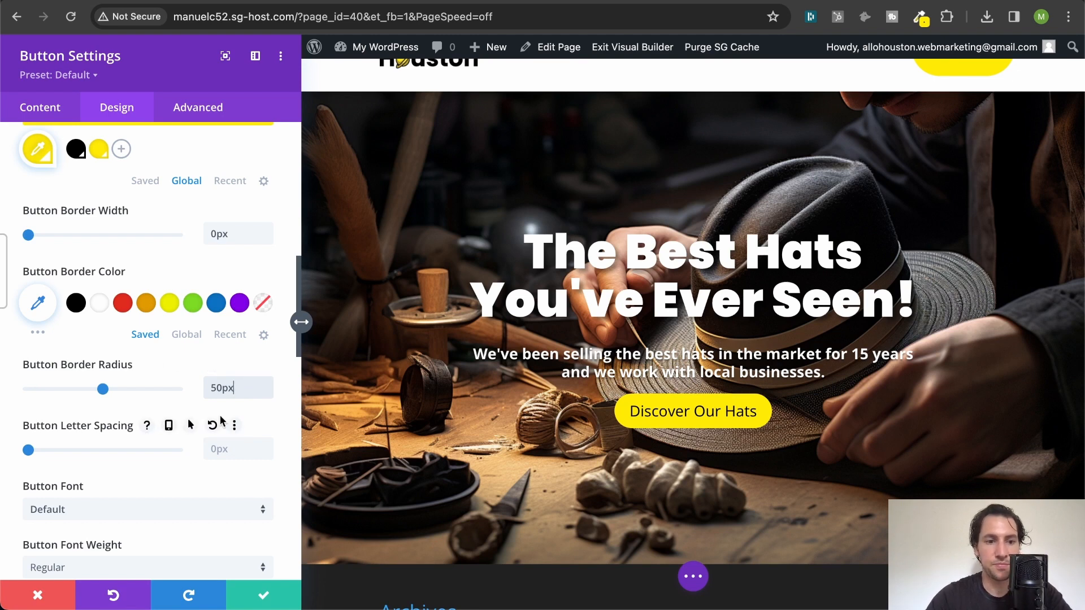
# - Make the button text uppercase and bold, and save the button settings
pyautogui.scroll(3, 222, 421)
pyautogui.scroll(5, 220, 421)
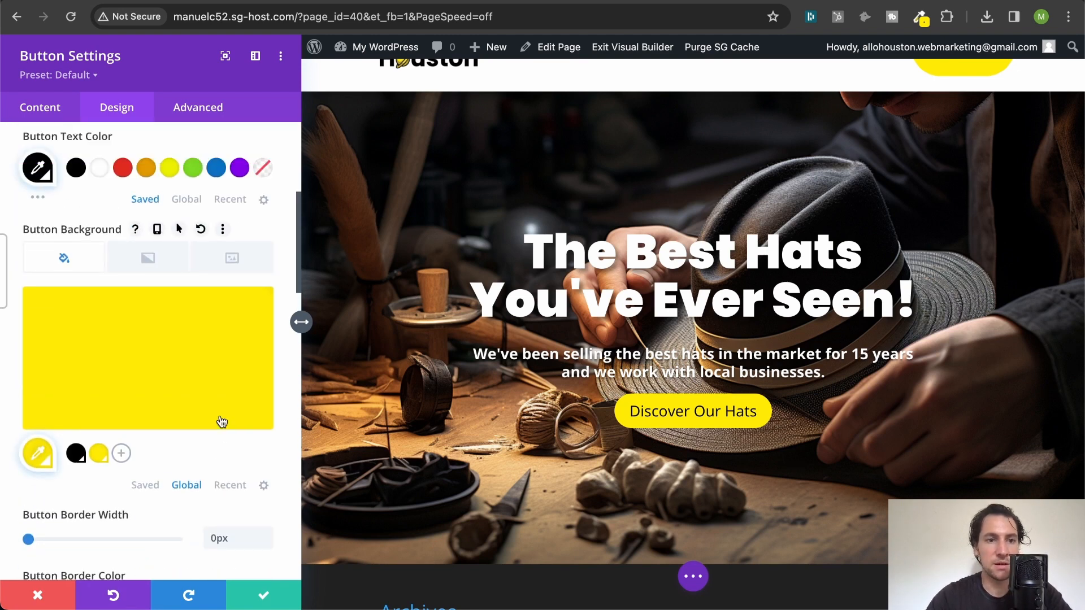
pyautogui.scroll(4, 222, 423)
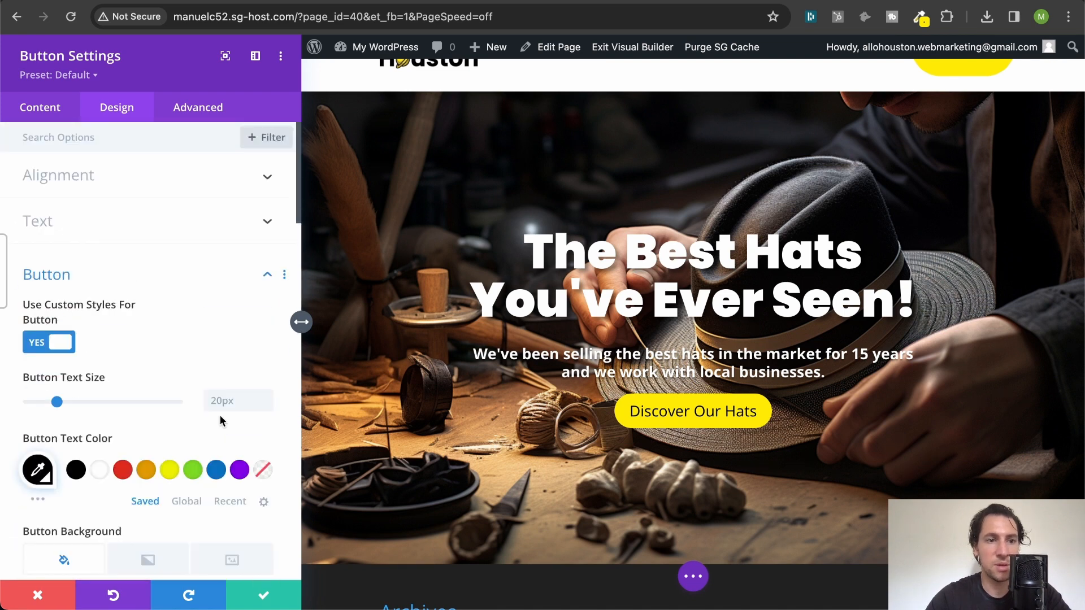
pyautogui.scroll(-15, 159, 278)
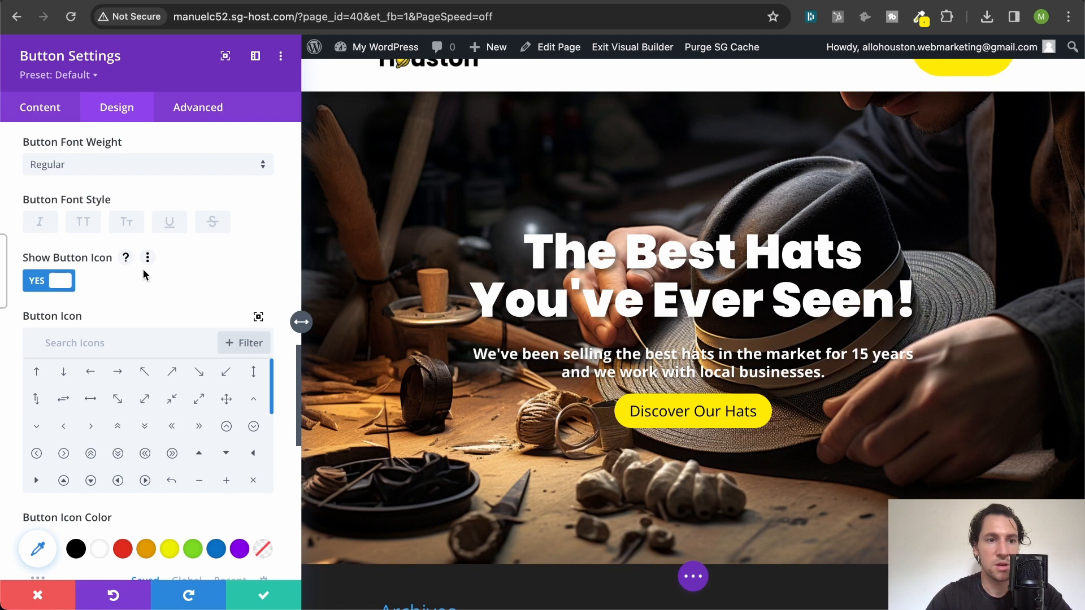
pyautogui.click(86, 224)
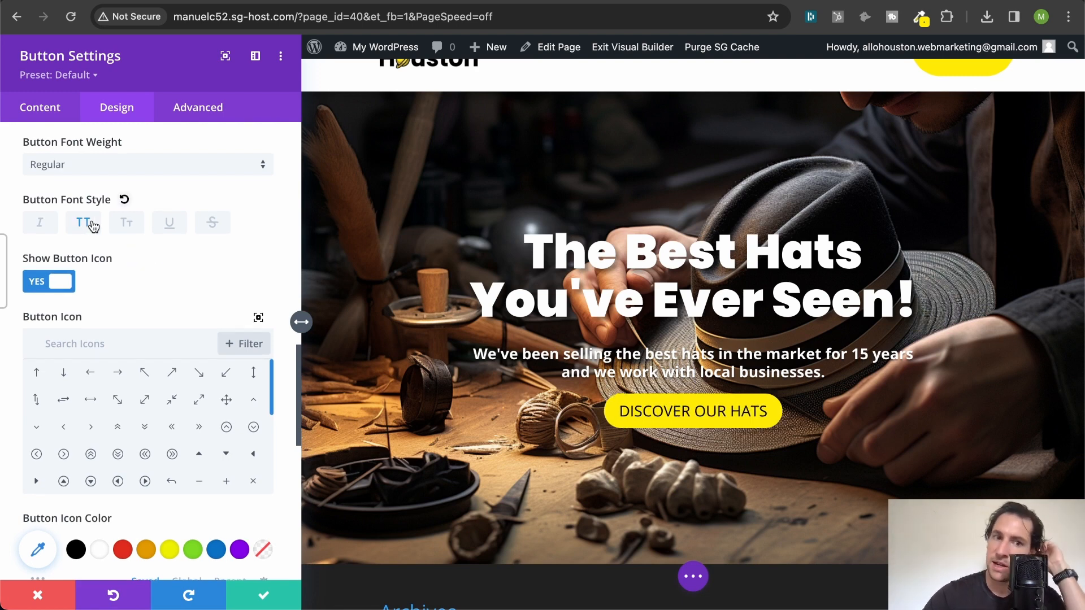
pyautogui.scroll(1, 128, 150)
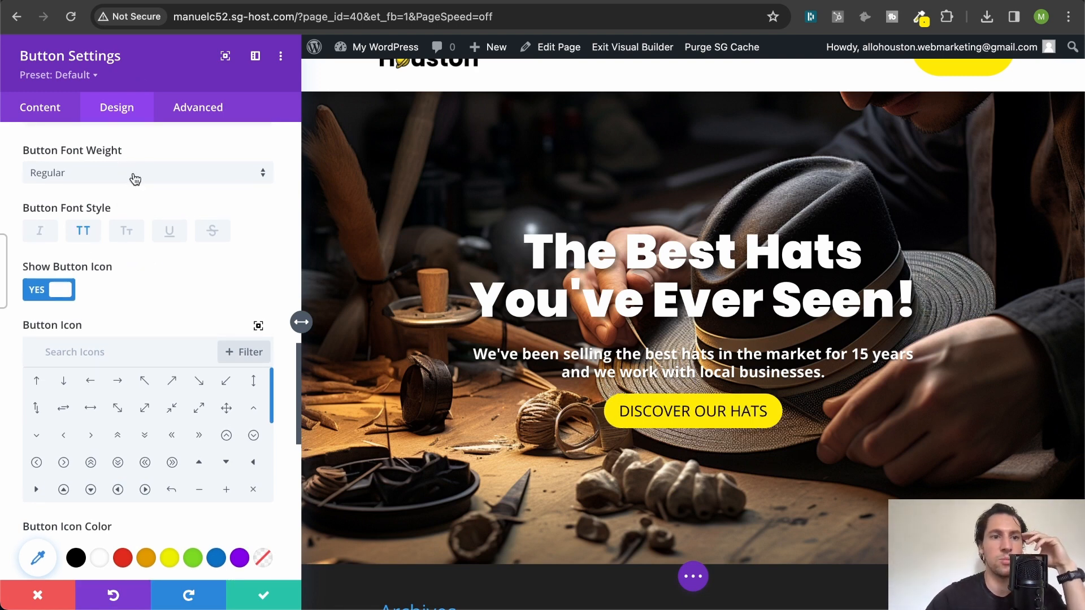
pyautogui.click(134, 175)
pyautogui.click(133, 266)
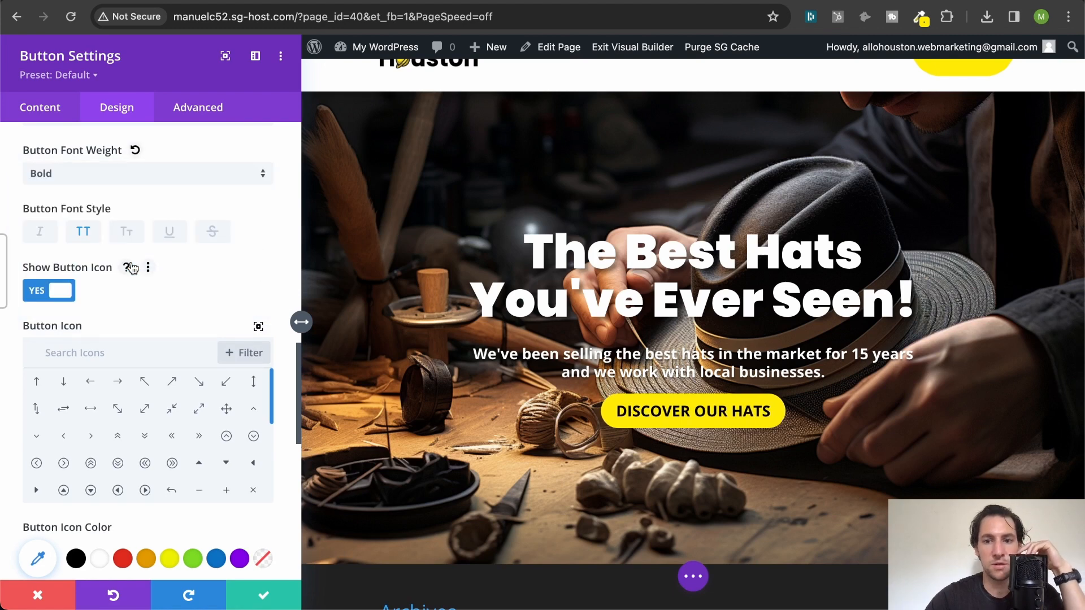
pyautogui.scroll(10, 131, 268)
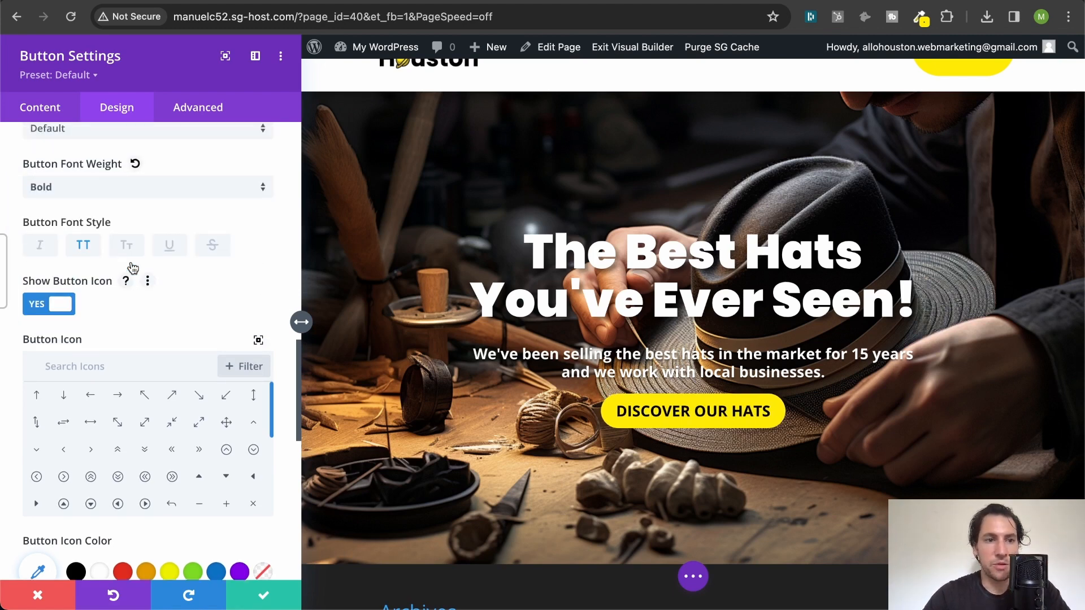
pyautogui.click(277, 601)
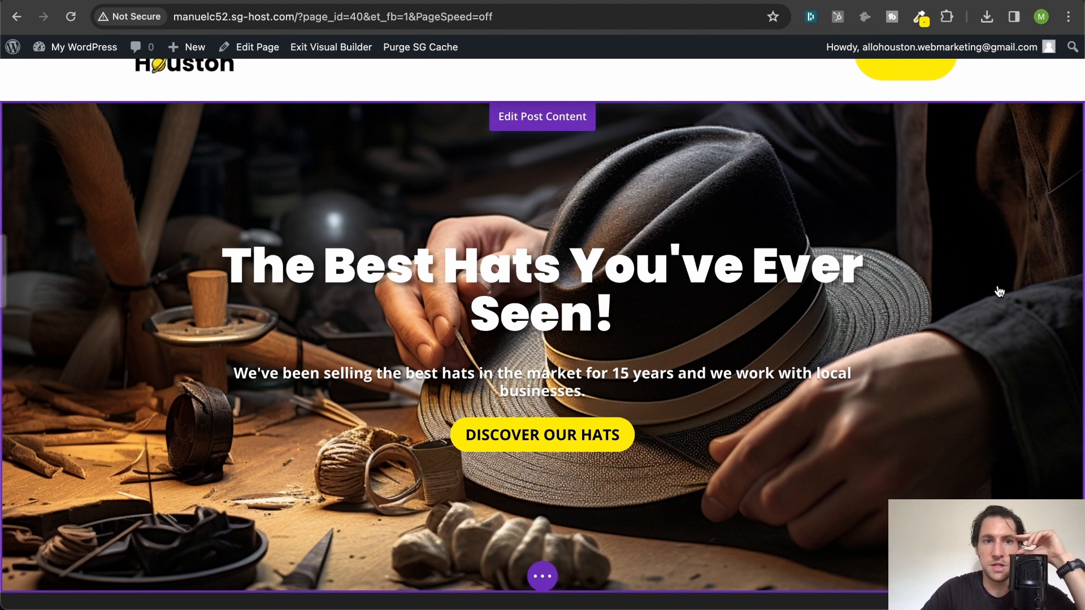
# - Insert a regular section below the hero section with a row of three equal columns
pyautogui.scroll(2, 862, 266)
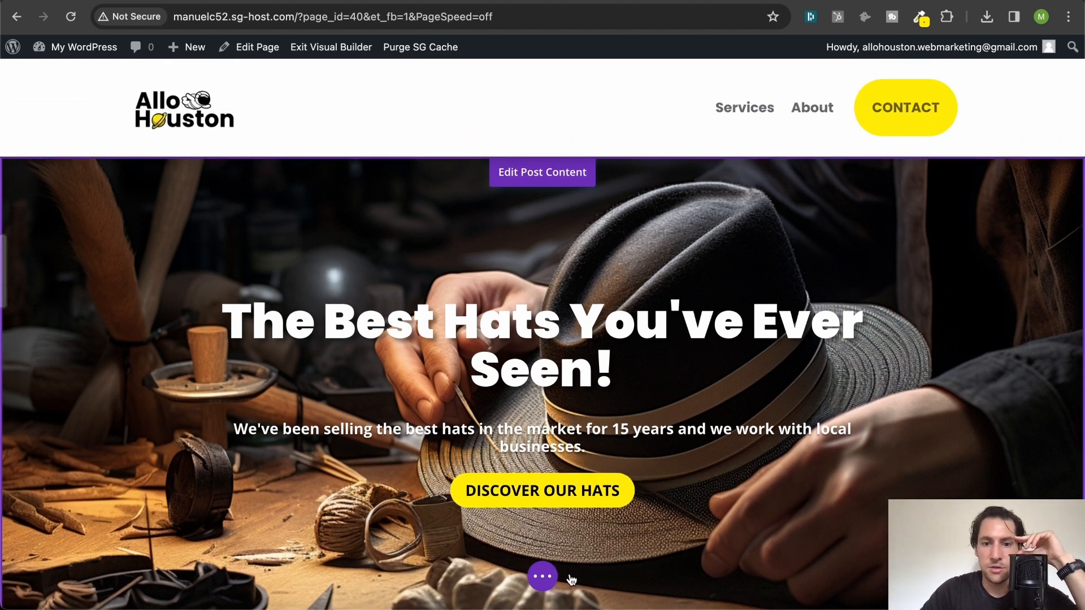
pyautogui.click(542, 576)
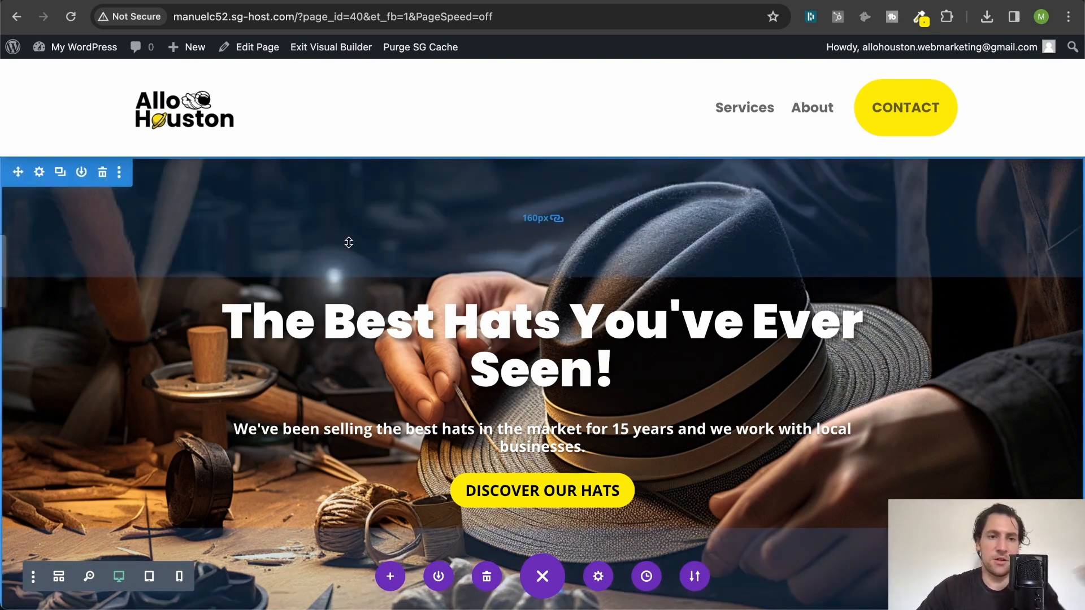
pyautogui.scroll(-4, 349, 243)
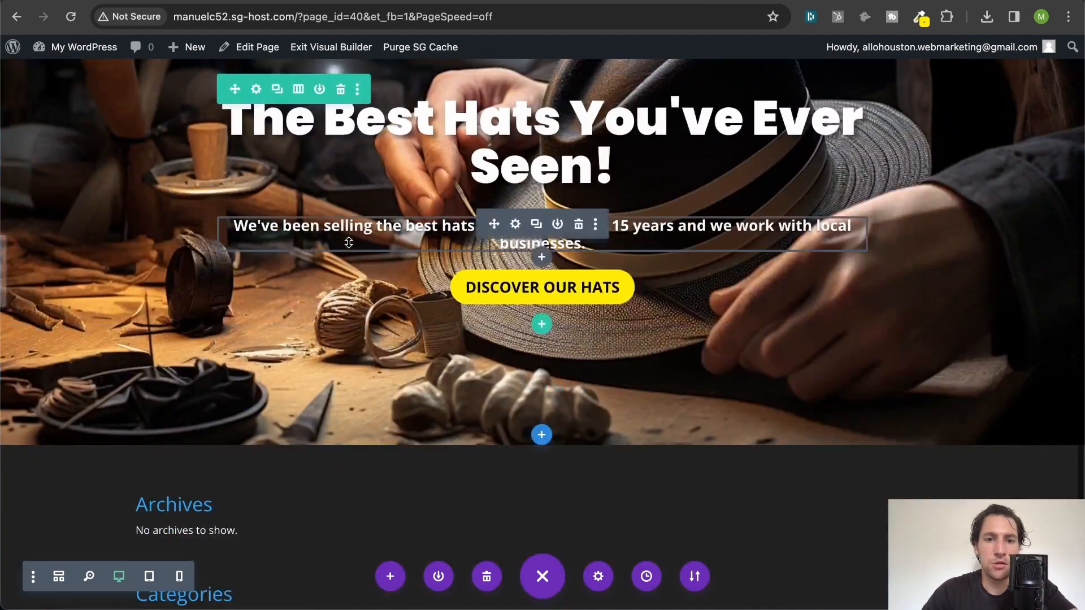
pyautogui.click(539, 438)
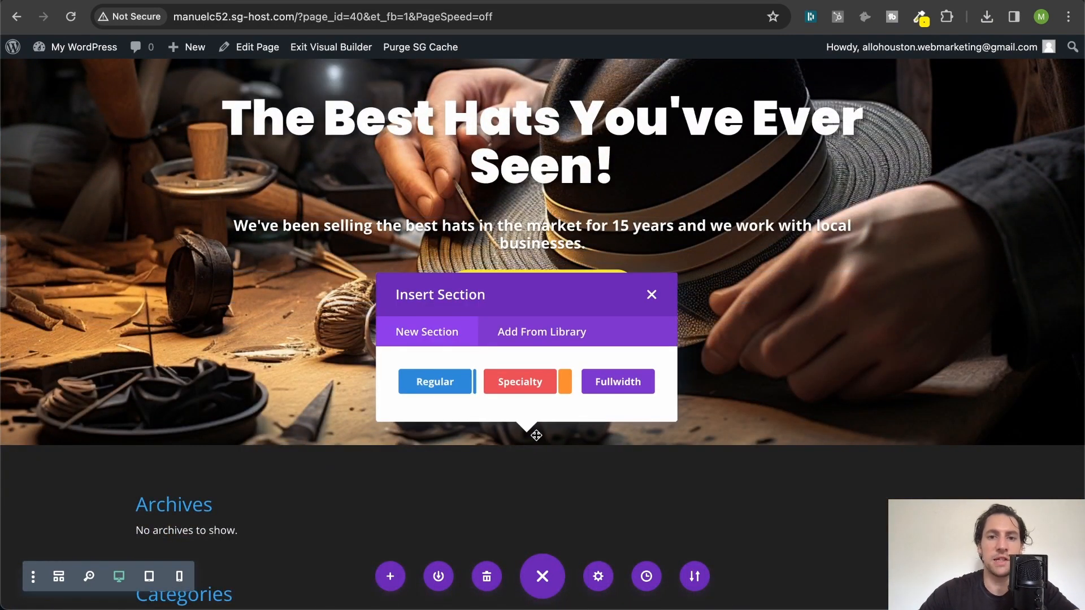
pyautogui.click(431, 384)
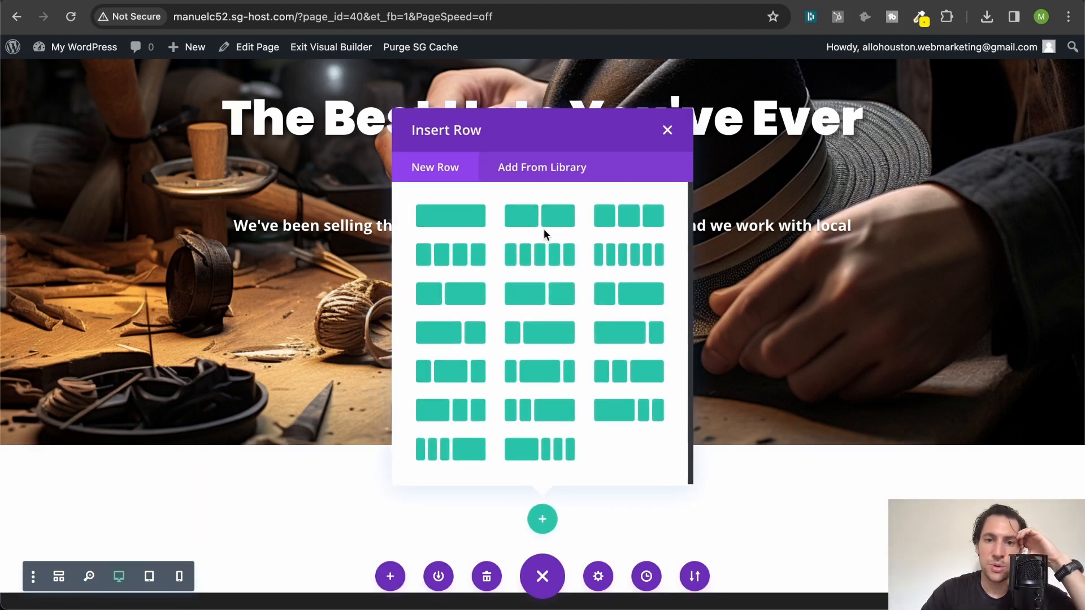
pyautogui.click(632, 217)
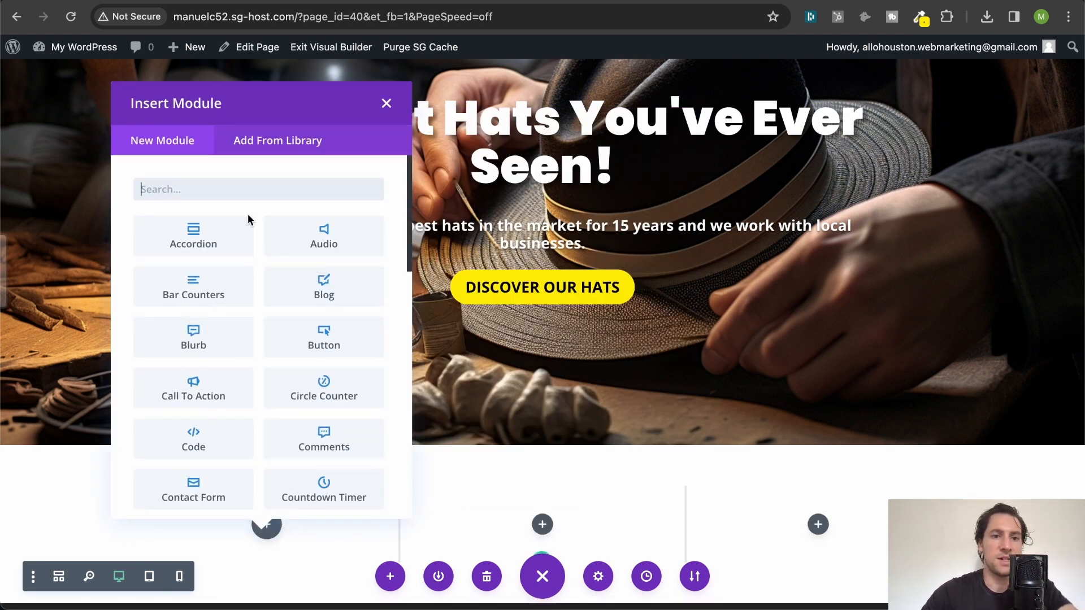
# - Find the Blurb module in the module list and insert it into the first column of the new row
pyautogui.scroll(-2, 241, 310)
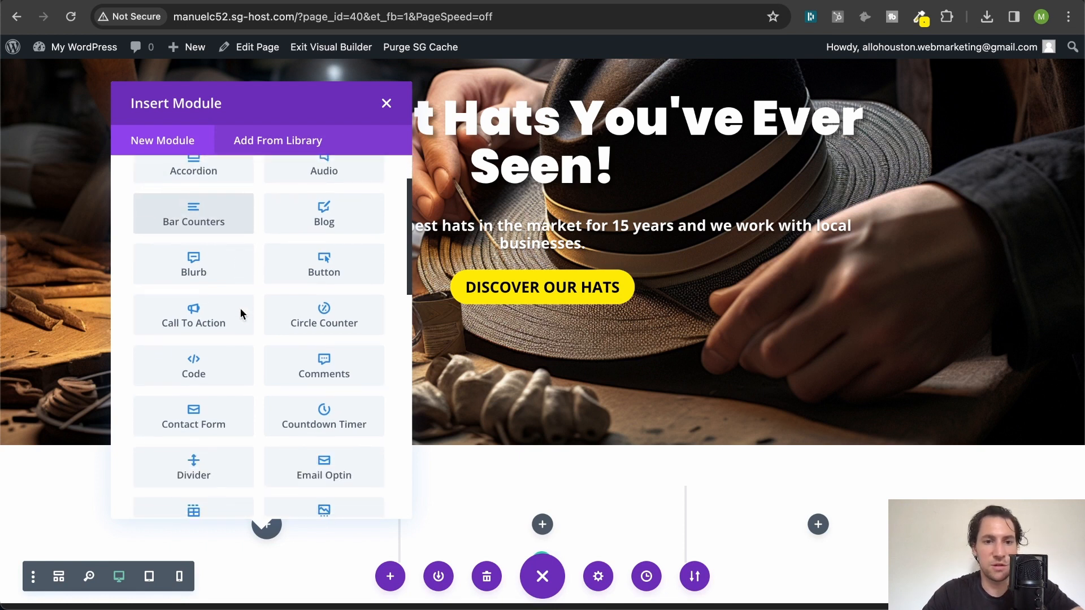
pyautogui.scroll(-2, 241, 310)
pyautogui.scroll(2, 242, 311)
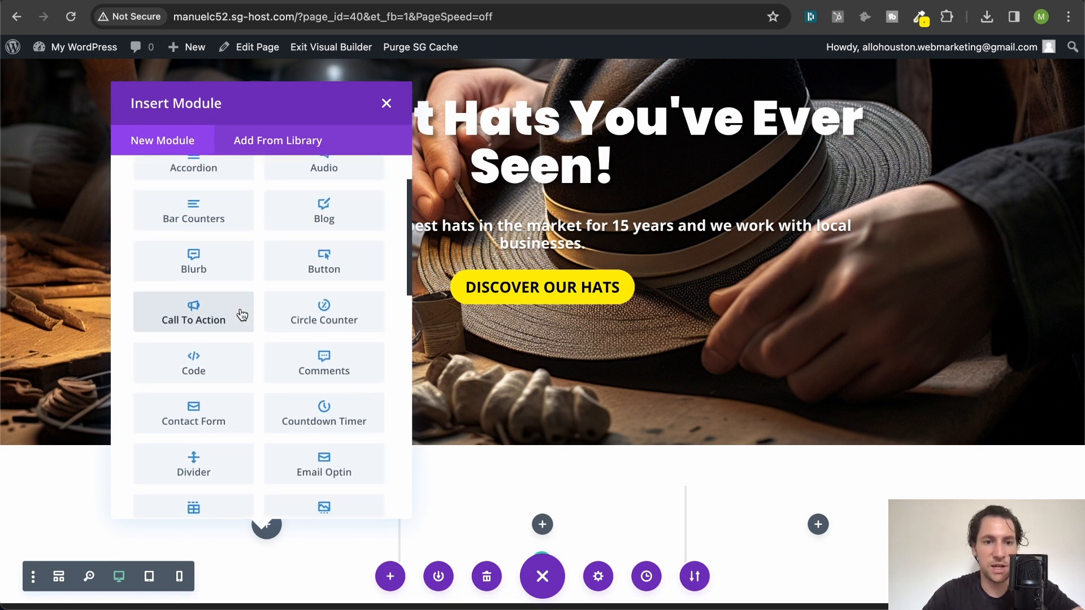
pyautogui.scroll(1, 242, 315)
pyautogui.scroll(2, 242, 315)
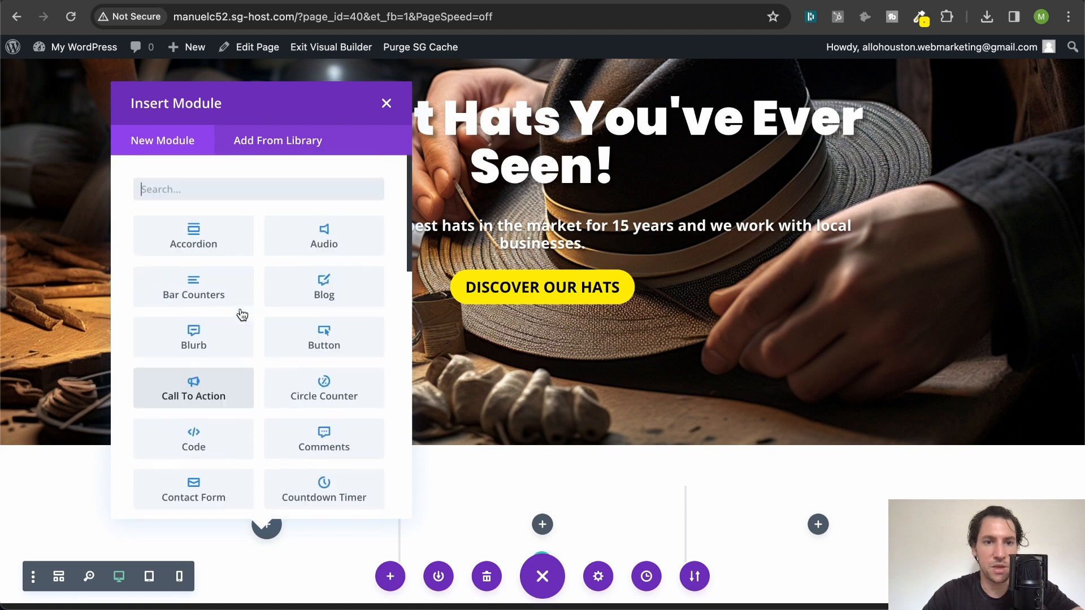
pyautogui.scroll(-4, 254, 249)
pyautogui.scroll(-3, 256, 249)
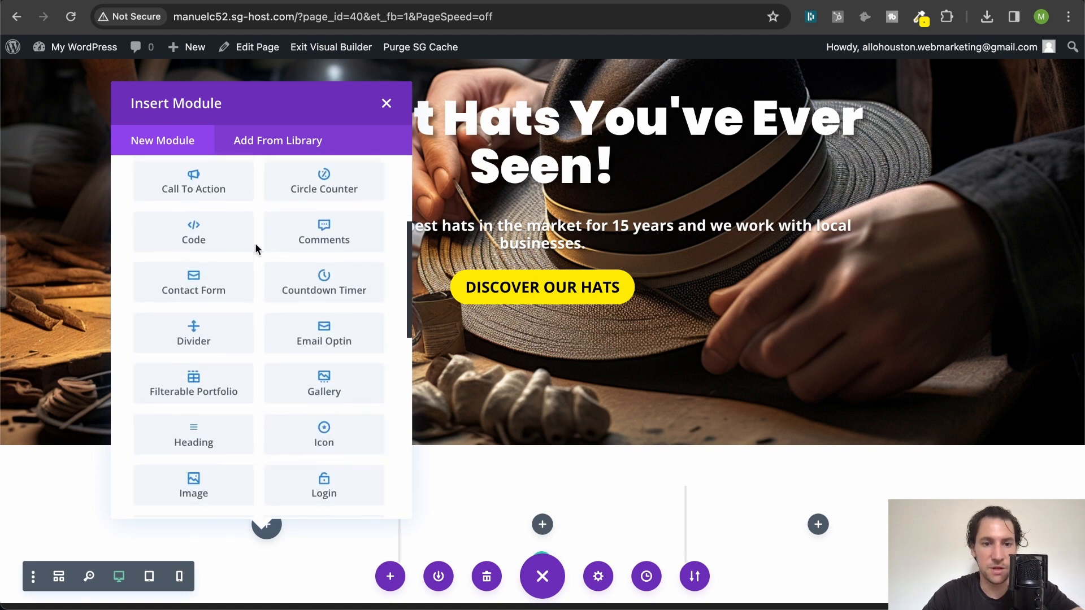
pyautogui.scroll(6, 255, 248)
pyautogui.write('blu')
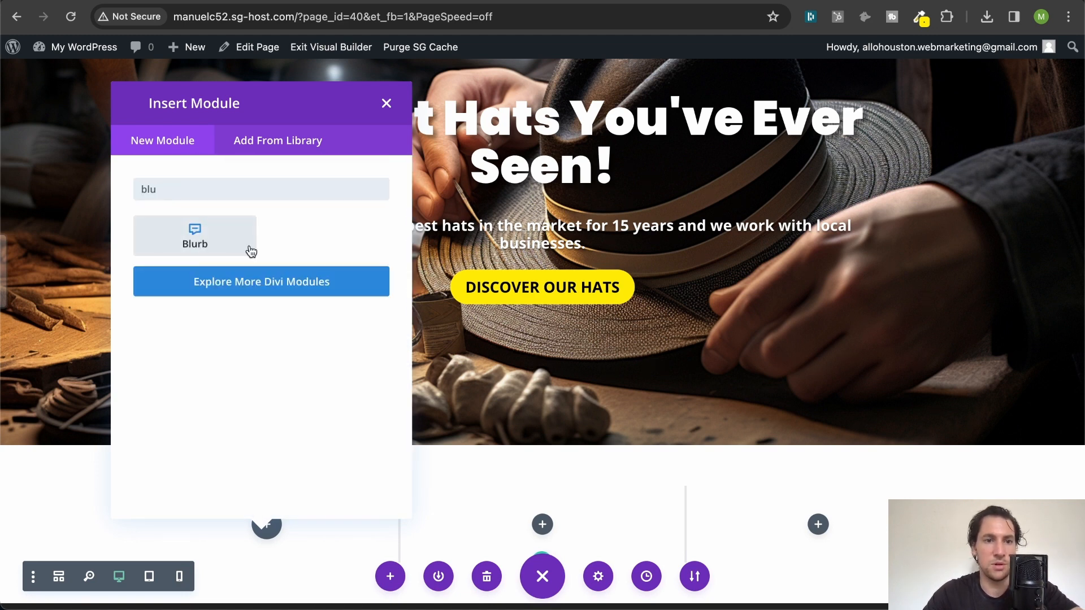
pyautogui.click(195, 231)
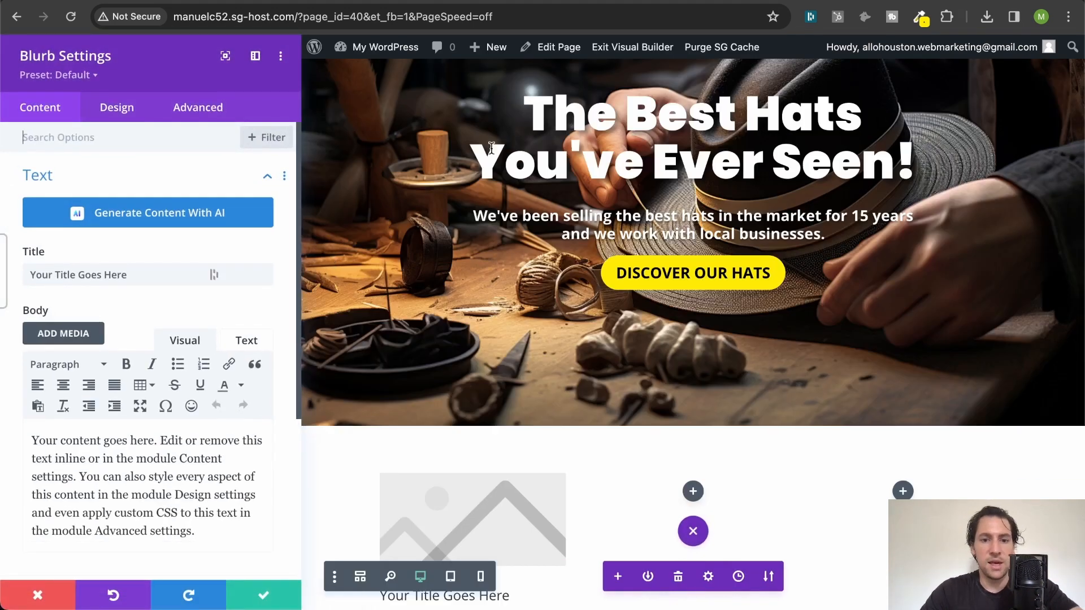
# - Replace the blurb's placeholder title with "Fit Perfectly"
pyautogui.scroll(-4, 493, 149)
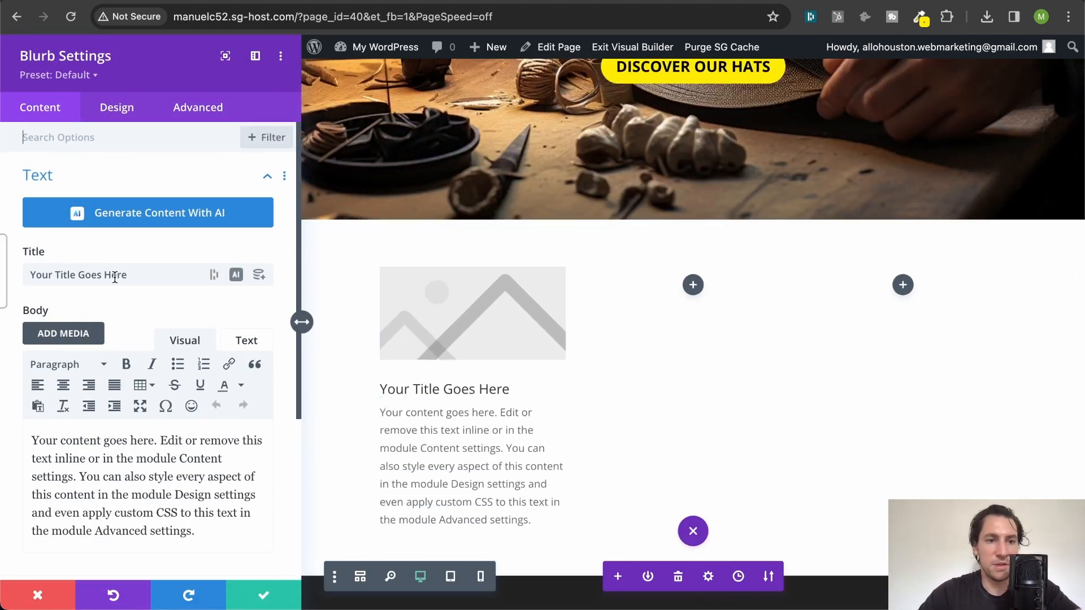
pyautogui.doubleClick(134, 276)
pyautogui.click(135, 276)
pyautogui.tripleClick(135, 277)
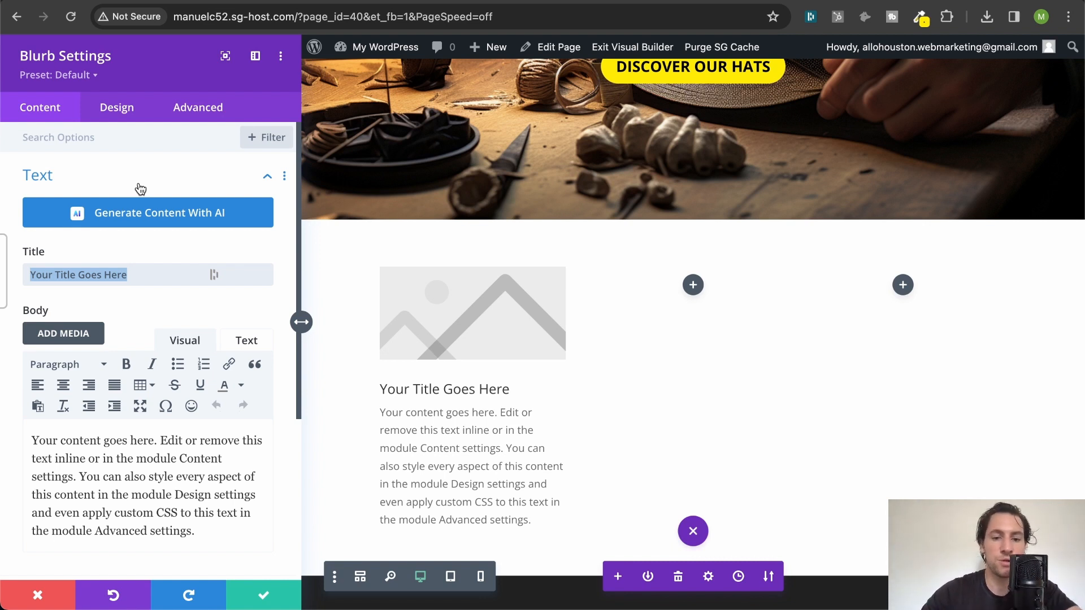
pyautogui.write('Fit Perfectly')
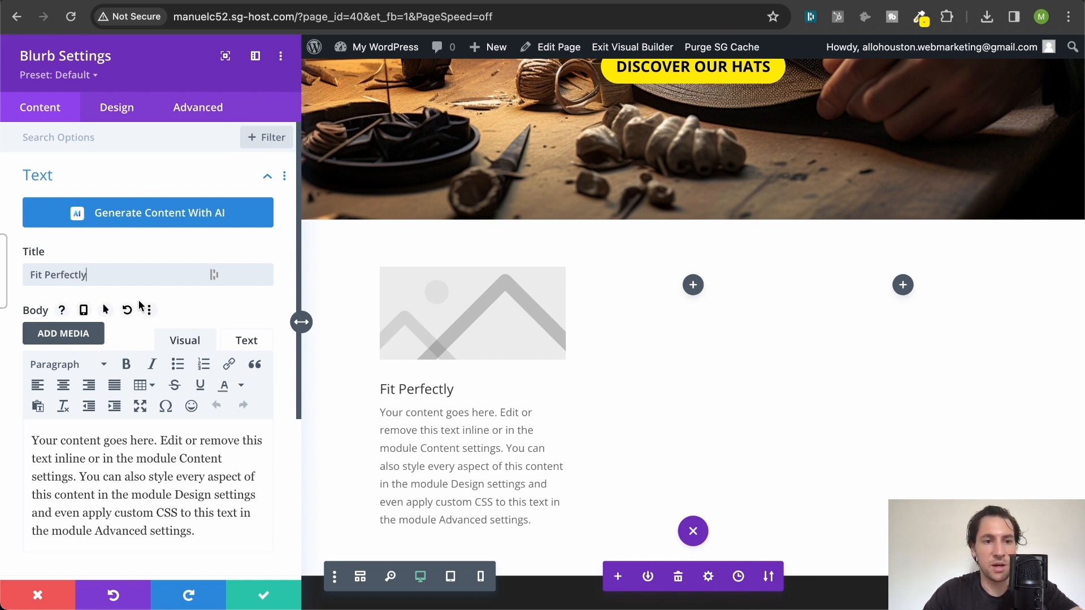
# - Remove the placeholder image from the blurb
pyautogui.scroll(-3, 139, 303)
pyautogui.scroll(-1, 151, 284)
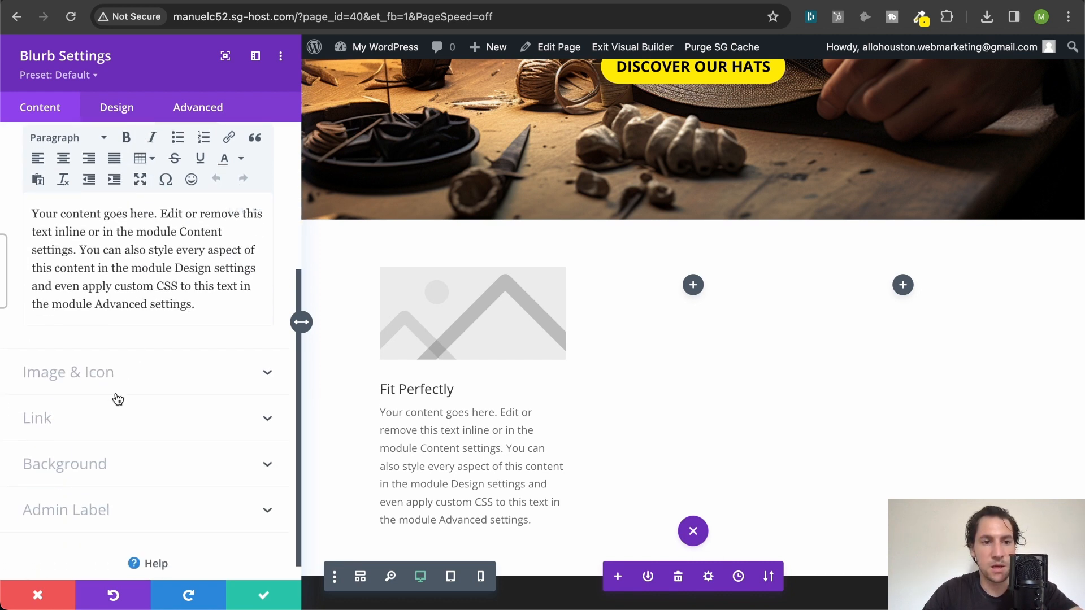
pyautogui.click(121, 376)
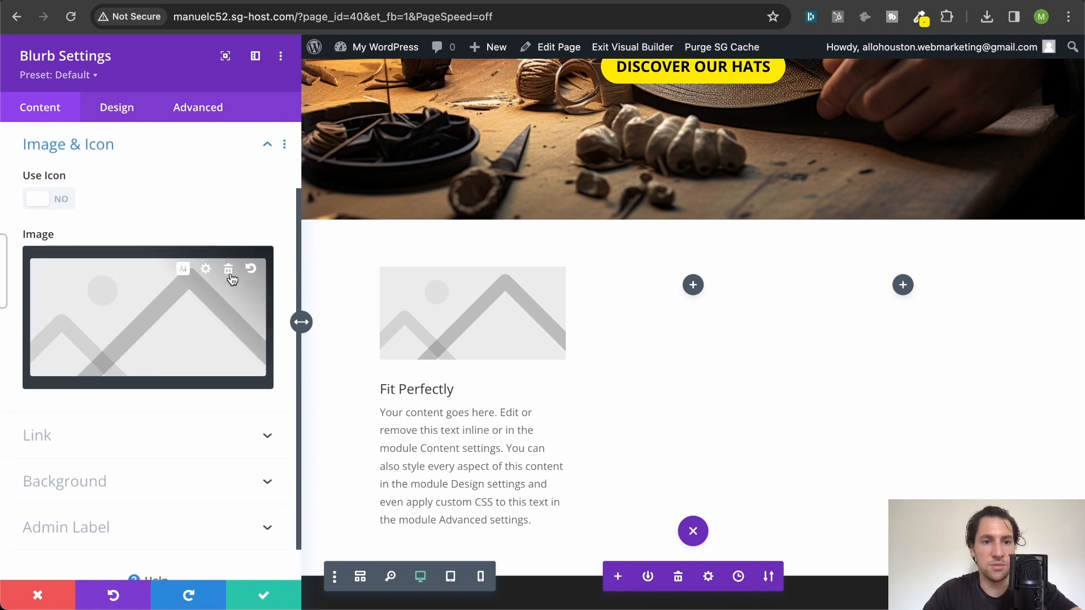
pyautogui.click(231, 270)
pyautogui.scroll(2, 186, 301)
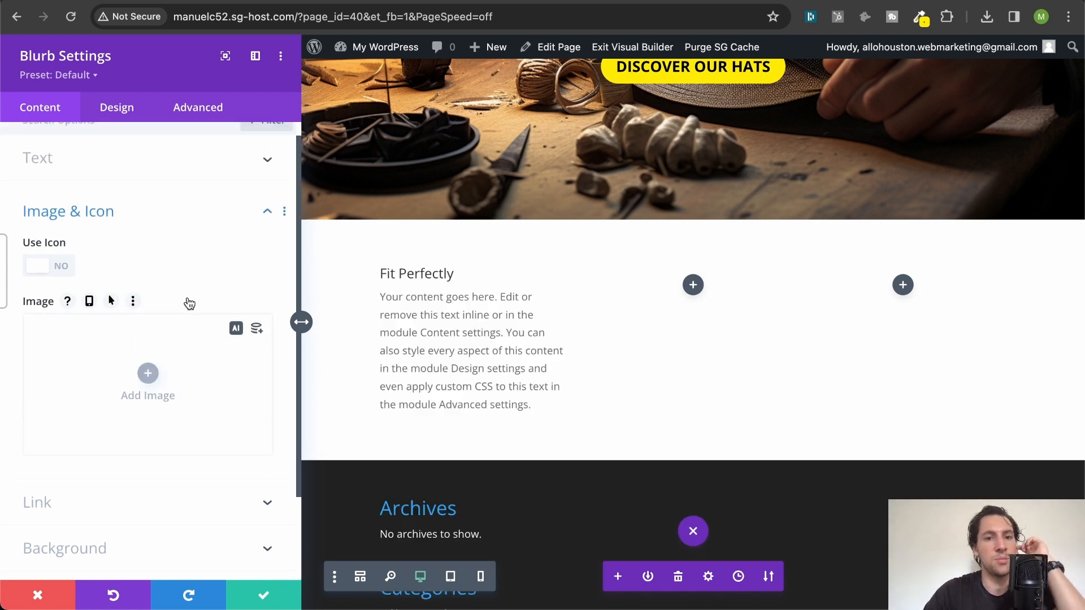
# - Replace the blurb's body text with "Our hats fit so well that you will forget you are wearing them."
pyautogui.click(108, 177)
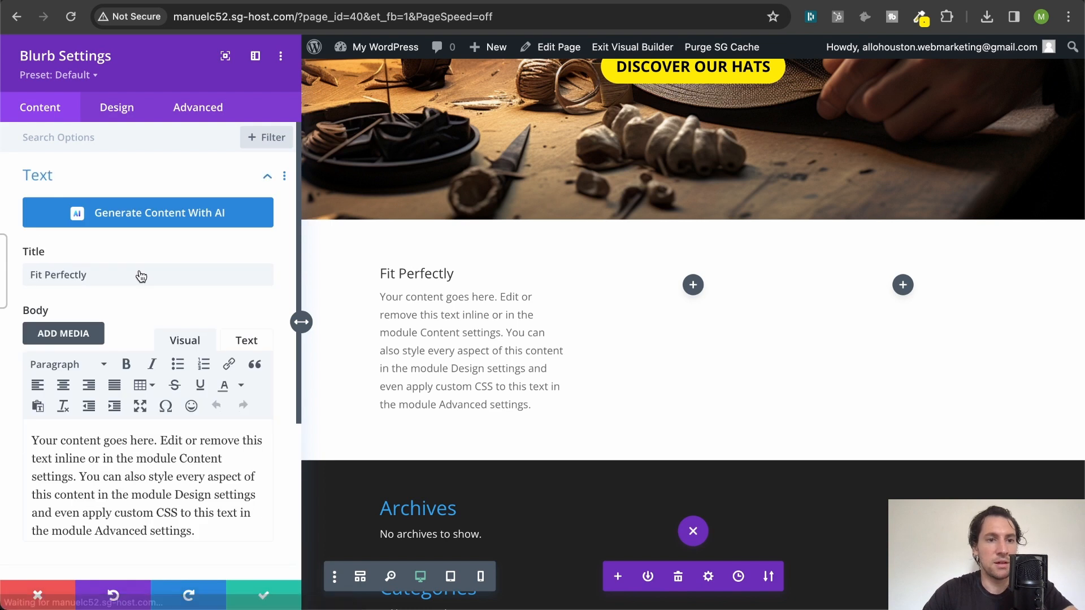
pyautogui.tripleClick(149, 487)
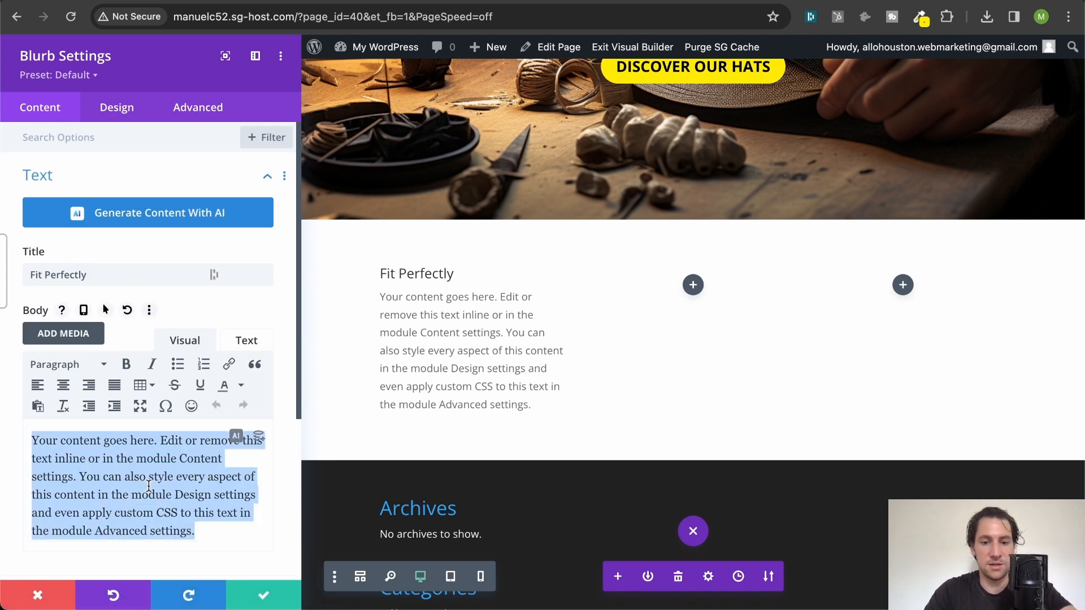
pyautogui.write('Our hats fit')
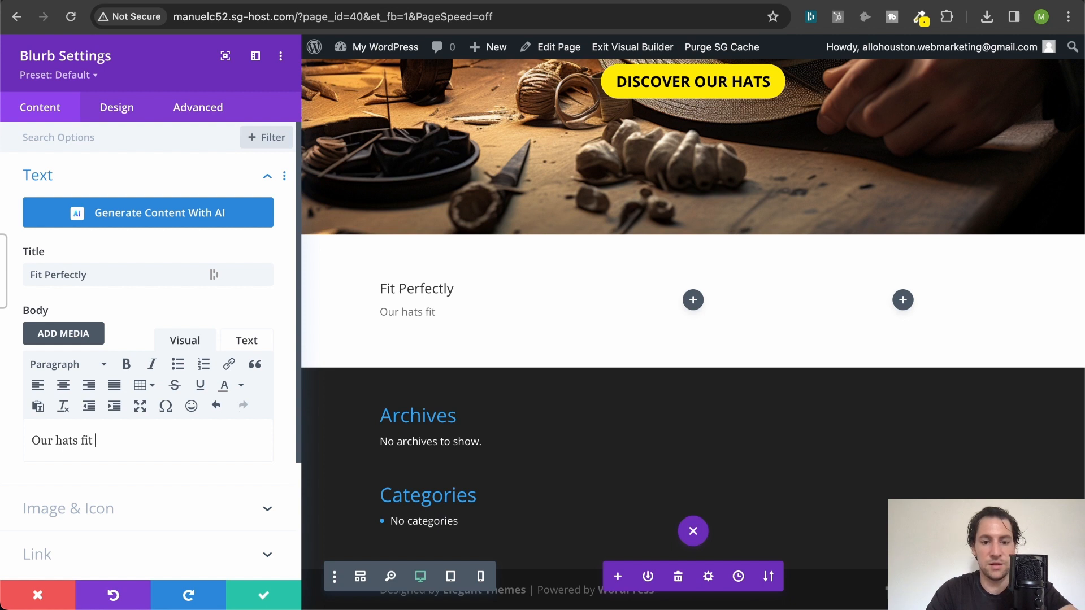
pyautogui.write(' so well that you wil')
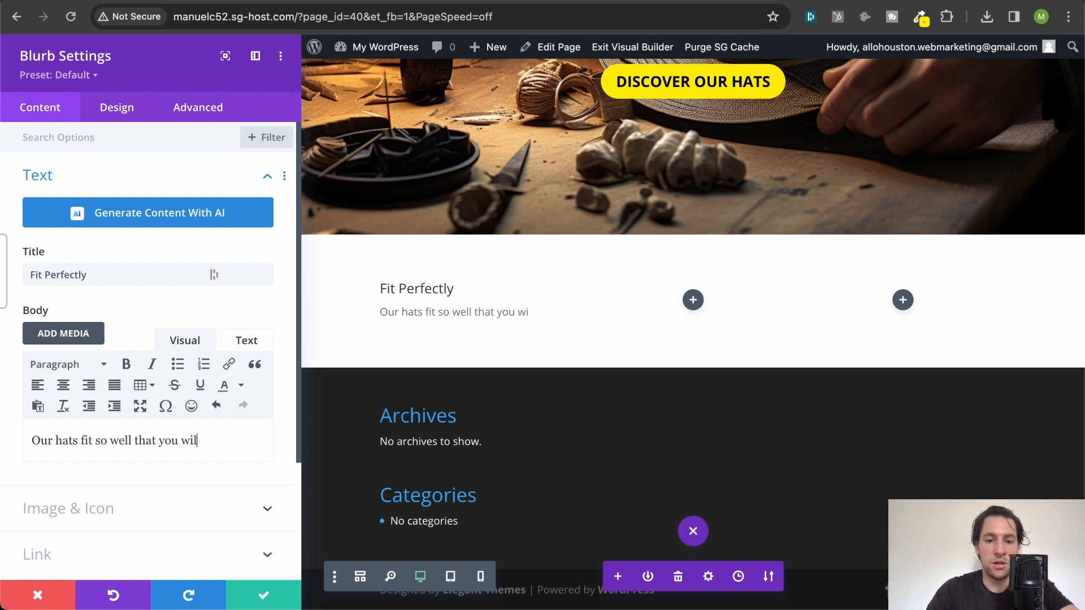
pyautogui.write('l forget ')
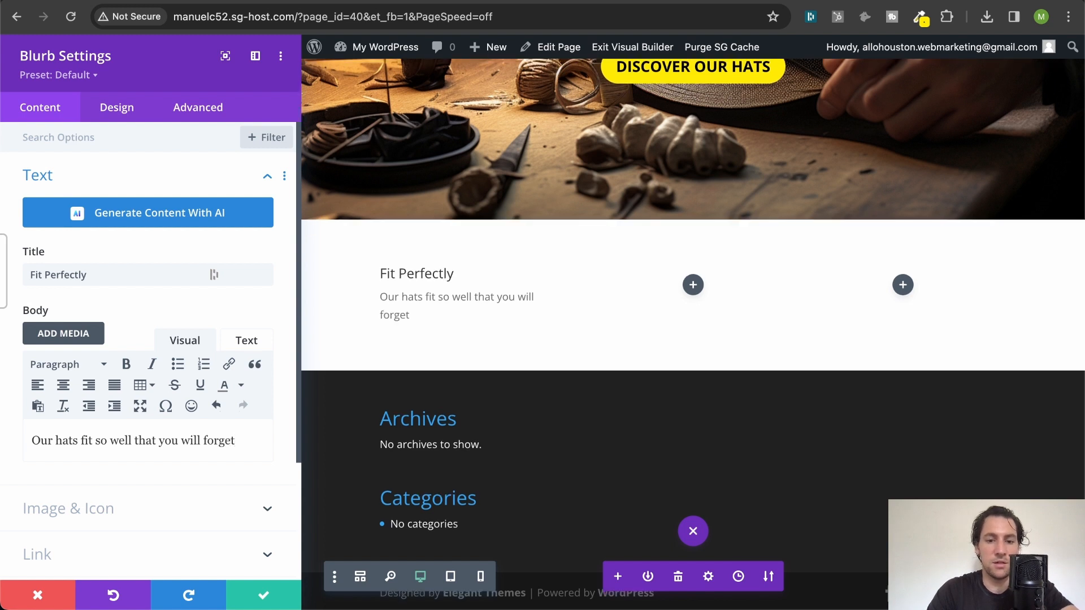
pyautogui.write('you are we')
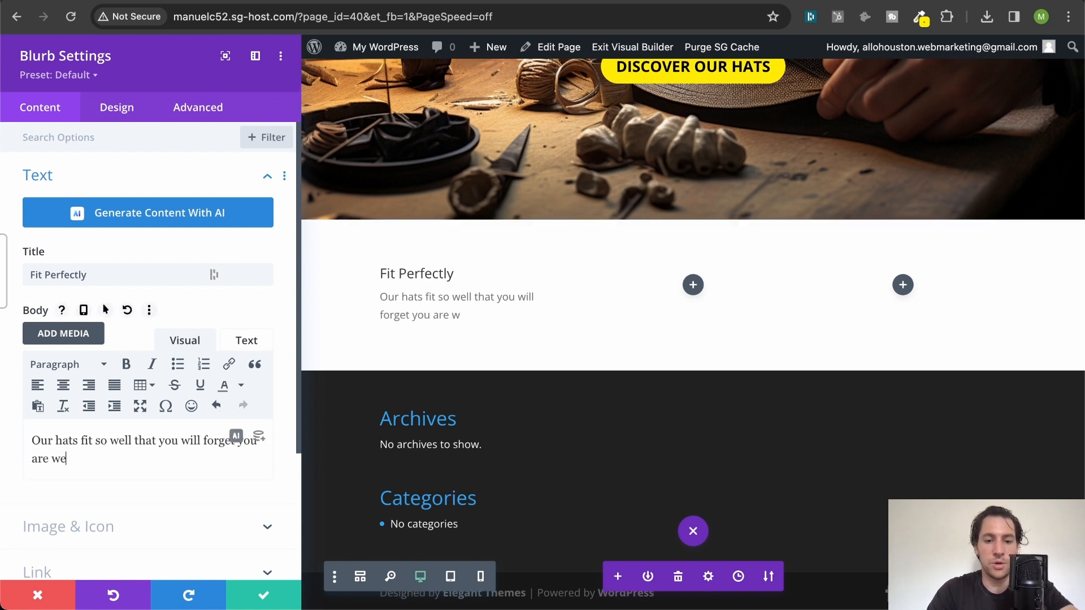
pyautogui.write('aring them.')
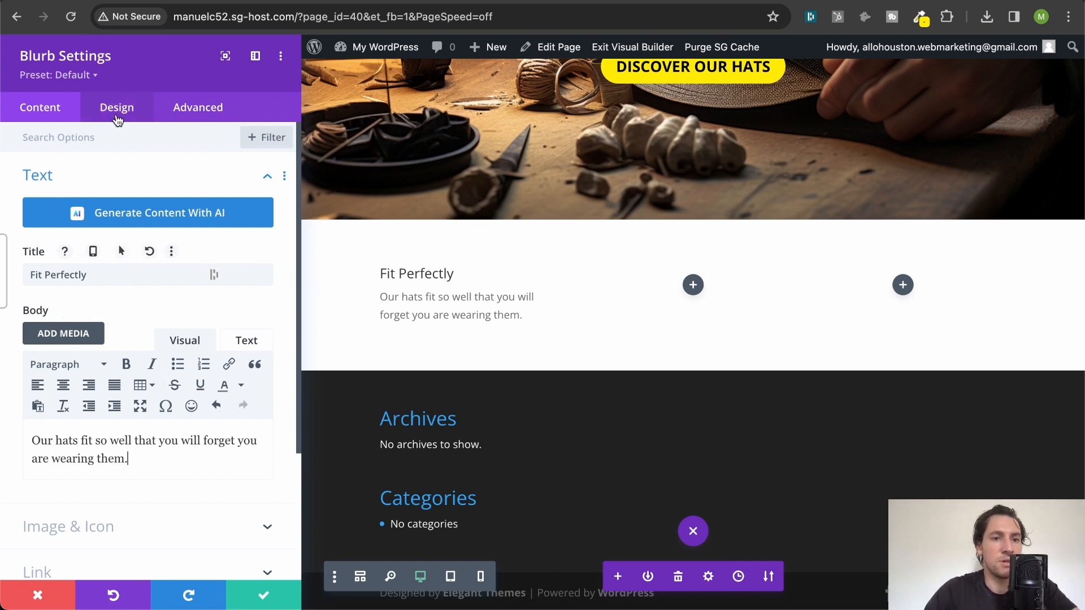
# - Center-align the blurb's text in its design settings
pyautogui.click(117, 109)
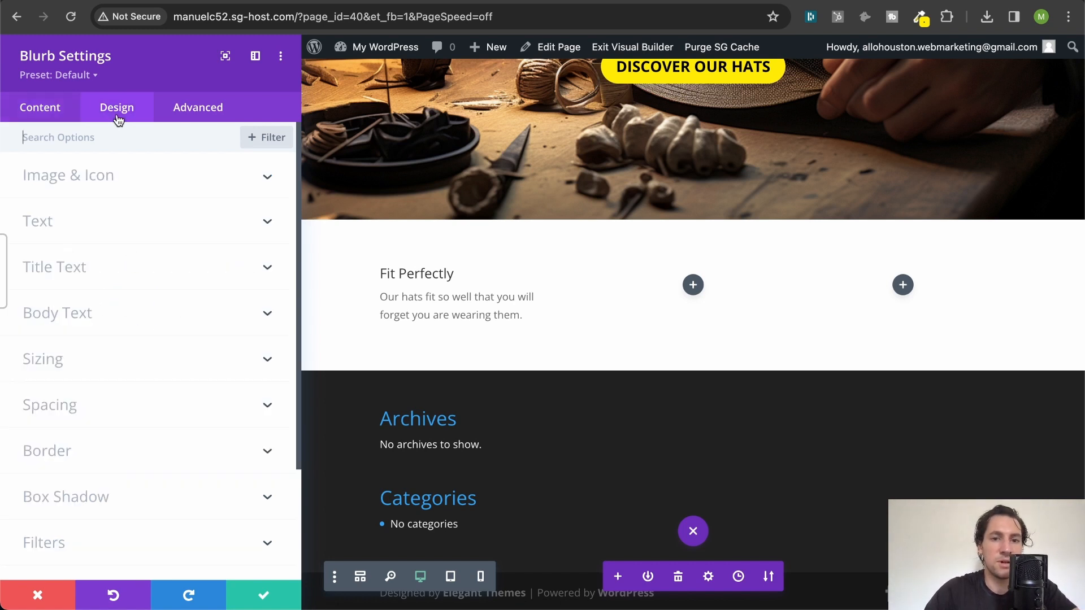
pyautogui.click(152, 240)
pyautogui.click(118, 202)
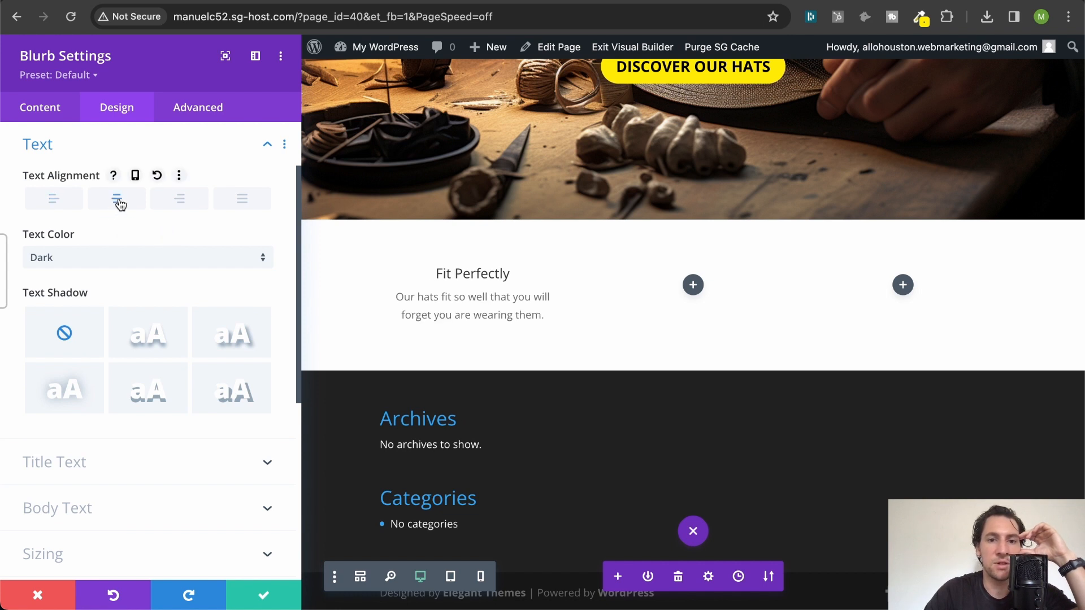
pyautogui.scroll(2, 119, 204)
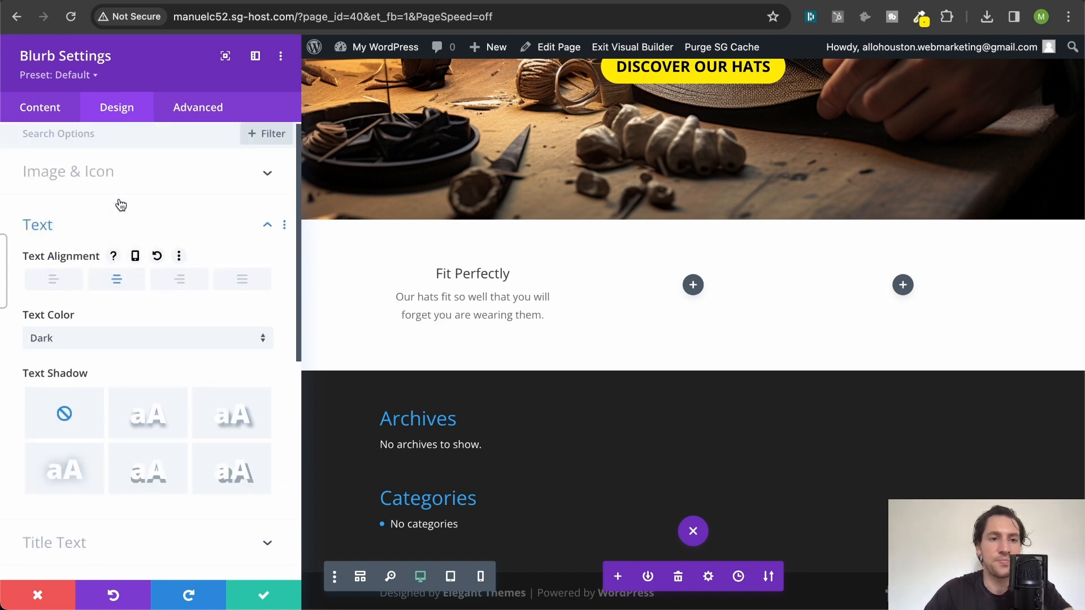
pyautogui.click(75, 234)
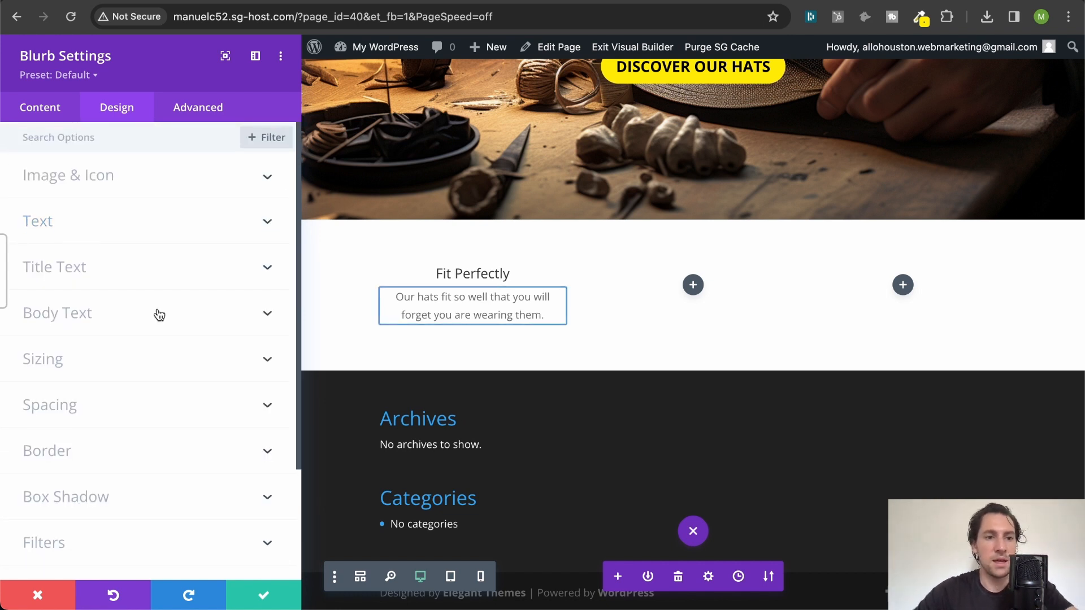
# - Apply the soft box shadow preset that surrounds all sides of the blurb
pyautogui.scroll(-2, 117, 407)
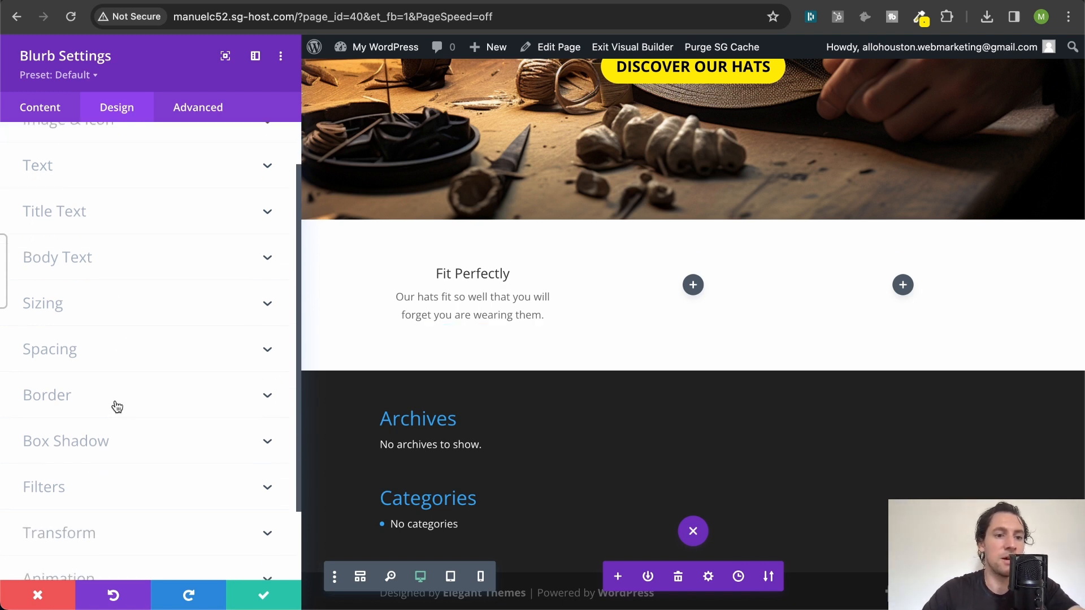
pyautogui.click(110, 434)
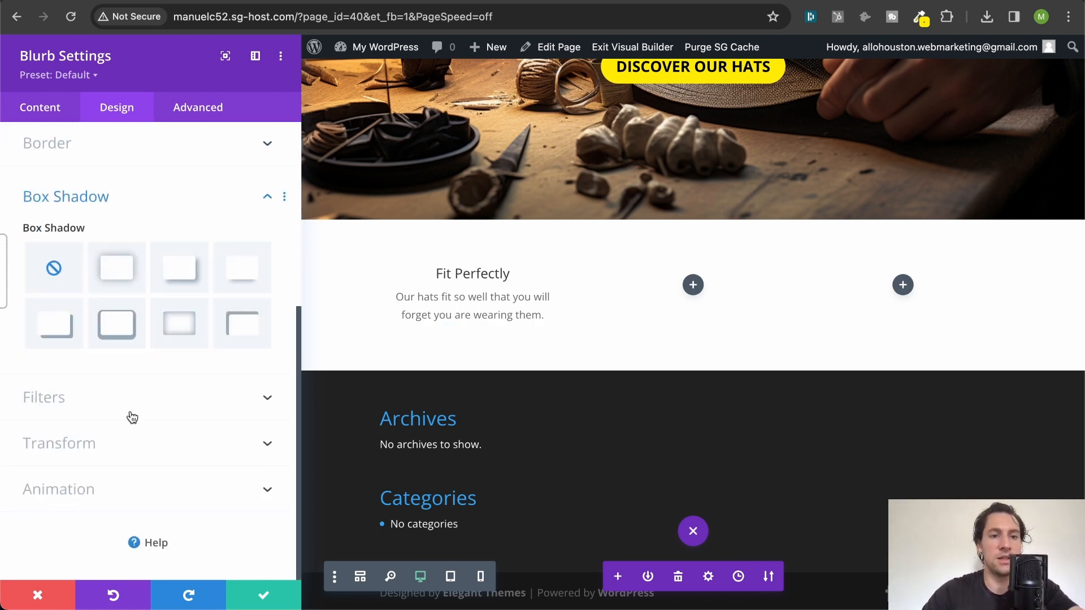
pyautogui.click(114, 269)
pyautogui.click(85, 196)
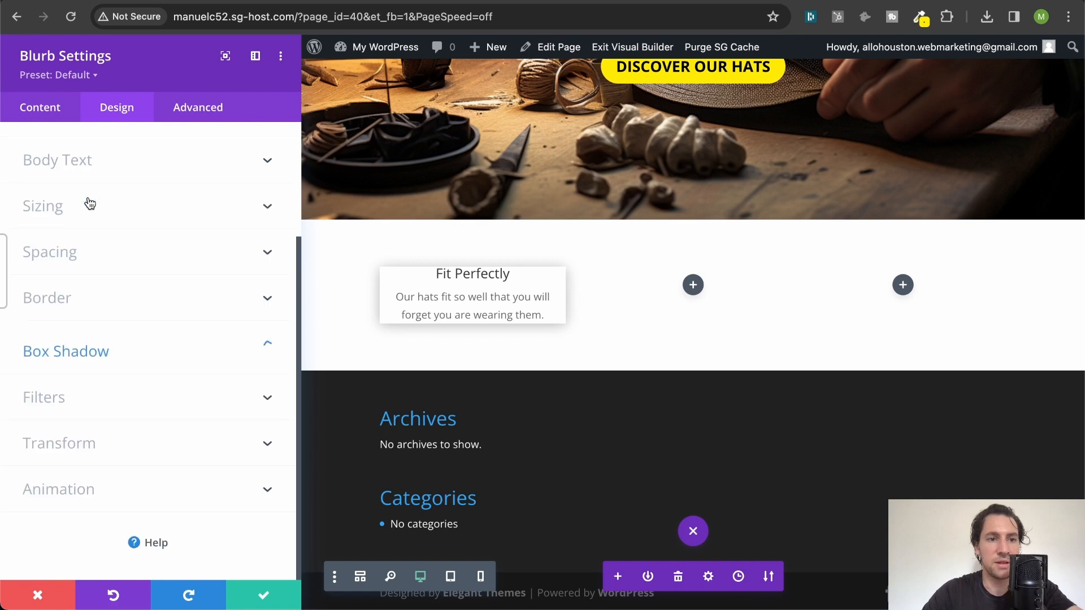
# - Link the blurb's top and bottom padding and set both to 40px
pyautogui.click(104, 260)
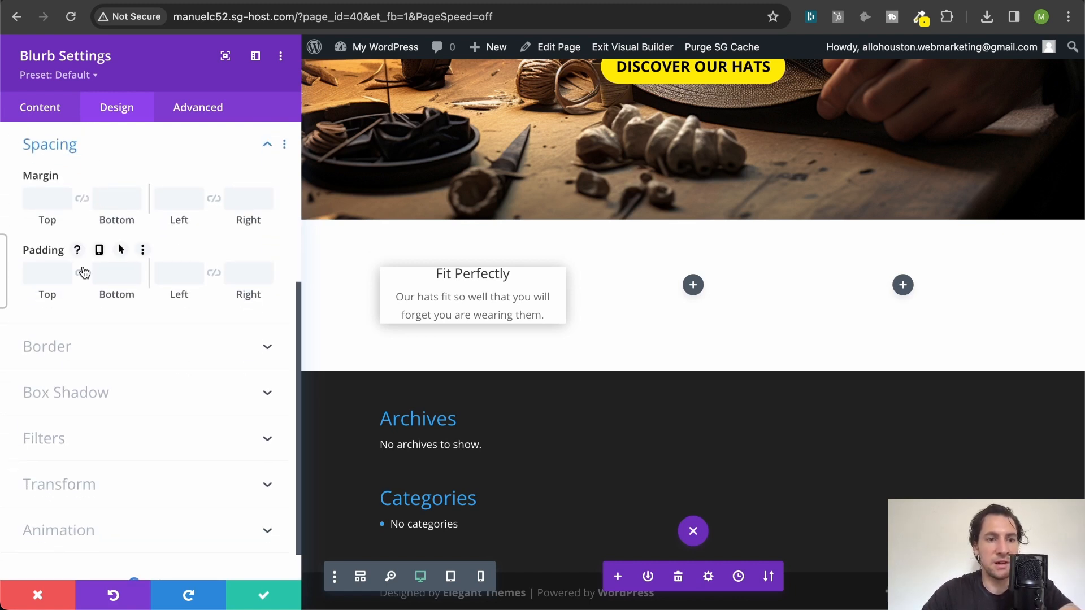
pyautogui.click(82, 273)
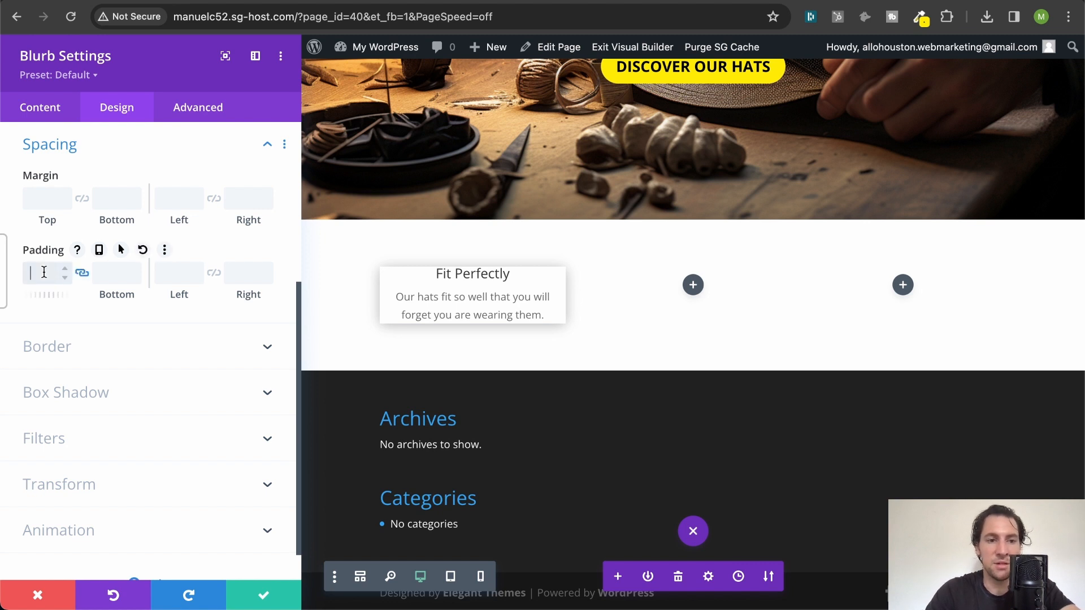
pyautogui.write('40')
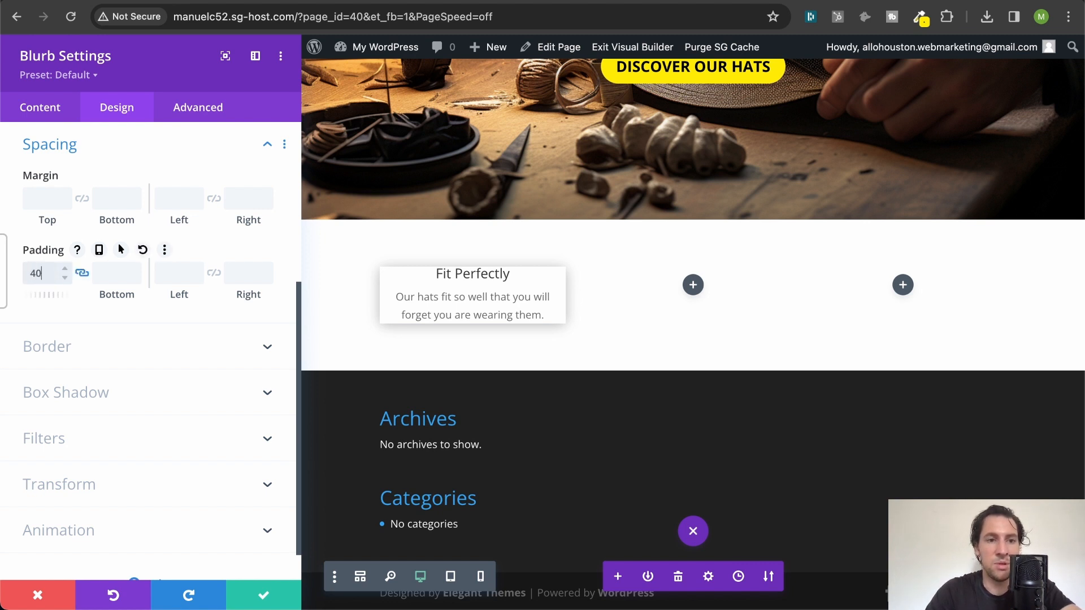
pyautogui.write('px')
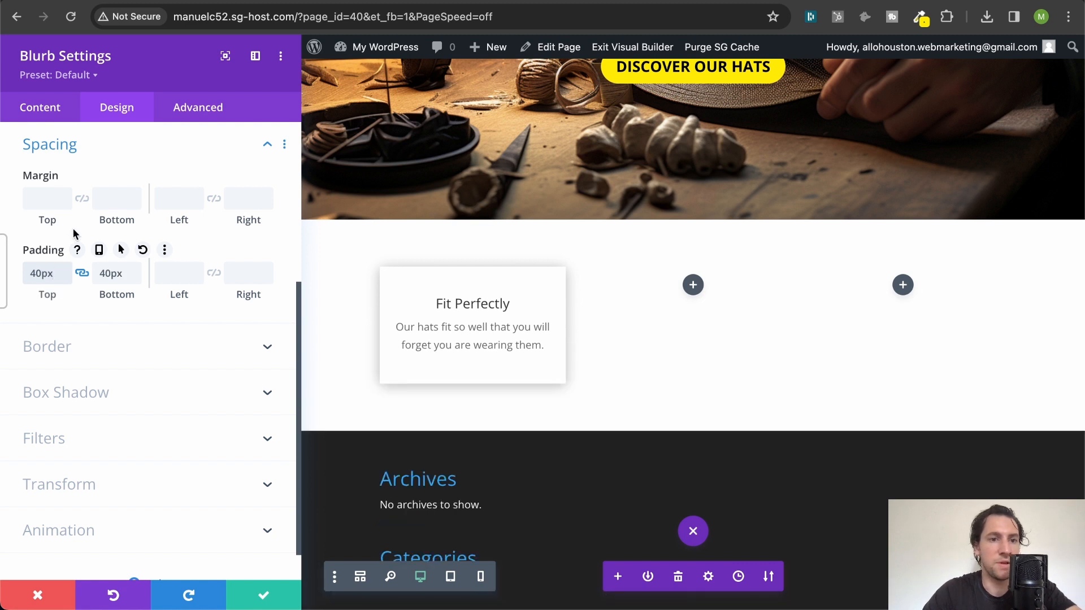
# - Link the blurb's left and right padding and set them to 20px
pyautogui.scroll(3, 135, 282)
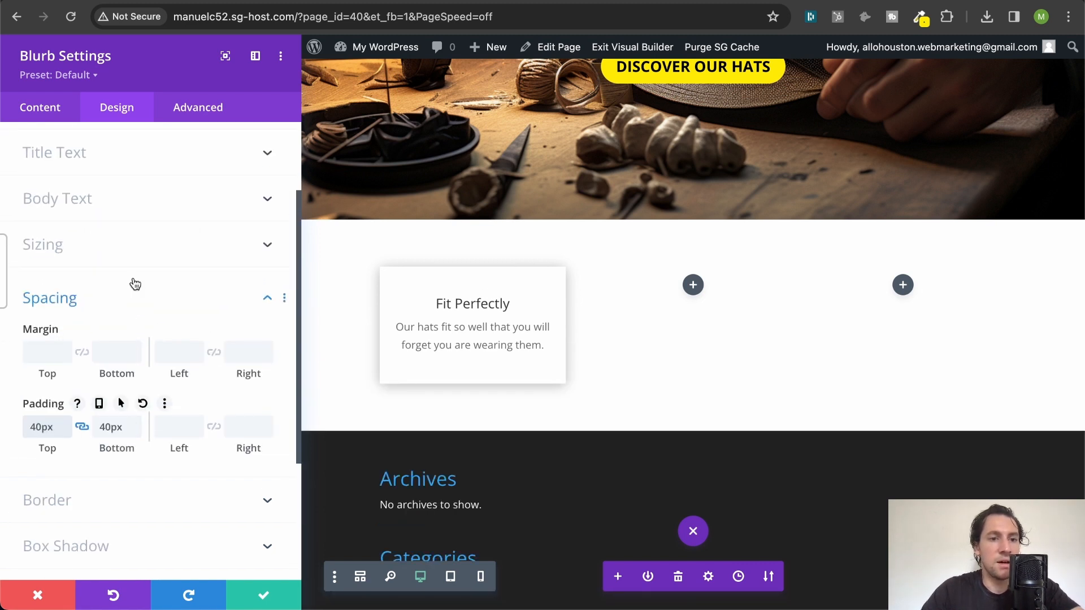
pyautogui.click(218, 428)
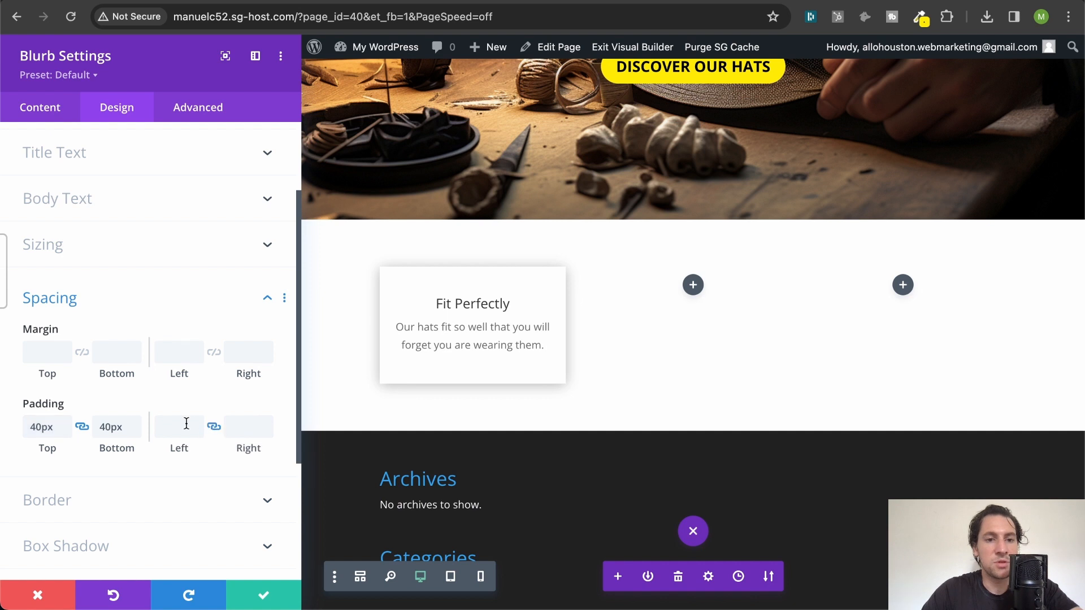
pyautogui.click(183, 426)
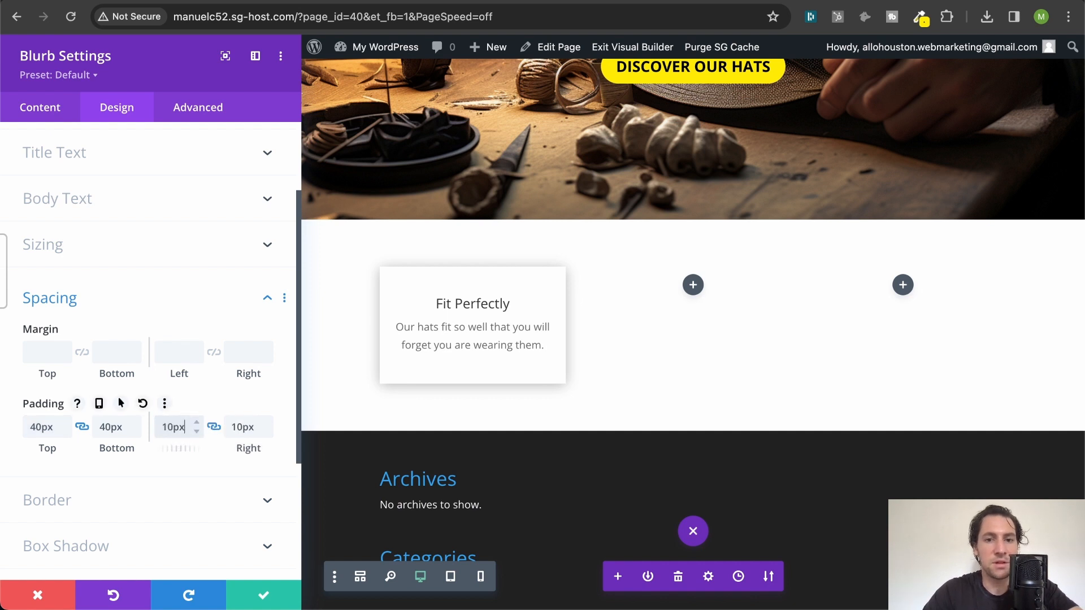
pyautogui.write('10px')
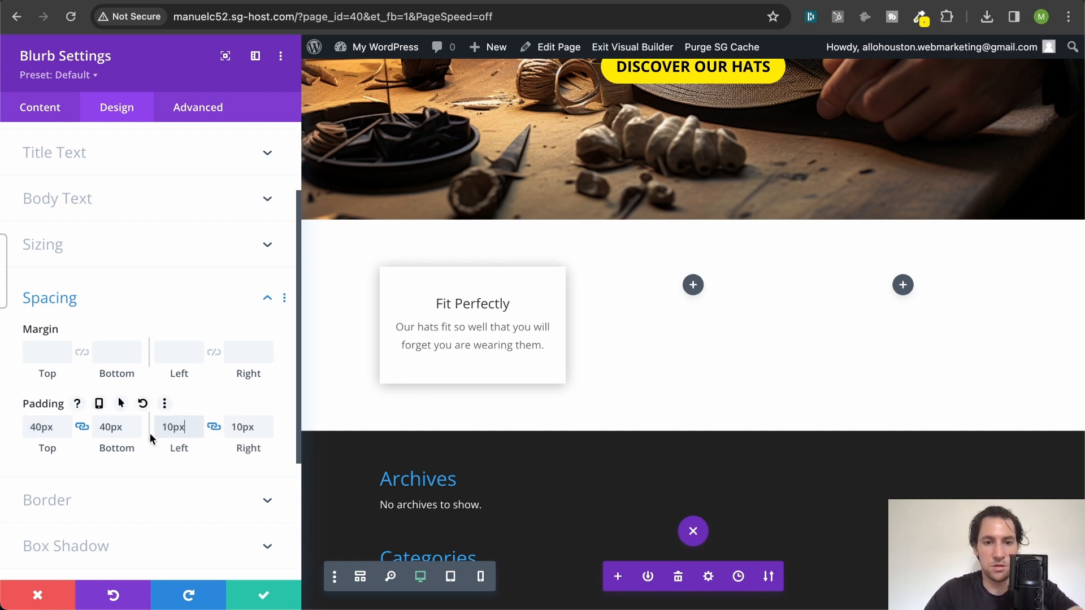
pyautogui.press('Left')
pyautogui.press('Left')
pyautogui.press('Left')
pyautogui.press('BackSpace')
pyautogui.write('2')
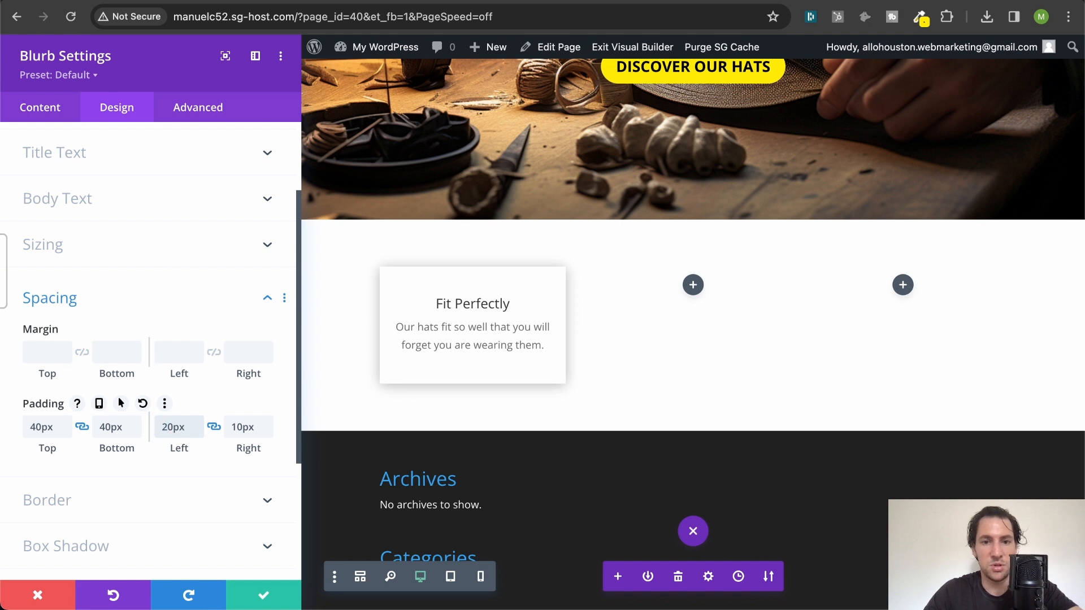
# - Clear the blurb's linked left and right padding values
pyautogui.hotkey('shift', 'End')
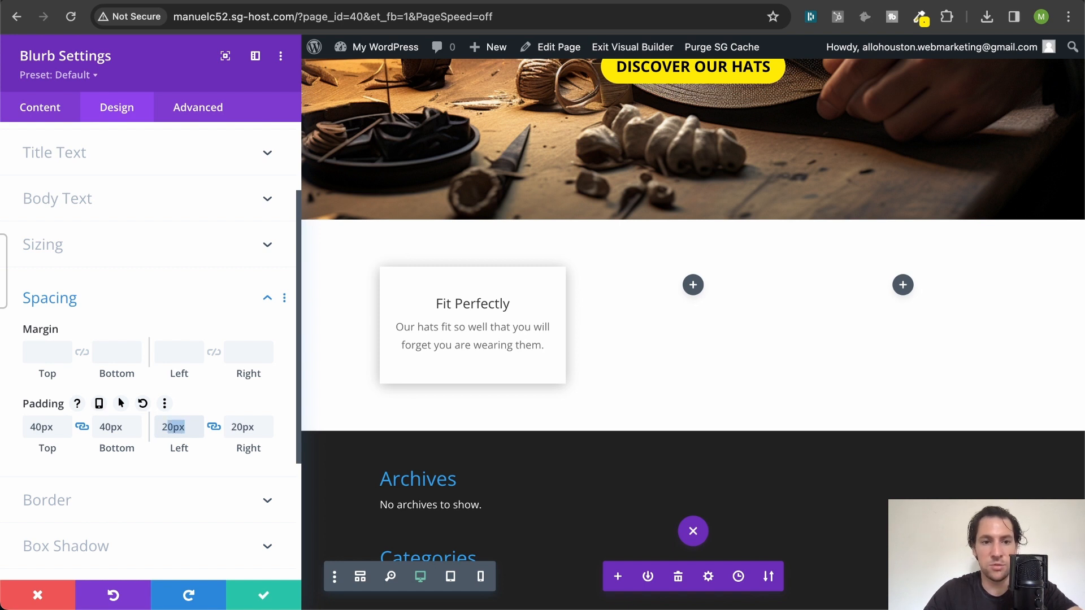
pyautogui.press('BackSpace')
pyautogui.press('BackSpace')
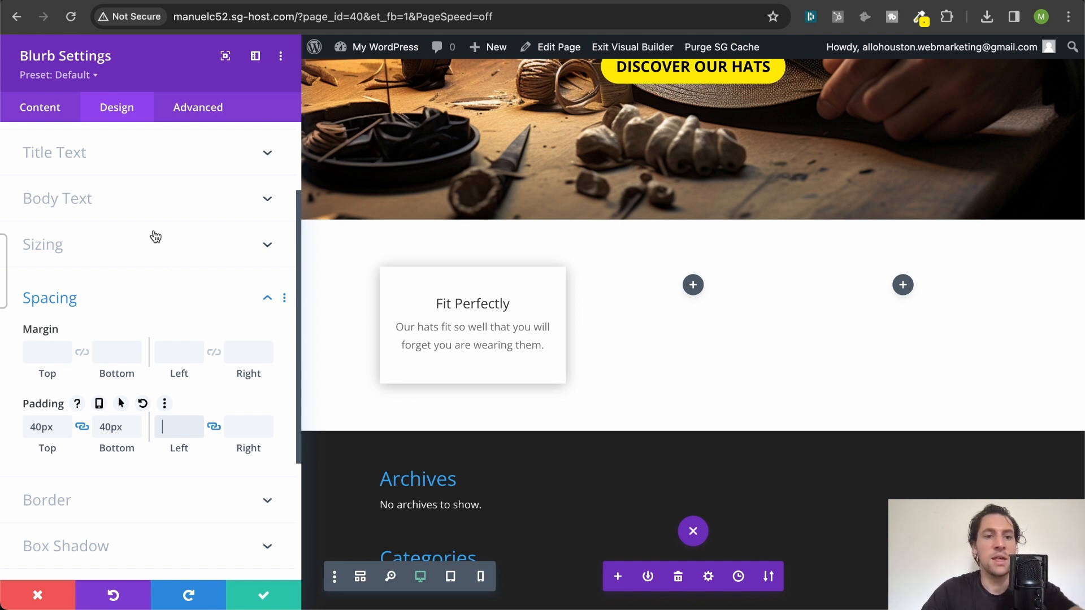
pyautogui.click(119, 292)
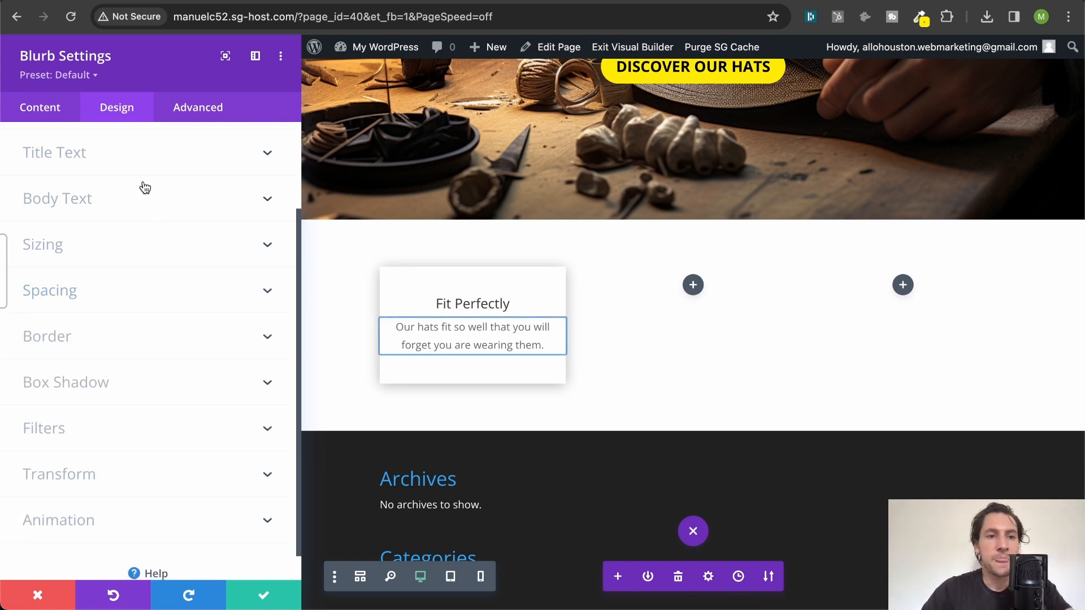
# - Set the blurb's title font to Poppins with a Bold weight
pyautogui.scroll(2, 141, 189)
pyautogui.click(123, 203)
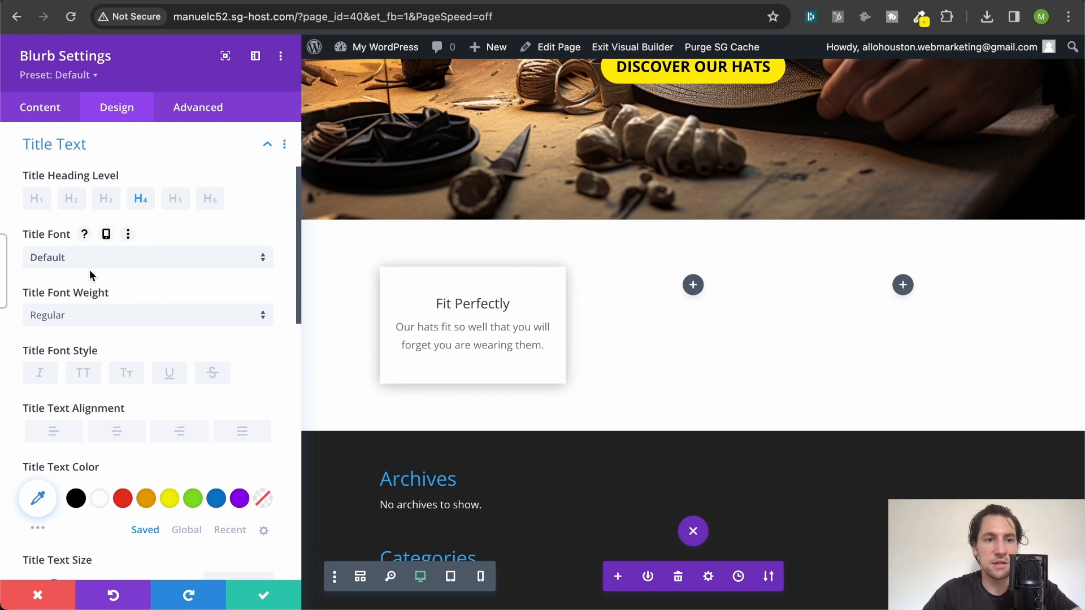
pyautogui.click(120, 257)
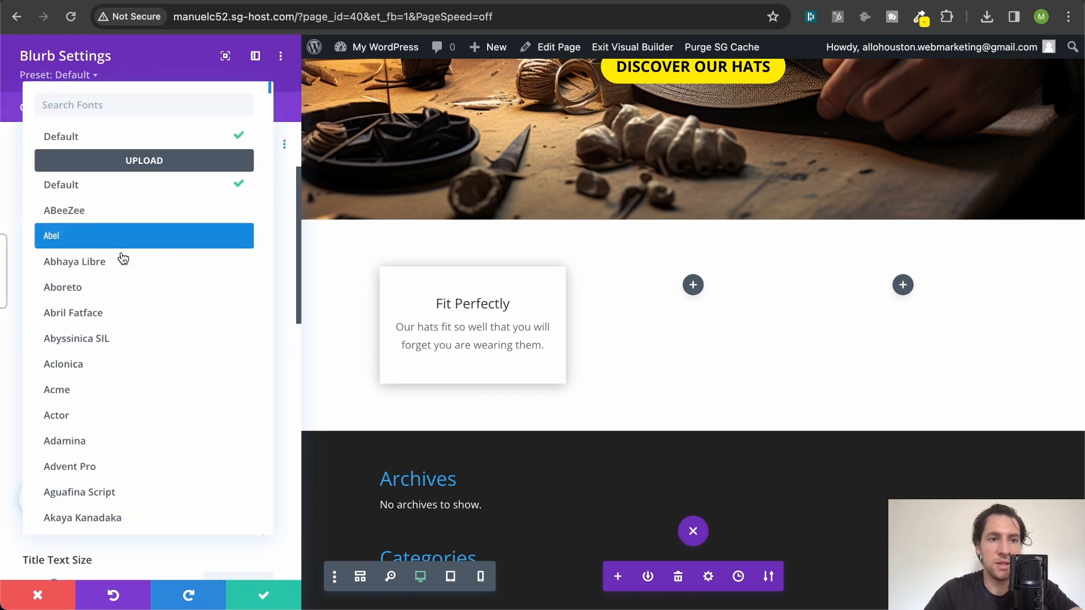
pyautogui.write('popp')
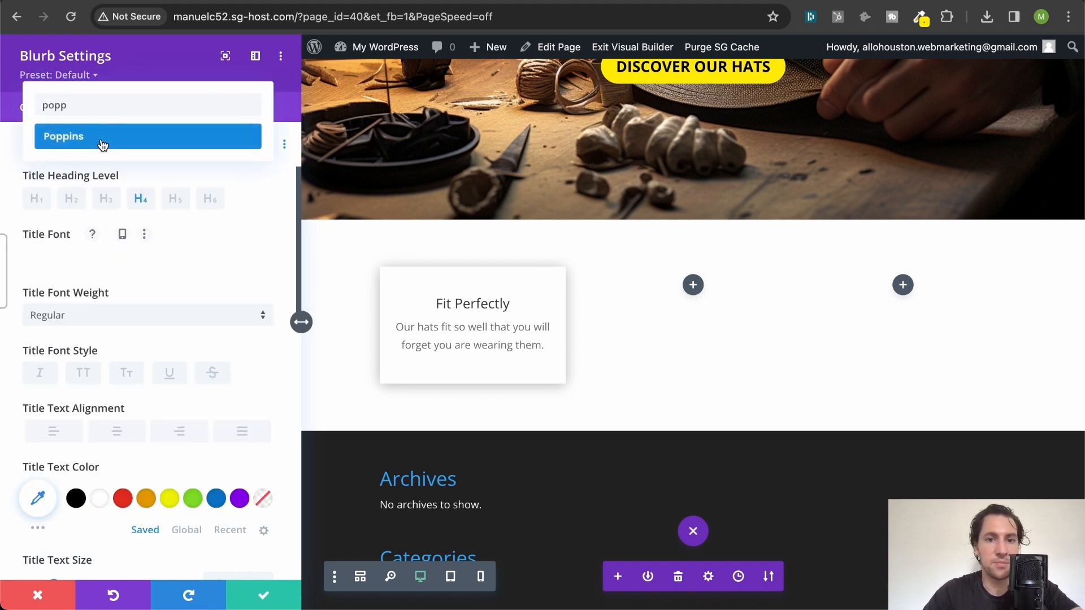
pyautogui.click(102, 138)
pyautogui.click(82, 315)
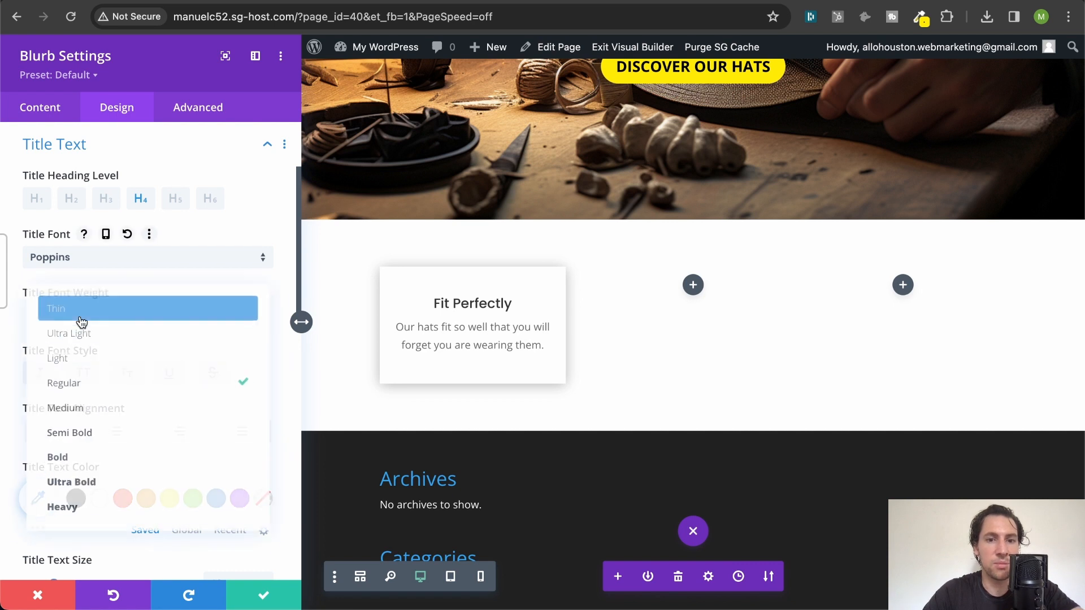
pyautogui.click(108, 459)
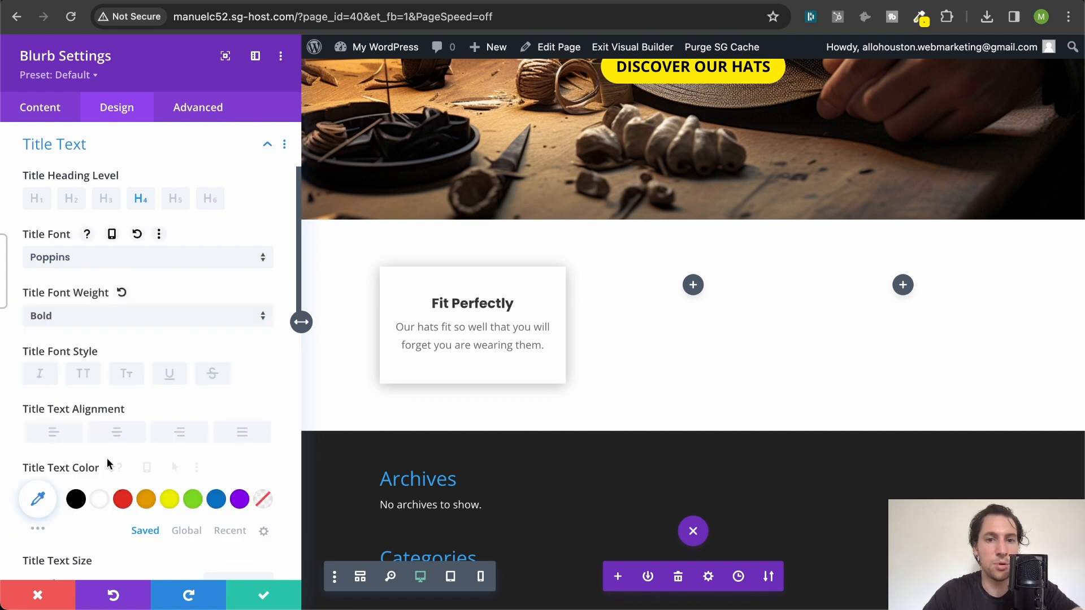
# - Set the blurb's title text size to 24px
pyautogui.scroll(-5, 114, 396)
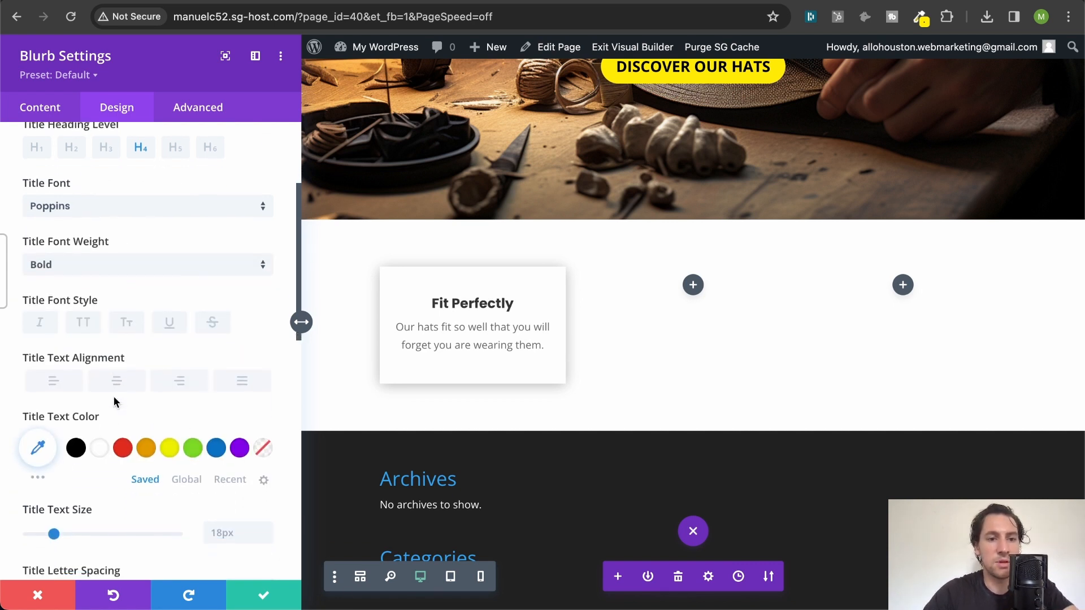
pyautogui.click(229, 459)
pyautogui.write('24')
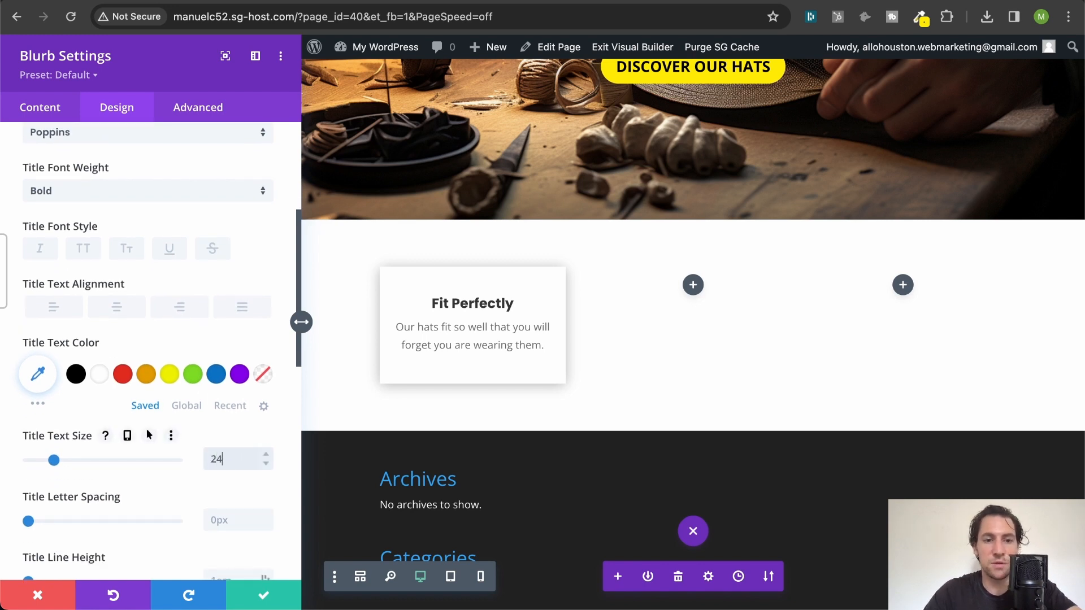
pyautogui.press('Return')
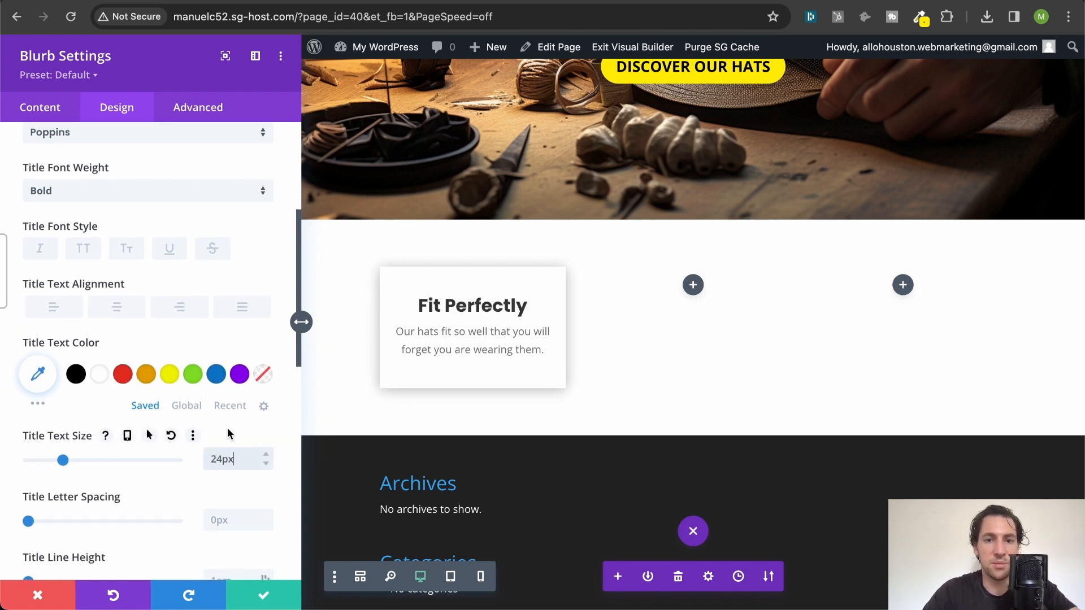
pyautogui.scroll(5, 136, 185)
pyautogui.click(122, 190)
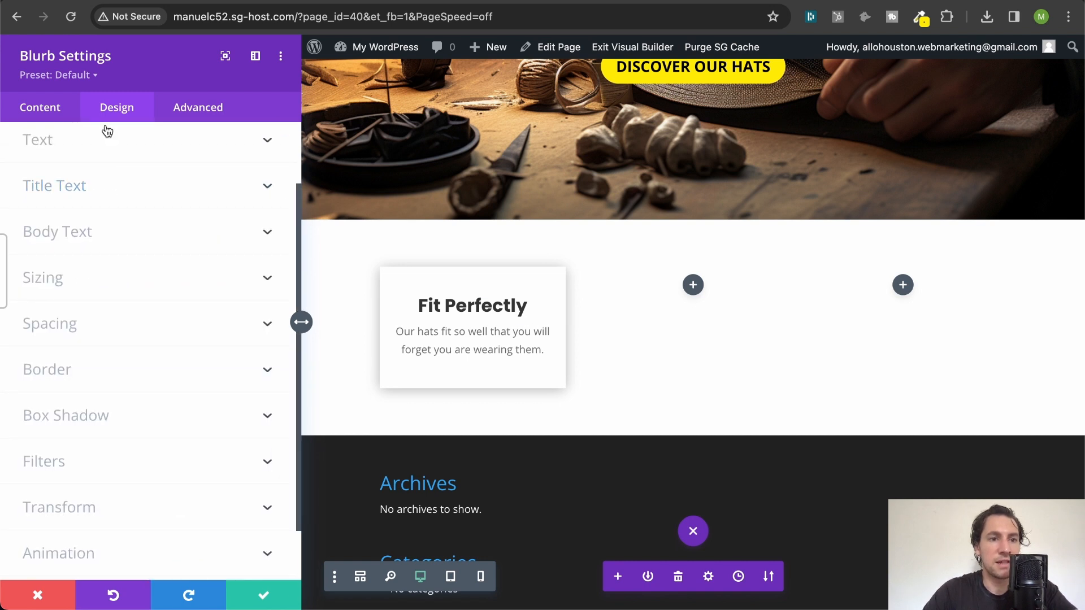
# - Set the blurb's body text size to 16px
pyautogui.click(102, 146)
pyautogui.click(102, 146)
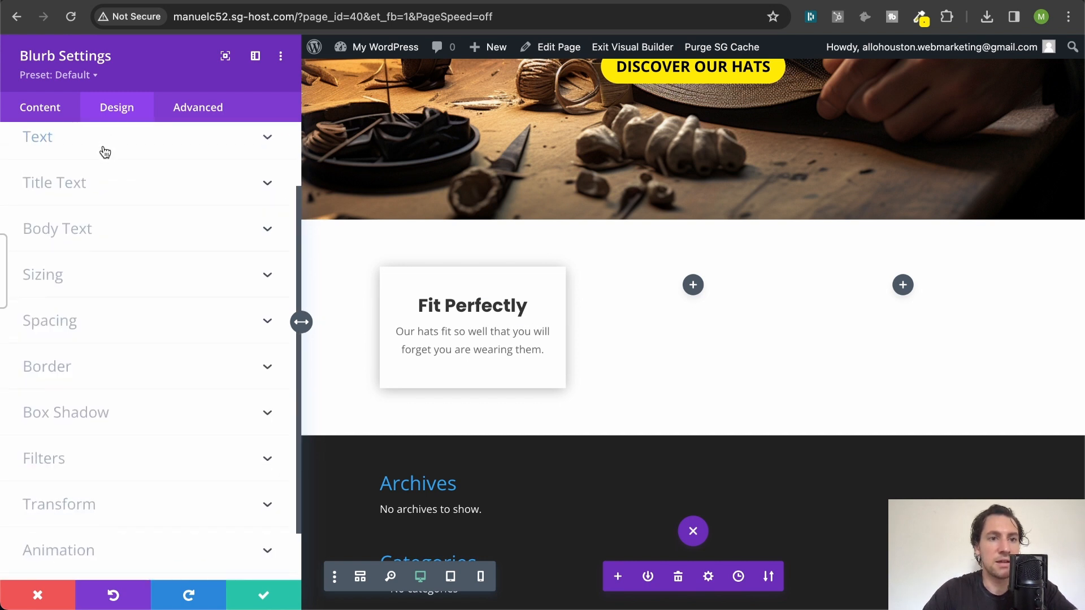
pyautogui.click(89, 230)
pyautogui.scroll(-2, 135, 274)
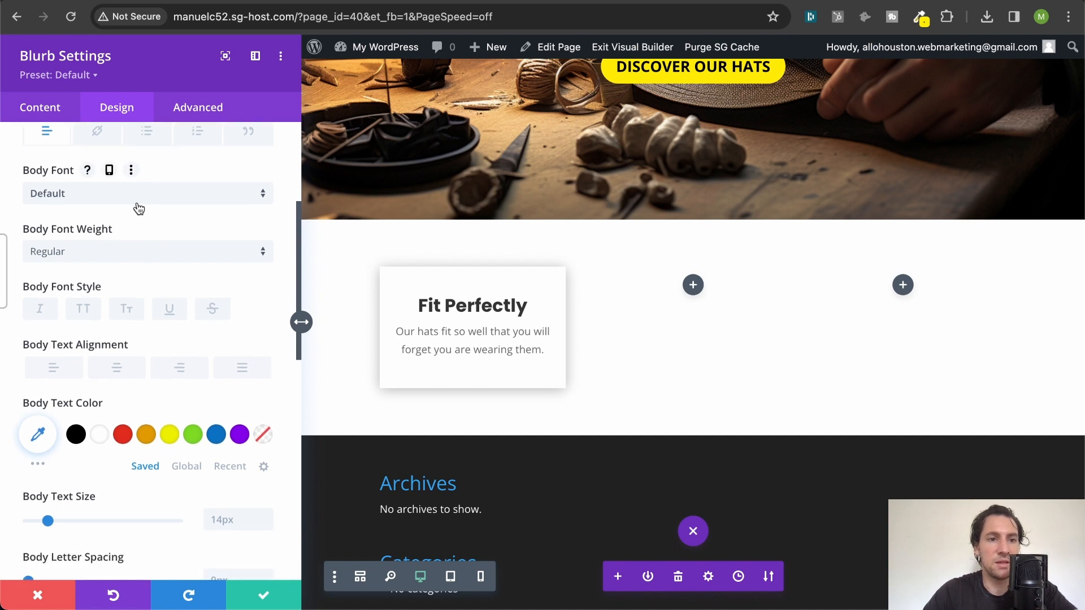
pyautogui.scroll(-3, 130, 260)
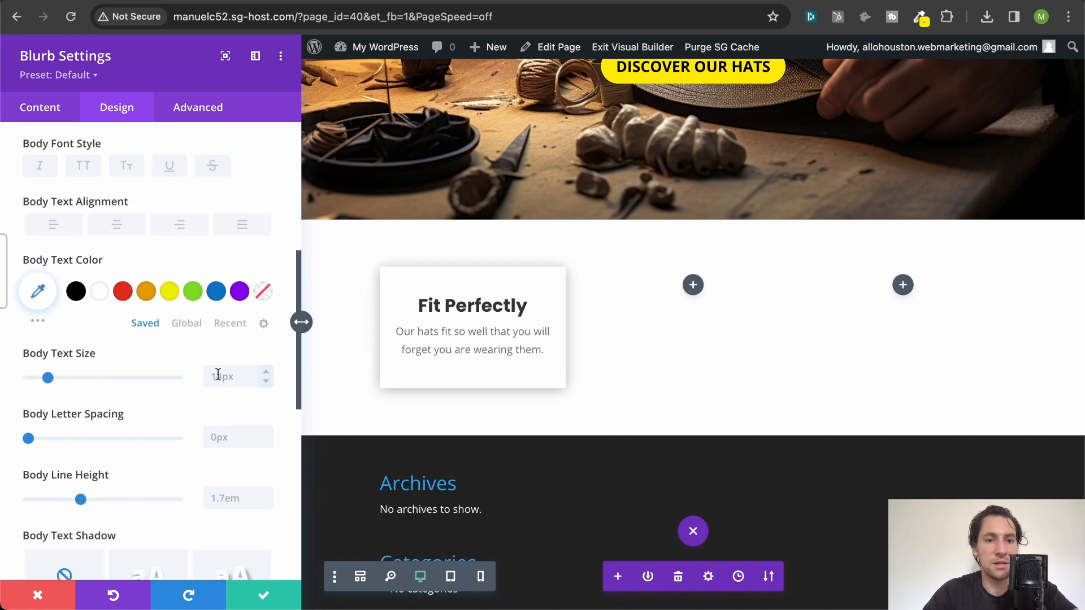
pyautogui.click(218, 376)
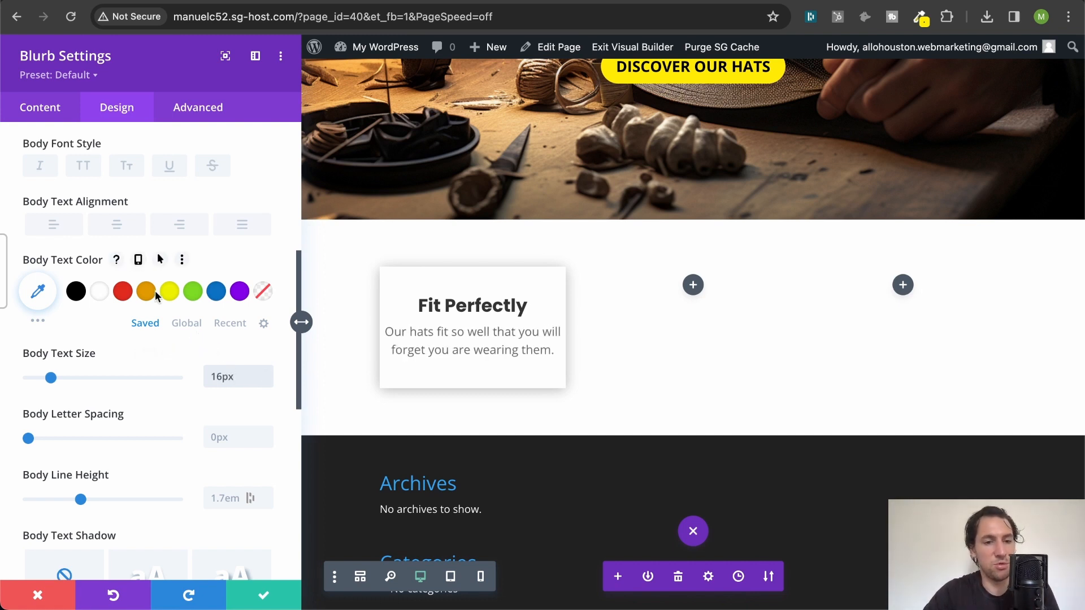
pyautogui.scroll(3, 142, 304)
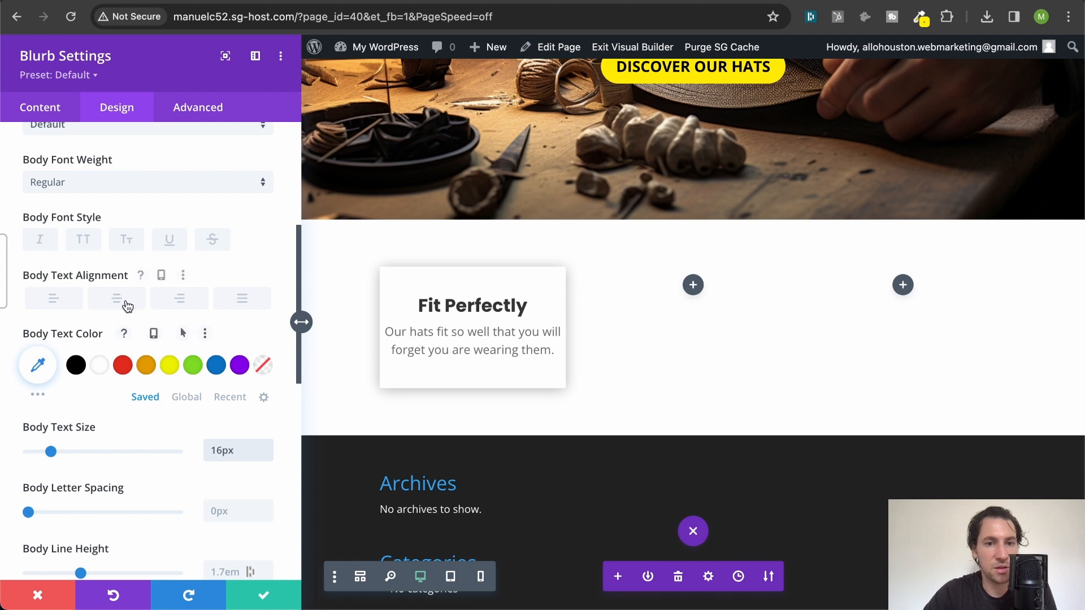
pyautogui.scroll(2, 119, 252)
pyautogui.scroll(2, 118, 252)
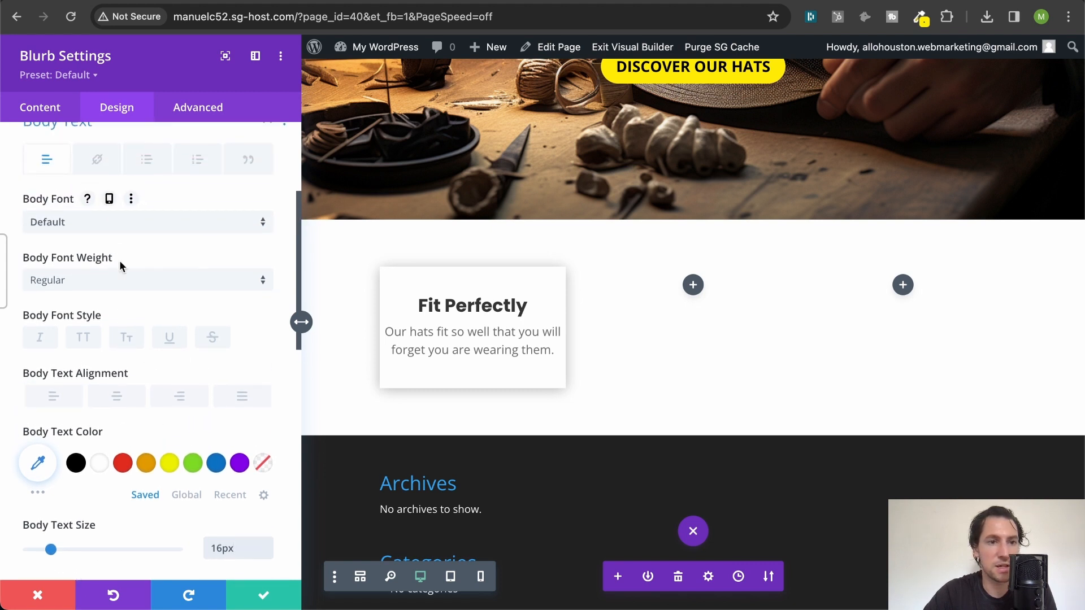
pyautogui.scroll(3, 134, 300)
pyautogui.click(107, 192)
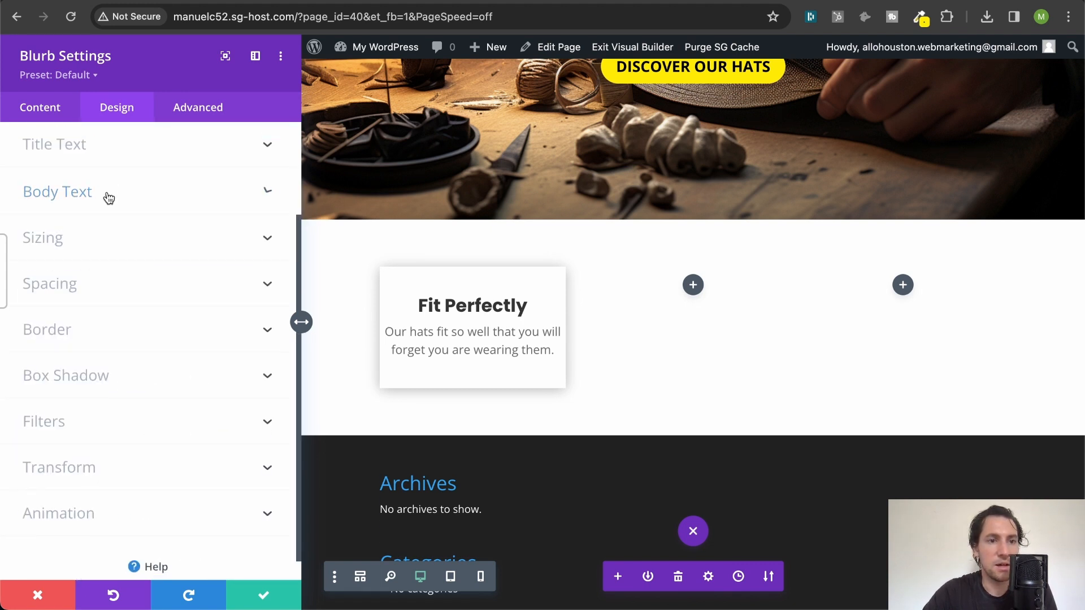
# - Set the blurb's linked left and right padding to 10px
pyautogui.click(112, 285)
pyautogui.scroll(-5, 104, 287)
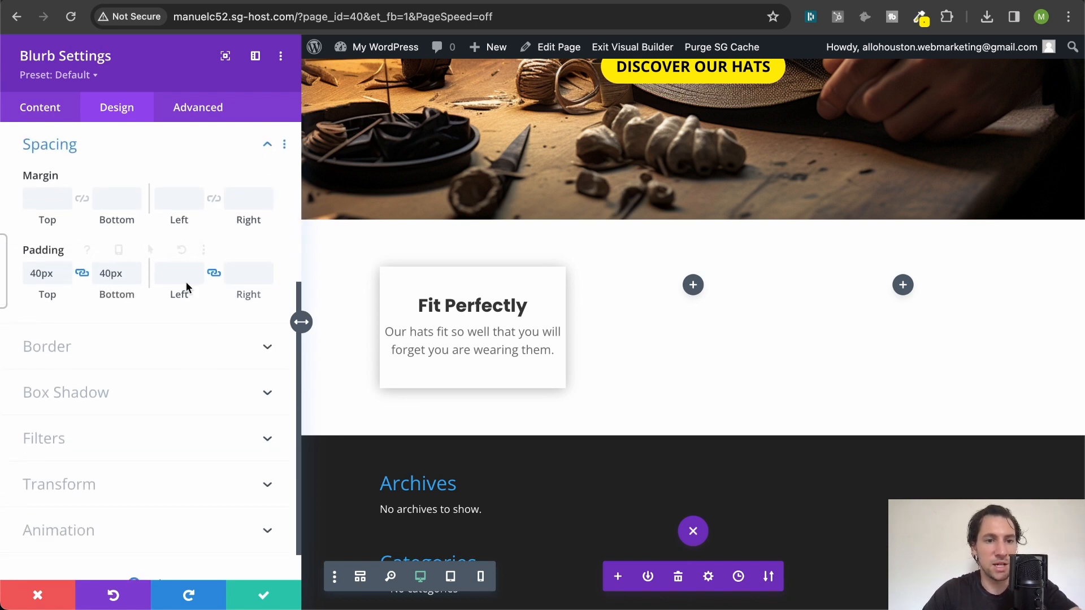
pyautogui.click(172, 277)
pyautogui.write('10')
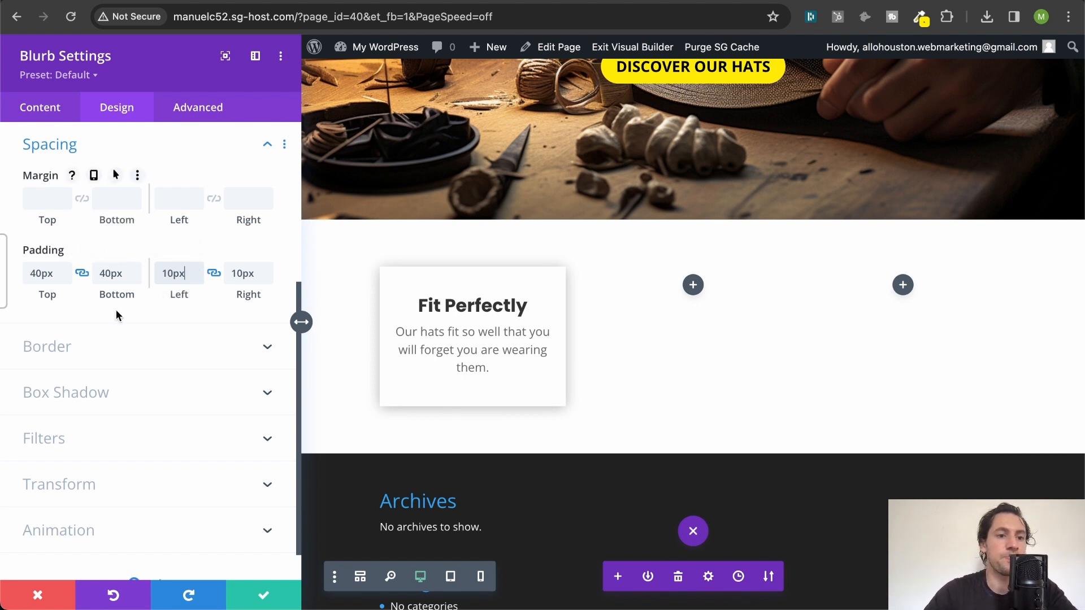
pyautogui.scroll(3, 119, 392)
pyautogui.scroll(2, 119, 393)
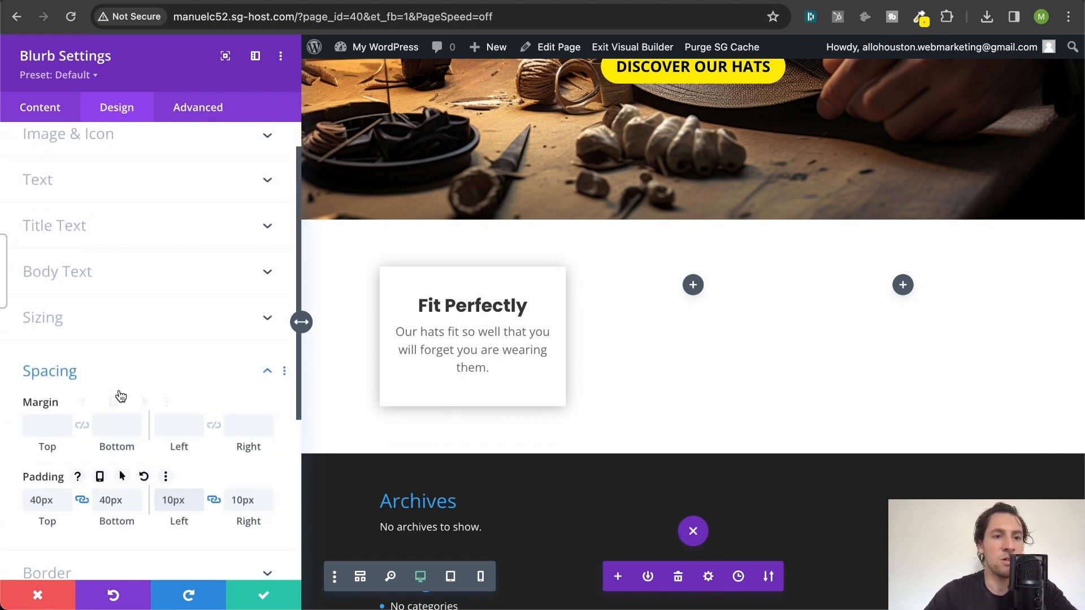
pyautogui.click(85, 360)
# - Round all four corners of the blurb's border to 20px and save the blurb settings
pyautogui.scroll(-2, 91, 220)
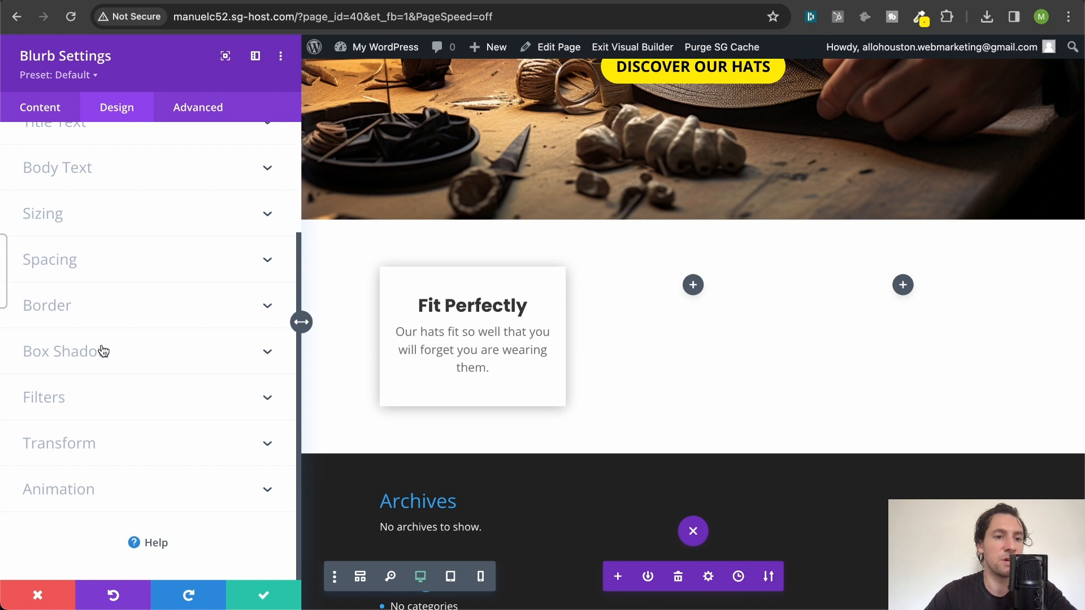
pyautogui.click(107, 315)
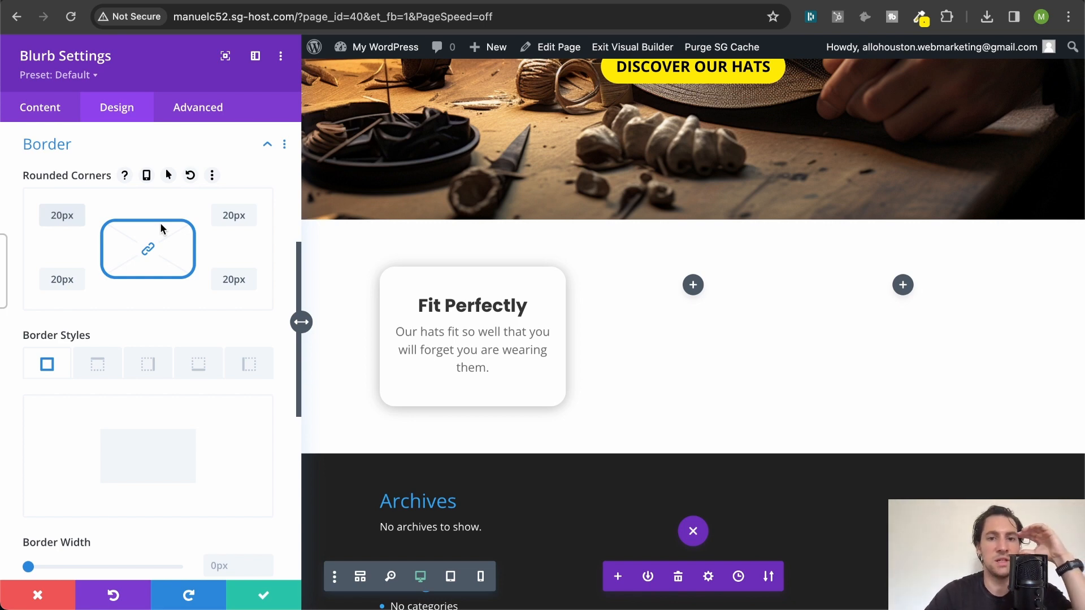
pyautogui.click(261, 593)
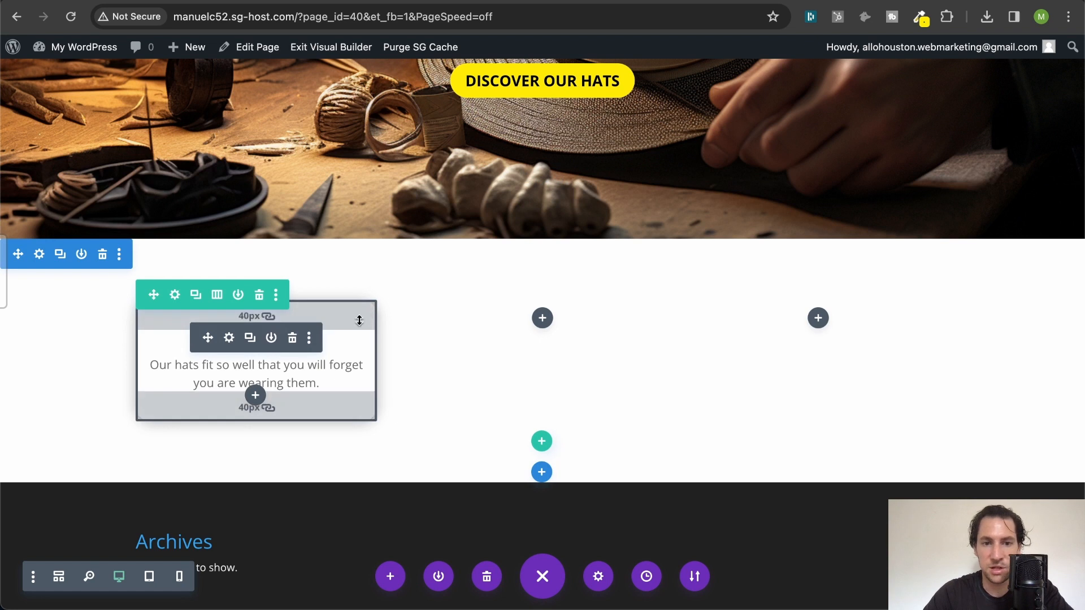
# - Duplicate the Fit Perfectly blurb twice, placing one copy in the middle column and one in the third column
pyautogui.click(252, 340)
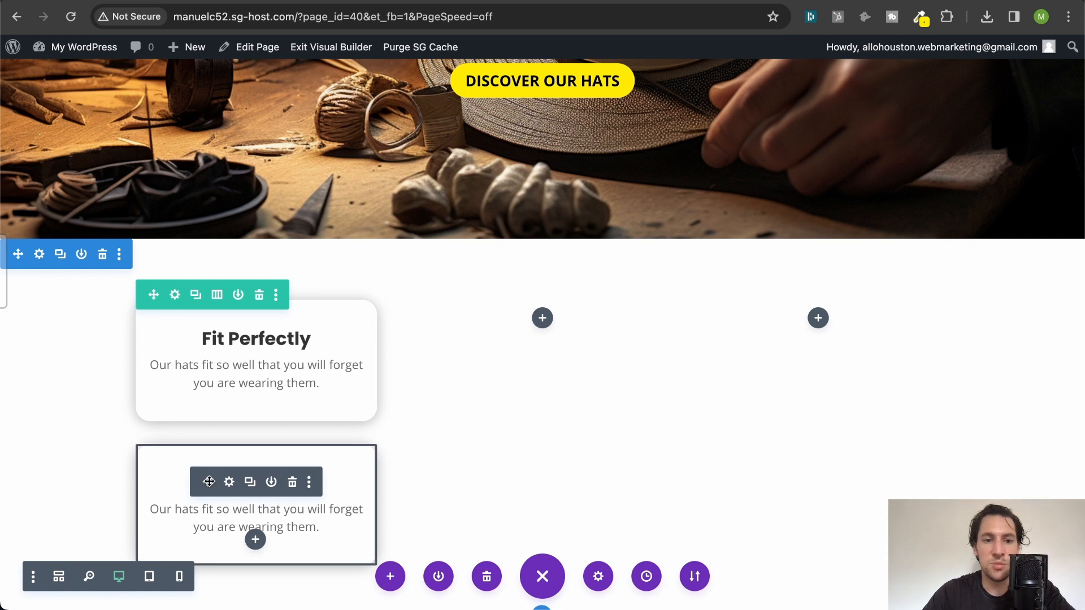
pyautogui.moveTo(209, 482); pyautogui.dragTo(532, 281)
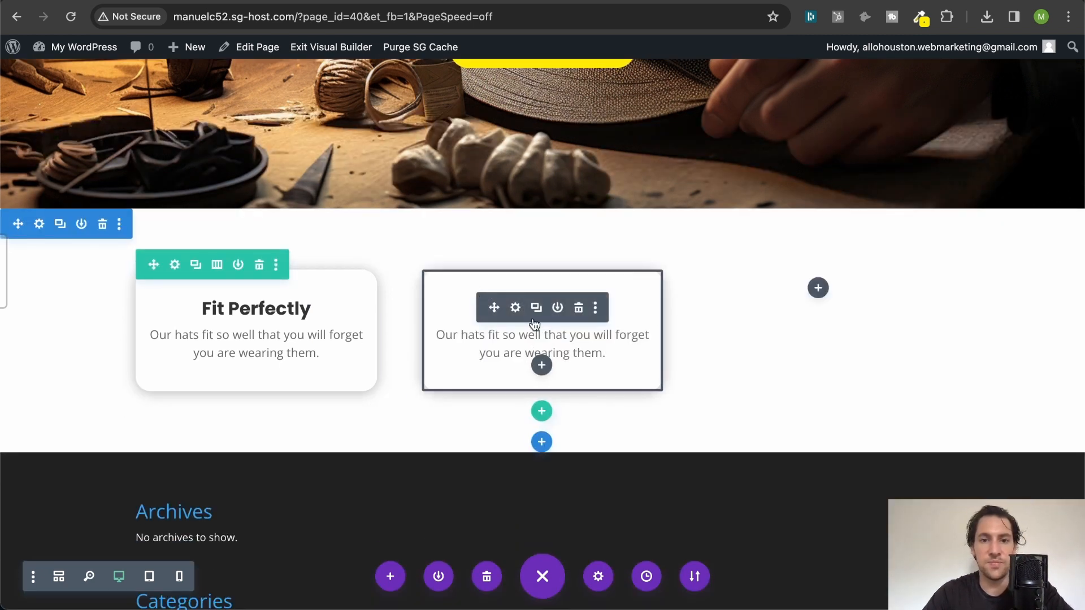
pyautogui.click(541, 311)
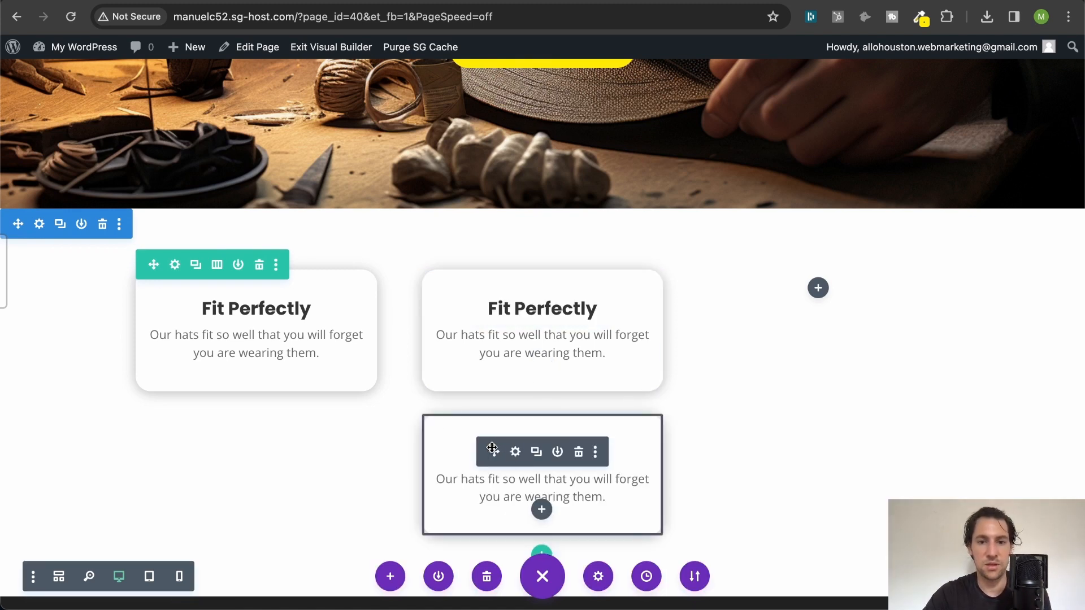
pyautogui.moveTo(492, 448); pyautogui.dragTo(823, 258)
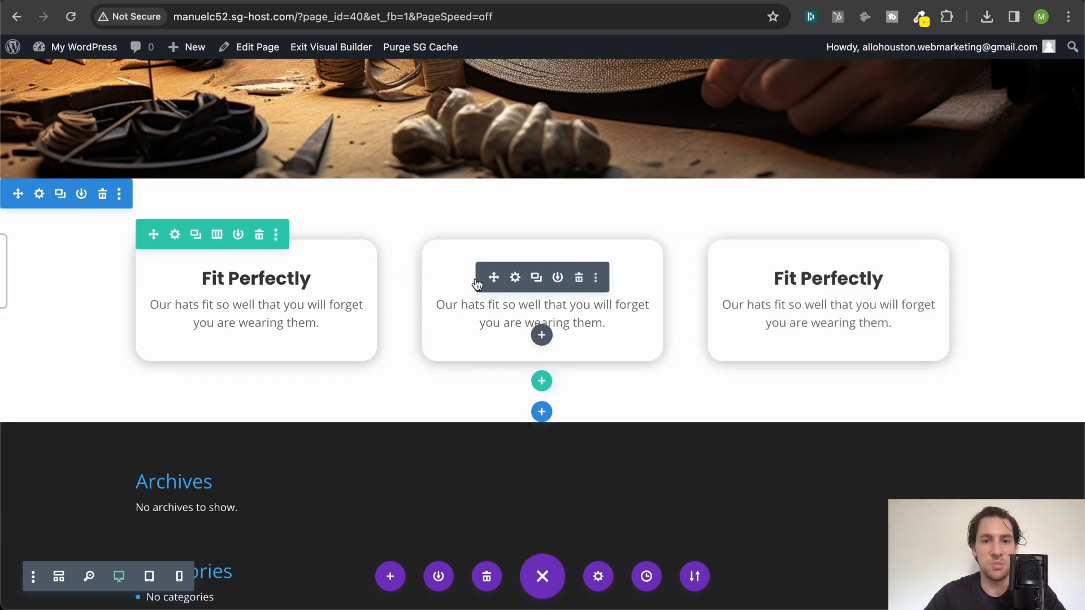
# - Insert a single-column row below the three blurbs and add a Text module to it
pyautogui.click(542, 381)
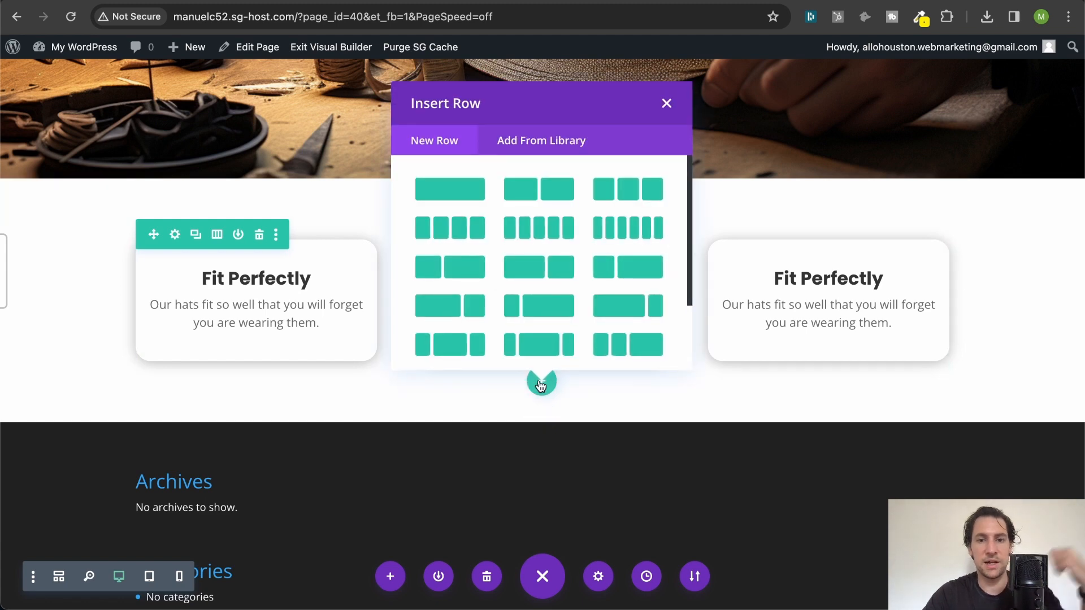
pyautogui.click(442, 188)
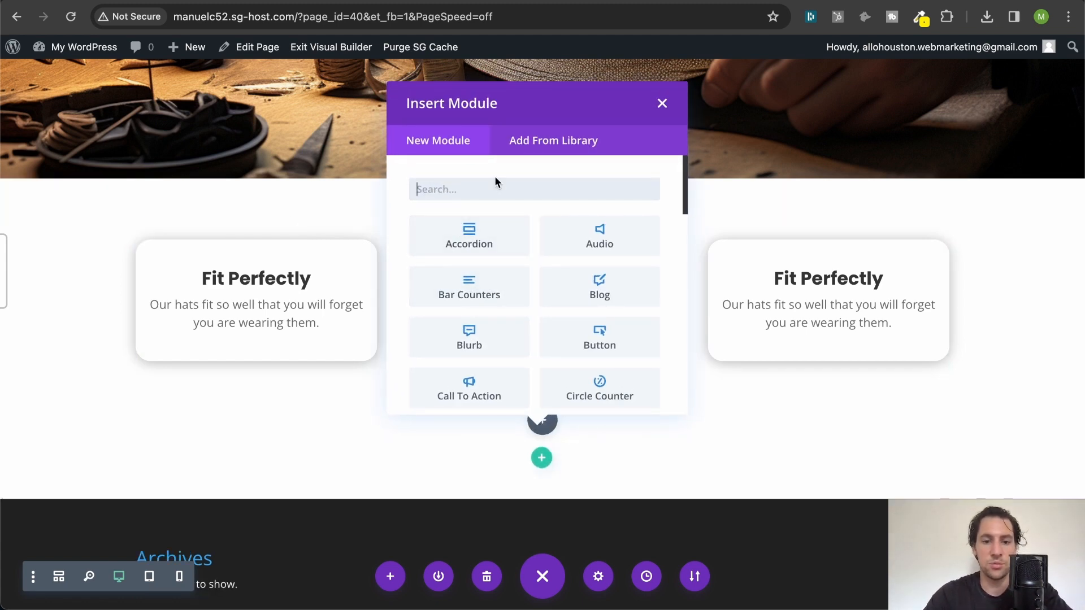
pyautogui.write('text')
pyautogui.click(488, 227)
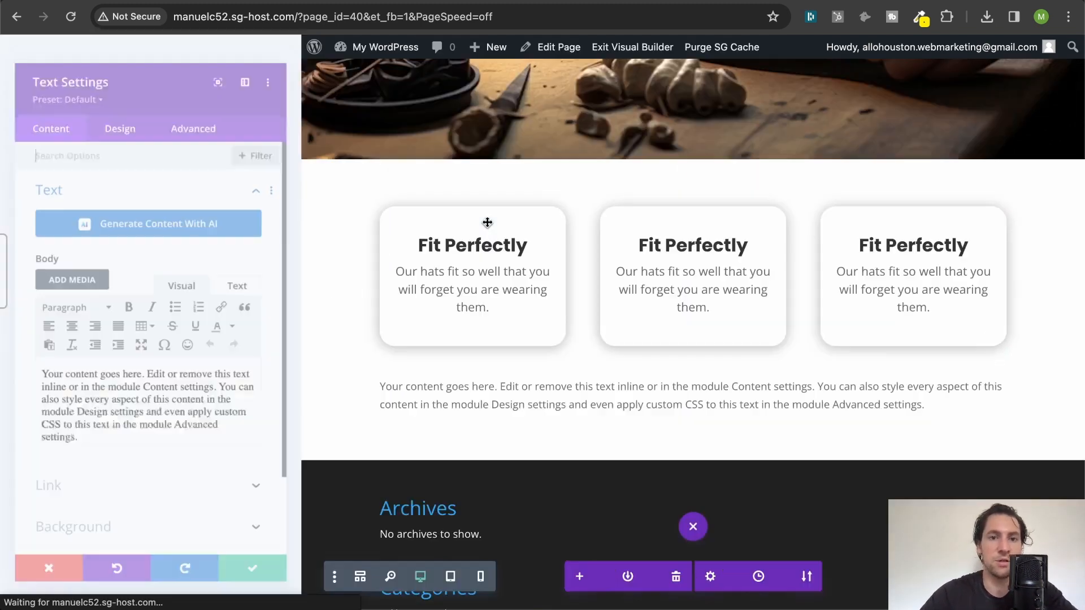
# - Replace the text module's placeholder content with "Features That You Will Love"
pyautogui.press('super+a')
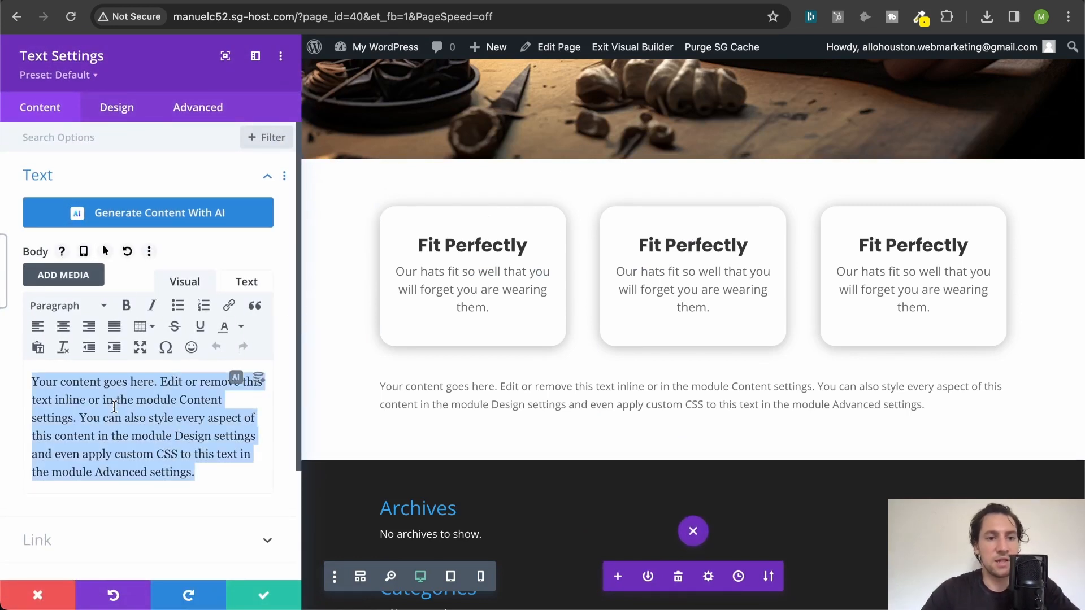
pyautogui.press('BackSpace')
pyautogui.write('Features')
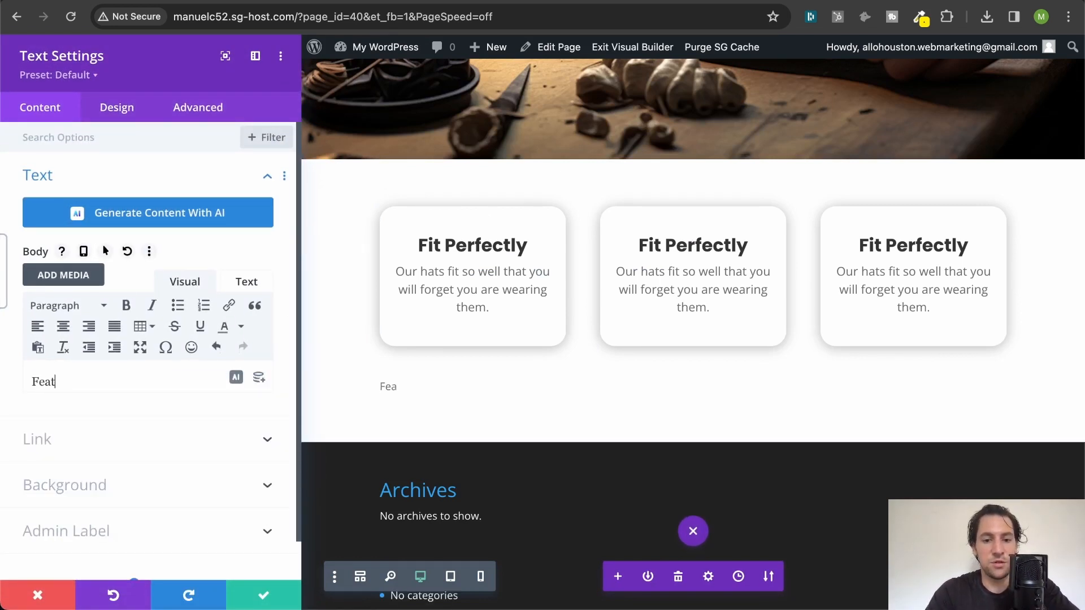
pyautogui.write('You Will Love')
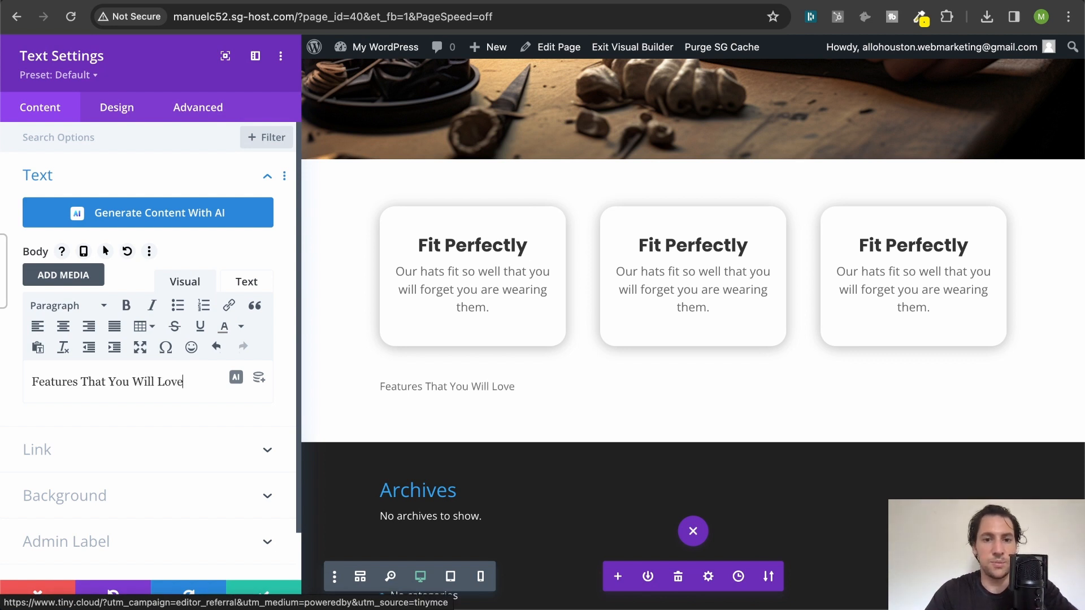
# - Format the "Features That You Will Love" text as Heading 2
pyautogui.click(115, 108)
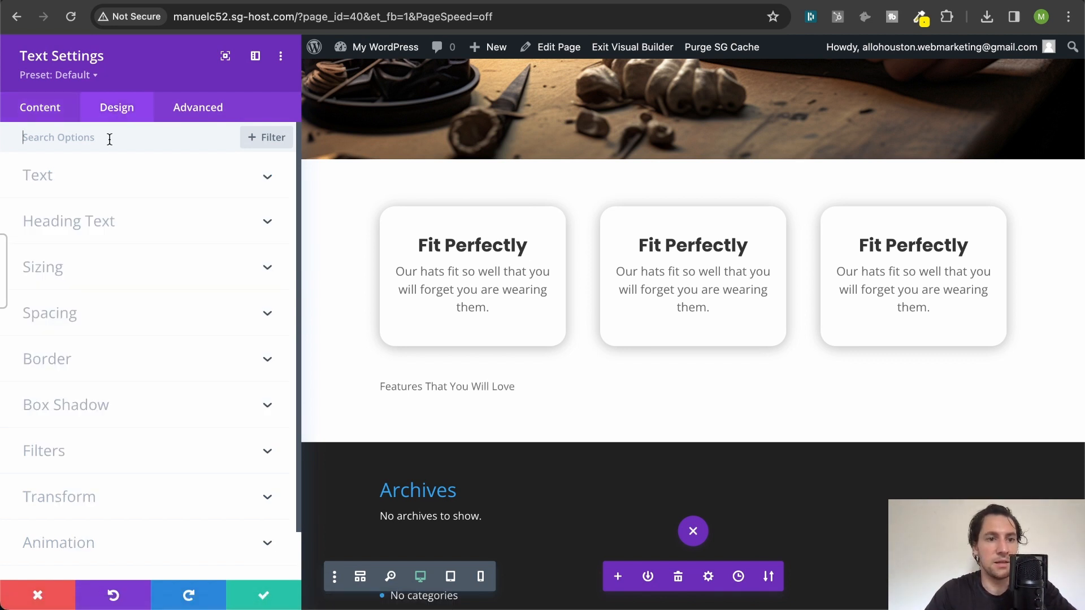
pyautogui.click(103, 222)
pyautogui.click(84, 182)
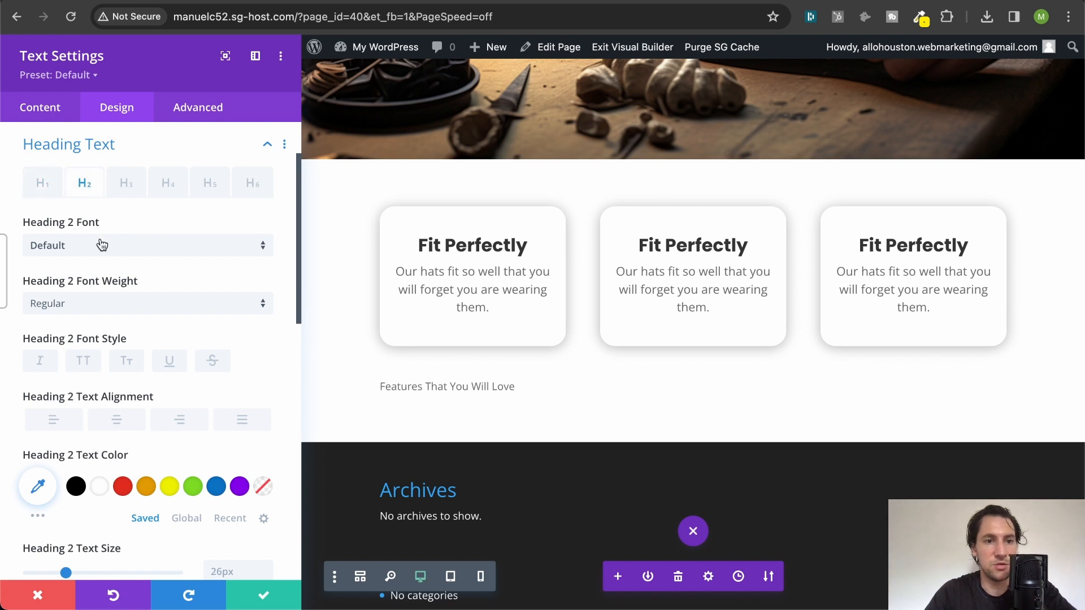
pyautogui.click(63, 122)
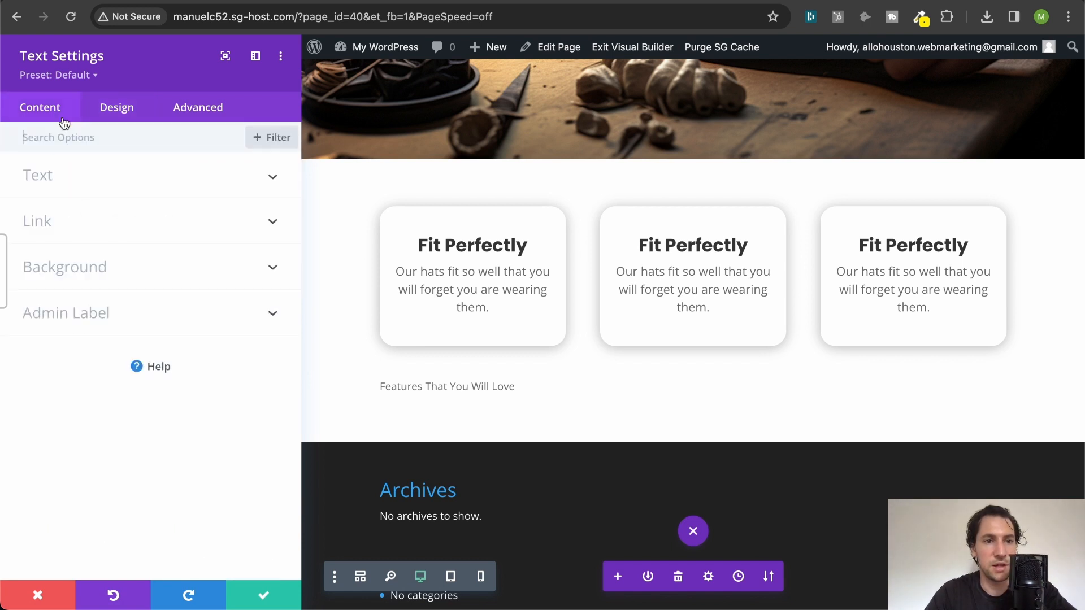
pyautogui.click(87, 176)
pyautogui.tripleClick(109, 384)
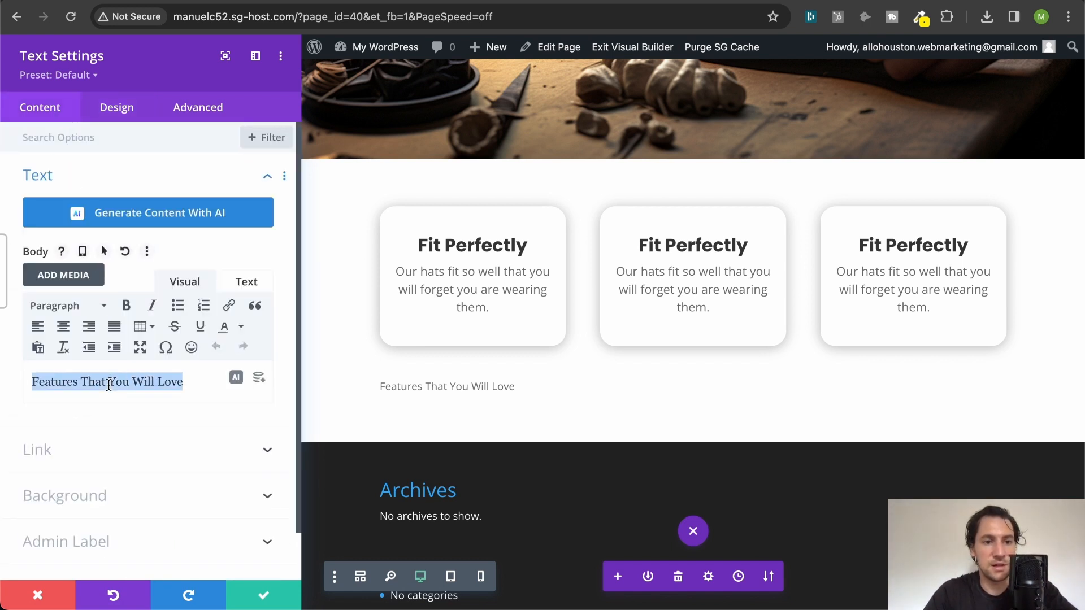
pyautogui.click(99, 305)
pyautogui.click(96, 400)
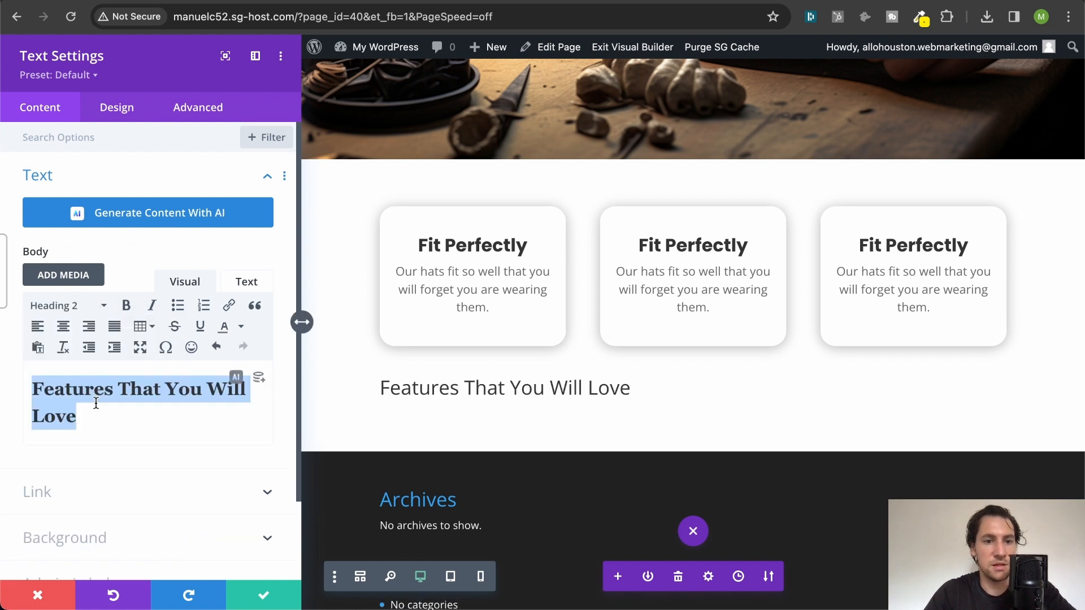
# - Set the features heading's Heading 2 font to Poppins with Bold weight and center its alignment
pyautogui.click(111, 111)
pyautogui.click(113, 218)
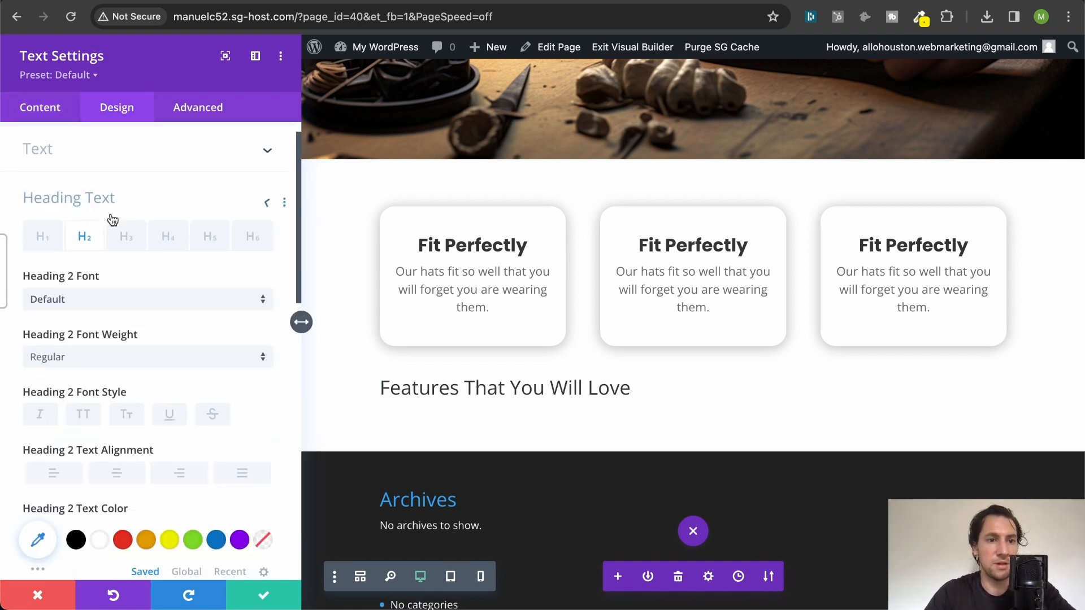
pyautogui.click(112, 245)
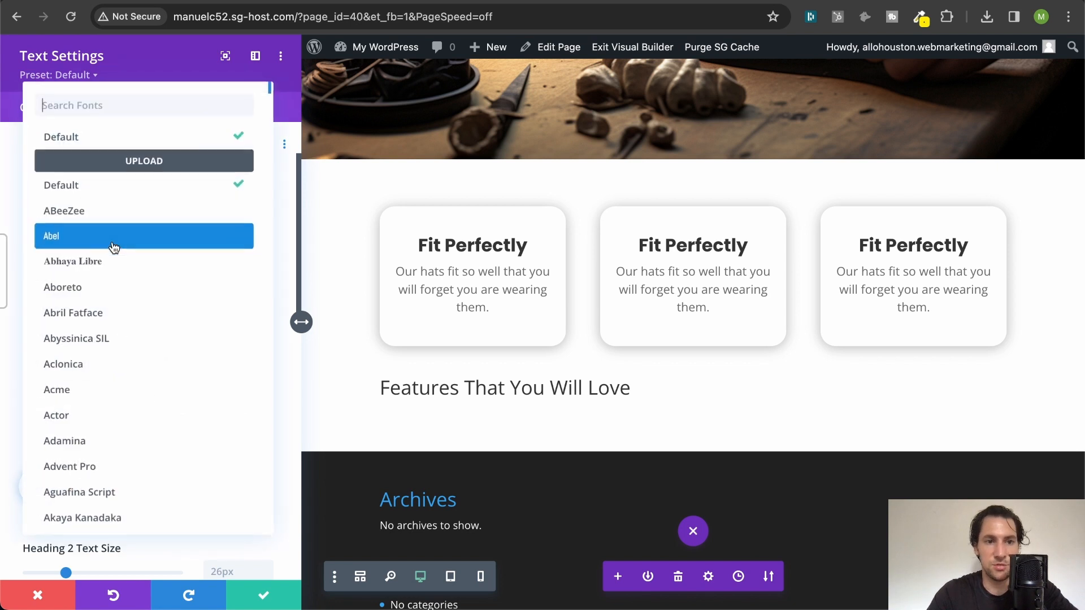
pyautogui.write('pop')
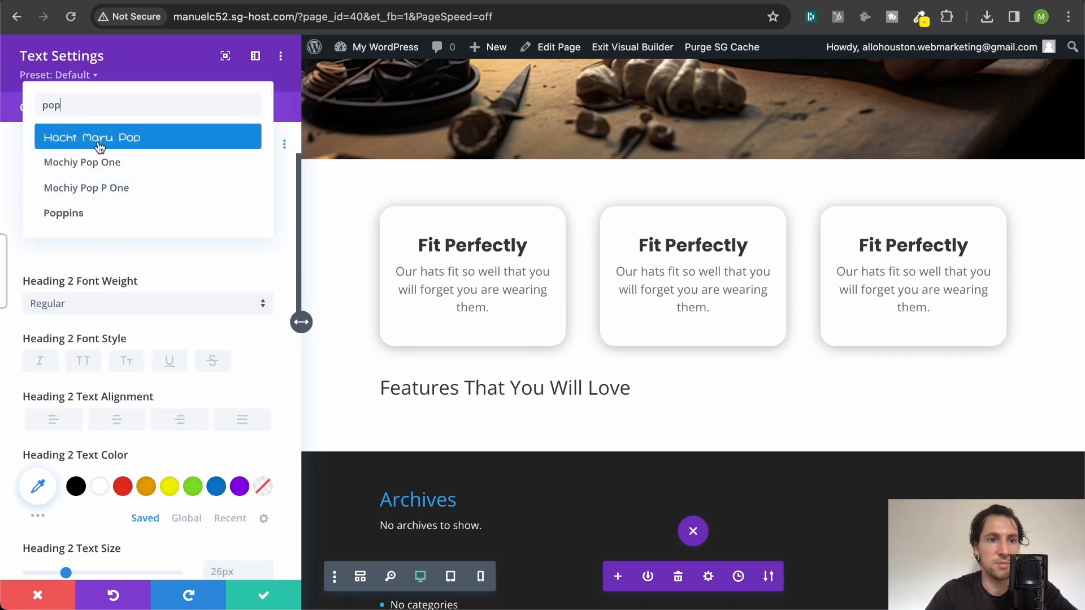
pyautogui.click(83, 217)
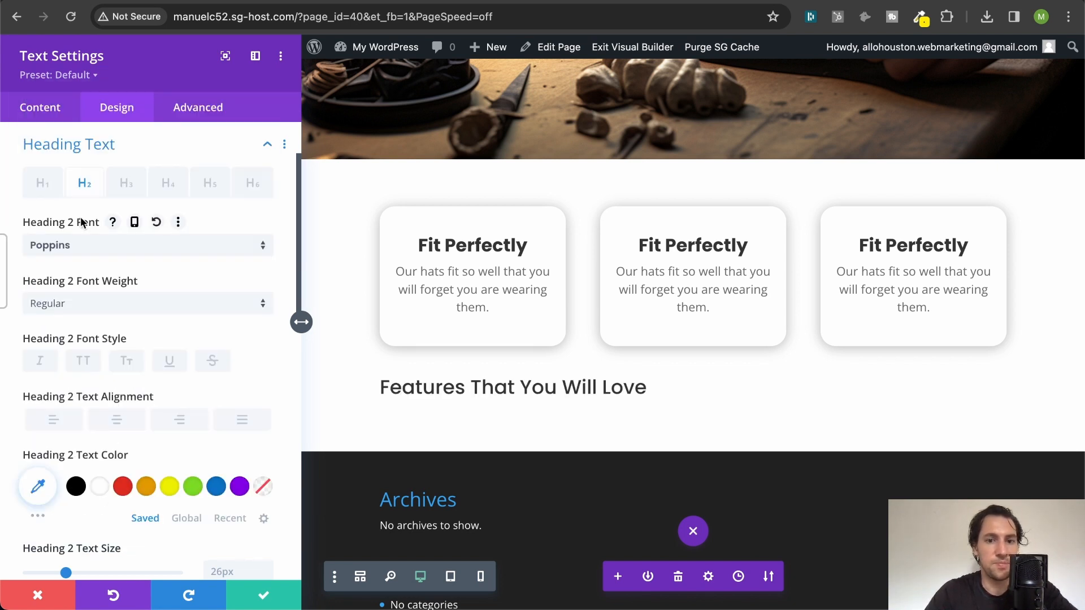
pyautogui.click(123, 317)
pyautogui.click(116, 458)
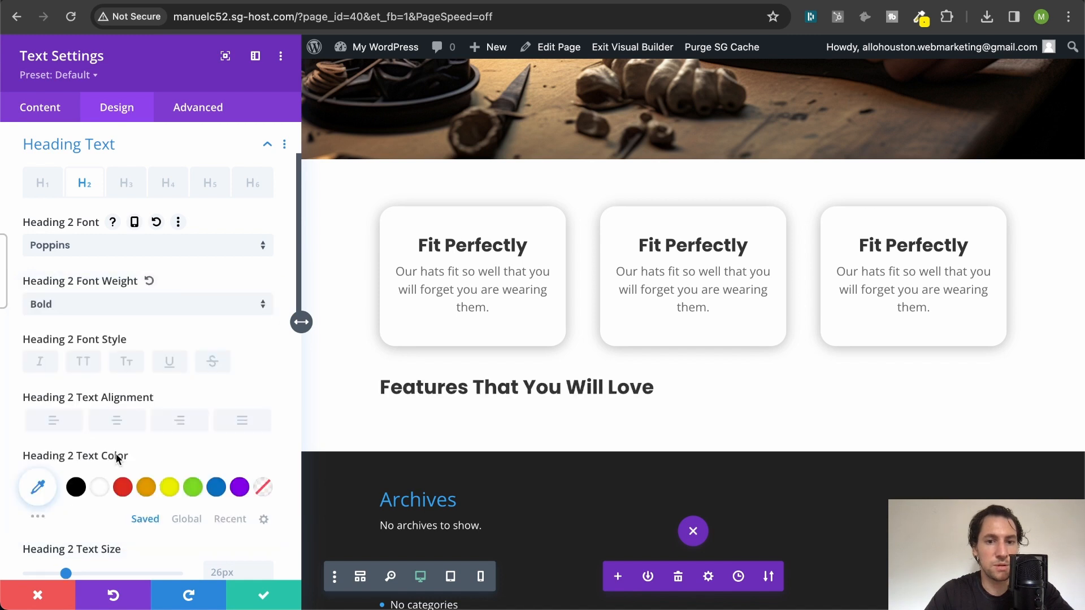
pyautogui.click(119, 420)
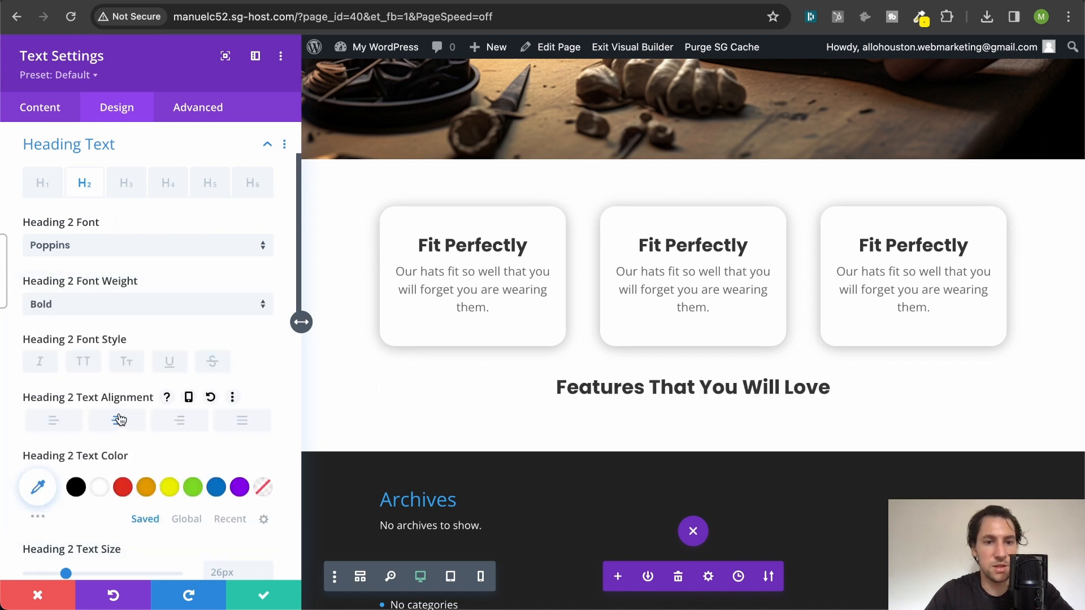
# - Set the Heading 2 text size to 44px and save the text module's settings
pyautogui.scroll(-5, 120, 417)
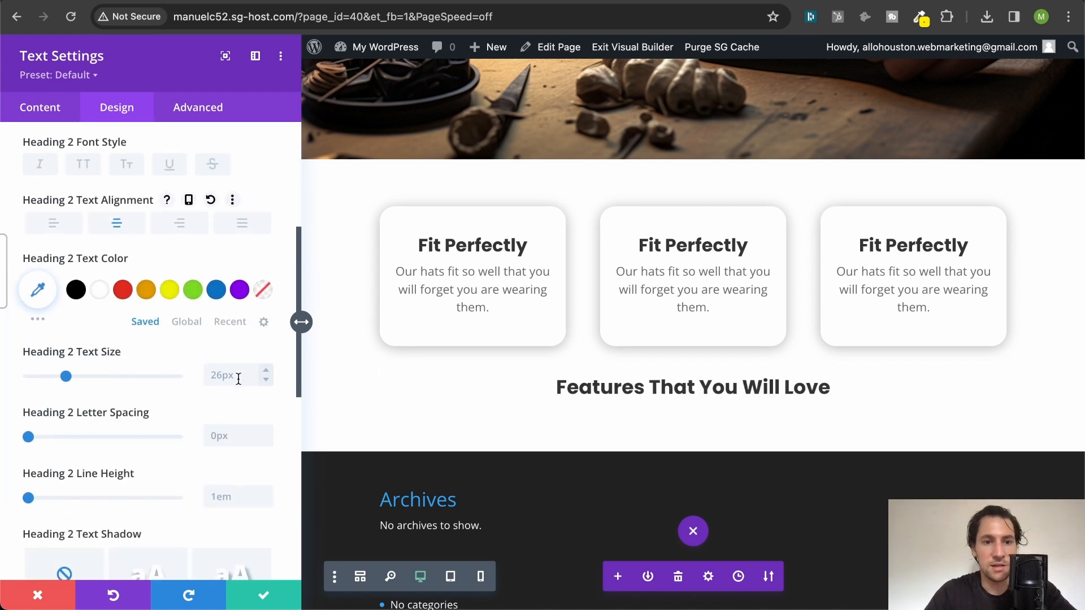
pyautogui.click(238, 378)
pyautogui.write('46')
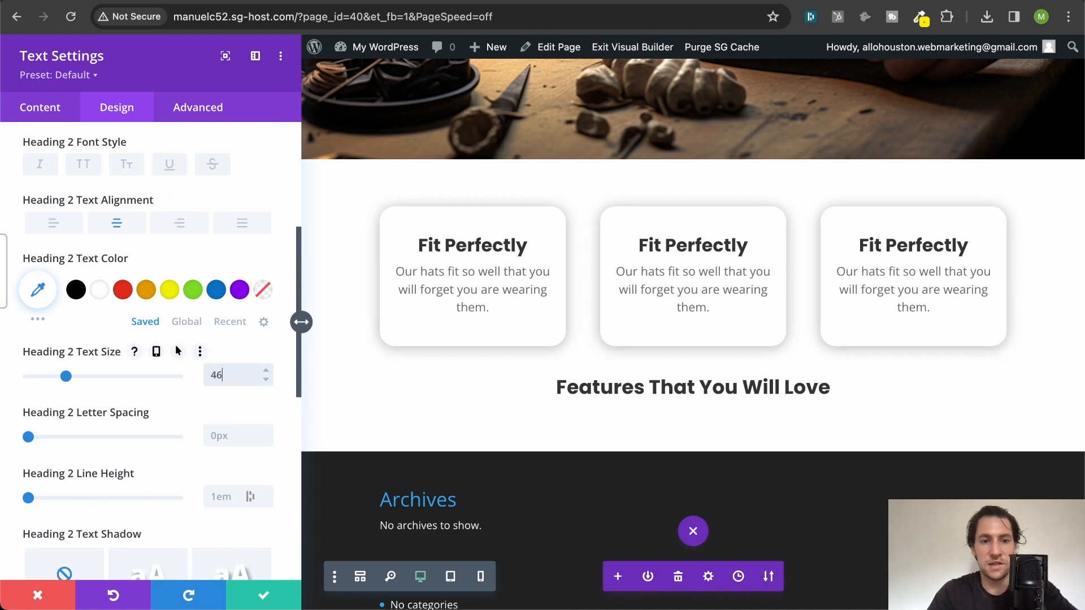
pyautogui.write('px')
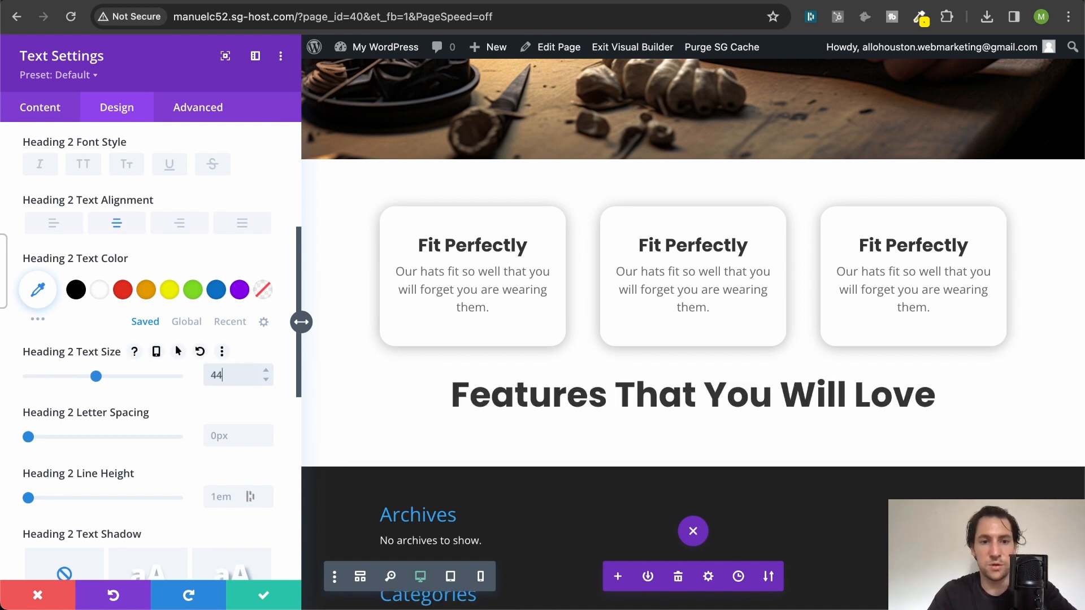
pyautogui.write('px')
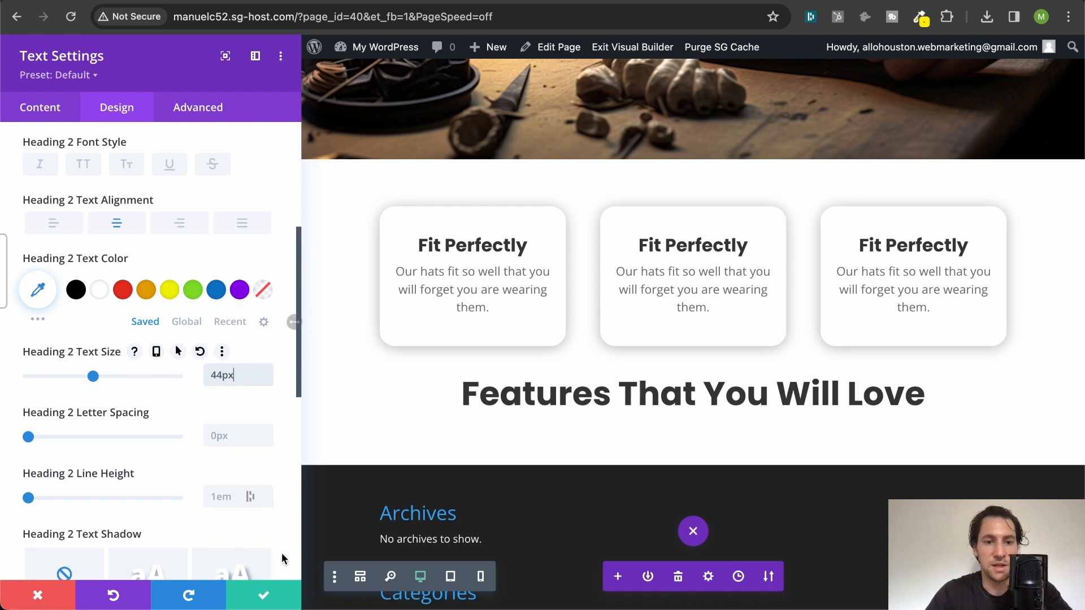
pyautogui.click(263, 595)
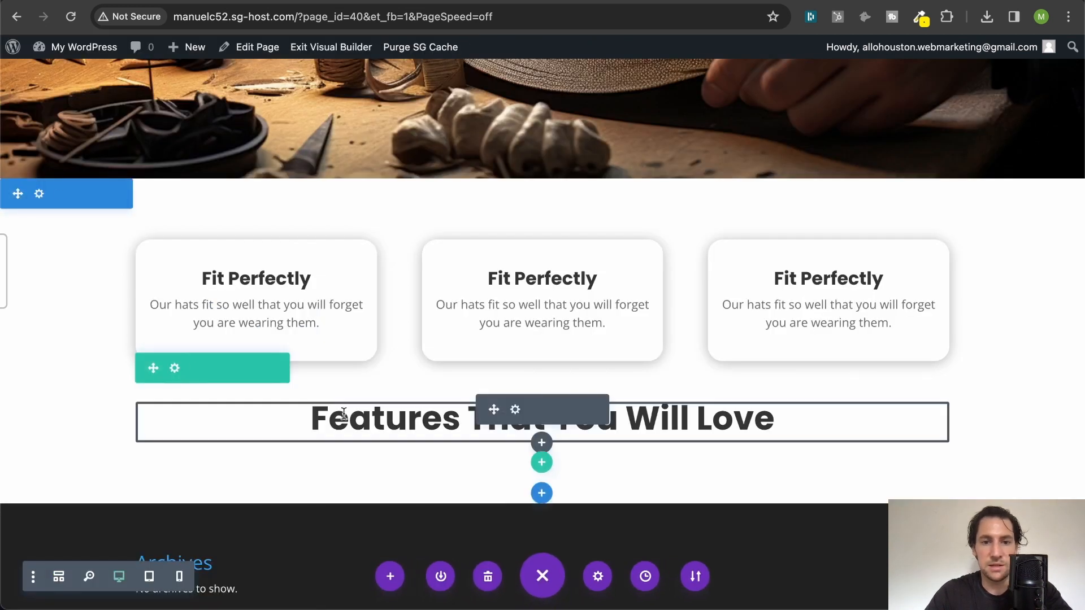
pyautogui.scroll(-1, 476, 225)
pyautogui.moveTo(477, 220); pyautogui.dragTo(447, 384)
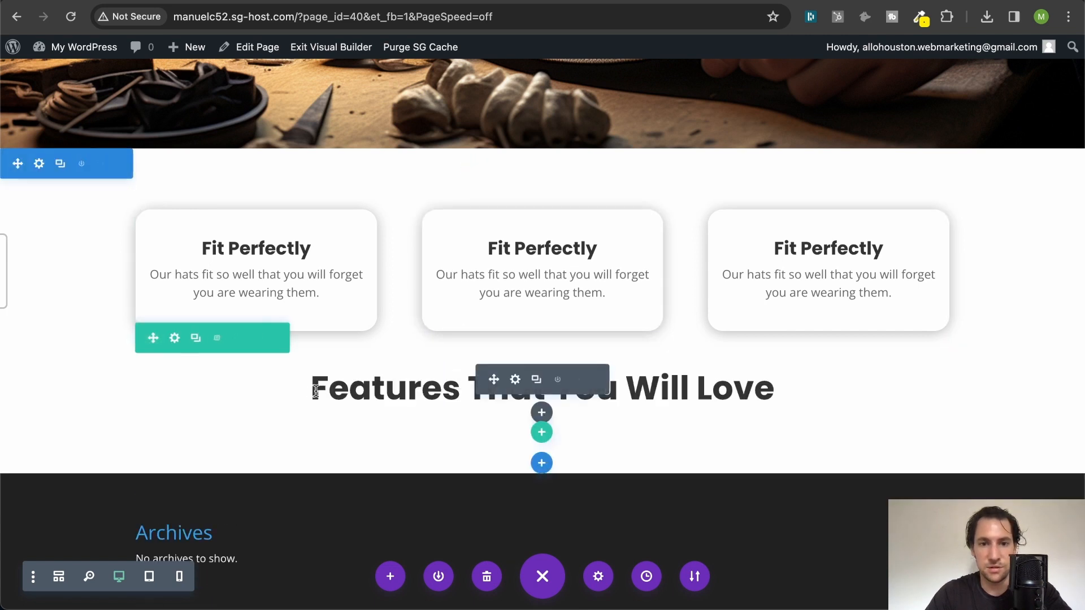
pyautogui.click(208, 389)
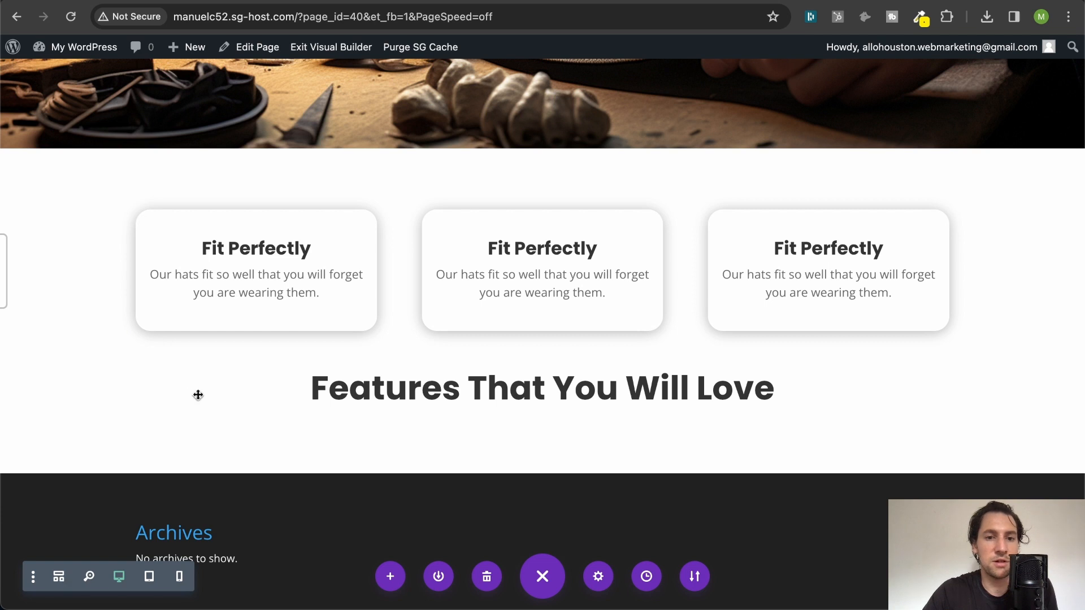
# - Move the row holding the features heading above the three-blurb row using wireframe view, and return to the visual page view
pyautogui.click(59, 577)
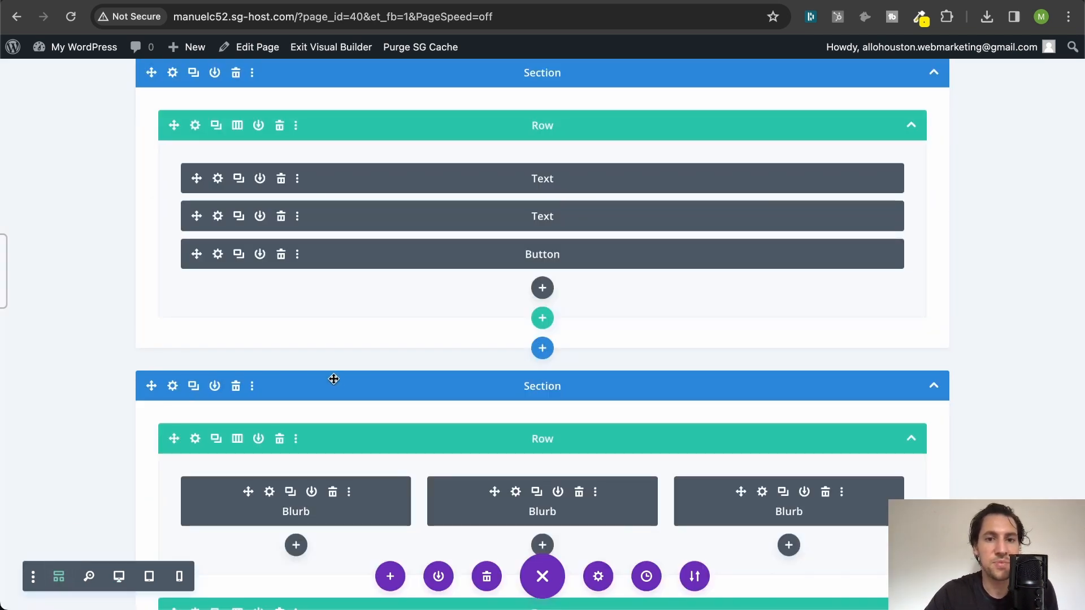
pyautogui.scroll(-5, 301, 391)
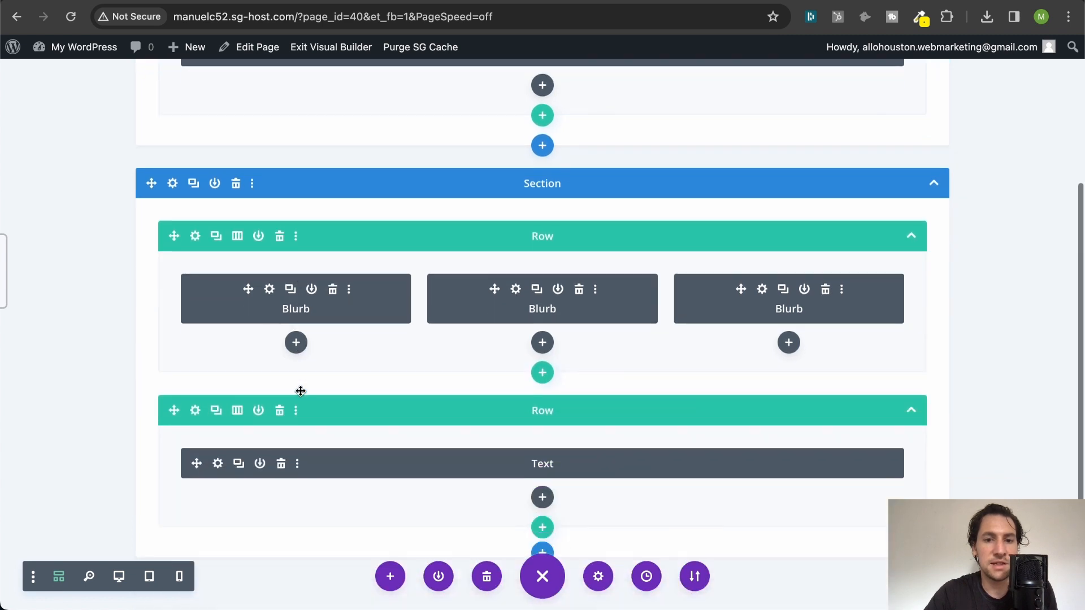
pyautogui.moveTo(236, 219)
pyautogui.mouseDown()
pyautogui.moveTo(230, 199)
pyautogui.moveTo(223, 225)
pyautogui.mouseUp()
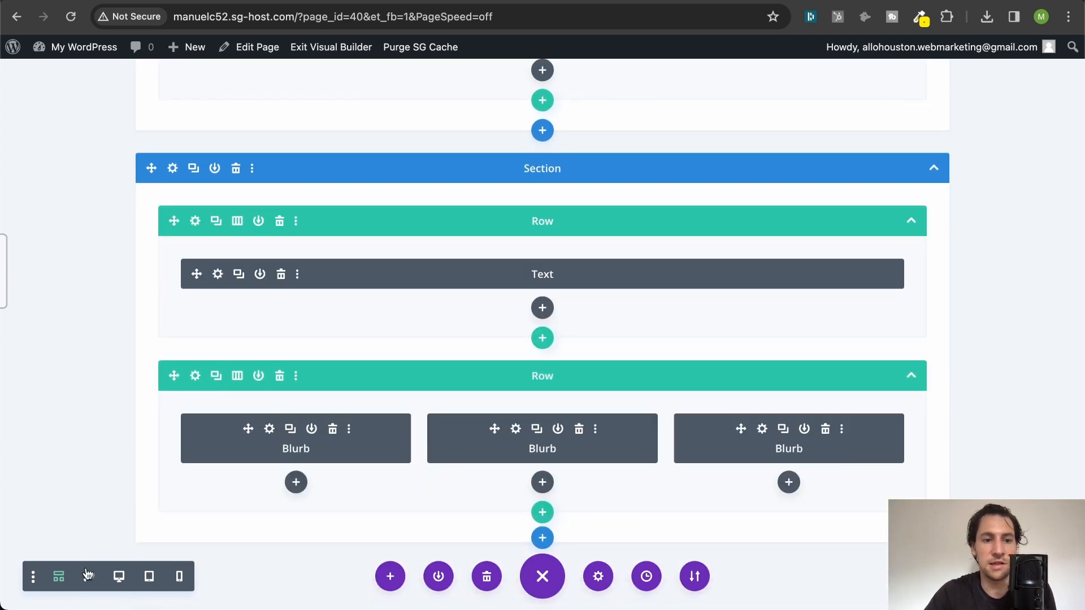
pyautogui.click(57, 582)
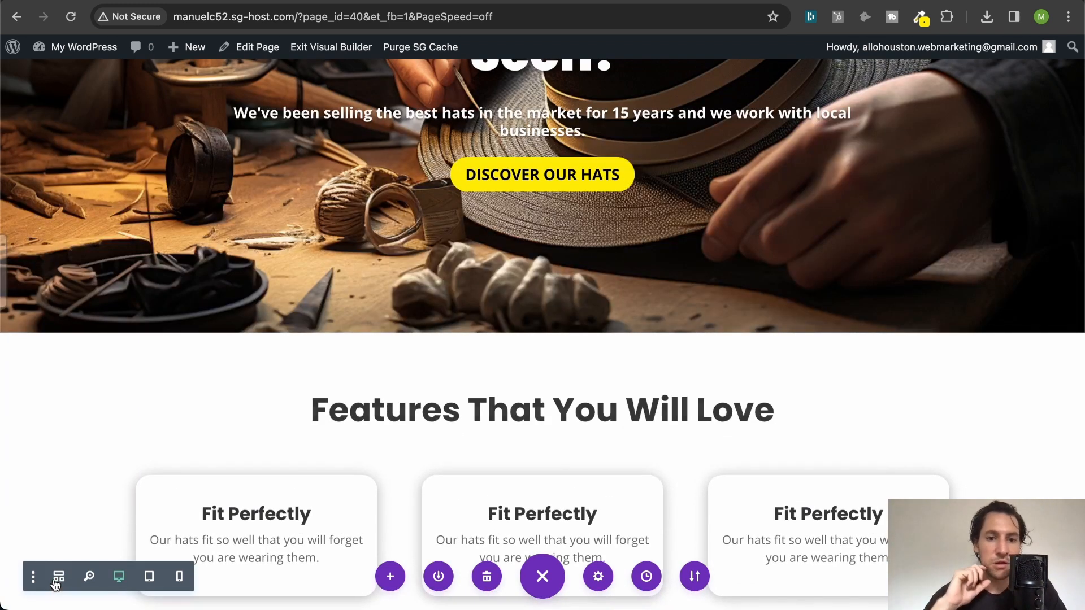
# - Change the middle blurb's title to "Looks Fancy" and replace its body with text beginning "You will look"
pyautogui.scroll(-3, 228, 338)
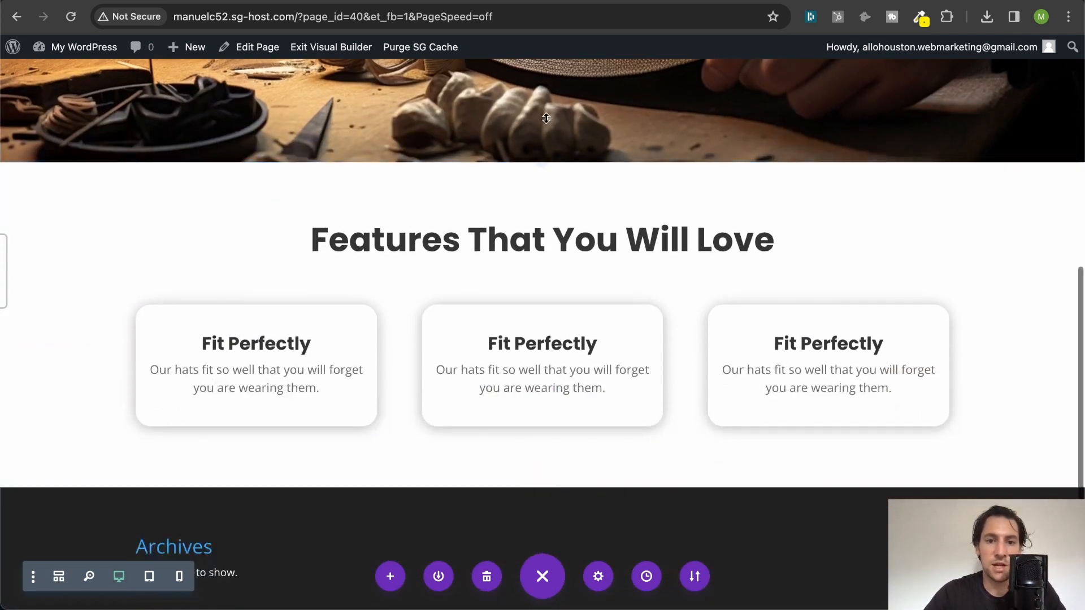
pyautogui.click(516, 343)
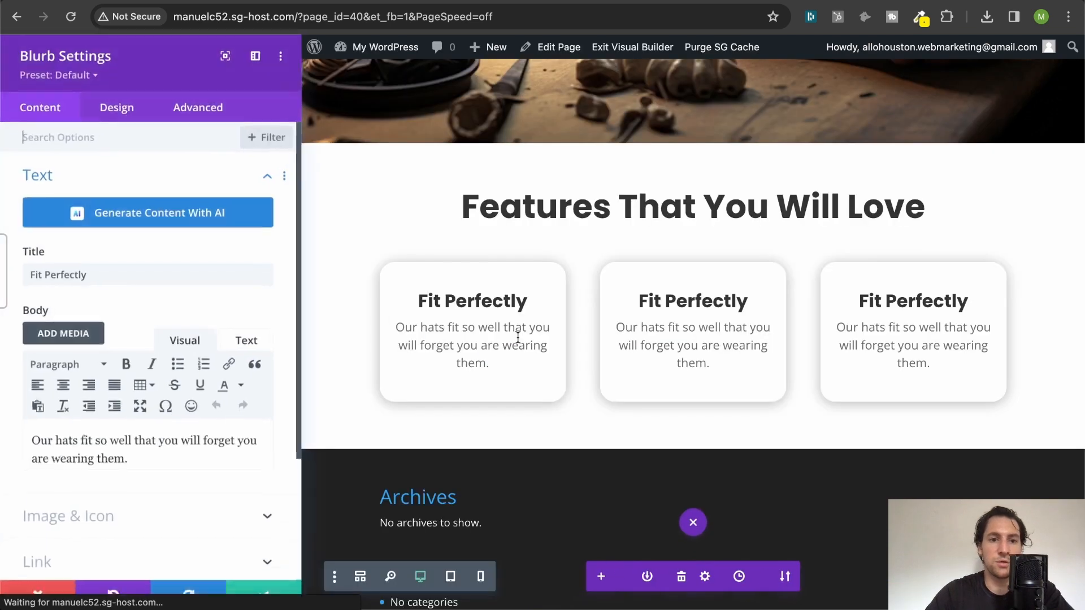
pyautogui.tripleClick(95, 275)
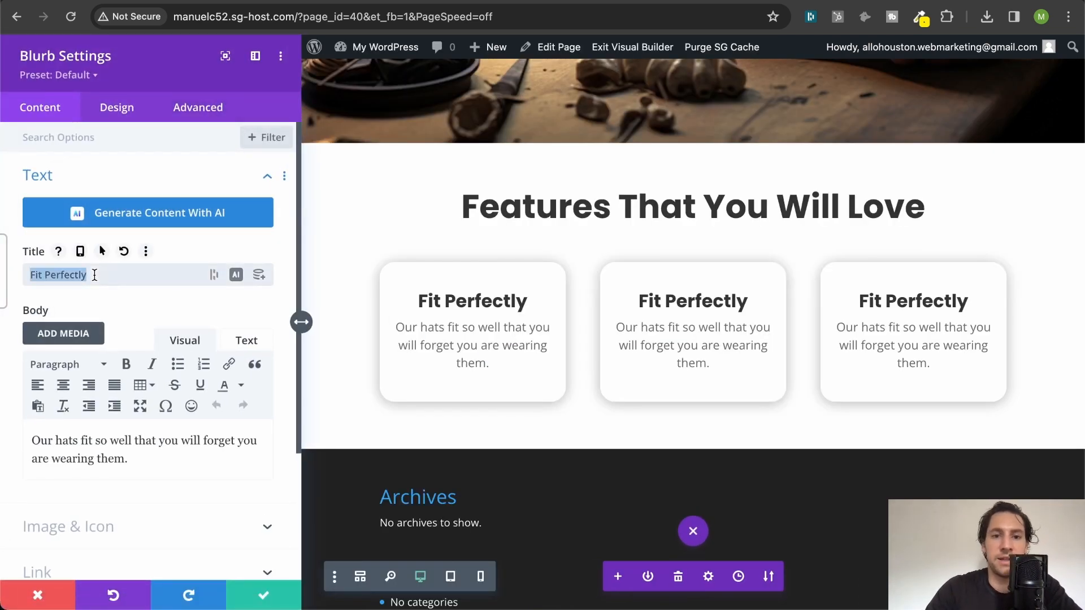
pyautogui.write('Looks Fancy')
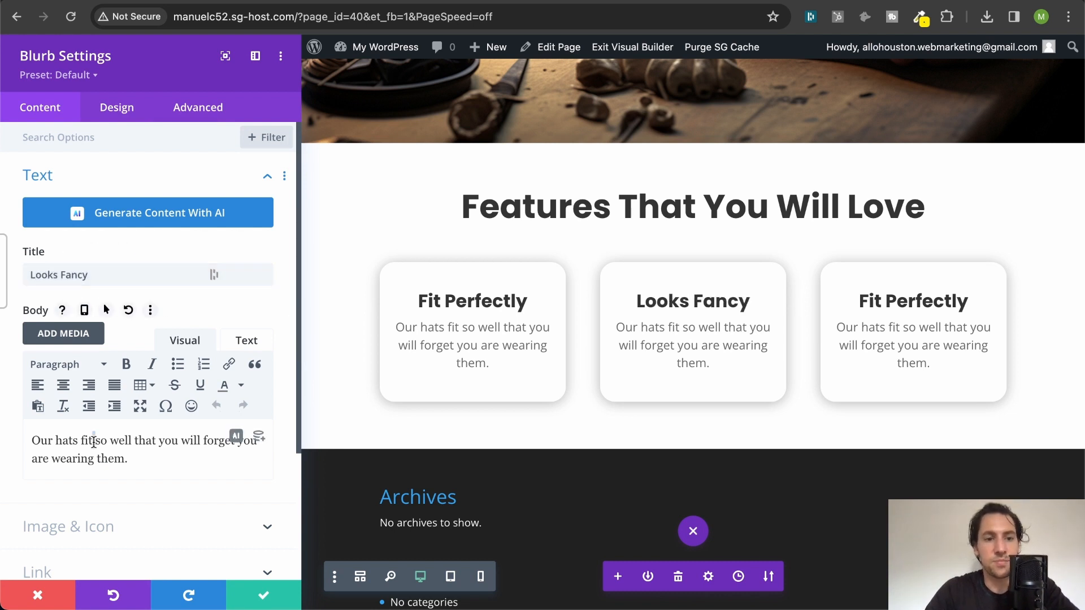
pyautogui.tripleClick(237, 441)
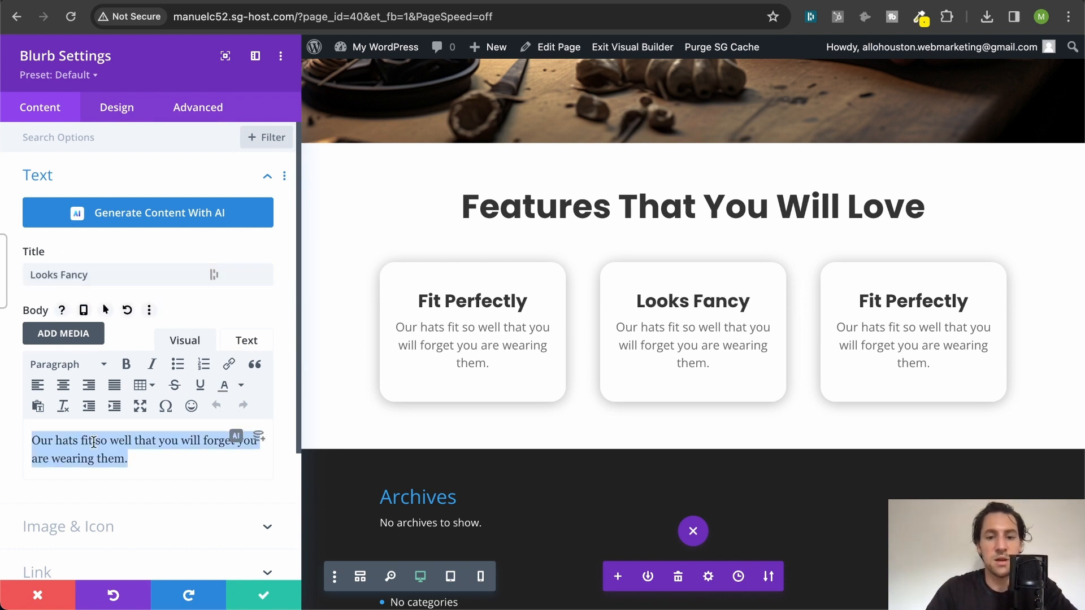
pyautogui.write('You will look')
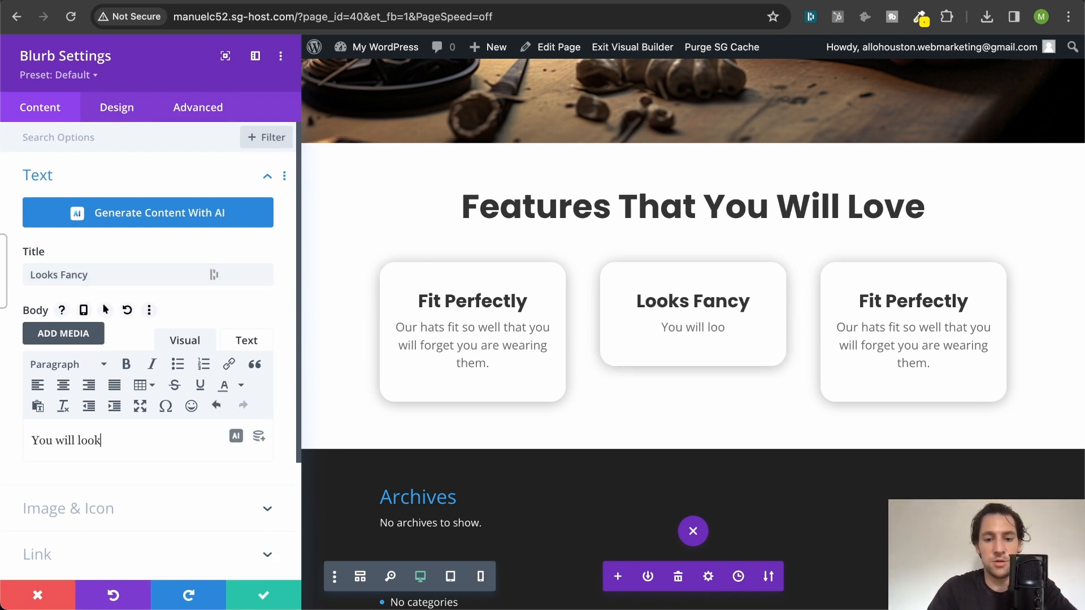
# - Complete the "Looks Fancy" blurb's body as "You will look so great you'll be invited to all dinners parties." and save it
pyautogui.write(' so great you')
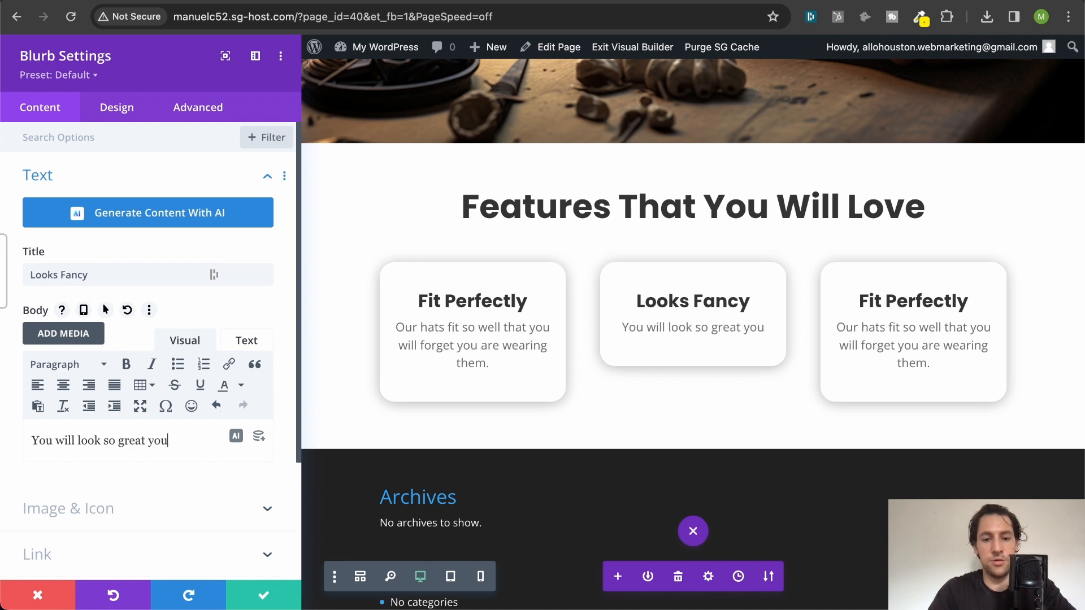
pyautogui.write("'ll be invited")
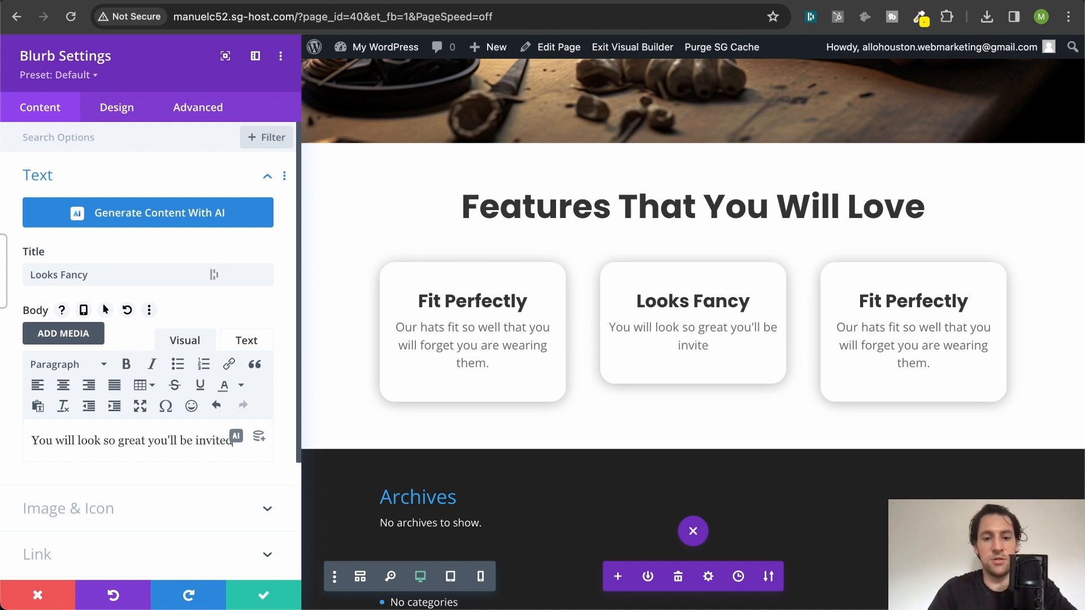
pyautogui.write(' to all dinners ')
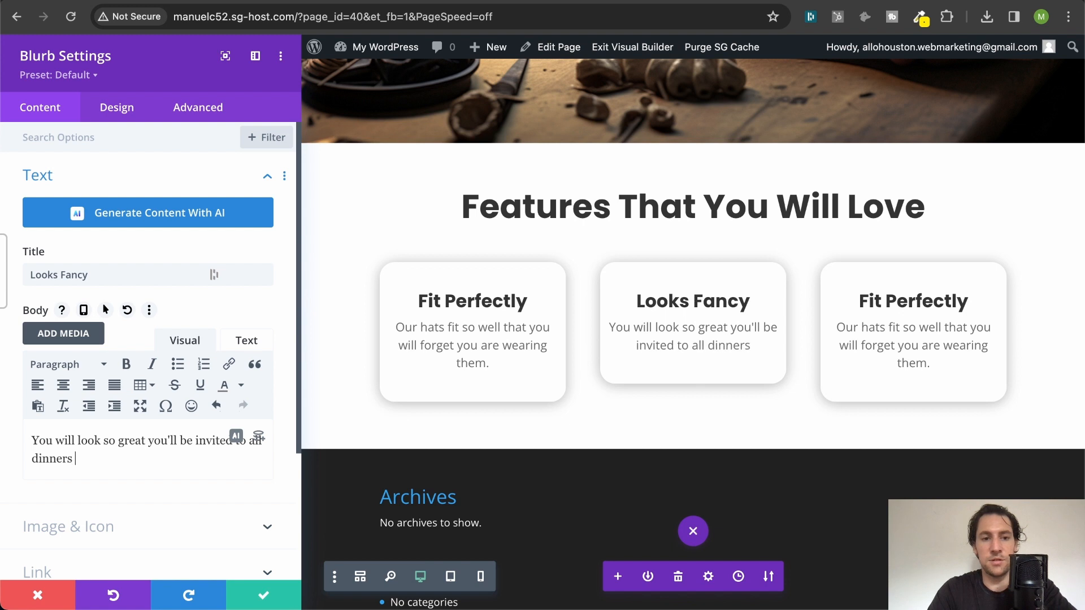
pyautogui.write('parties.')
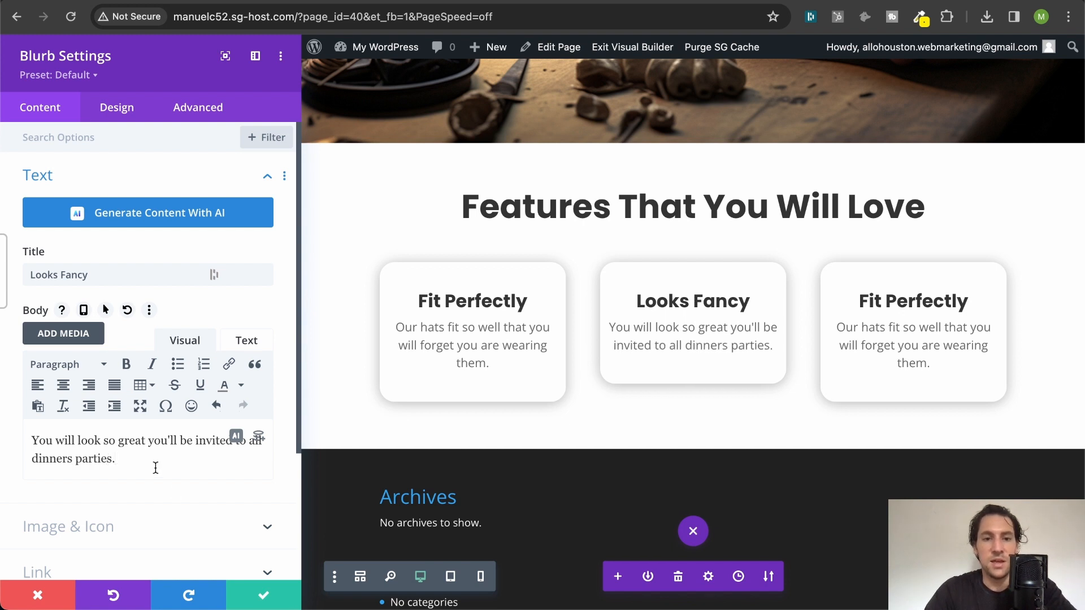
pyautogui.click(249, 594)
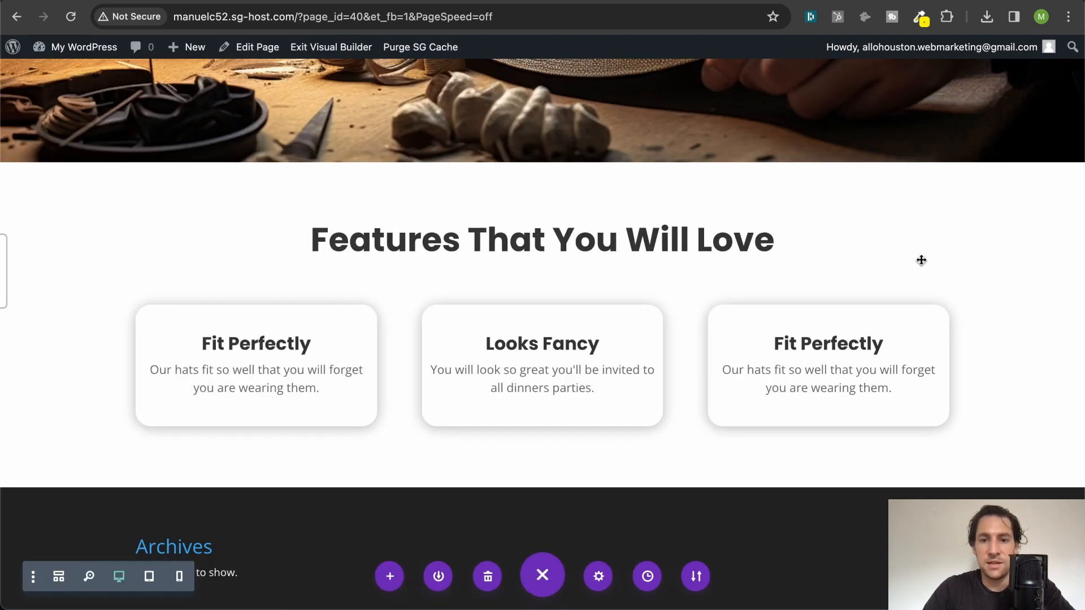
# - Change the third blurb's title to "UV Protection 50"
pyautogui.click(802, 343)
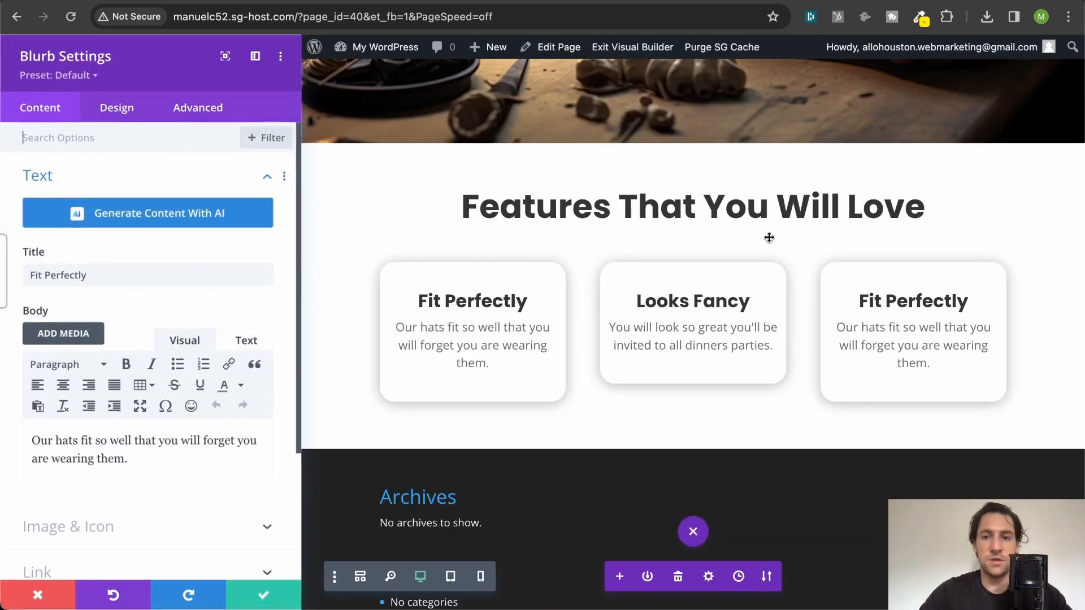
pyautogui.doubleClick(74, 274)
pyautogui.tripleClick(75, 274)
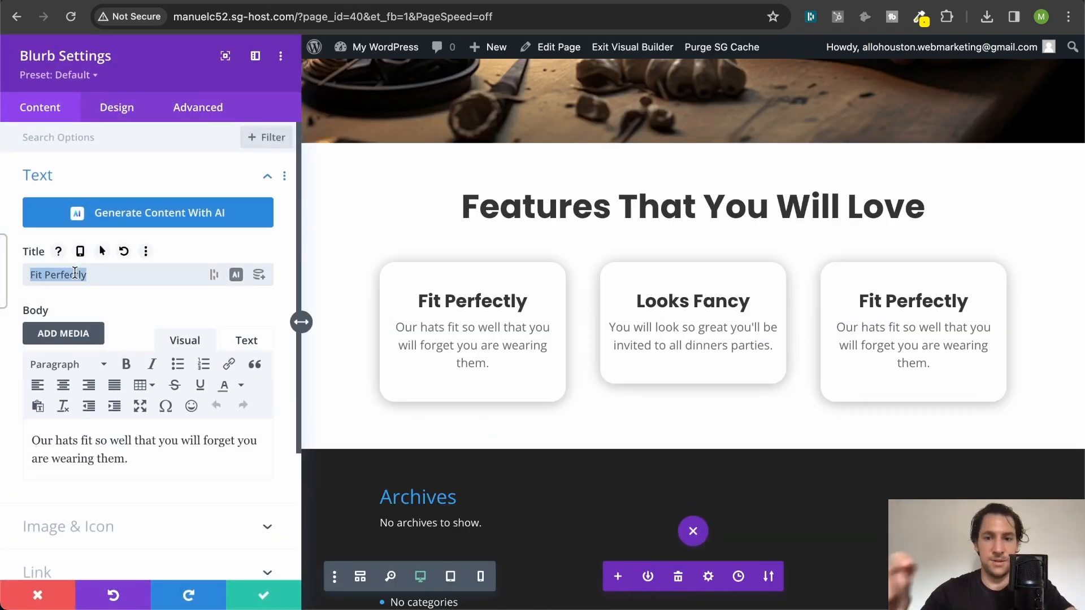
pyautogui.write('Protects')
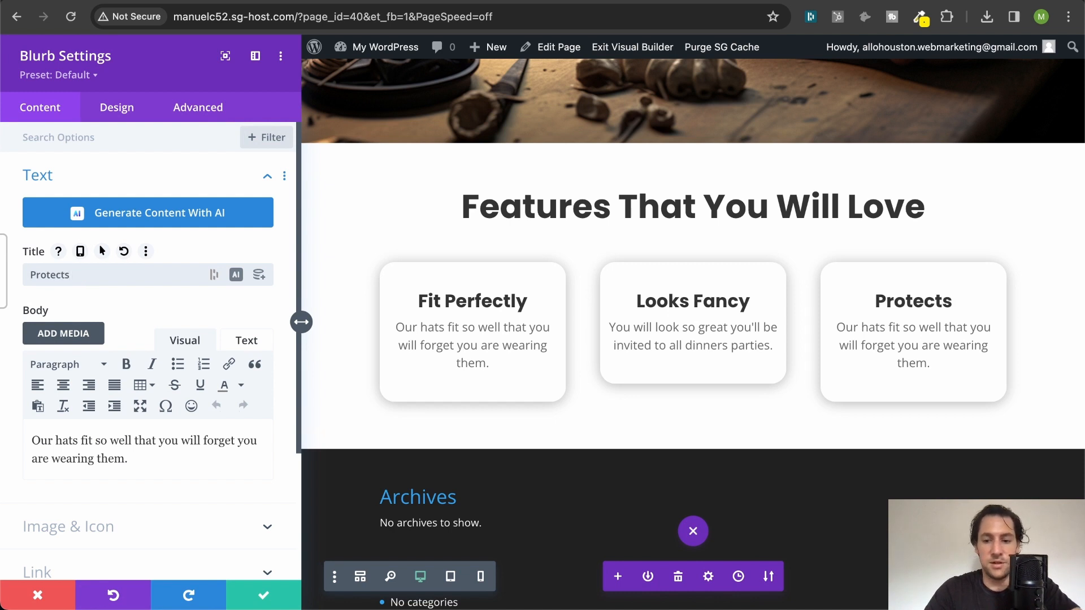
pyautogui.press('super+a')
pyautogui.write('UV')
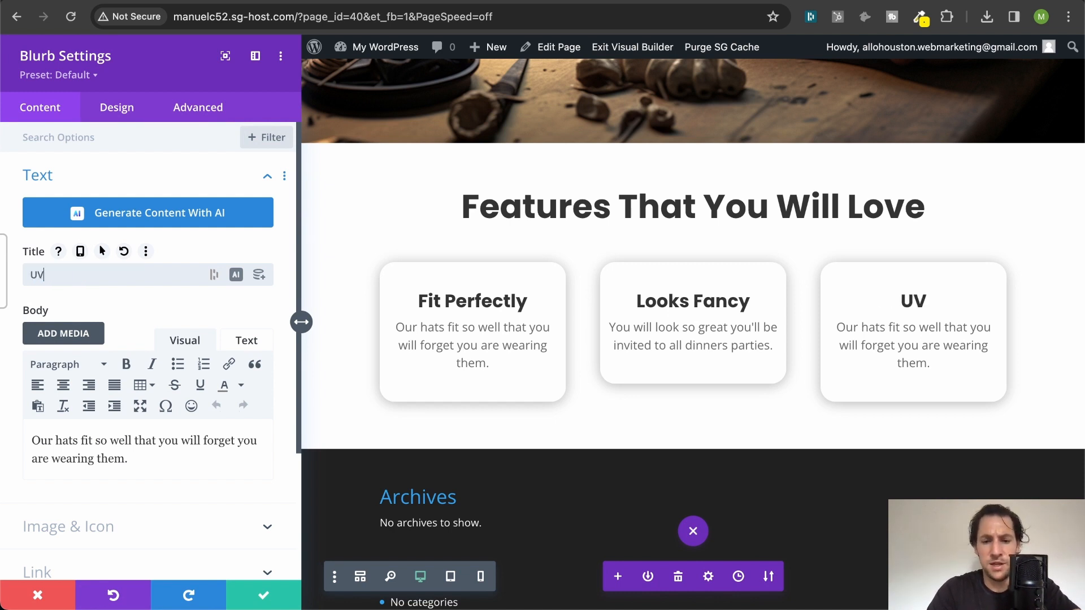
pyautogui.write(' Protection')
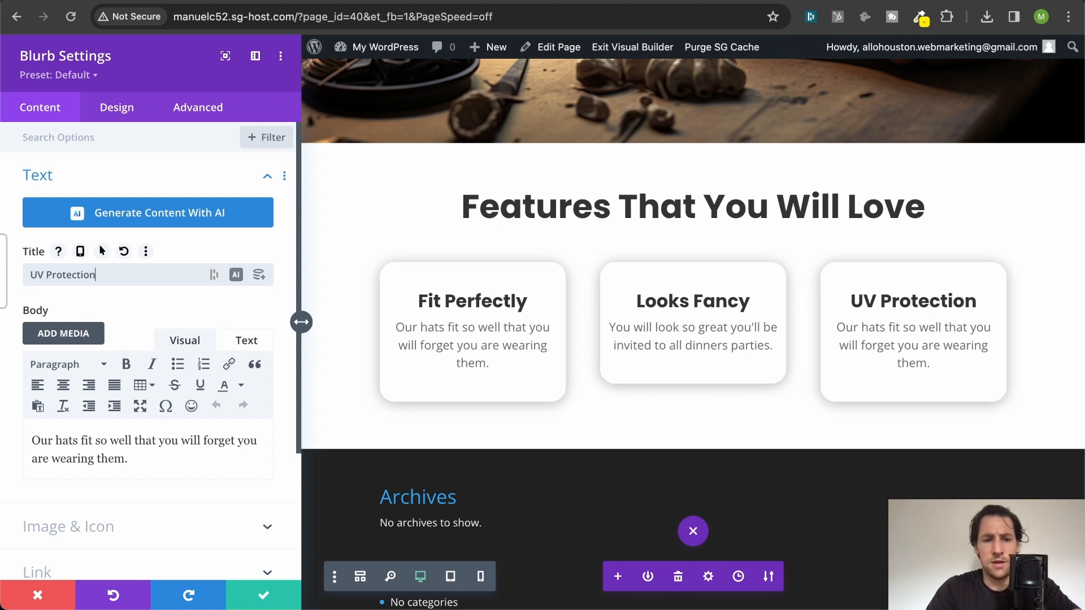
pyautogui.write(' 50')
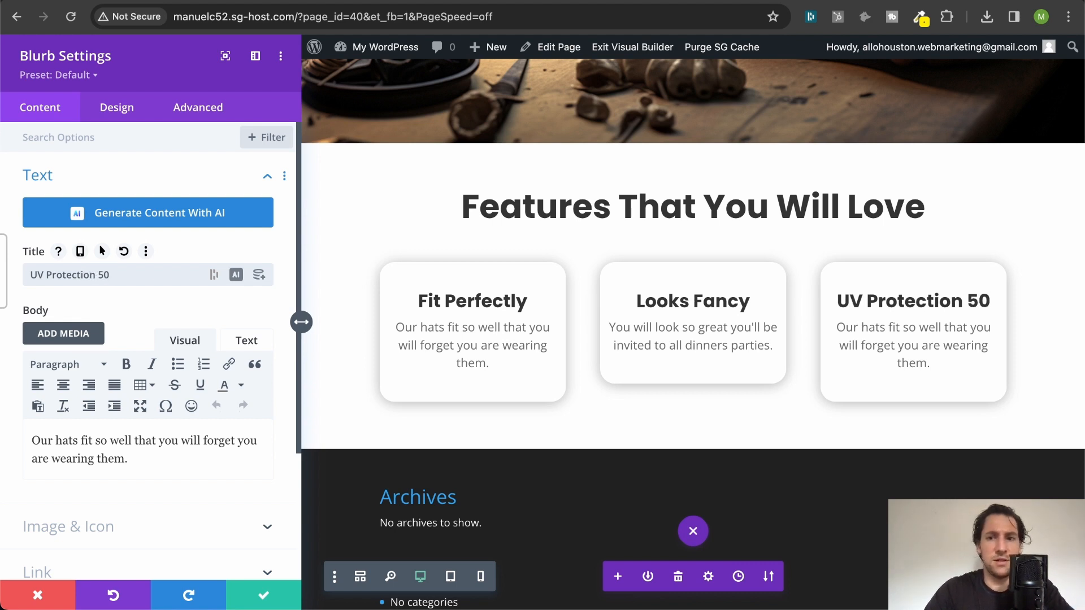
# - Replace the third blurb's body with "You'll be protected from the most harsh sun in the world!" and save the blurb
pyautogui.doubleClick(86, 440)
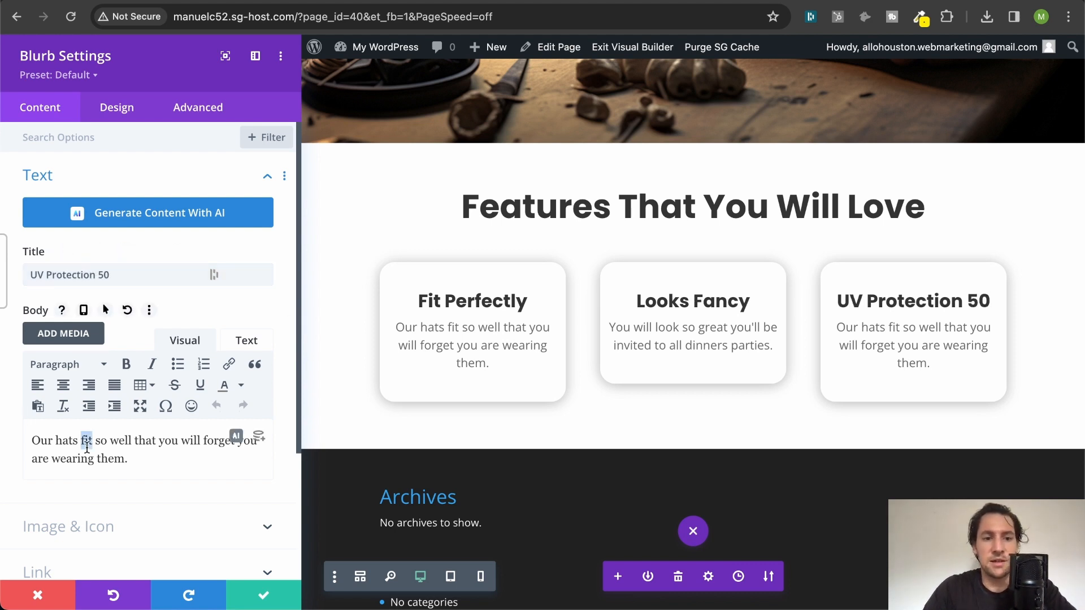
pyautogui.press('super+a')
pyautogui.write('You')
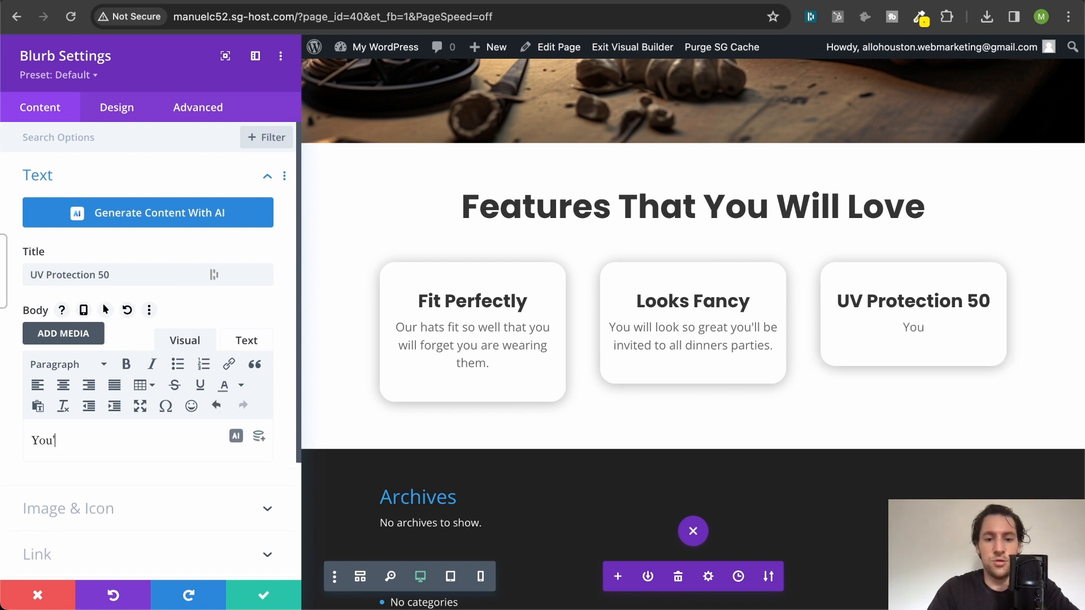
pyautogui.write("'ll be protect")
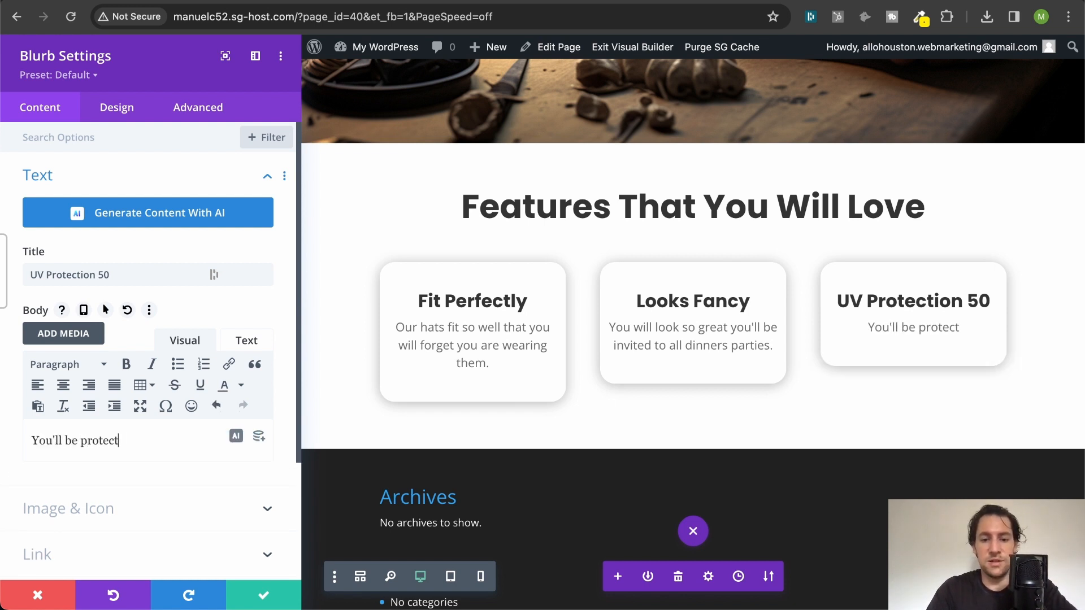
pyautogui.write('ed from the harsh')
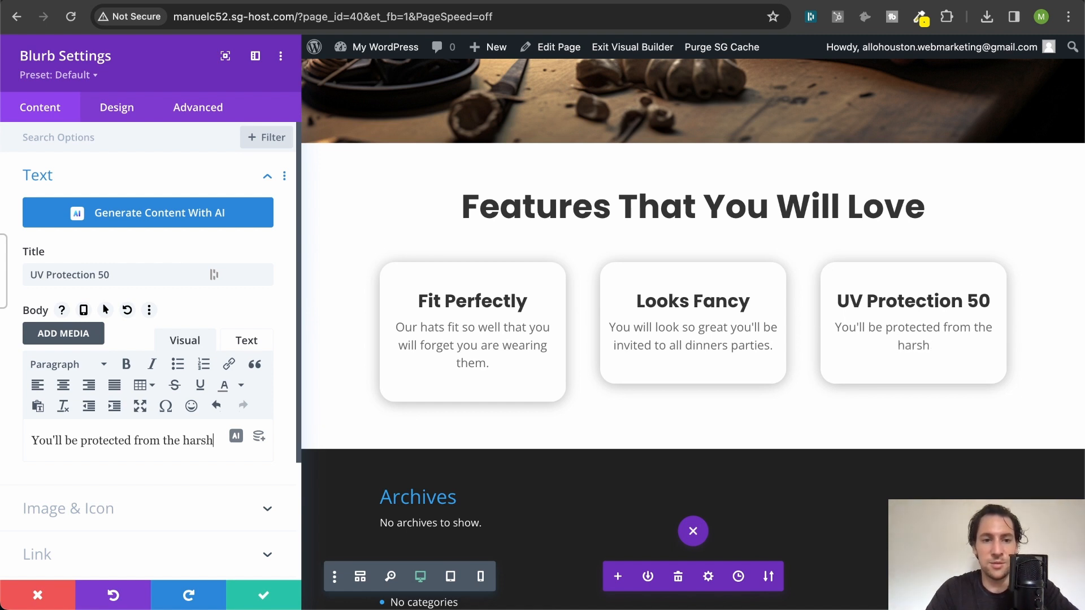
pyautogui.press('BackSpace')
pyautogui.press('BackSpace')
pyautogui.press('BackSpace')
pyautogui.press('BackSpace')
pyautogui.press('BackSpace')
pyautogui.write('most harsh')
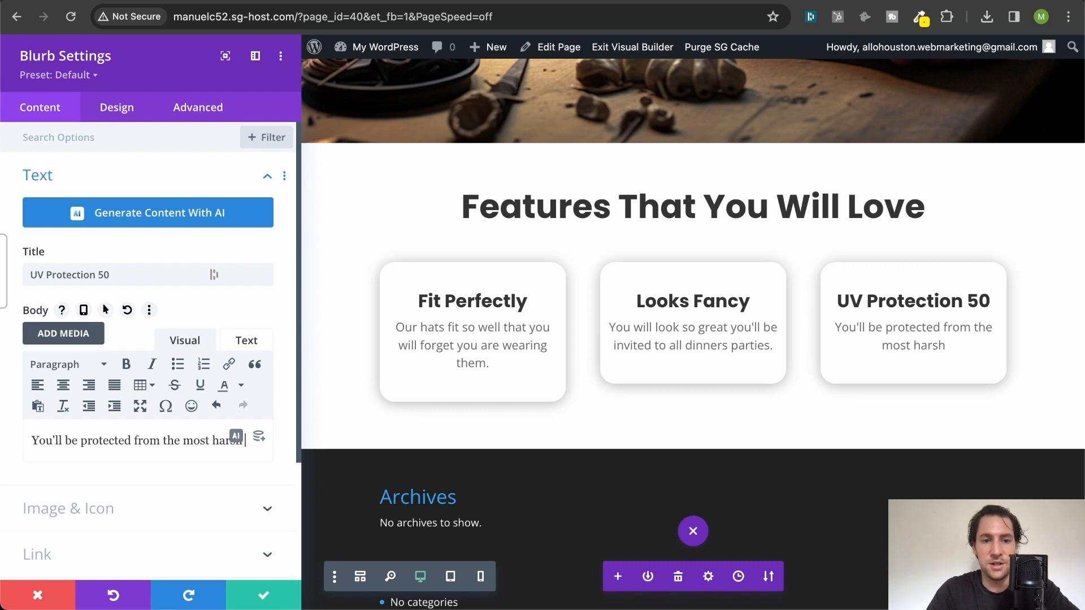
pyautogui.write(' sun in the')
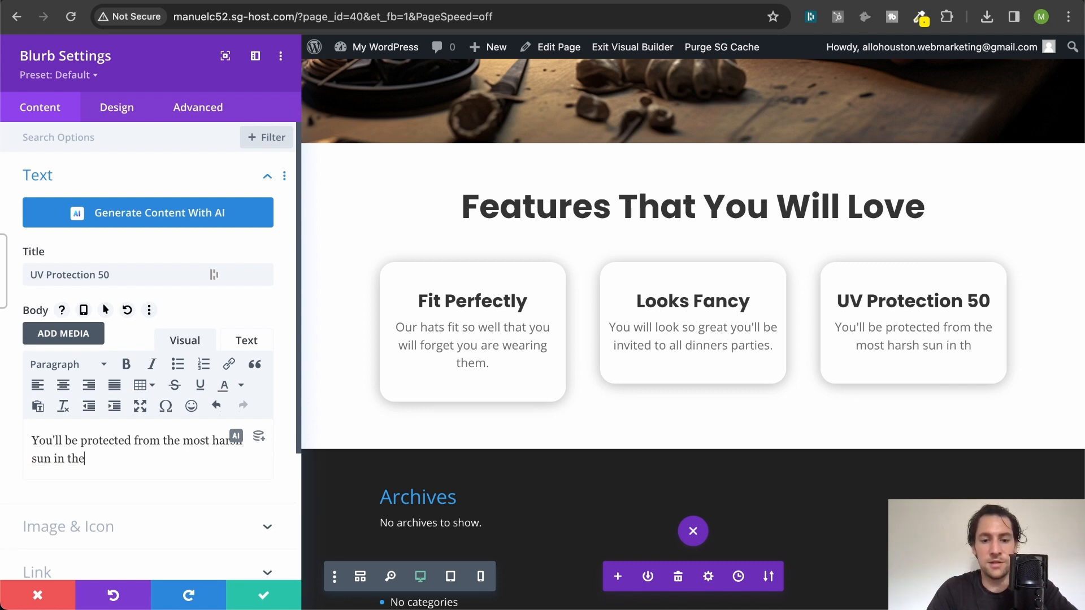
pyautogui.write(' world!')
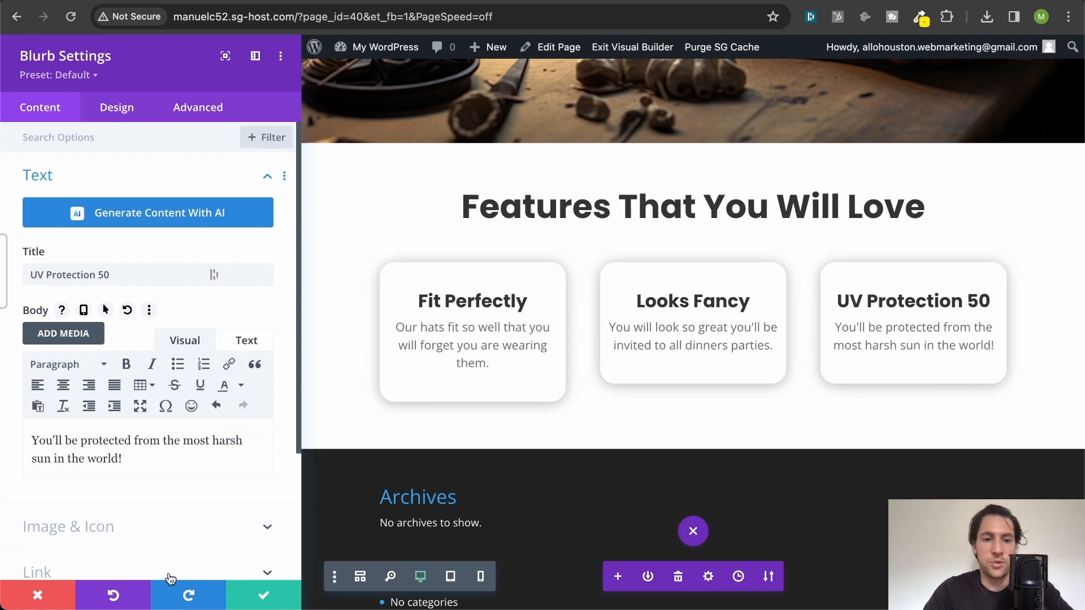
pyautogui.click(251, 597)
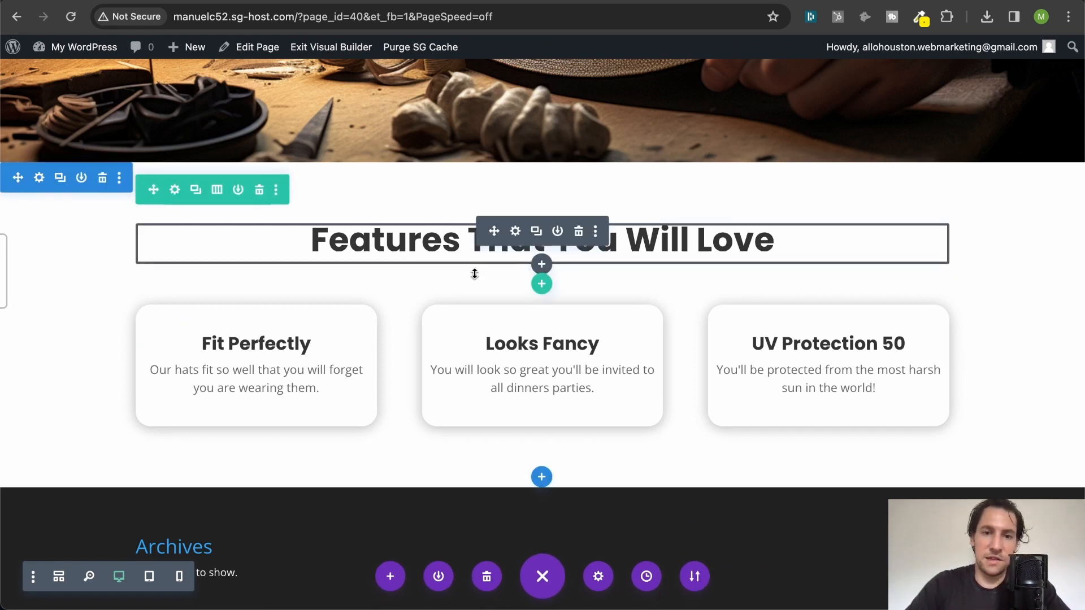
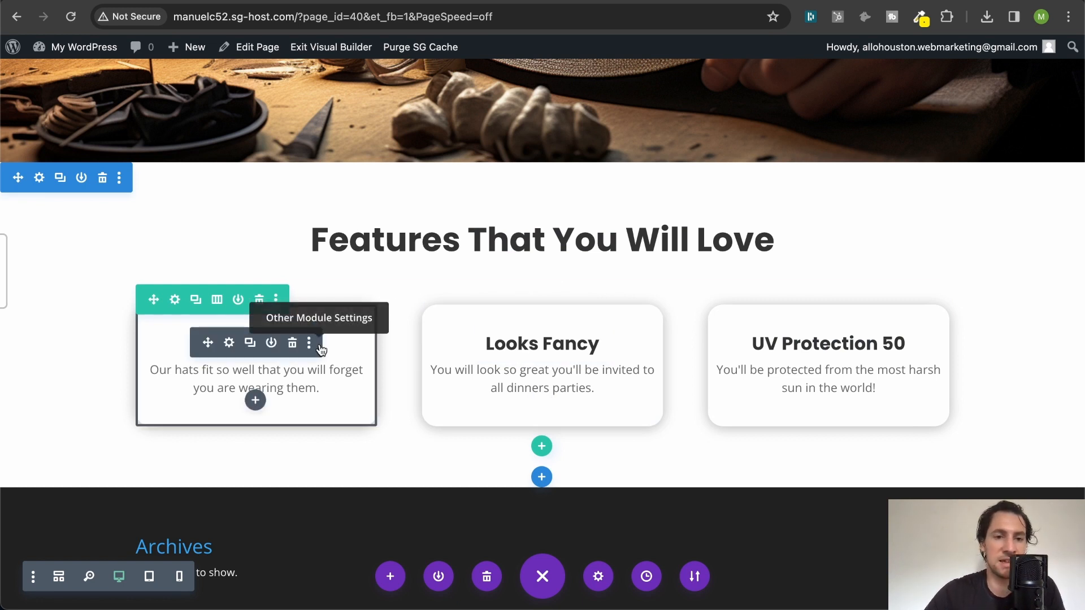
# - Duplicate the whole "Features That You Will Love" section with its three blurbs
pyautogui.scroll(-2, 170, 133)
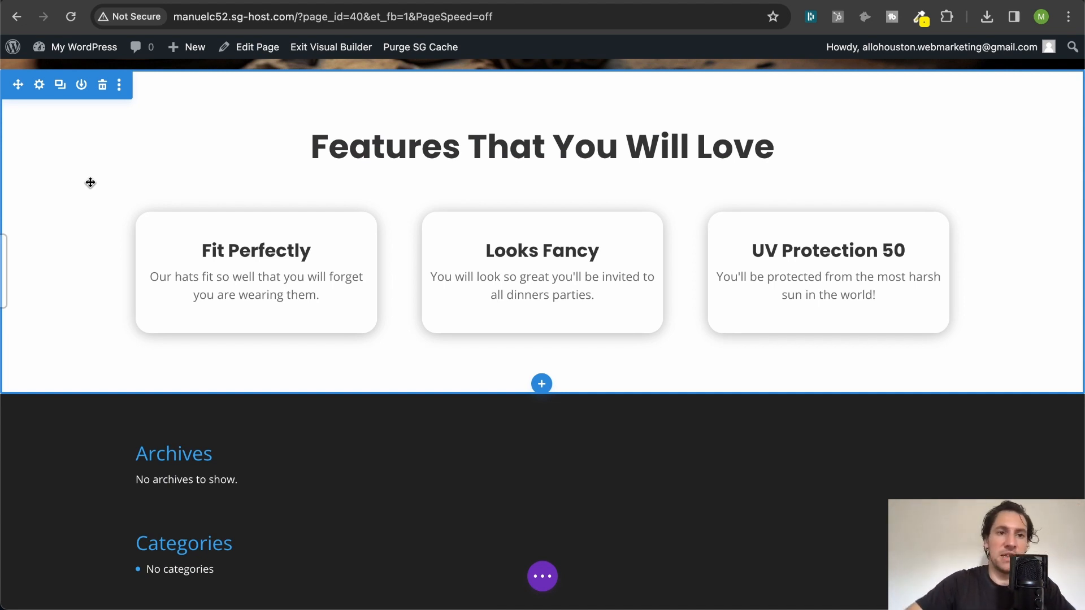
pyautogui.click(59, 85)
pyautogui.scroll(-2, 477, 364)
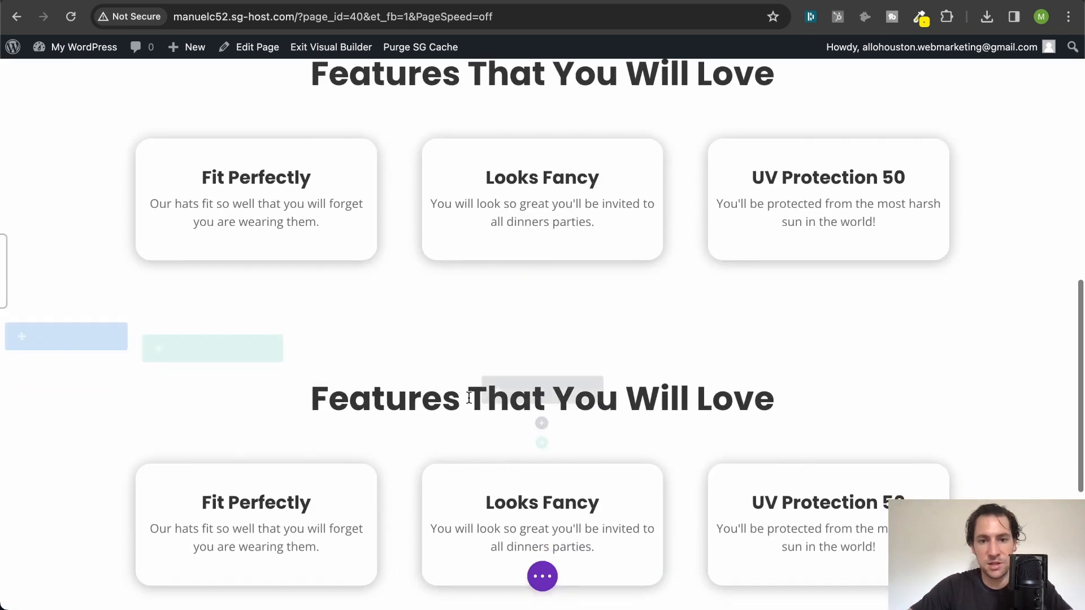
# - Replace the duplicated section's heading with "Don't Take Our Word For It, Here Is what Our Customers Say"
pyautogui.tripleClick(434, 397)
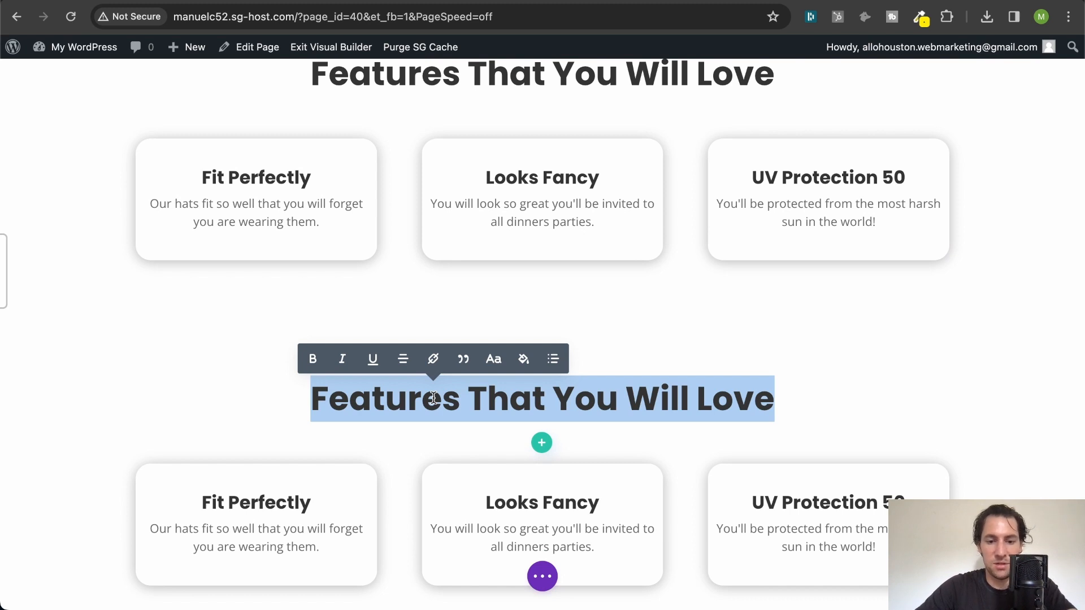
pyautogui.write('Don')
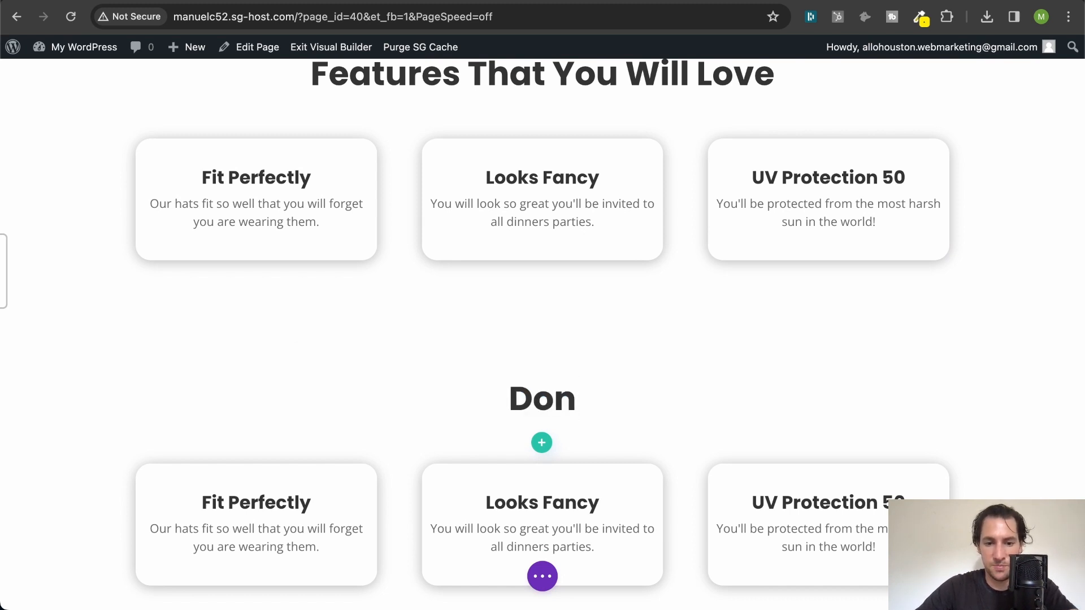
pyautogui.write("'t t")
pyautogui.press('BackSpace')
pyautogui.press('BackSpace')
pyautogui.write('T')
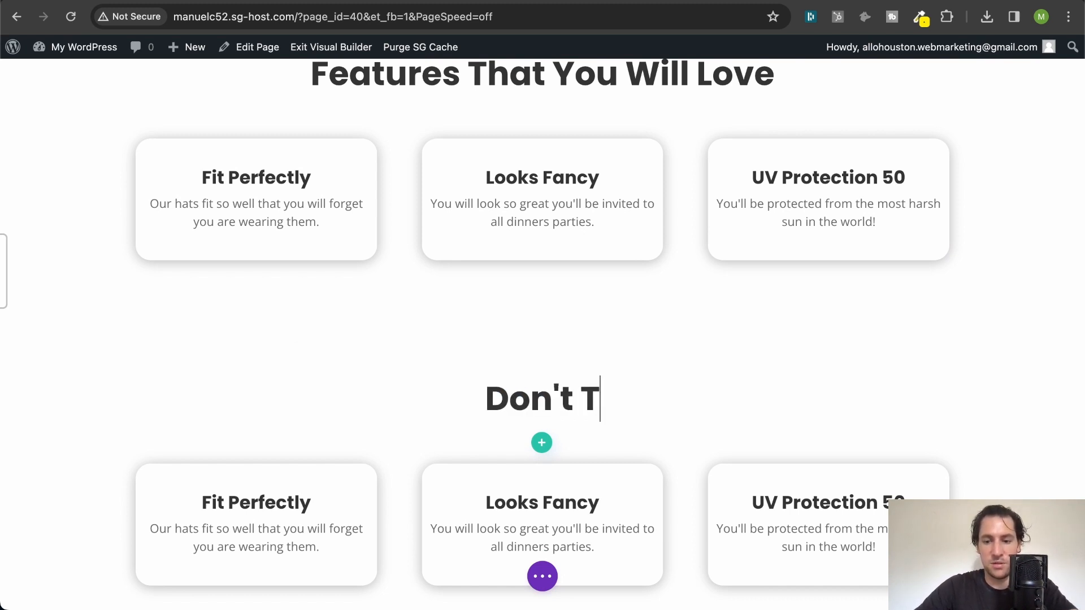
pyautogui.press('BackSpace')
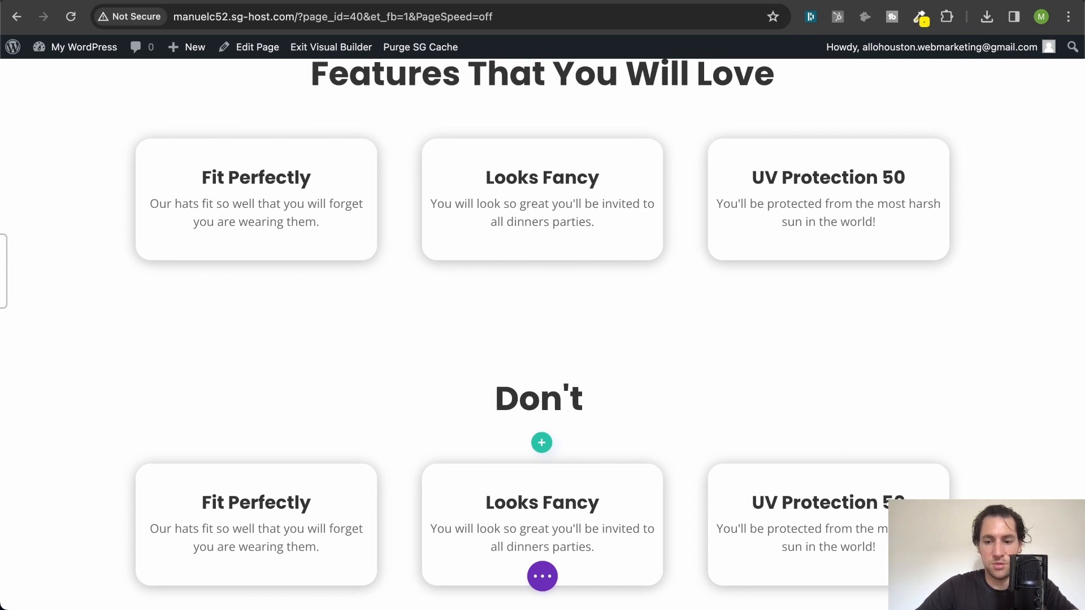
pyautogui.press('super+a')
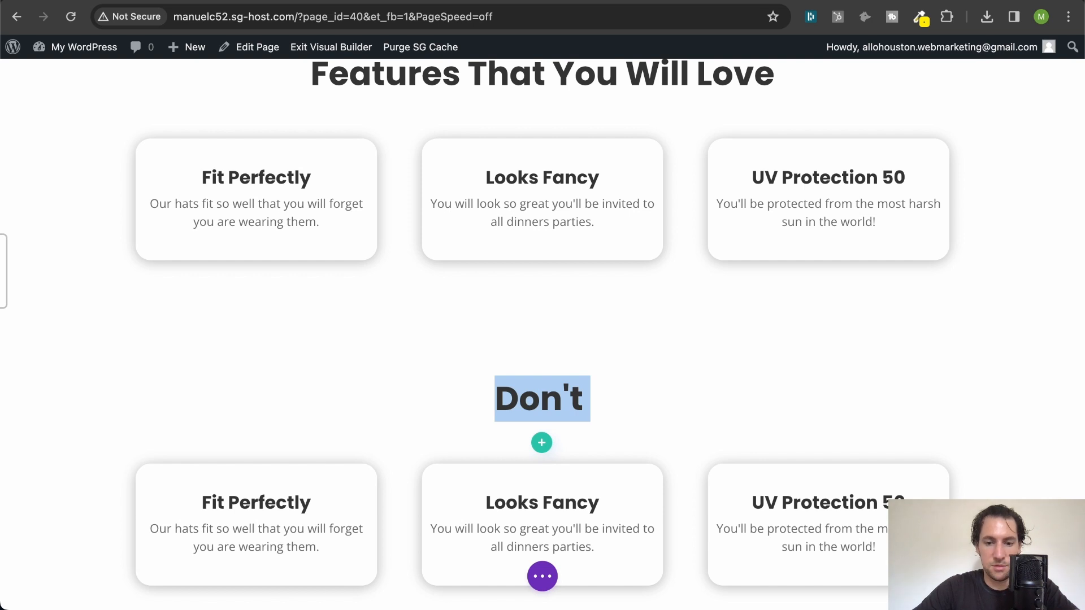
pyautogui.press('Right')
pyautogui.write('Take ou')
pyautogui.press('BackSpace')
pyautogui.press('BackSpace')
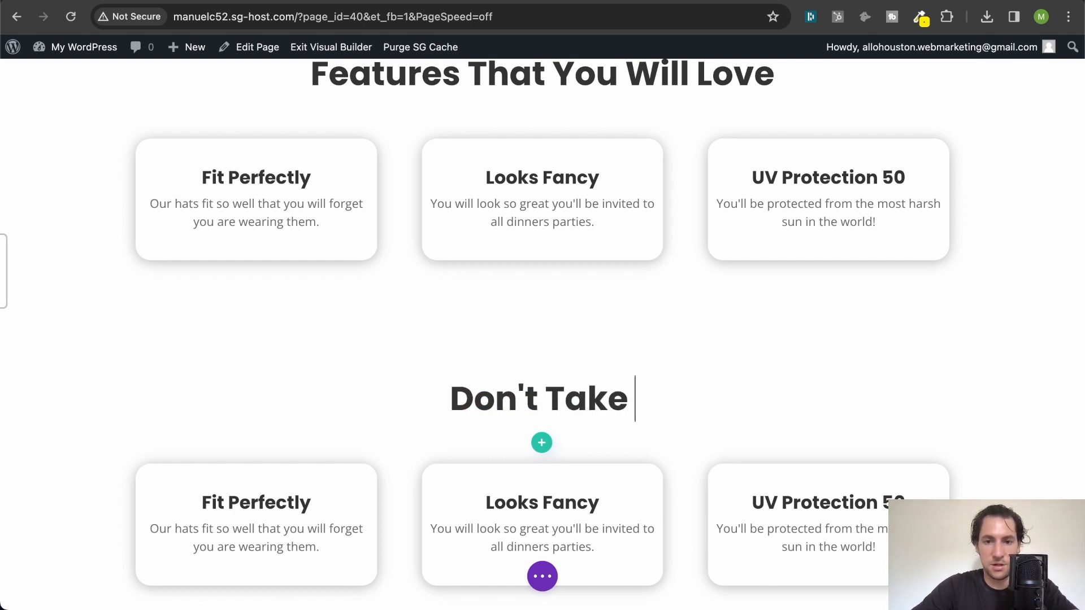
pyautogui.write('Our Work')
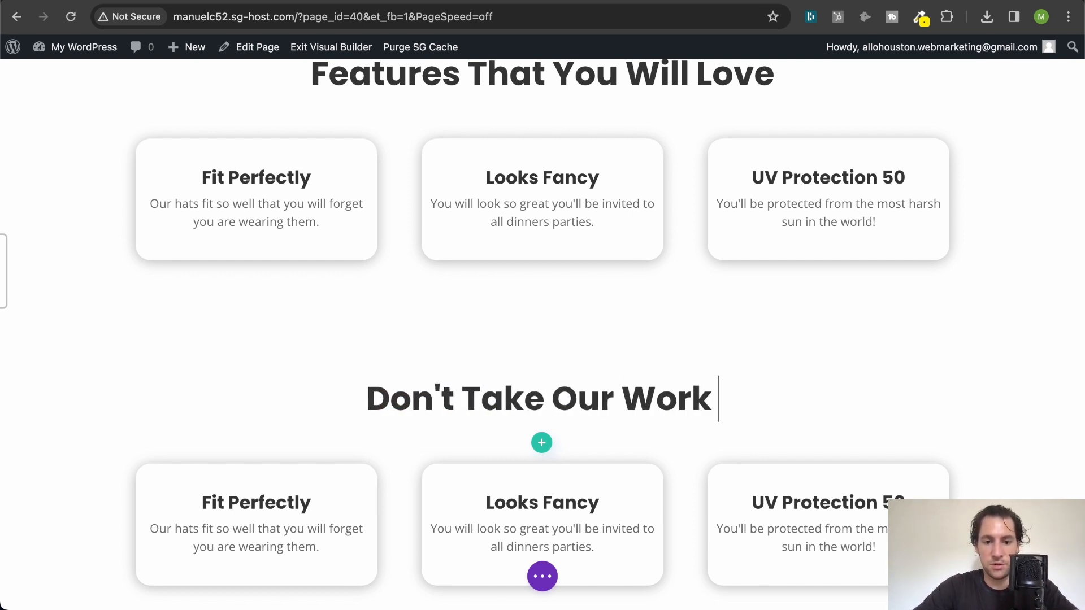
pyautogui.press('BackSpace')
pyautogui.press('BackSpace')
pyautogui.write('d For I')
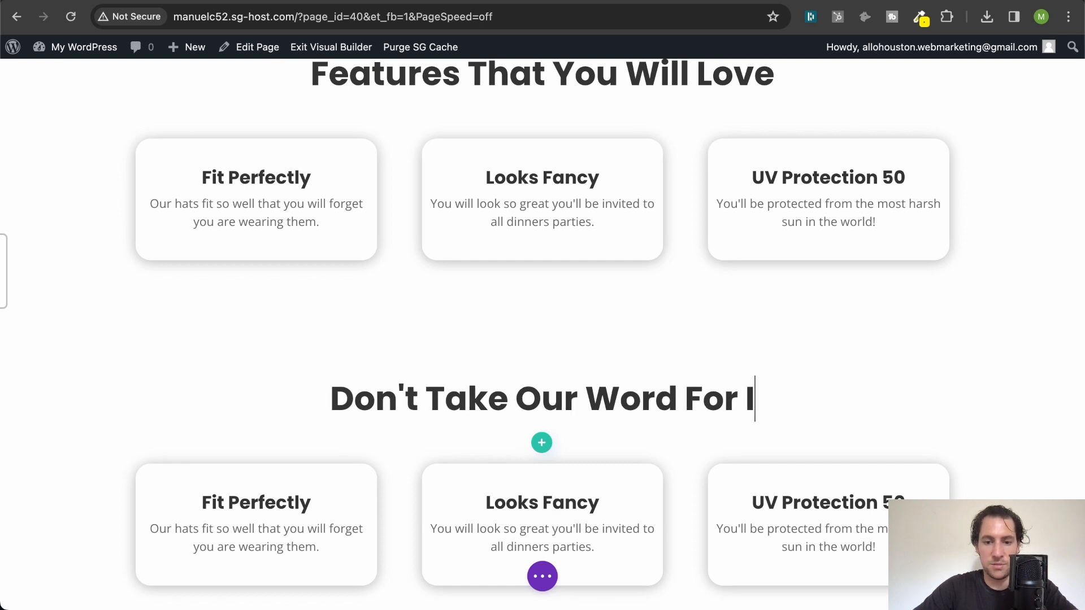
pyautogui.write('t, Heer')
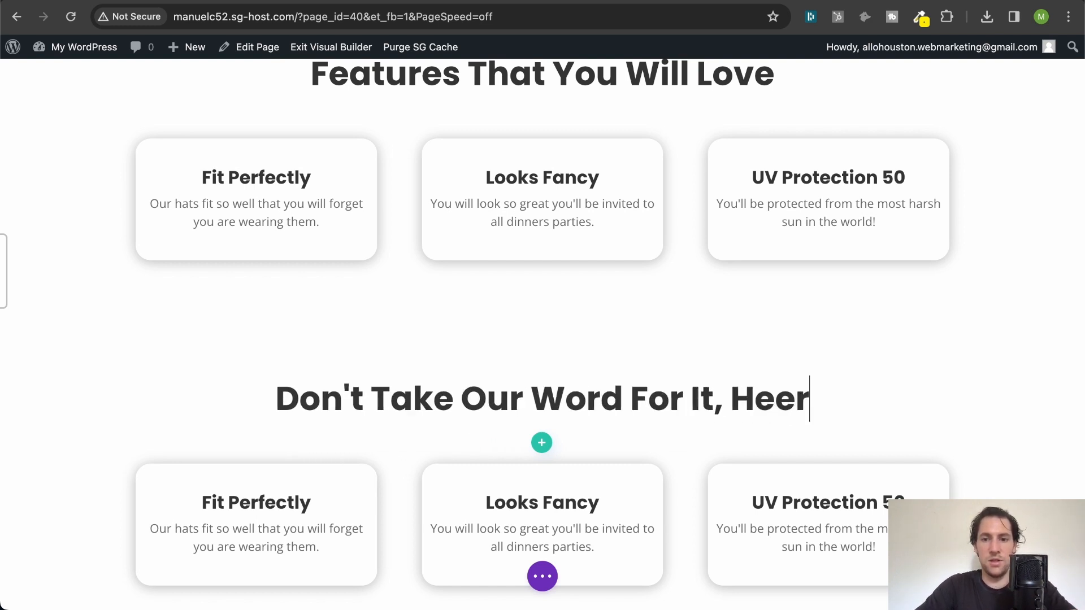
pyautogui.press('BackSpace')
pyautogui.press('BackSpace')
pyautogui.write('re Is ')
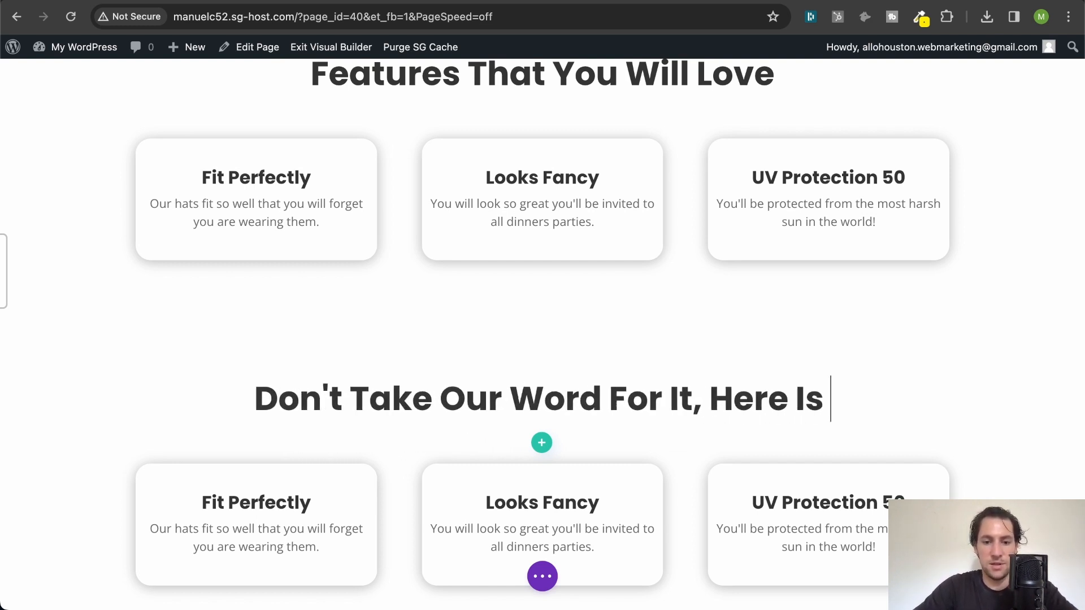
pyautogui.write('what Our Customers ')
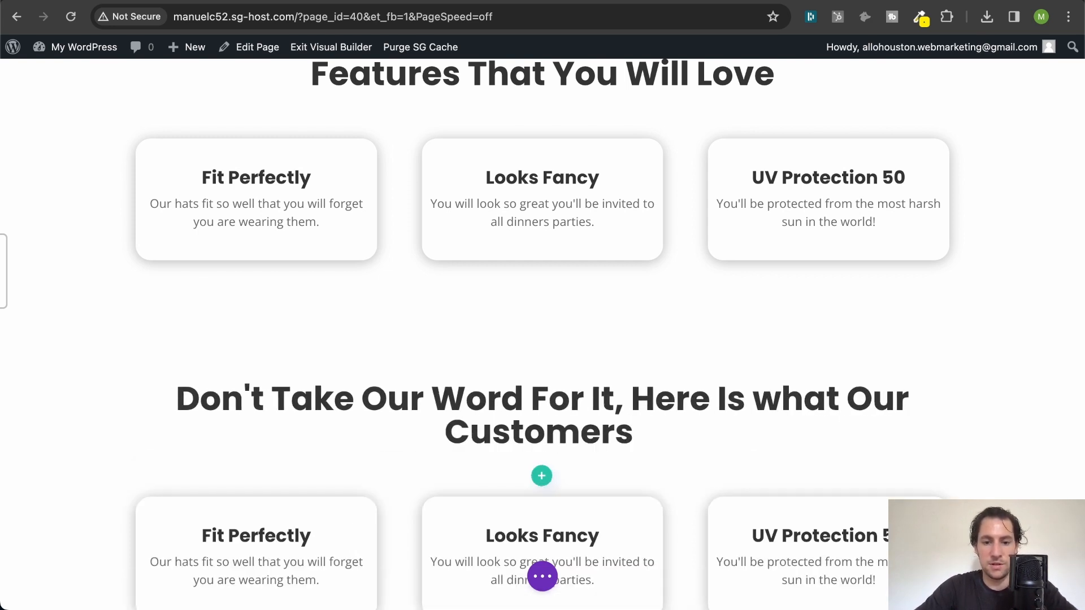
pyautogui.write('Say:')
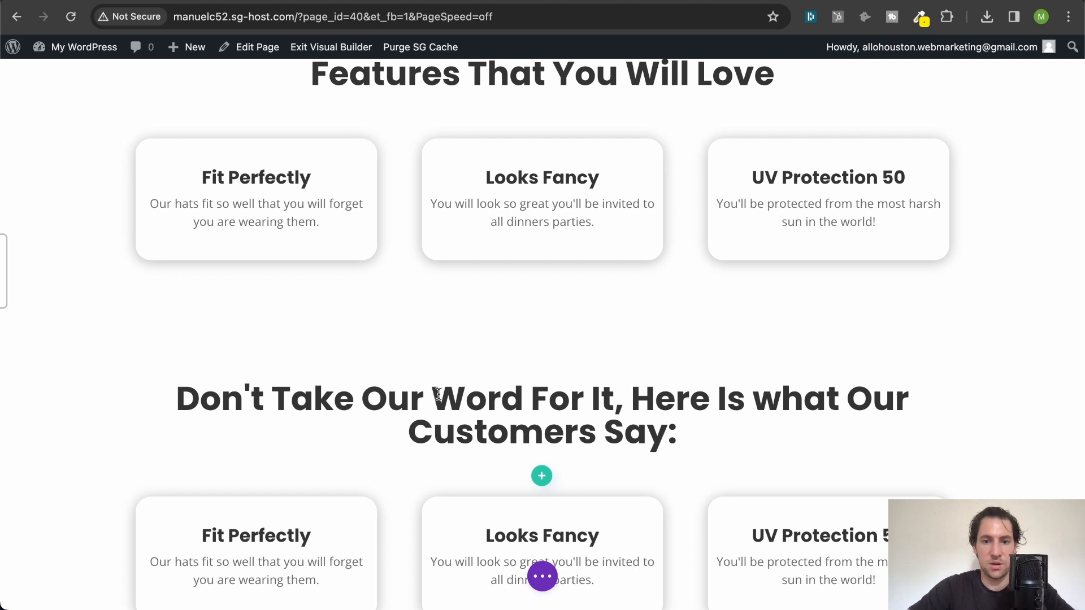
pyautogui.press('BackSpace')
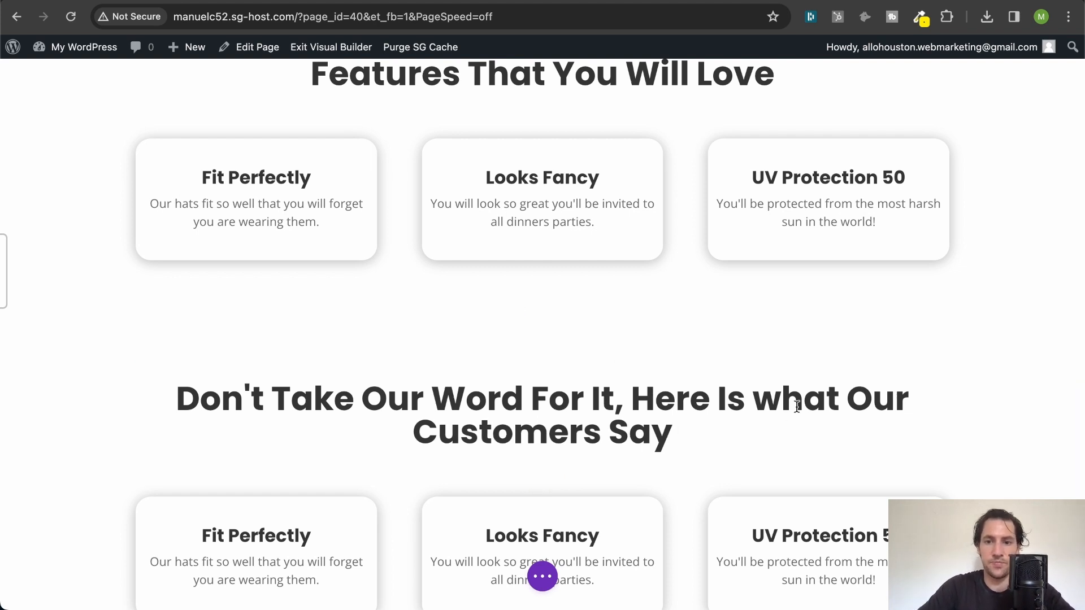
pyautogui.hotkey('shift', 'Right')
pyautogui.write('W')
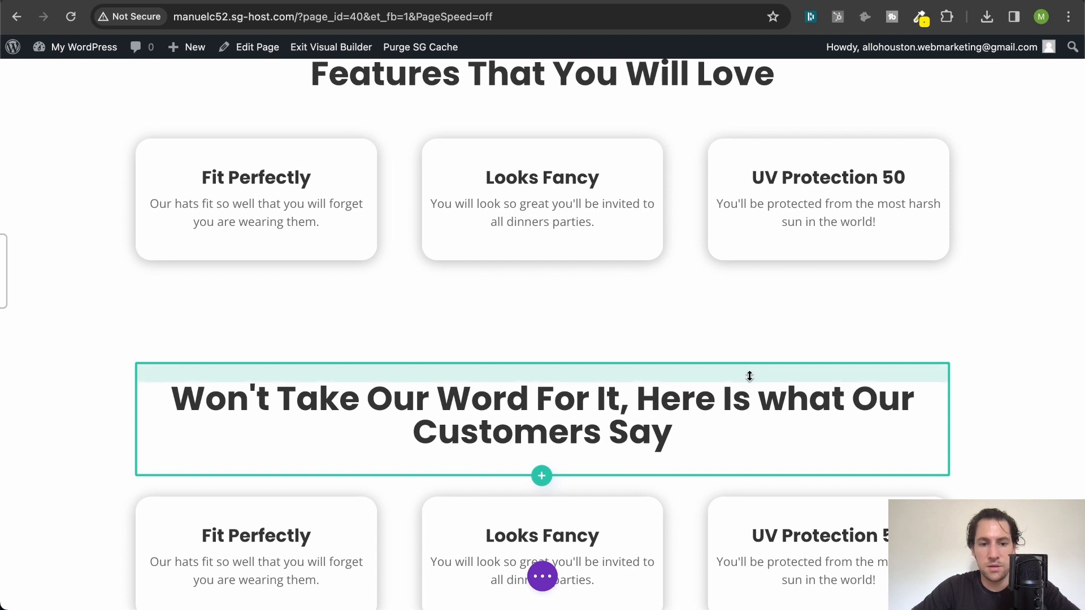
pyautogui.press('super+z')
# - Capitalize the first letter of "what" in the customer testimonials heading so the word reads "What"
pyautogui.click(777, 405)
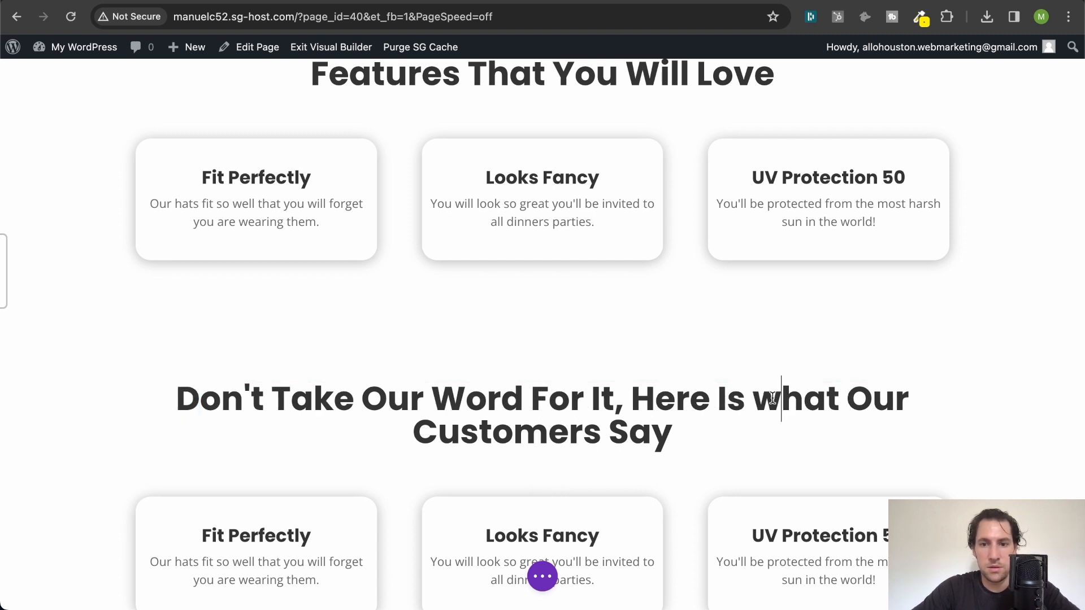
pyautogui.press('BackSpace')
pyautogui.write('W')
# - Add the smiling young man's portrait from the media library as the image of the testimonials section's "Fit Perfectly" blurb
pyautogui.scroll(-3, 739, 407)
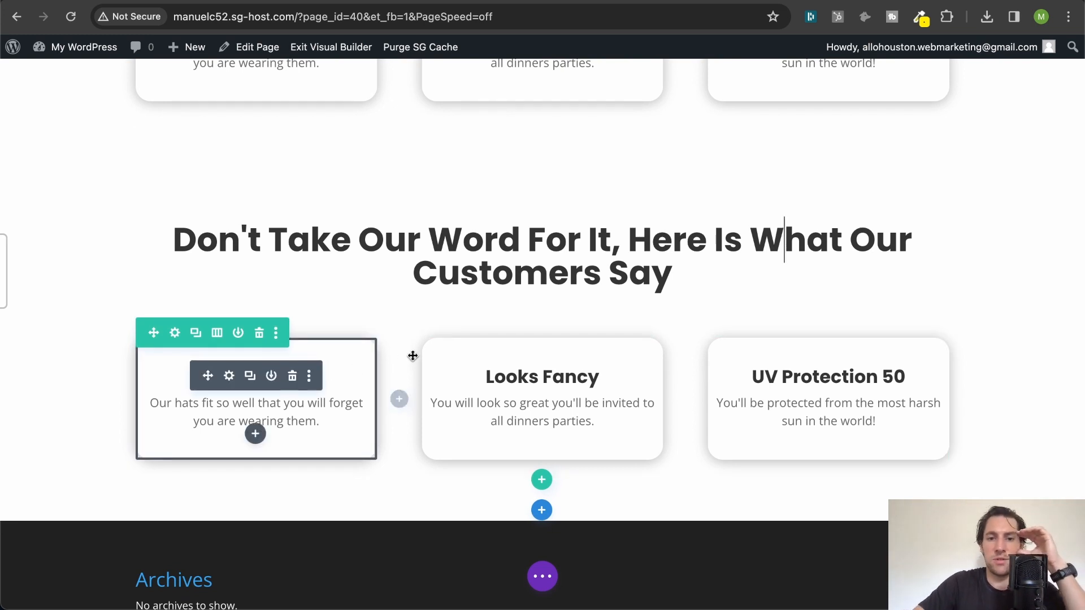
pyautogui.click(230, 377)
pyautogui.scroll(-2, 545, 232)
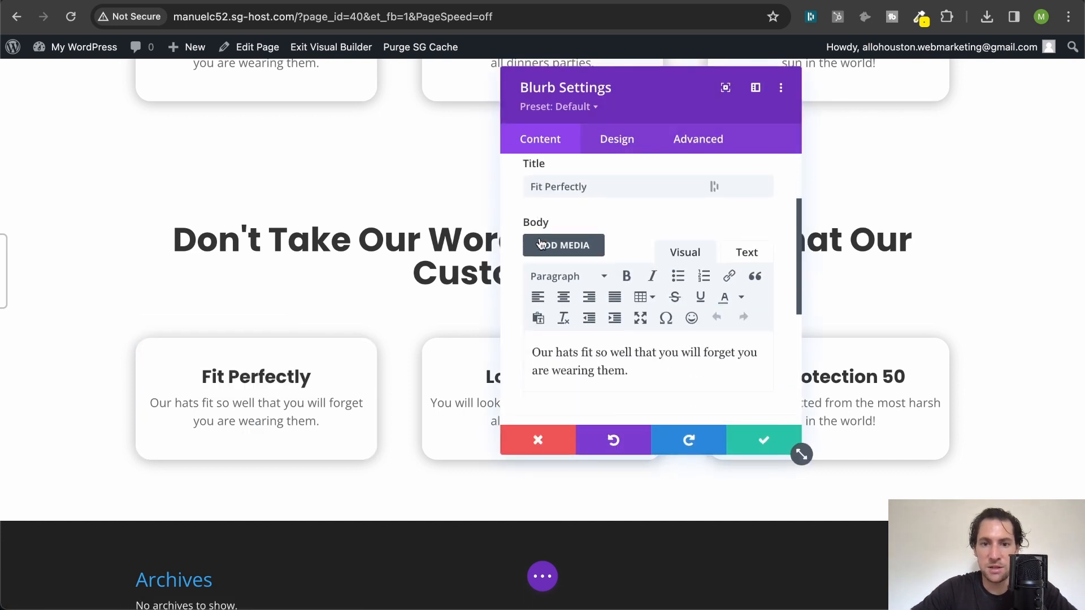
pyautogui.scroll(-2, 541, 243)
pyautogui.scroll(3, 539, 240)
pyautogui.scroll(-5, 546, 240)
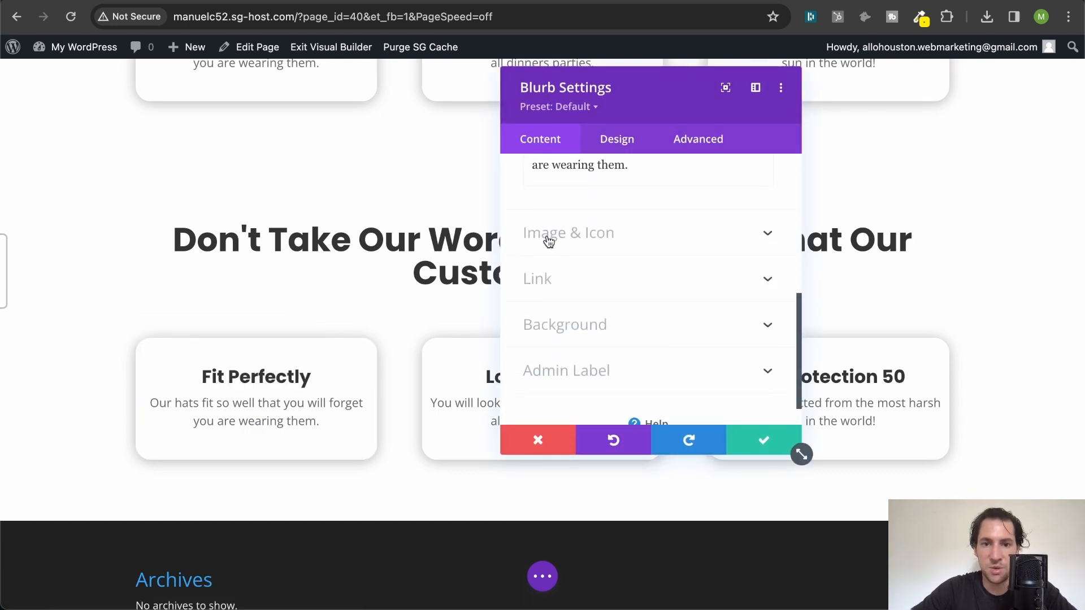
pyautogui.click(588, 235)
pyautogui.click(633, 339)
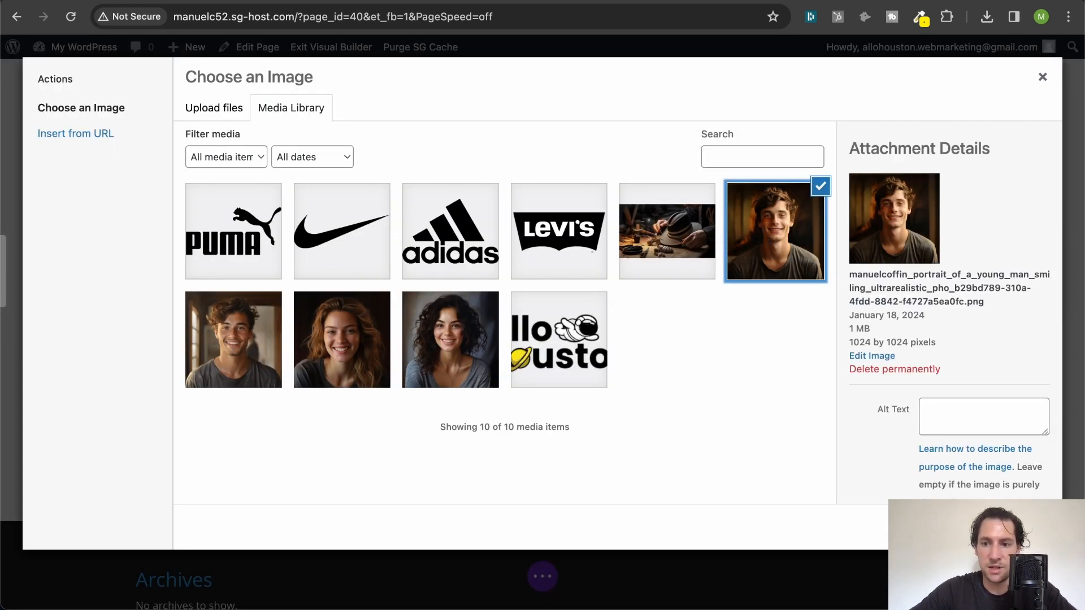
pyautogui.click(1013, 527)
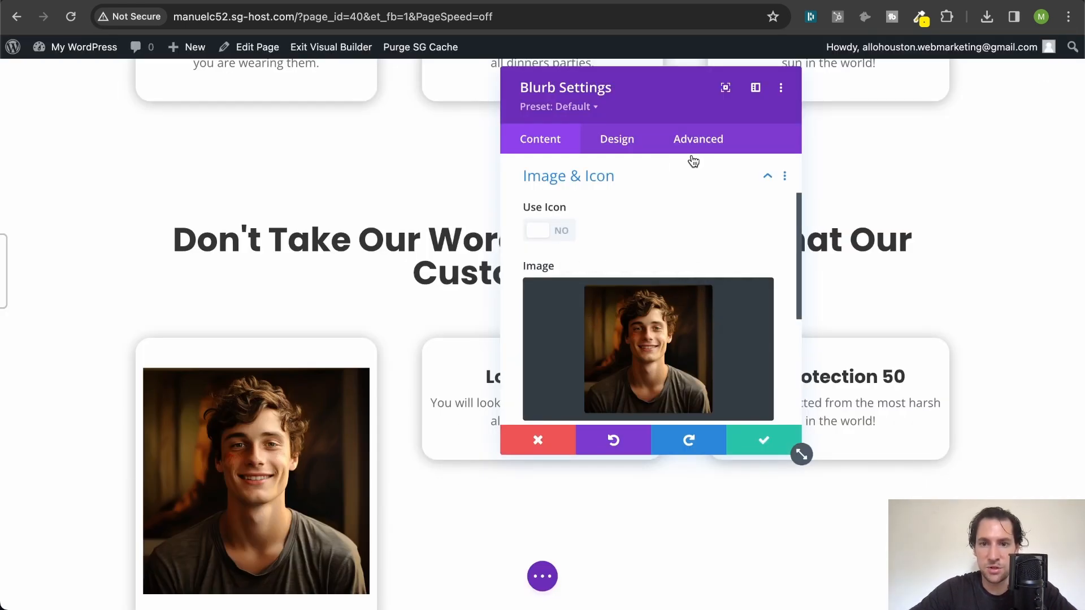
pyautogui.click(614, 182)
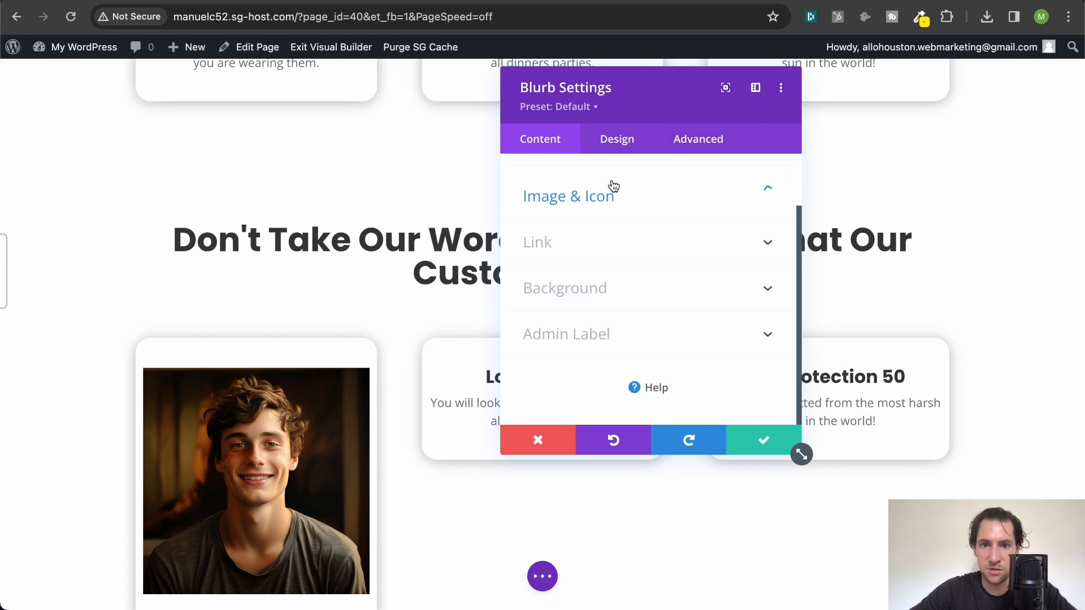
# - Set the rounded corners of the blurb's portrait to 100% on all four corners
pyautogui.click(609, 149)
pyautogui.click(606, 205)
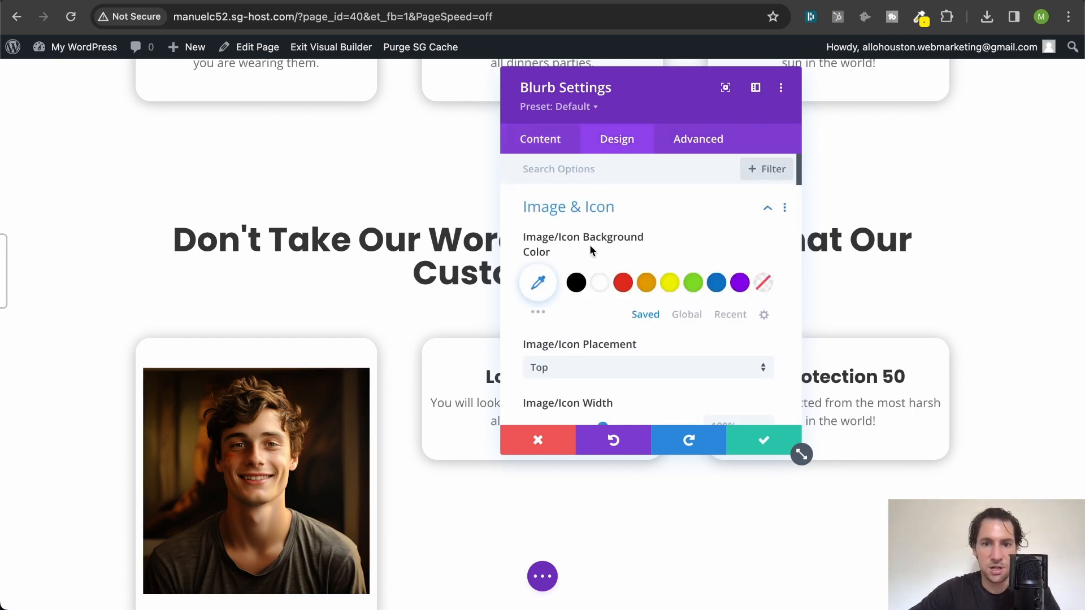
pyautogui.scroll(-5, 592, 251)
pyautogui.click(572, 304)
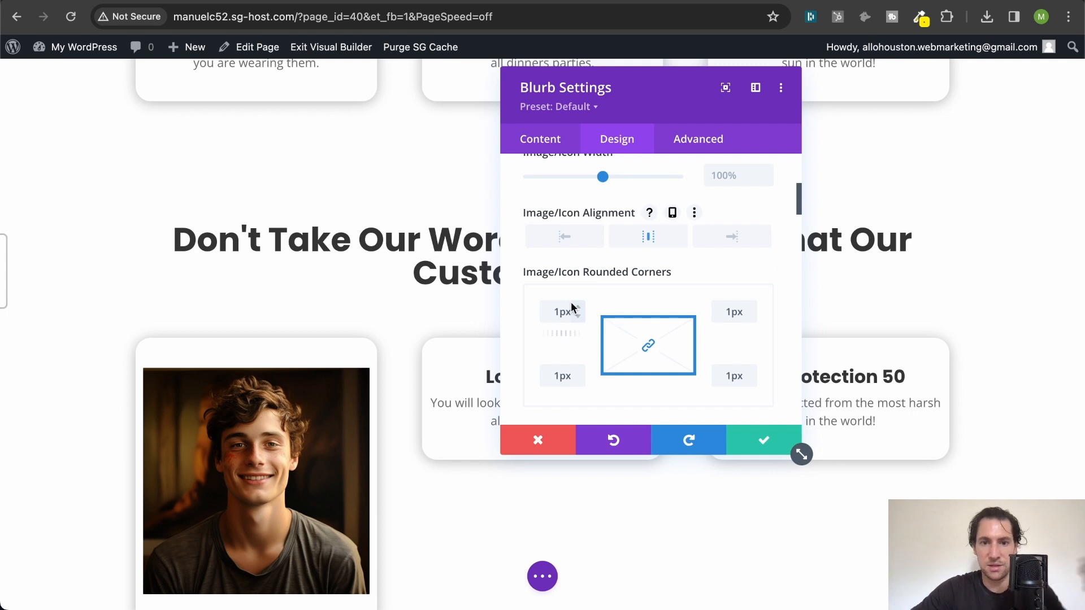
pyautogui.doubleClick(550, 315)
pyautogui.write('100')
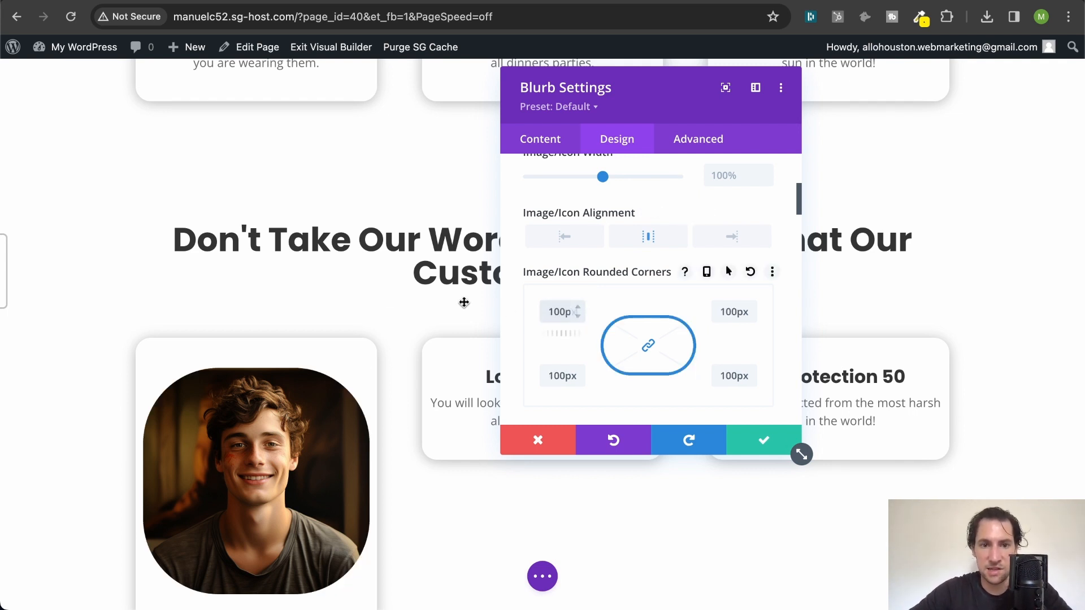
pyautogui.doubleClick(548, 312)
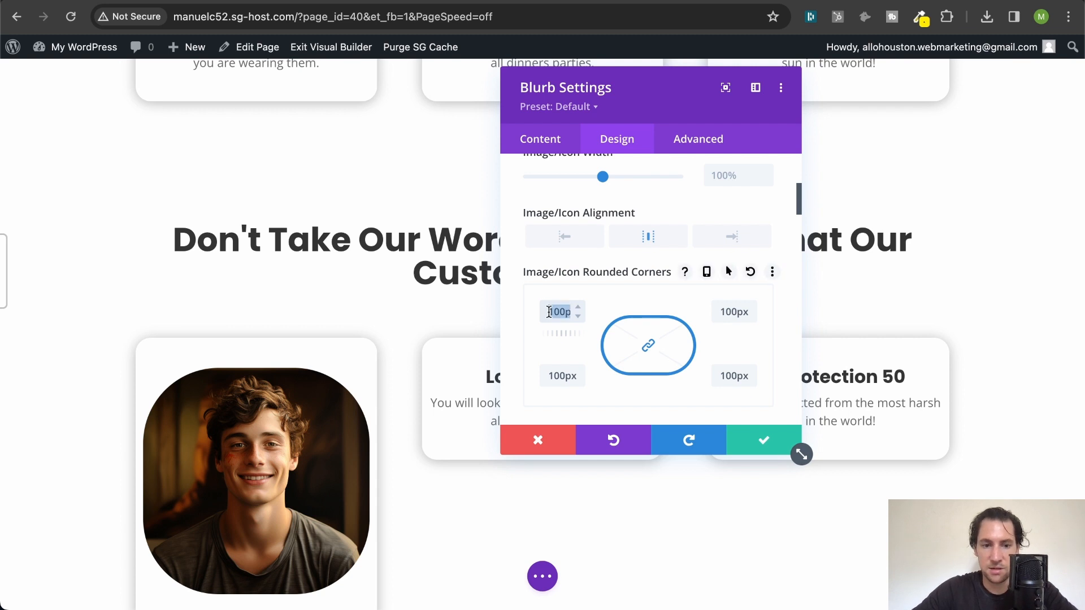
pyautogui.write('100')
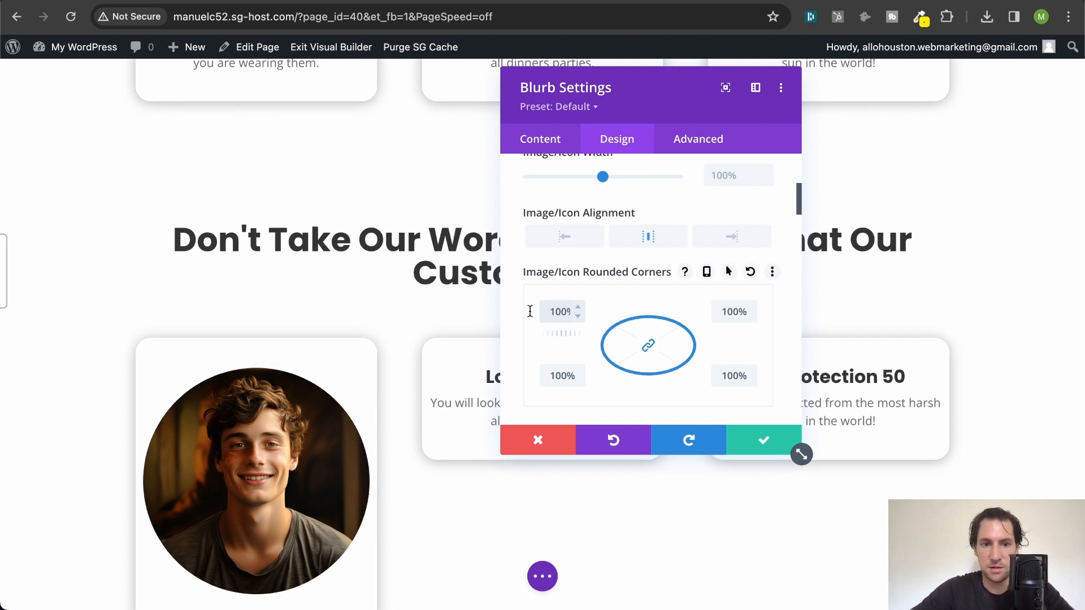
# - Set the width of the blurb's portrait to 50% and save the blurb
pyautogui.scroll(5, 616, 223)
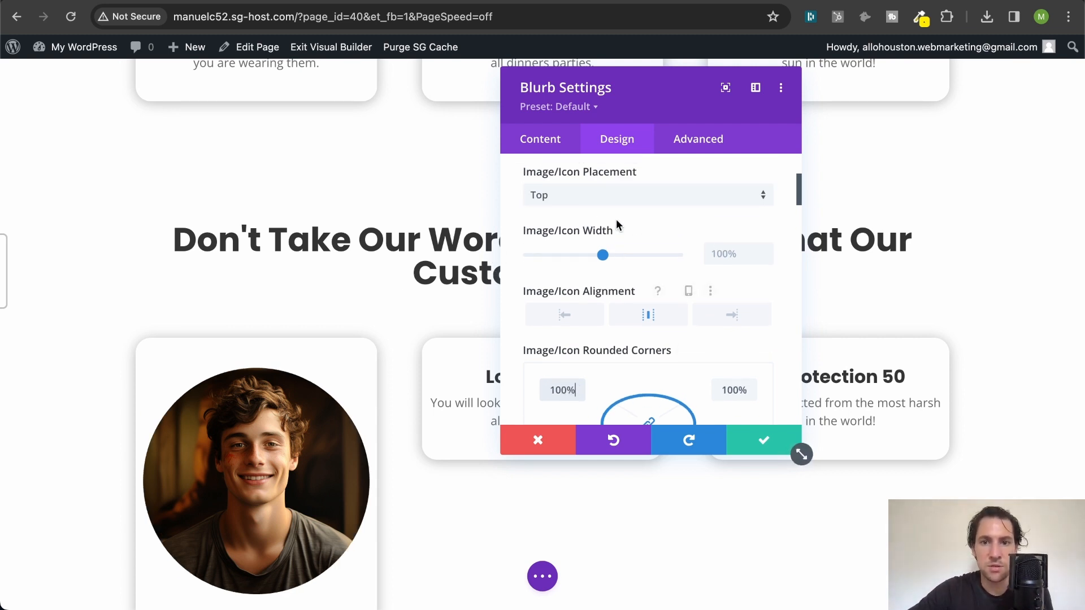
pyautogui.scroll(3, 616, 223)
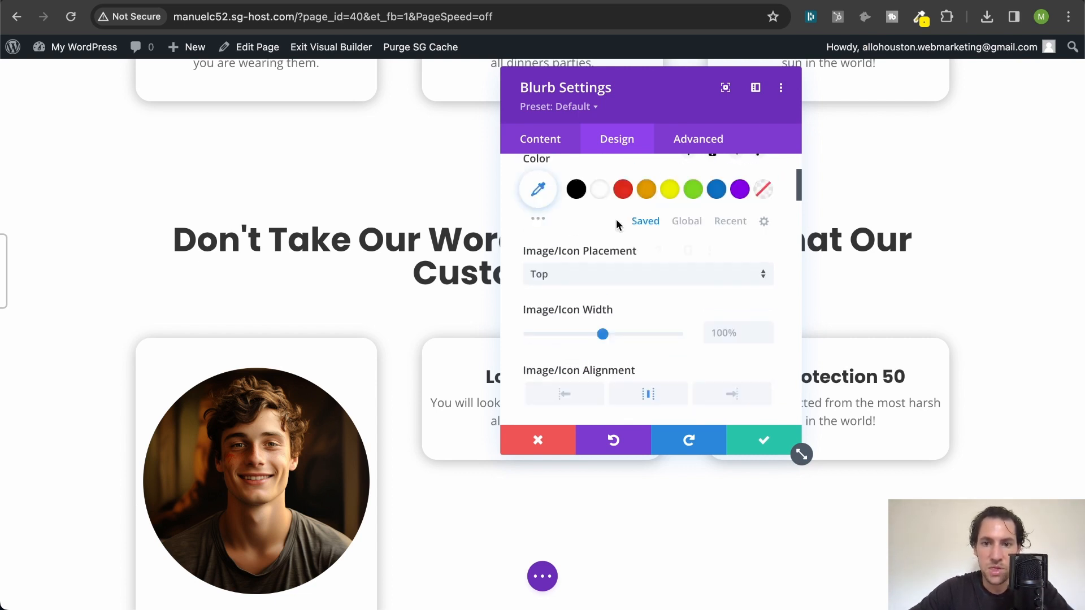
pyautogui.click(622, 206)
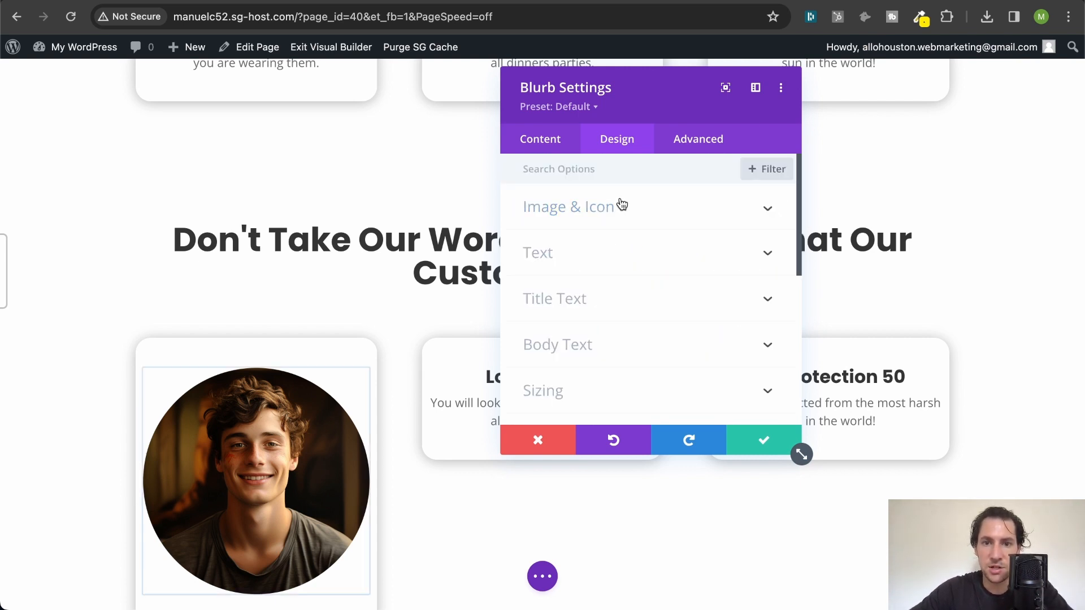
pyautogui.scroll(-2, 577, 322)
pyautogui.click(576, 316)
pyautogui.scroll(-8, 587, 303)
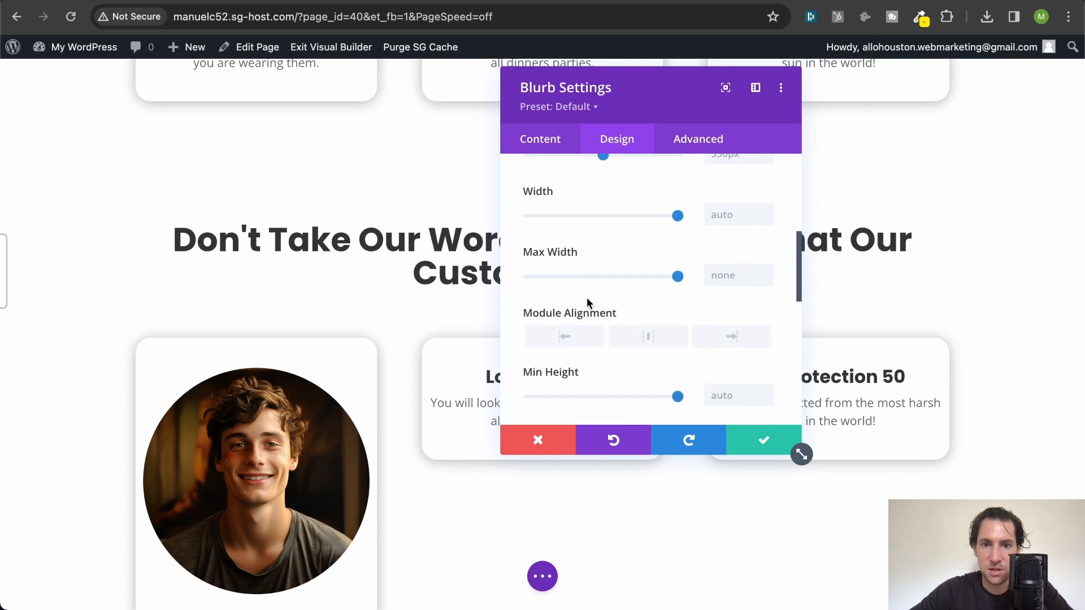
pyautogui.scroll(8, 588, 304)
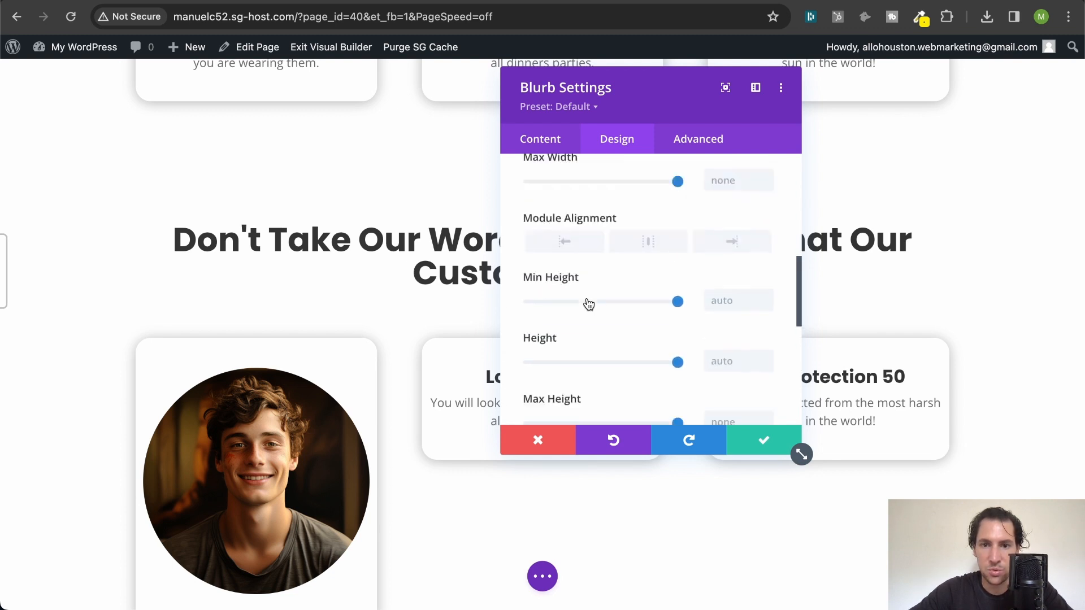
pyautogui.scroll(3, 588, 228)
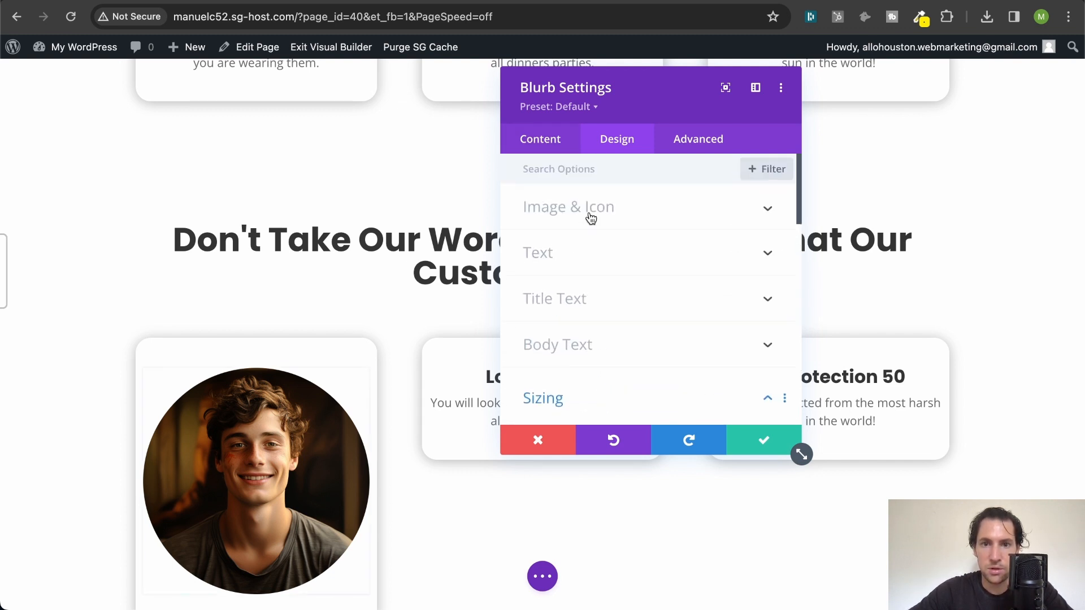
pyautogui.click(588, 208)
pyautogui.scroll(-3, 609, 275)
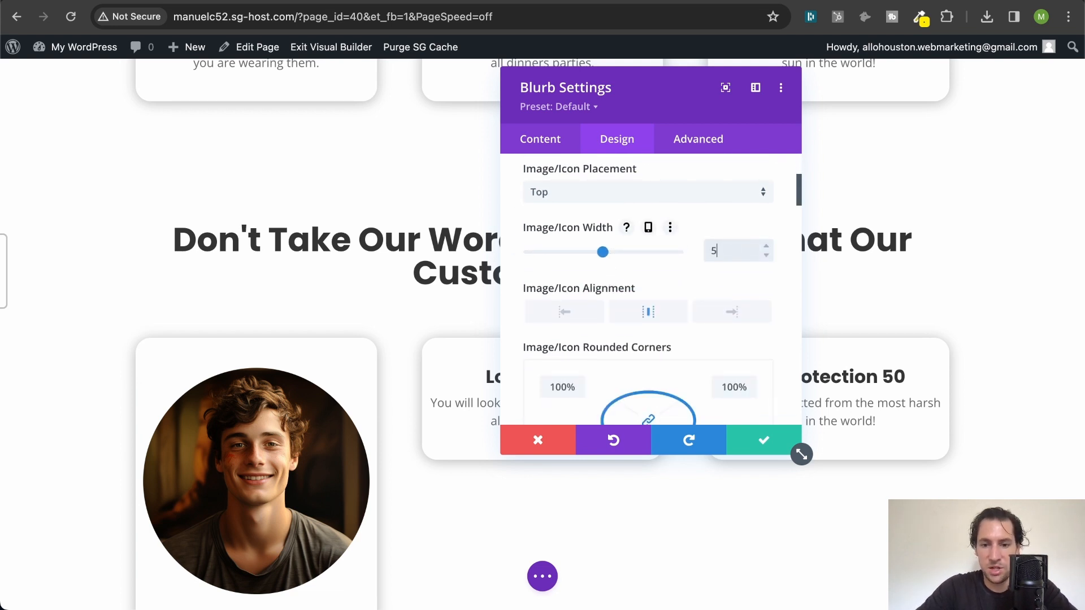
pyautogui.write('%')
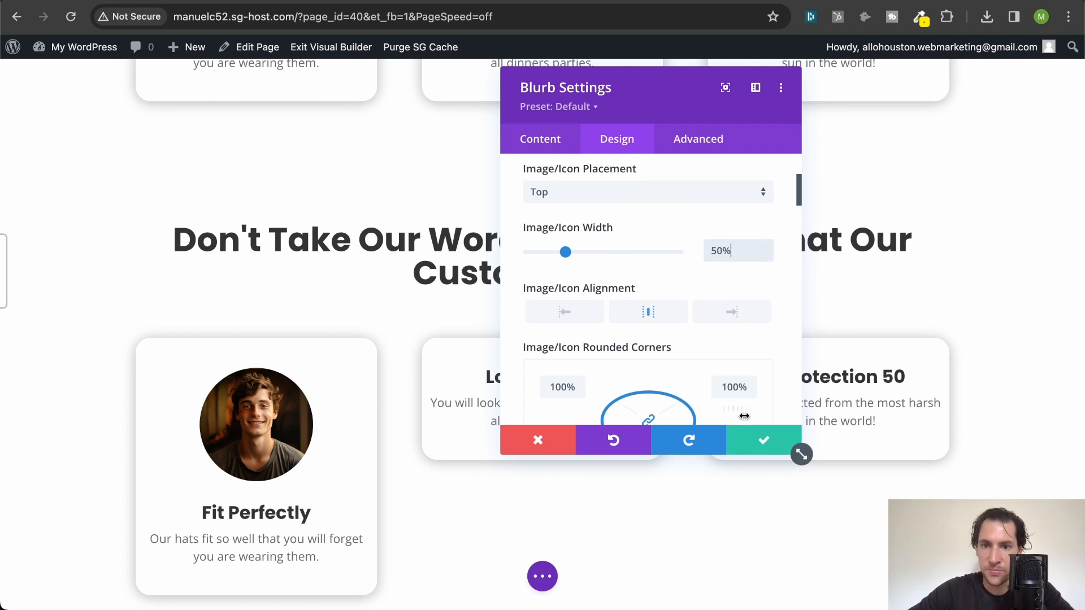
pyautogui.click(760, 440)
# - Replace the "Fit Perfectly" title under the portrait with the customer's first name and last initial
pyautogui.scroll(-2, 246, 398)
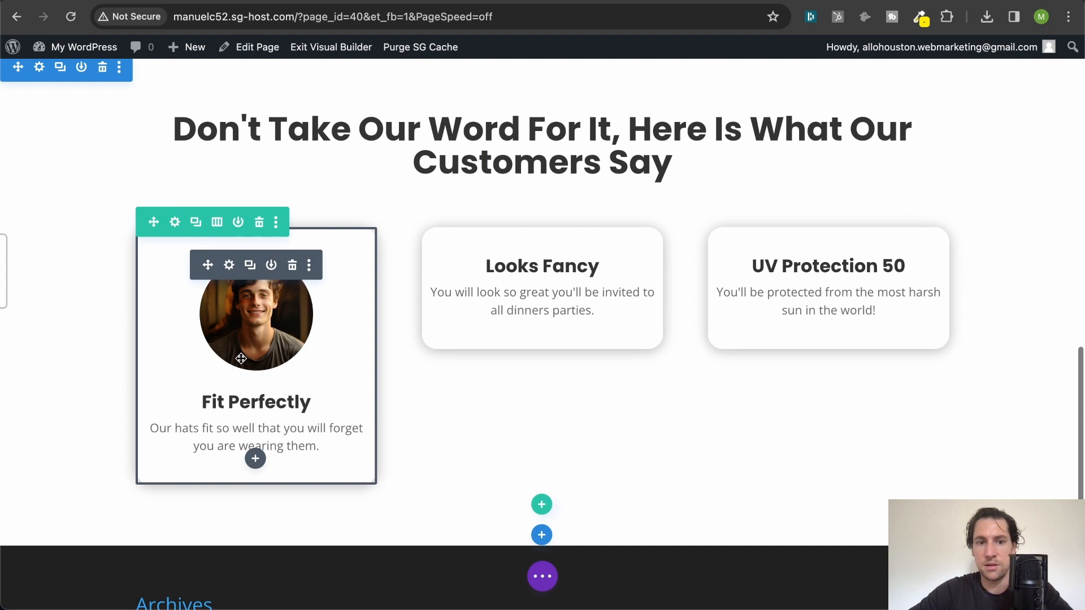
pyautogui.click(247, 399)
pyautogui.doubleClick(246, 402)
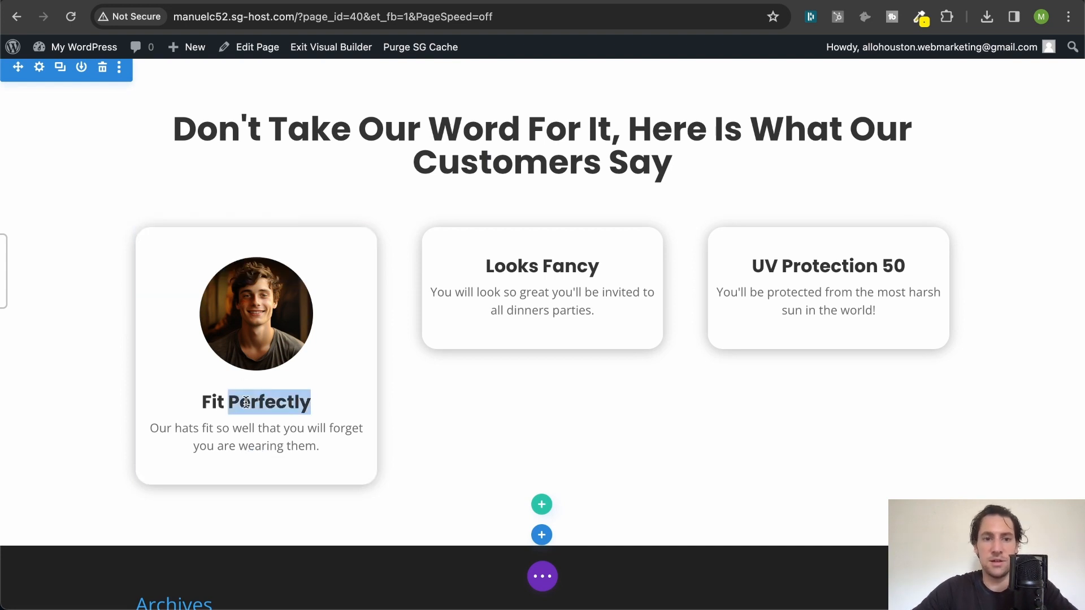
pyautogui.tripleClick(246, 402)
pyautogui.write('Arthur')
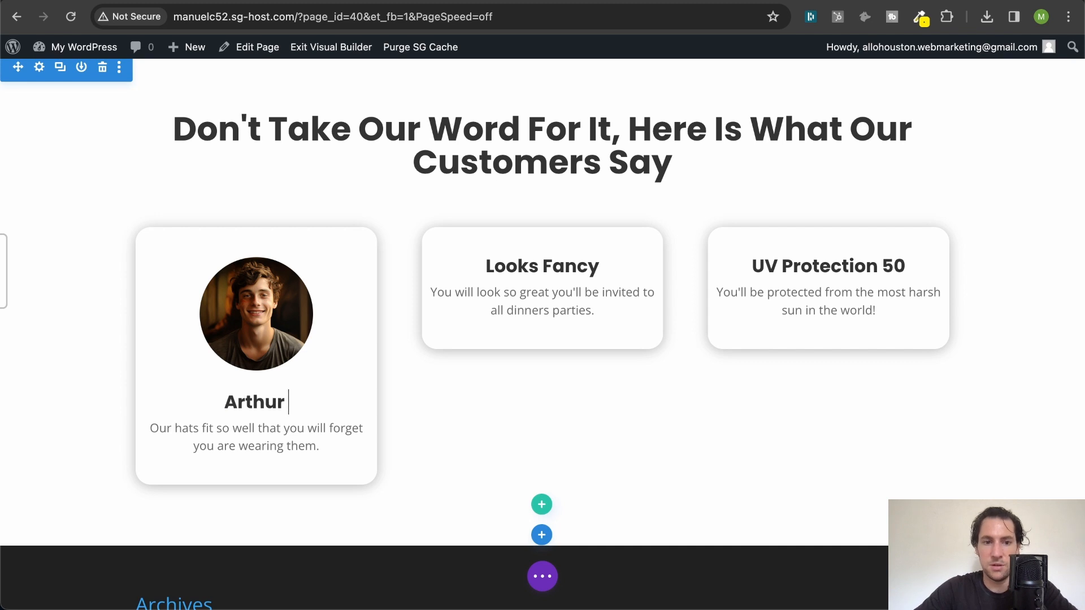
pyautogui.write(' Gl')
pyautogui.press('BackSpace')
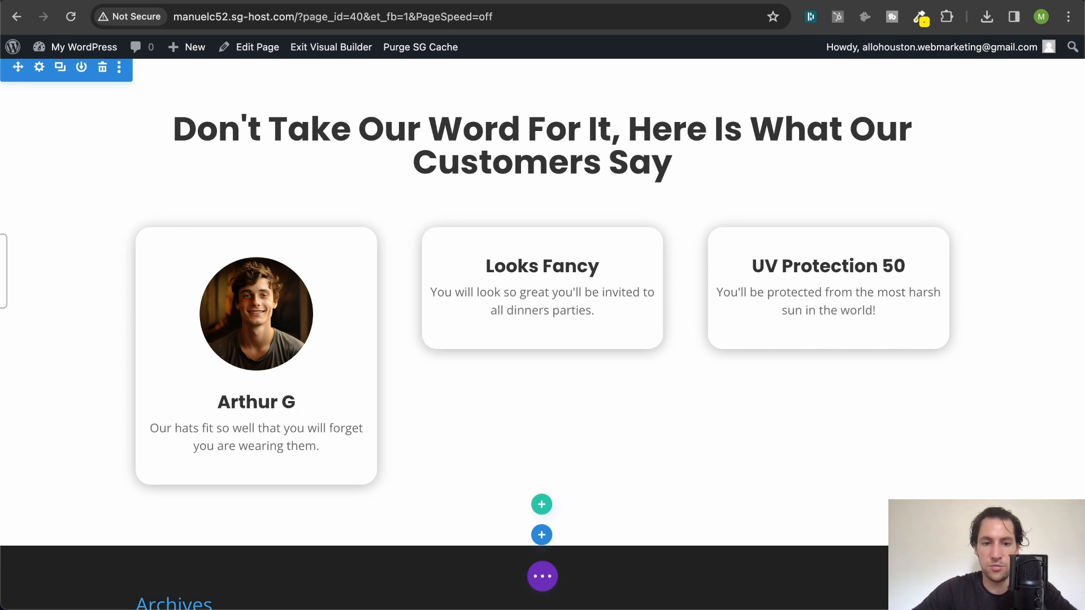
pyautogui.write('.')
# - Replace the body text under the customer's name with "I love those hats!"
pyautogui.tripleClick(252, 427)
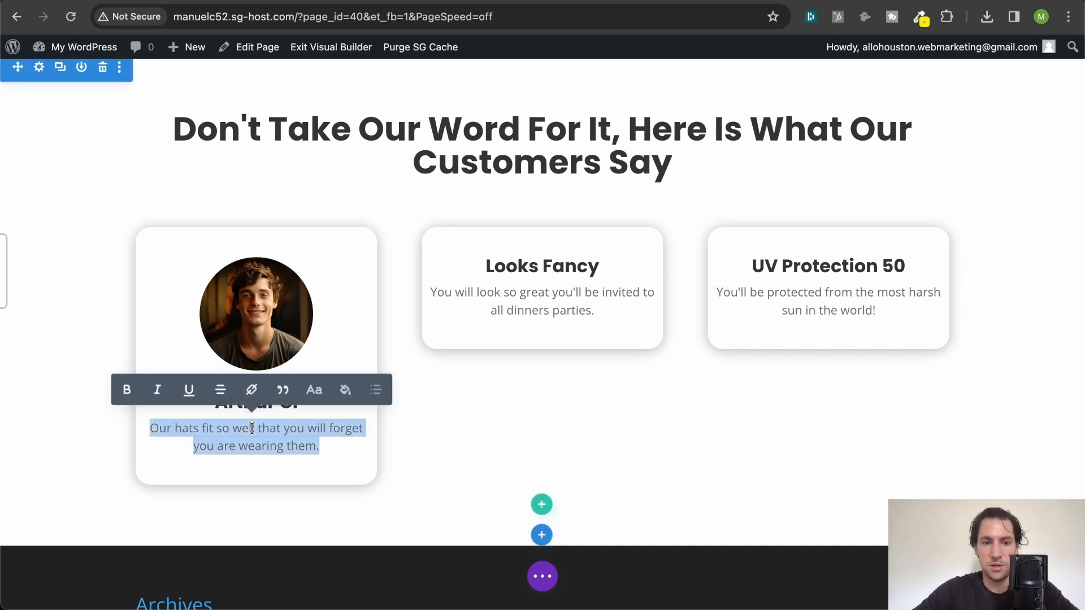
pyautogui.press('BackSpace')
pyautogui.write('I love')
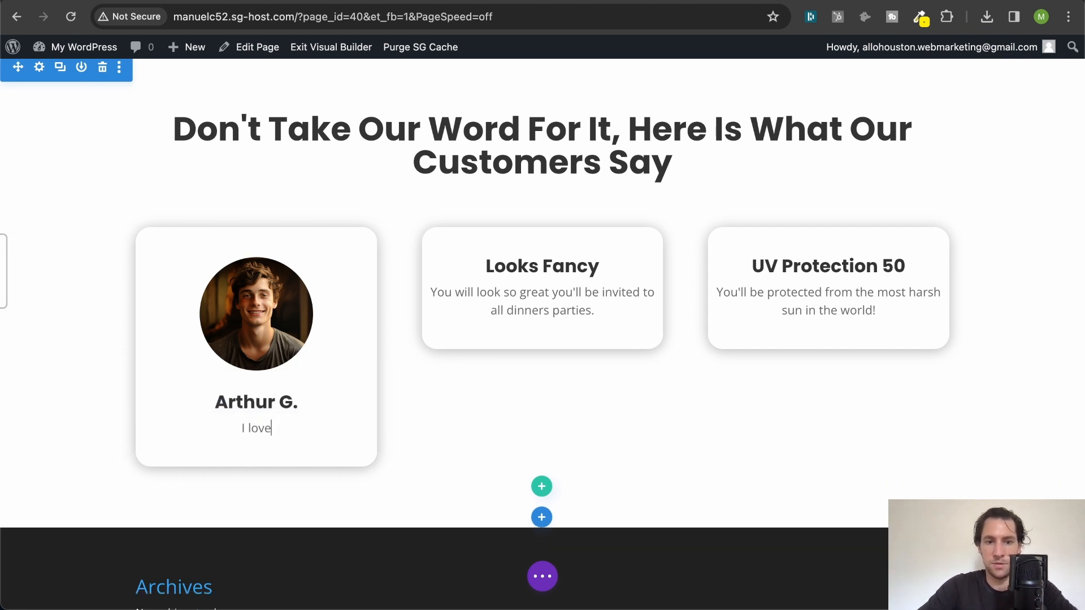
pyautogui.write(' those hats!')
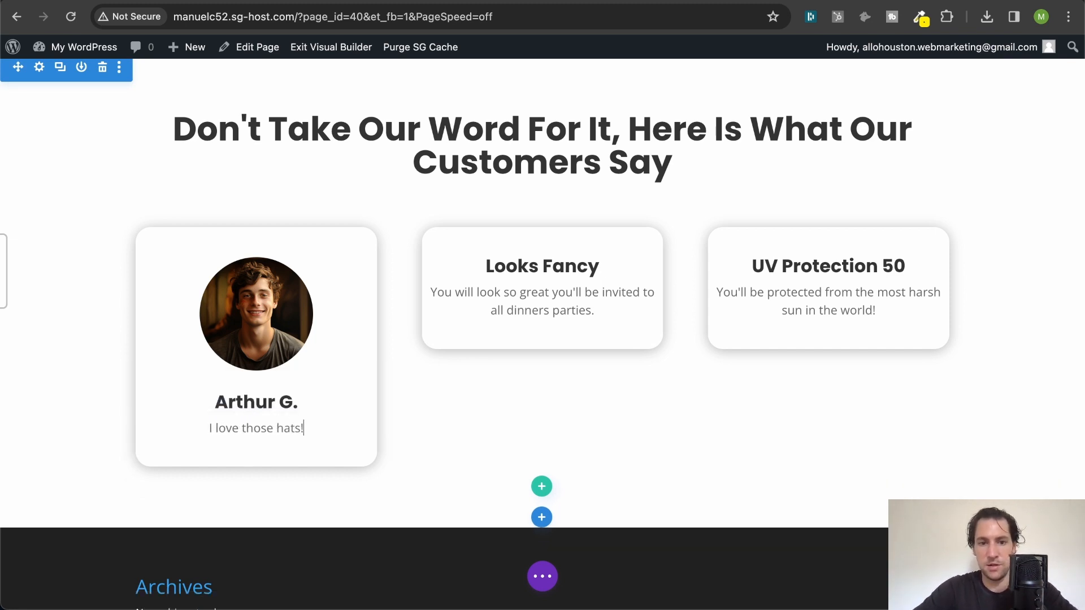
# - Delete the "Looks Fancy" and "UV Protection 50" blurbs from the testimonials section
pyautogui.moveTo(500, 241)
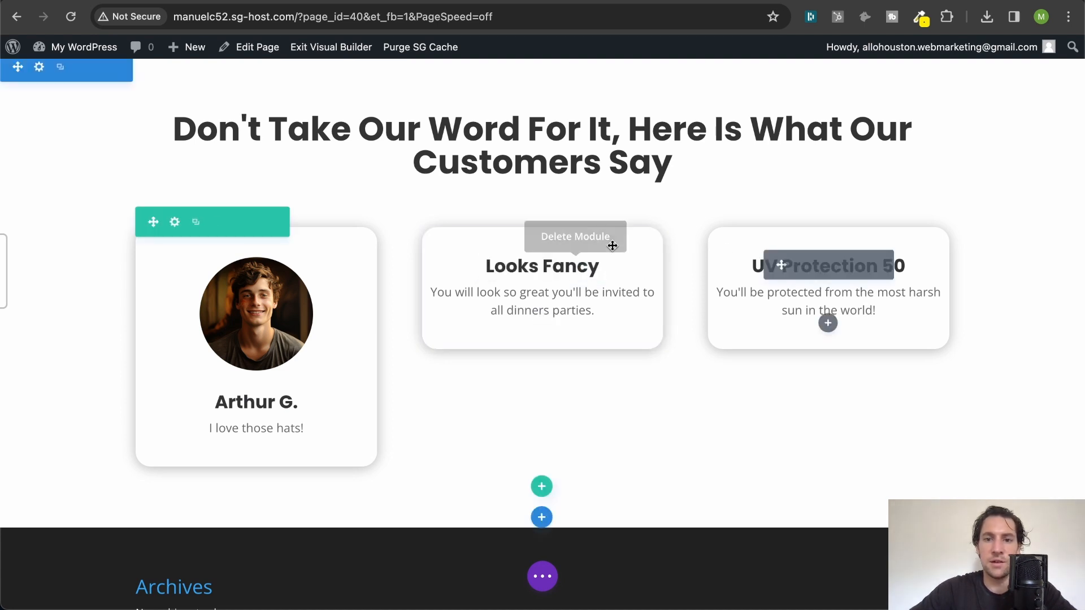
pyautogui.click(579, 266)
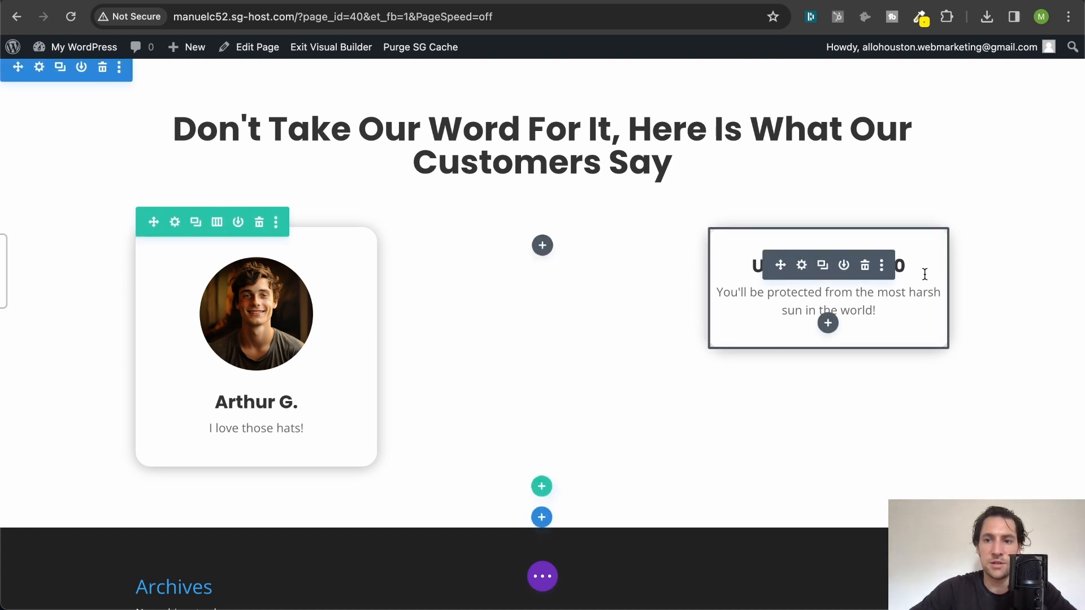
pyautogui.click(865, 266)
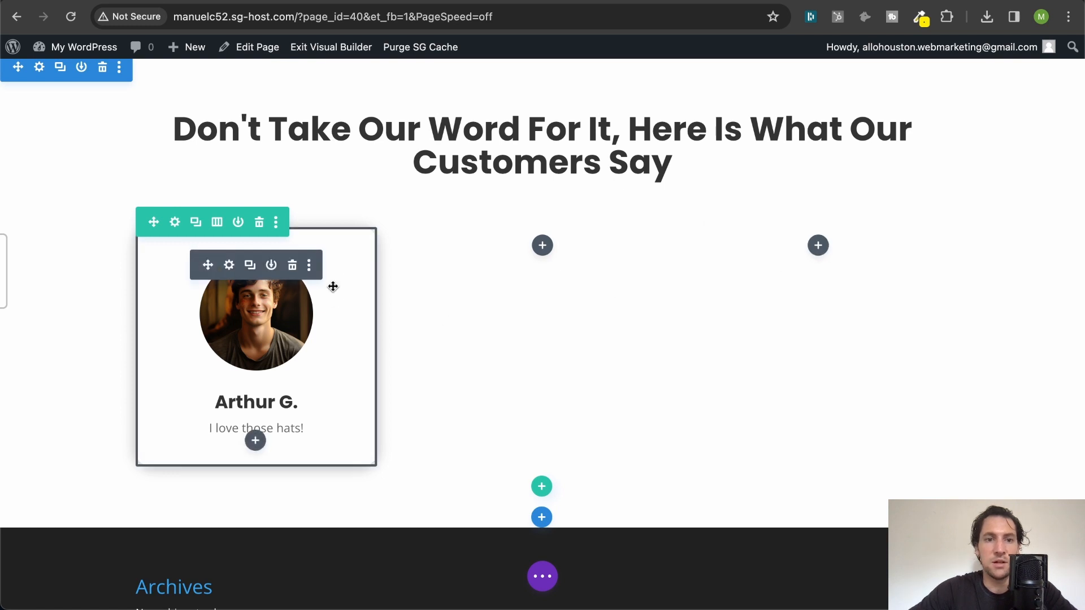
# - Duplicate the finished testimonial blurb twice and place the copies in the second and third columns of the row
pyautogui.click(249, 266)
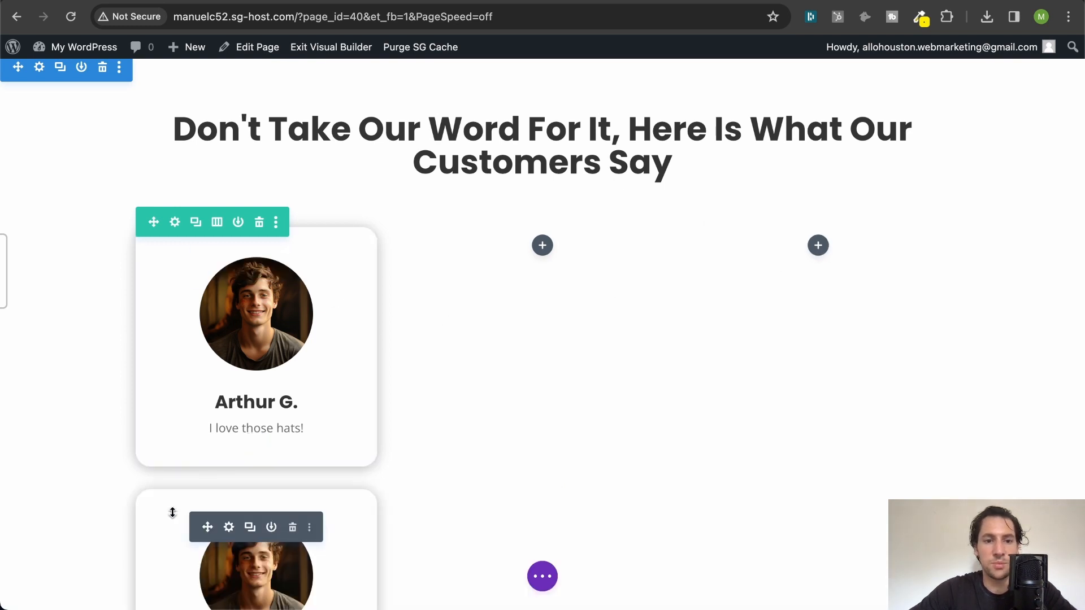
pyautogui.moveTo(212, 525); pyautogui.dragTo(541, 228)
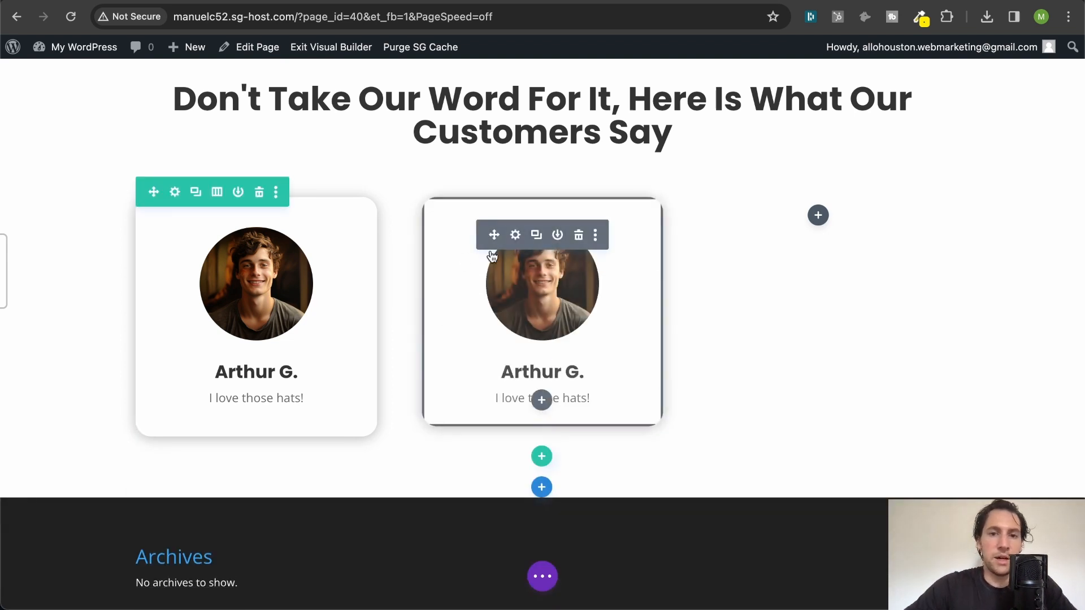
pyautogui.click(536, 236)
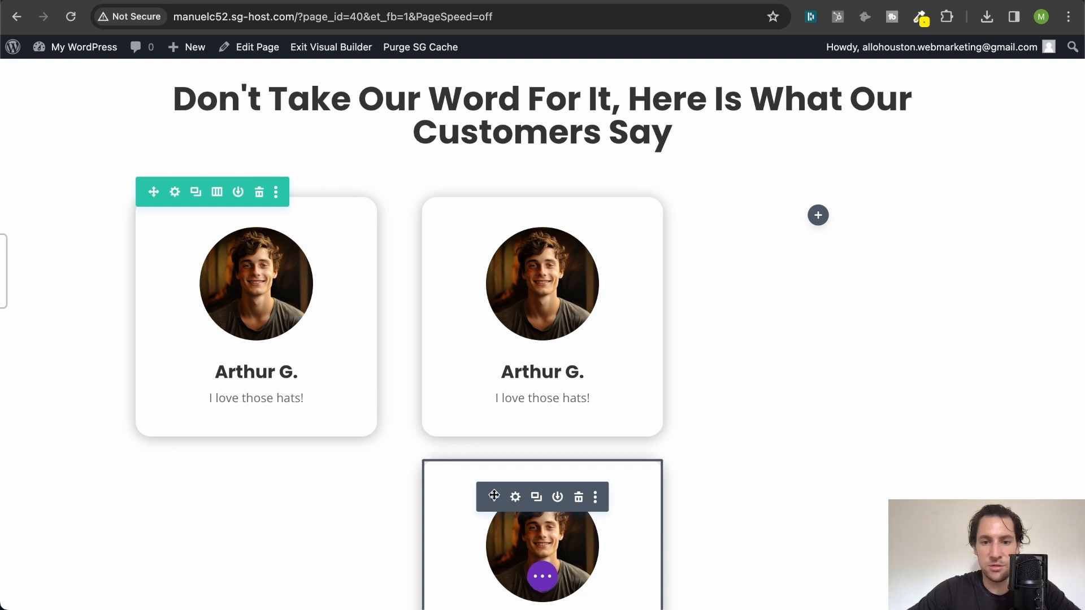
pyautogui.moveTo(651, 320); pyautogui.dragTo(794, 188)
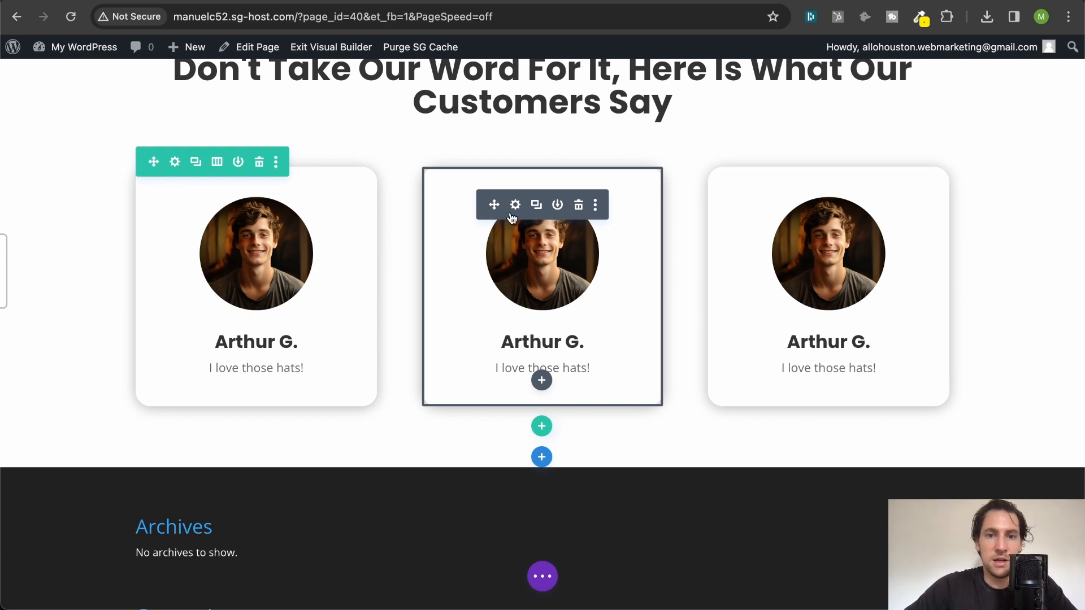
# - Replace the portrait in the second testimonial card with the media library photo of the smiling woman with long wavy auburn hair
pyautogui.click(514, 204)
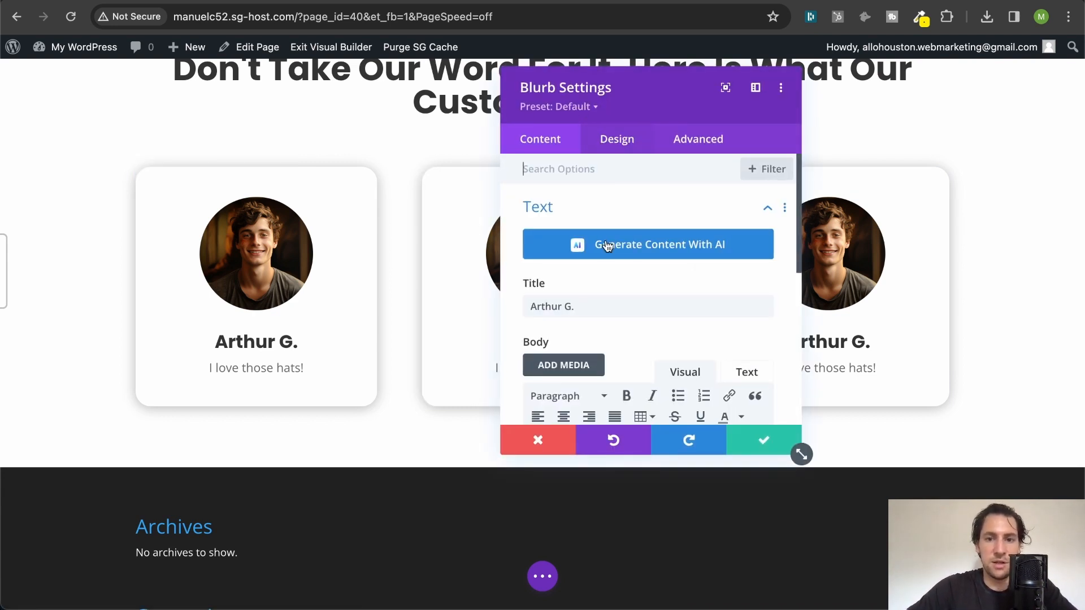
pyautogui.scroll(-5, 607, 246)
pyautogui.scroll(2, 605, 245)
pyautogui.scroll(-4, 603, 271)
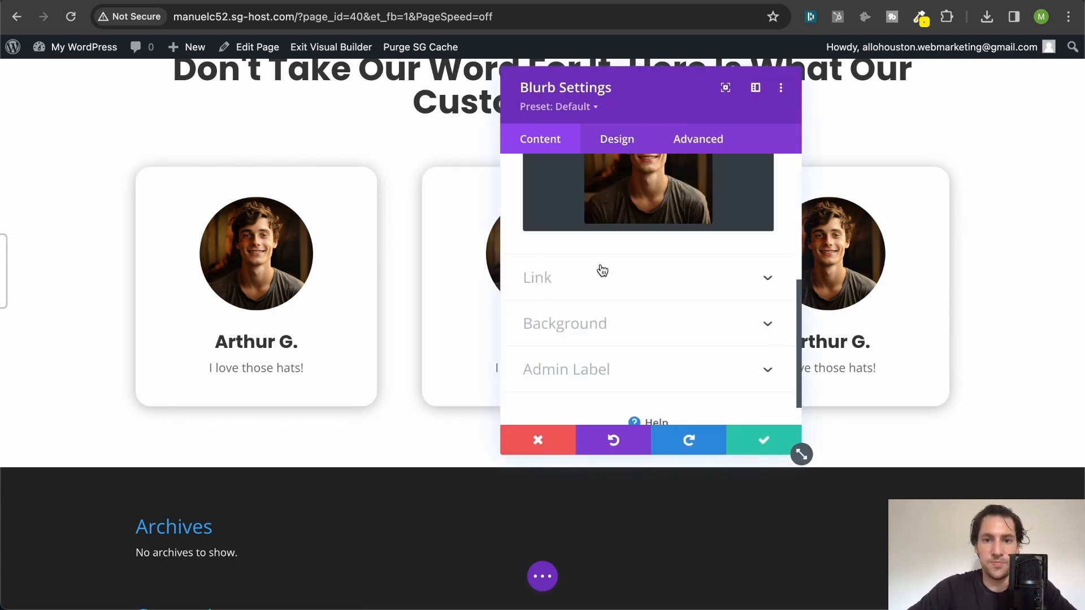
pyautogui.scroll(3, 602, 271)
pyautogui.click(610, 335)
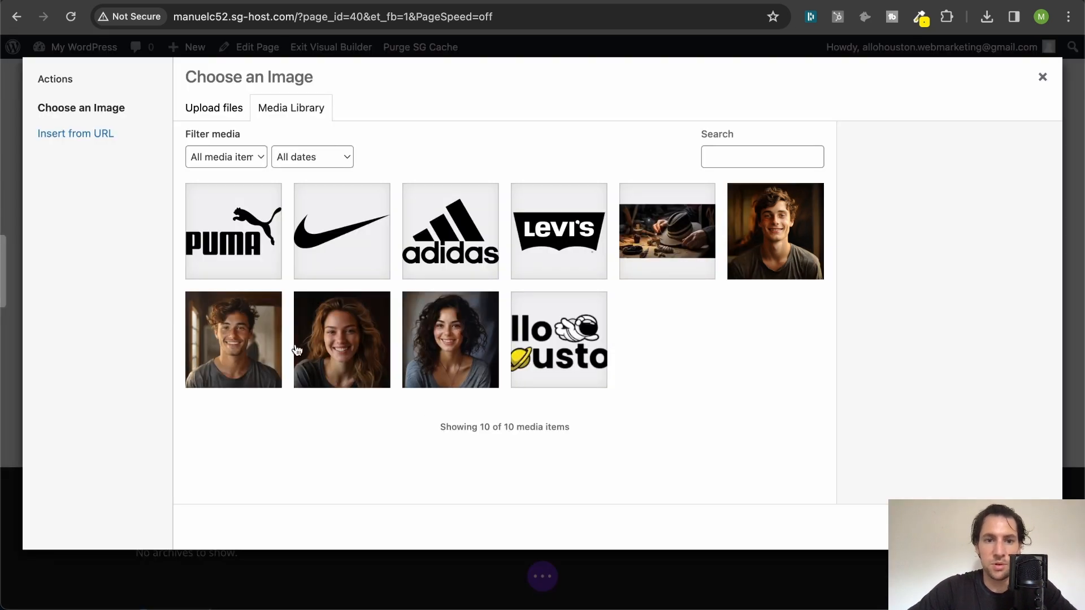
pyautogui.click(297, 350)
pyautogui.click(995, 527)
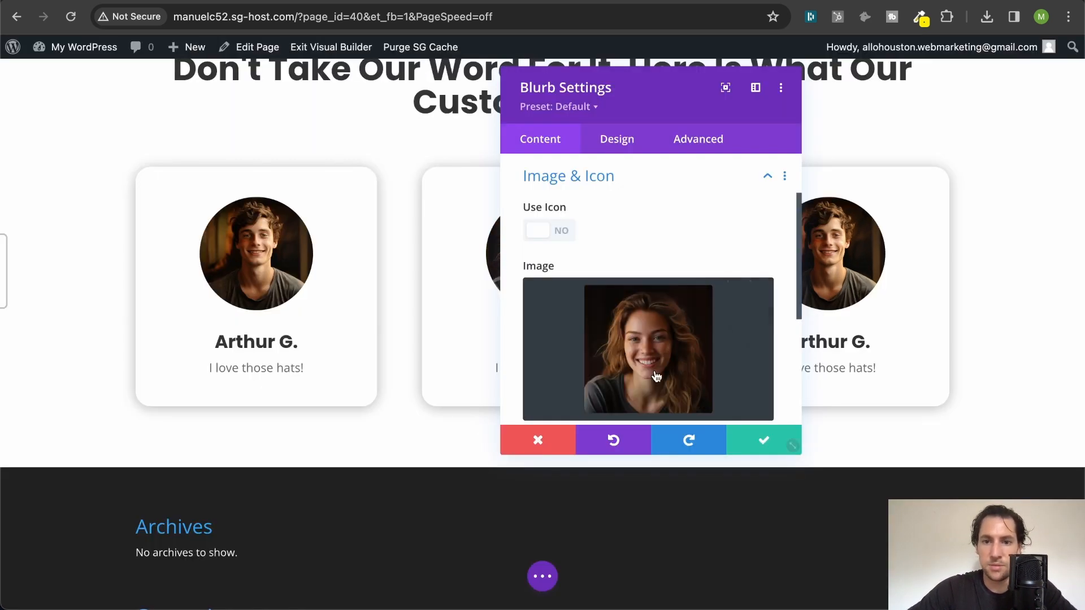
pyautogui.click(773, 448)
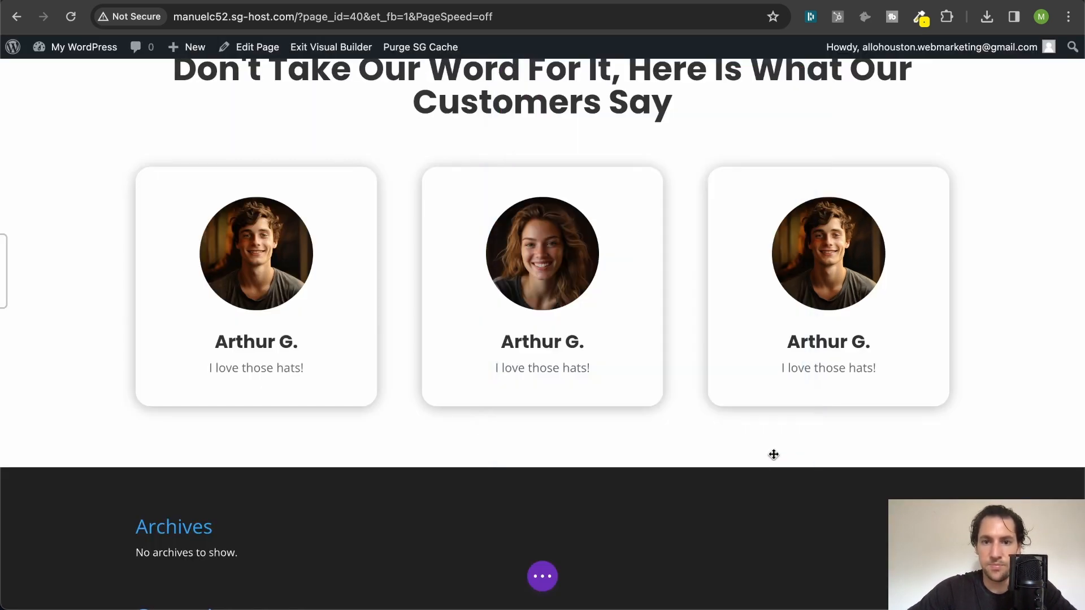
# - Replace the name in the second testimonial card with that customer's first name and last initial
pyautogui.tripleClick(535, 343)
pyautogui.write('Jayda ')
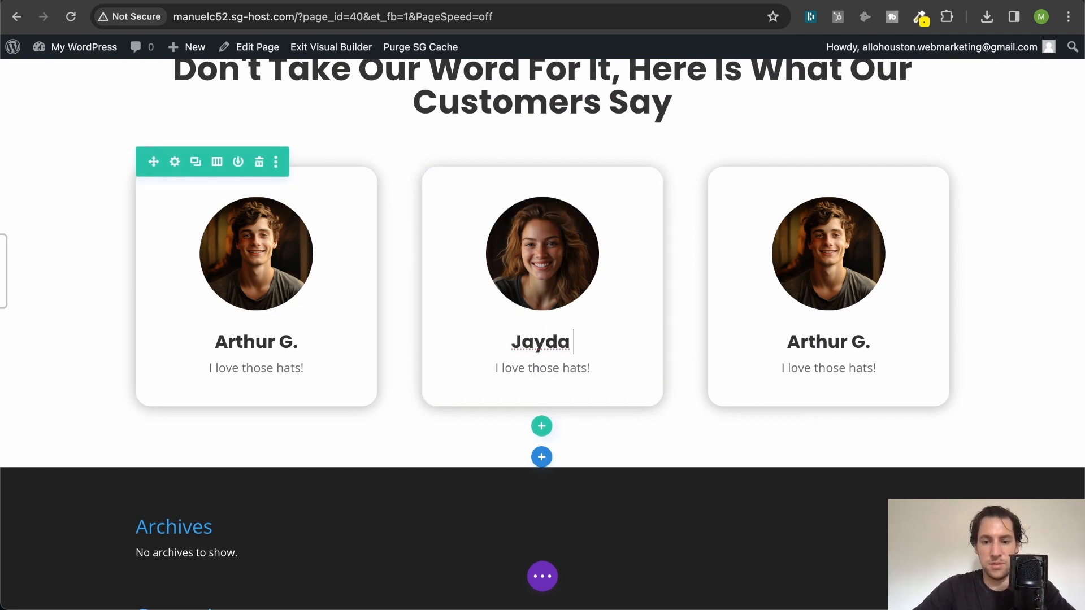
pyautogui.write('G.')
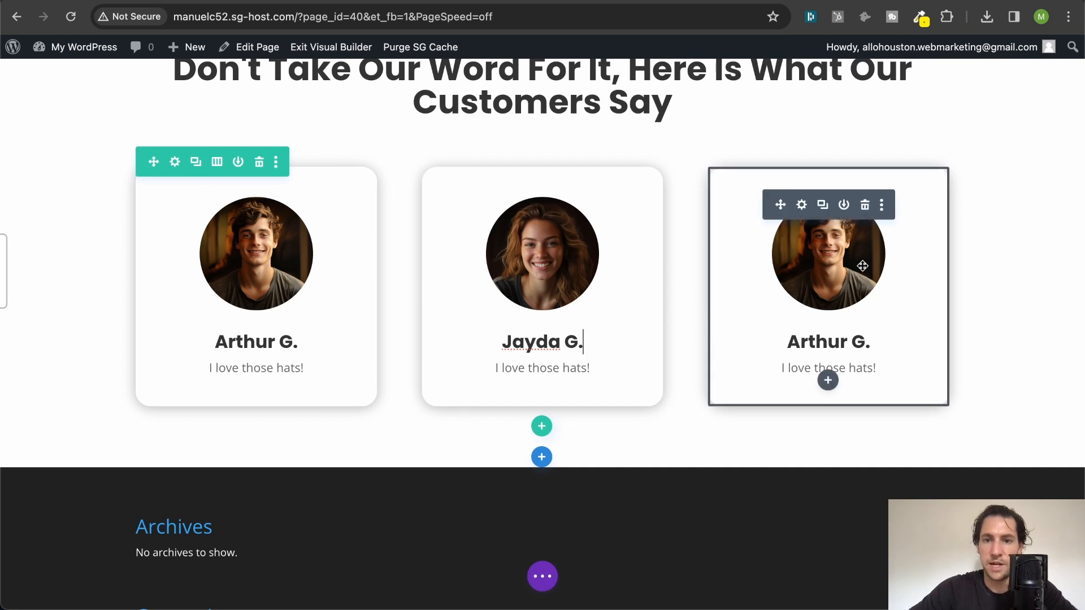
# - Replace the portrait in the third testimonial card with the media library photo of the smiling woman with curly black hair
pyautogui.click(801, 205)
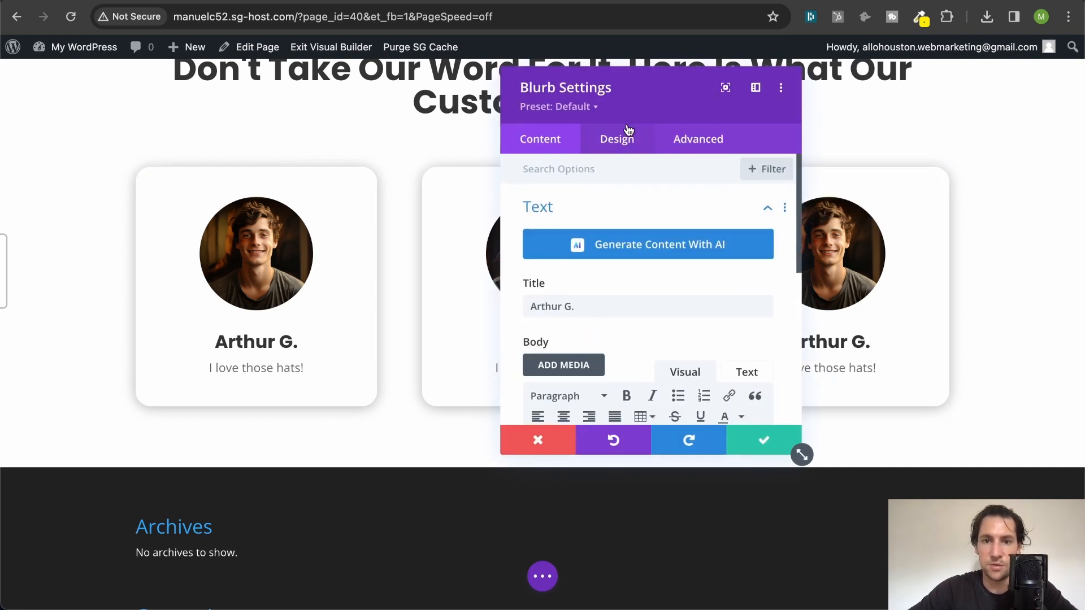
pyautogui.scroll(-10, 641, 368)
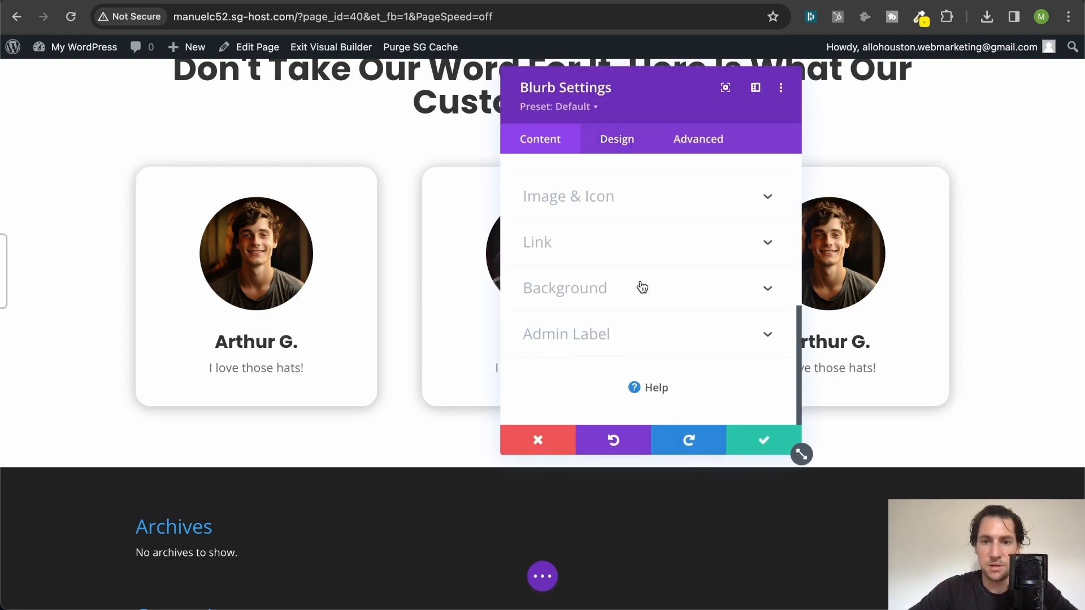
pyautogui.scroll(2, 640, 291)
pyautogui.scroll(-1, 622, 311)
pyautogui.click(611, 334)
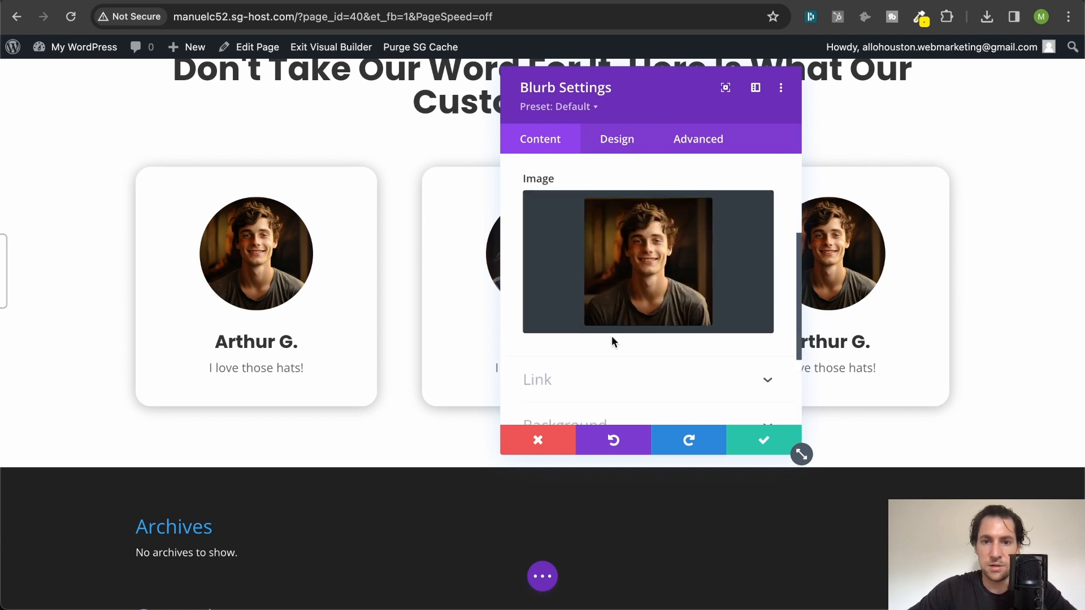
pyautogui.click(613, 360)
pyautogui.click(438, 354)
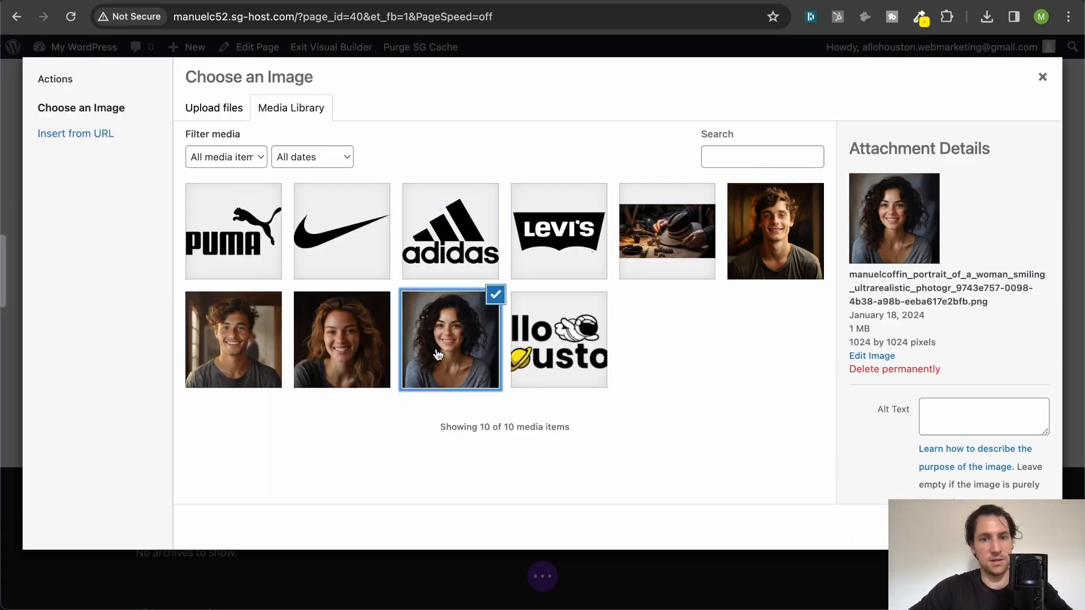
pyautogui.click(1009, 526)
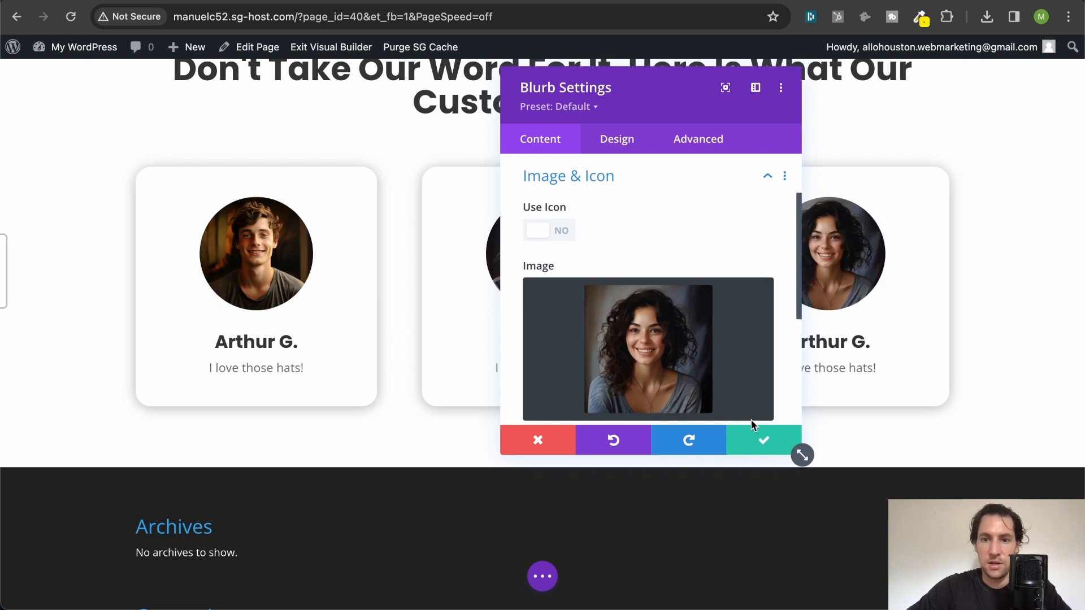
pyautogui.click(753, 437)
# - Replace the name in the third testimonial card with that customer's first name and last initial
pyautogui.tripleClick(800, 349)
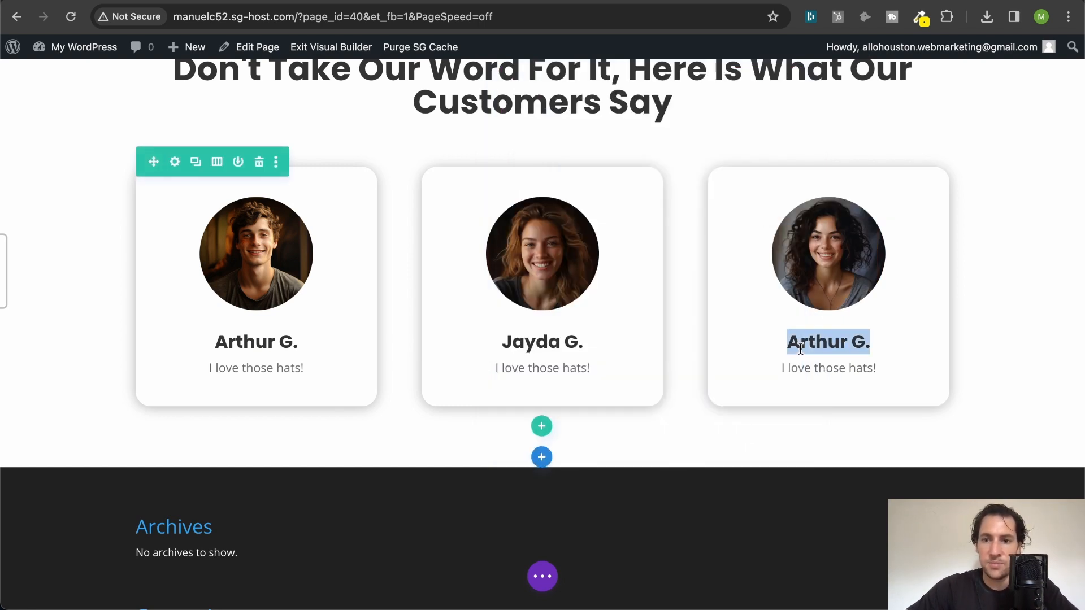
pyautogui.write('Kell')
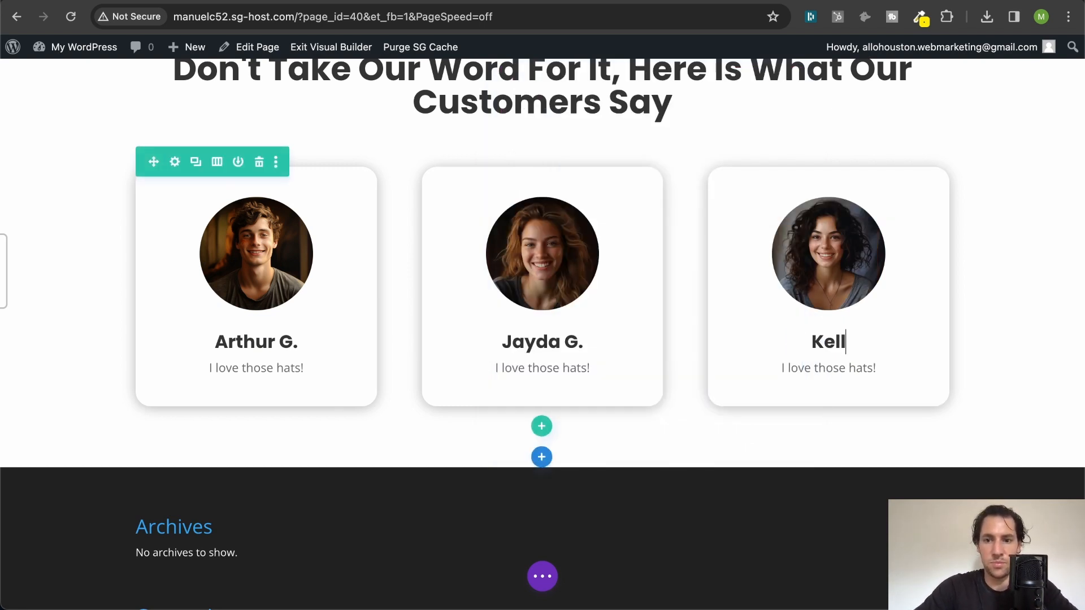
pyautogui.write('y J.')
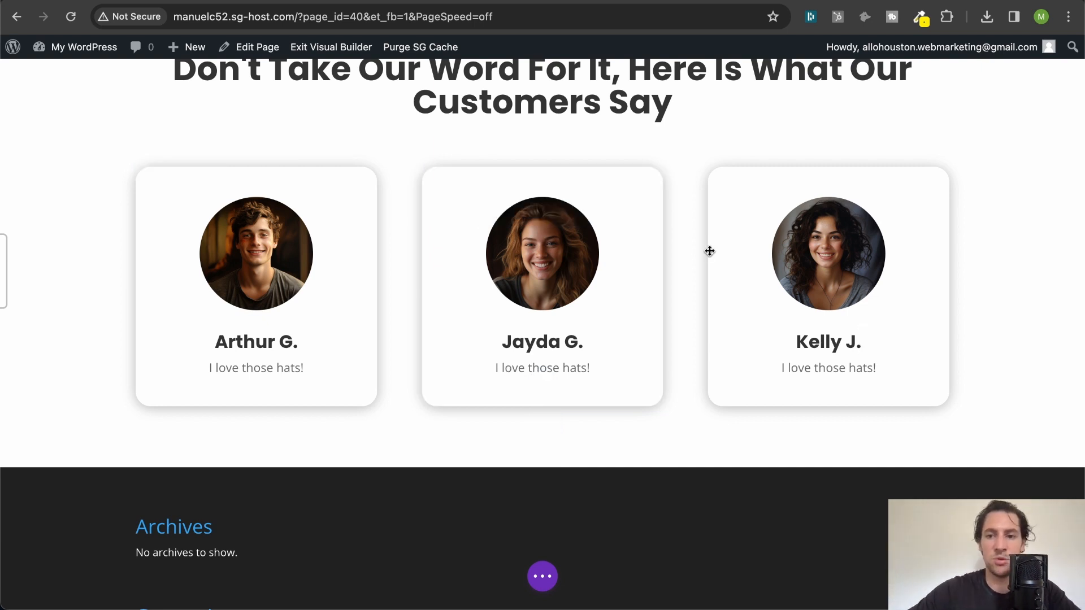
# - Add a new section with a one-column row below the testimonials section
pyautogui.scroll(3, 565, 259)
pyautogui.scroll(-2, 565, 262)
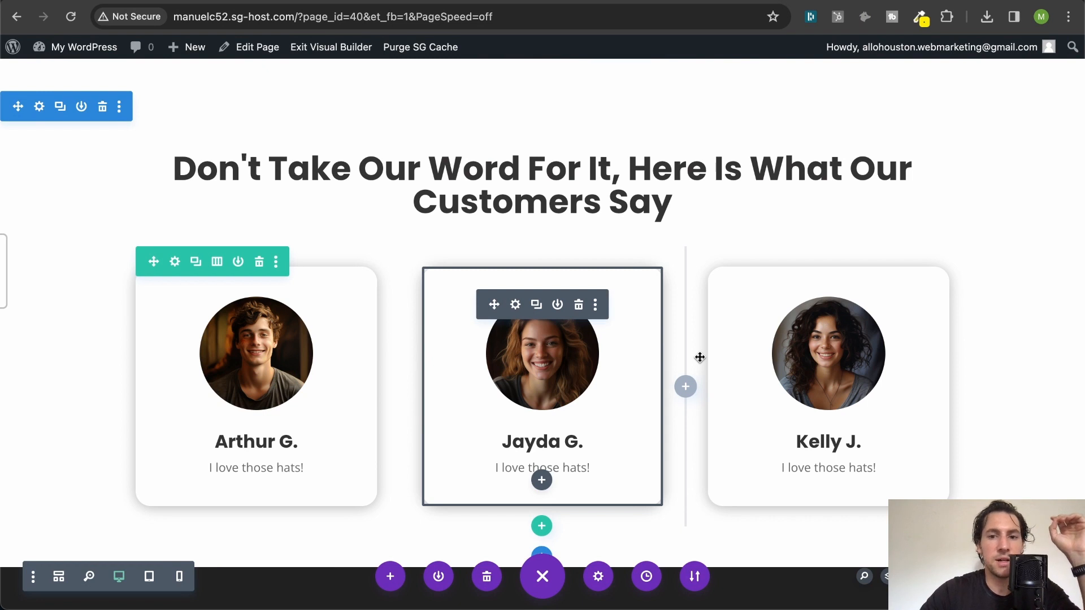
pyautogui.scroll(-1, 810, 333)
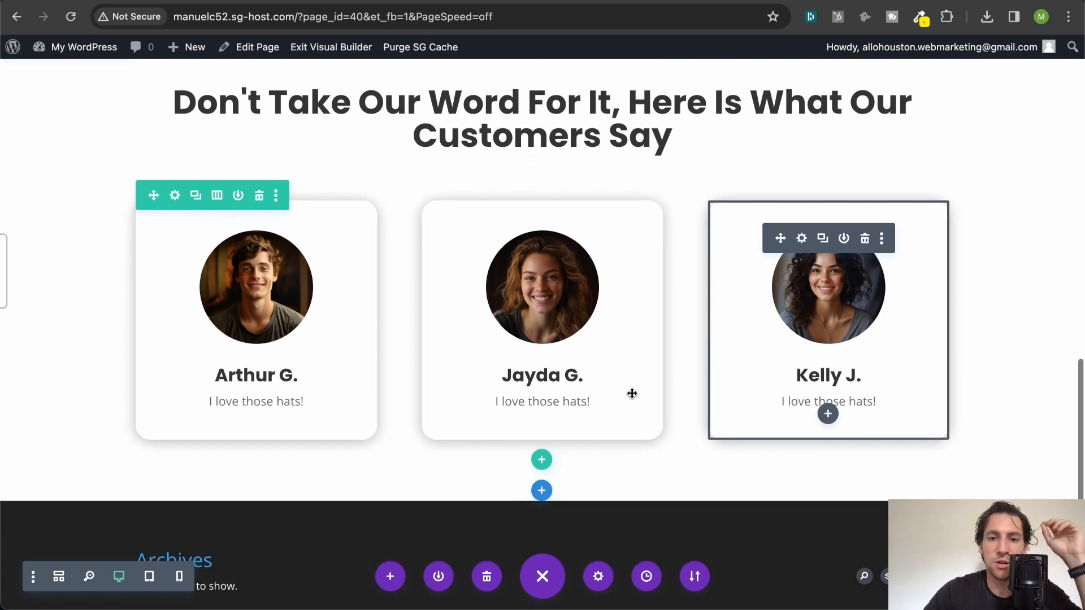
pyautogui.click(541, 495)
pyautogui.click(434, 439)
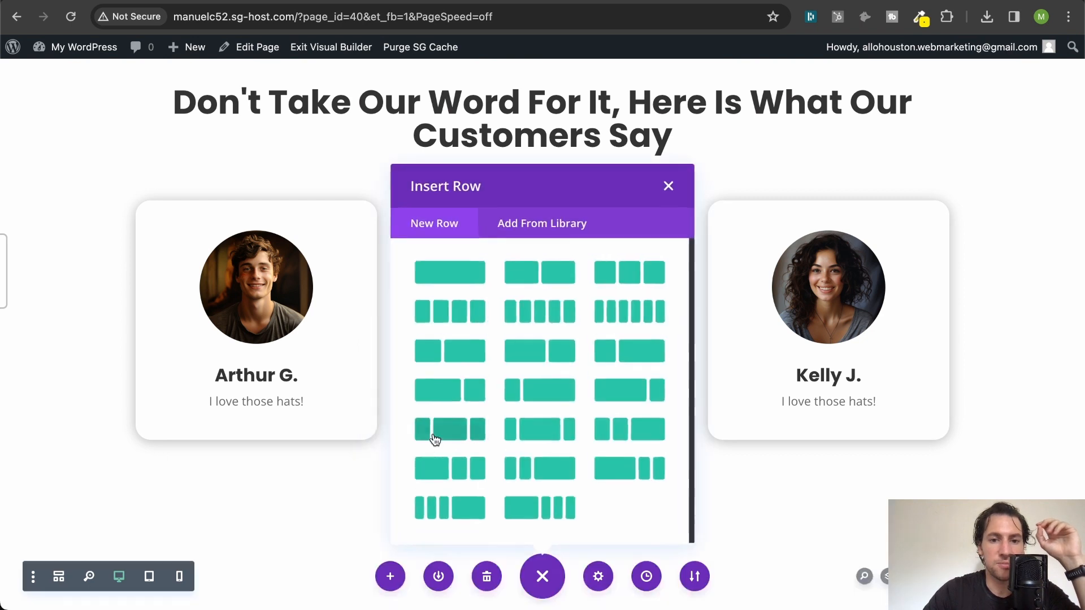
pyautogui.click(468, 275)
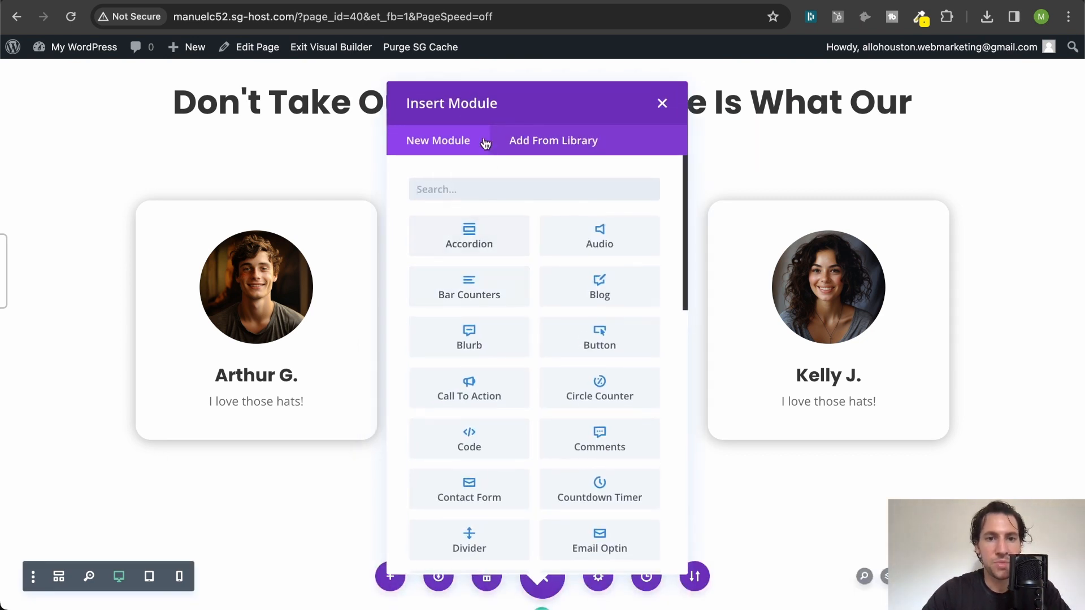
# - Search the modules for "pric" and insert a Pricing Tables module into the new row
pyautogui.write('pri')
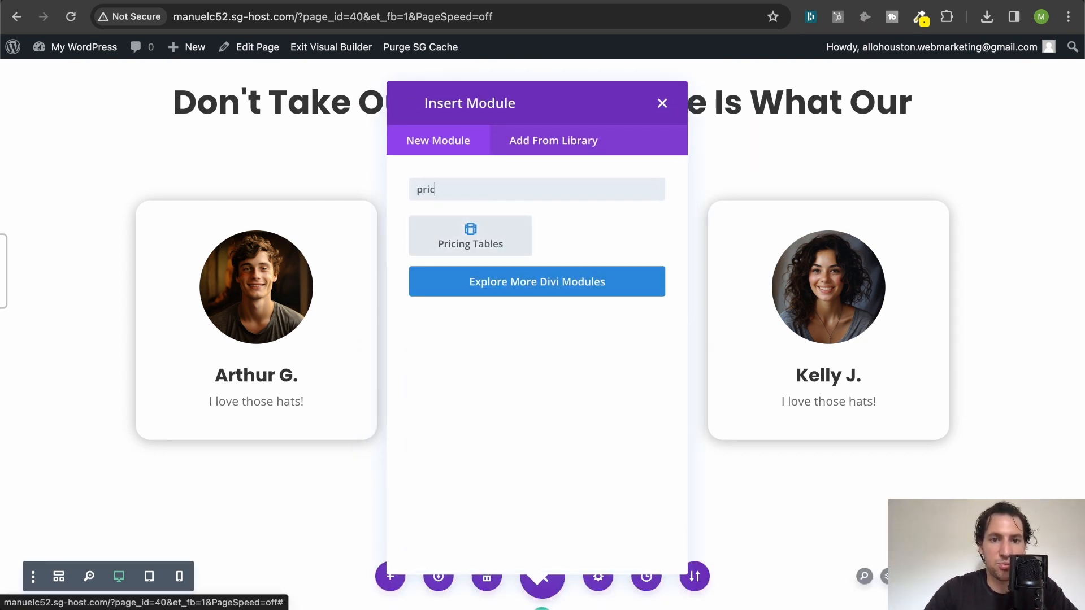
pyautogui.write('c')
pyautogui.click(472, 233)
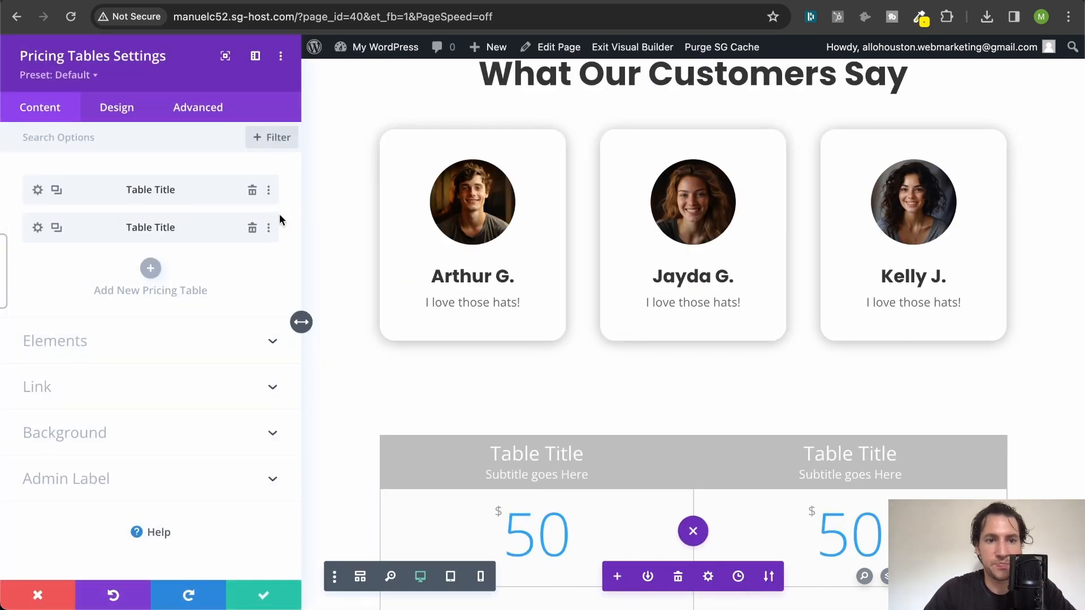
# - Delete the second pricing table from the Pricing Tables module
pyautogui.scroll(-3, 484, 235)
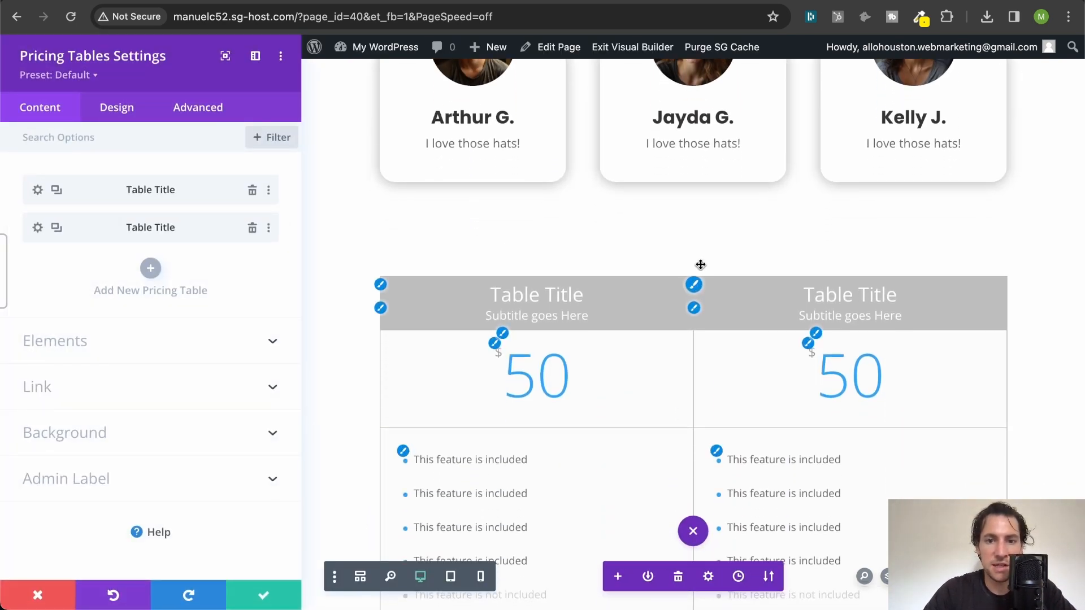
pyautogui.scroll(-2, 701, 265)
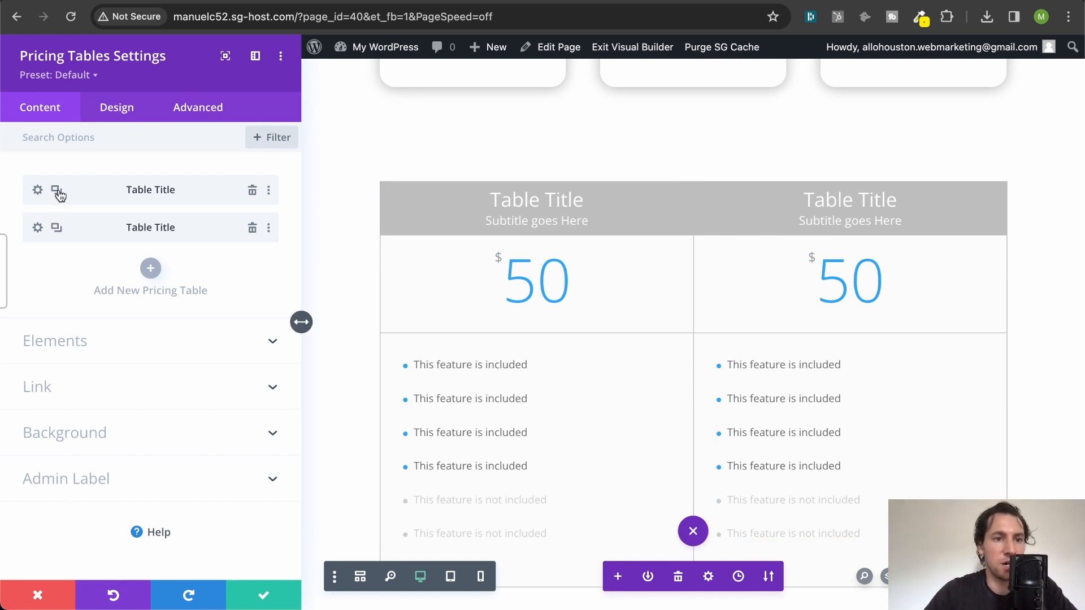
pyautogui.click(252, 229)
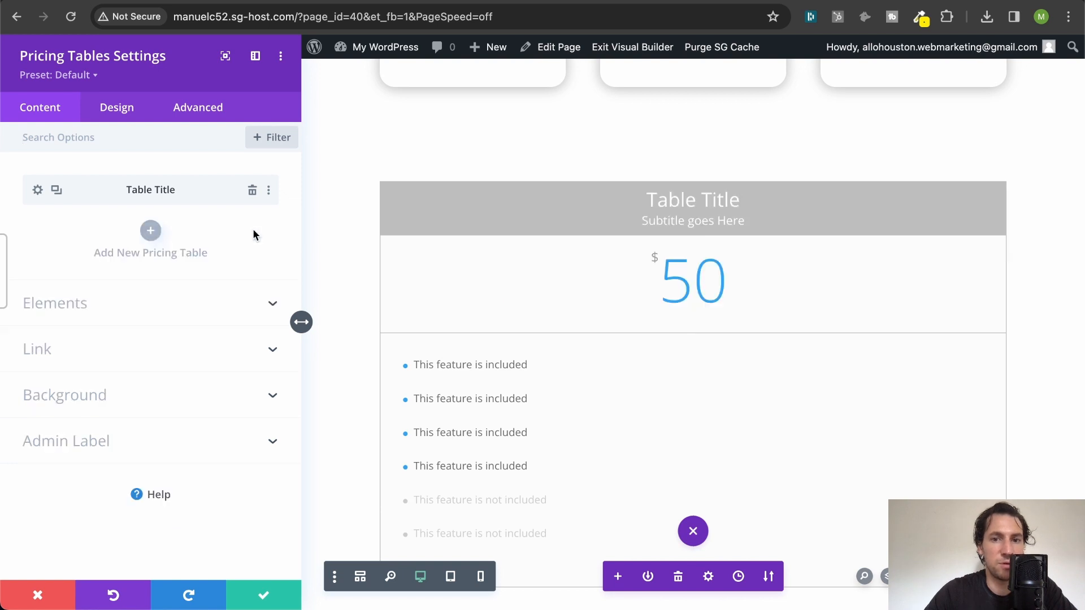
# - Set the remaining pricing table's title to "Basic Hat"
pyautogui.click(39, 192)
pyautogui.tripleClick(129, 273)
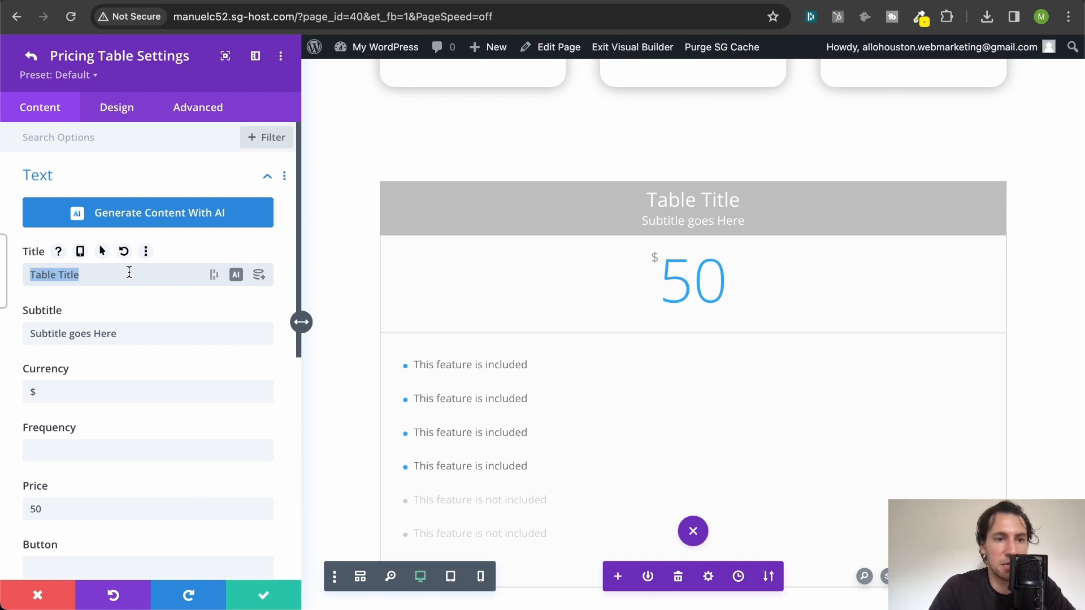
pyautogui.write('Bqsic')
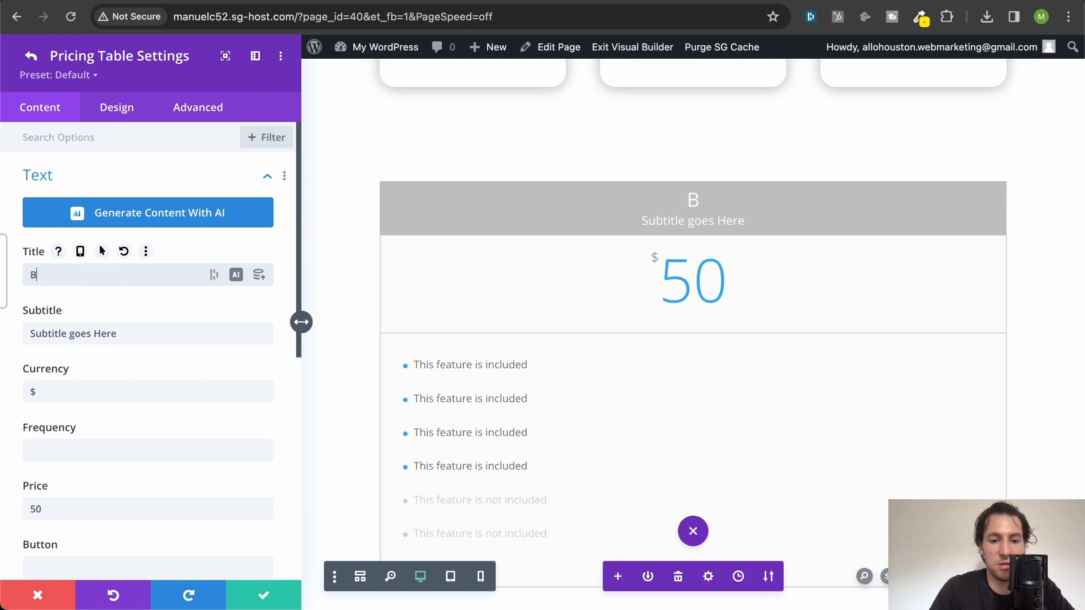
pyautogui.press('BackSpace')
pyautogui.press('BackSpace')
pyautogui.press('BackSpace')
pyautogui.press('BackSpace')
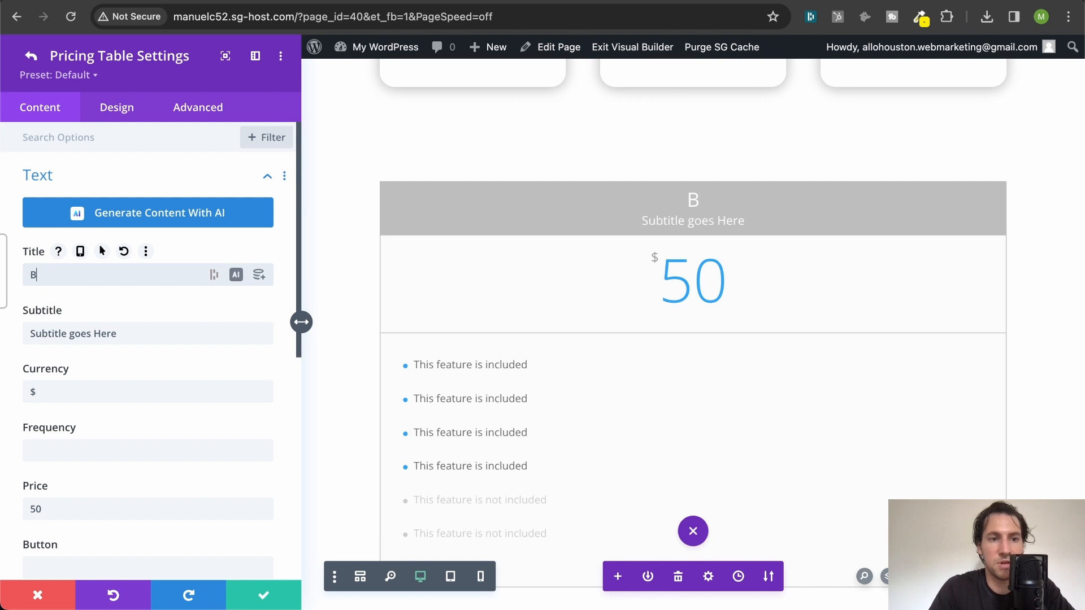
pyautogui.write('asic Hat')
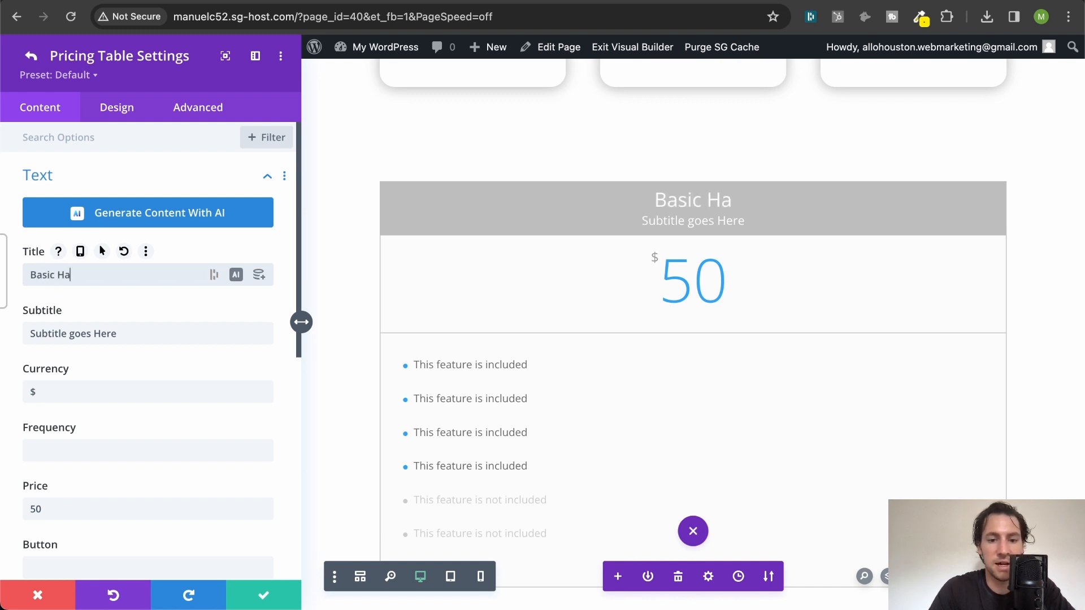
# - Set the pricing table's subtitle to "For your daily activities"
pyautogui.click(144, 331)
pyautogui.hotkey('alt', 'shift', 'Left')
pyautogui.hotkey('alt', 'shift', 'Left')
pyautogui.hotkey('alt', 'shift', 'Left')
pyautogui.write('F')
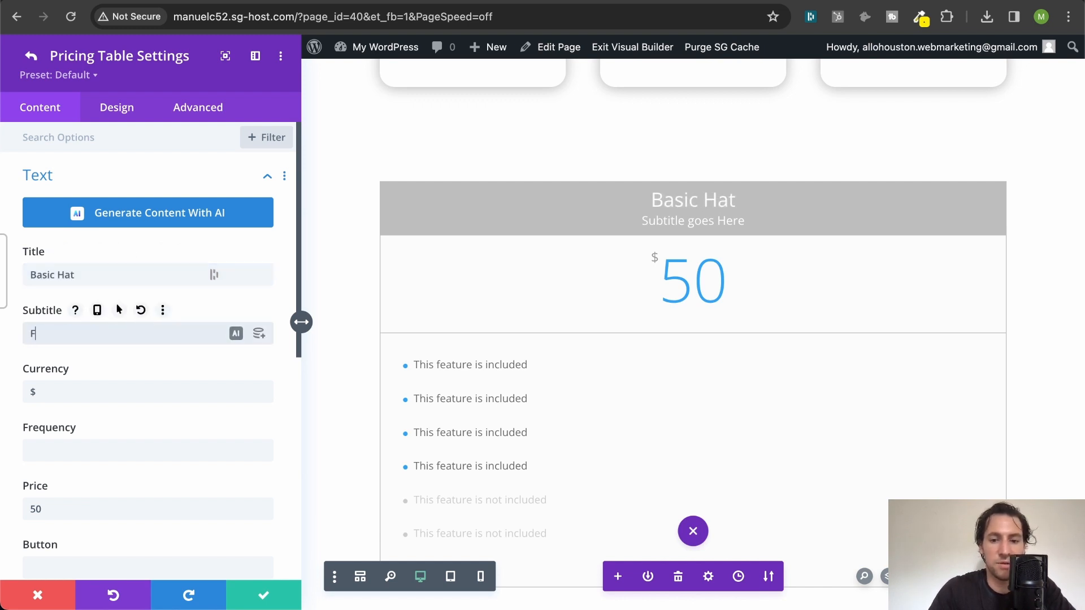
pyautogui.write('or your daily')
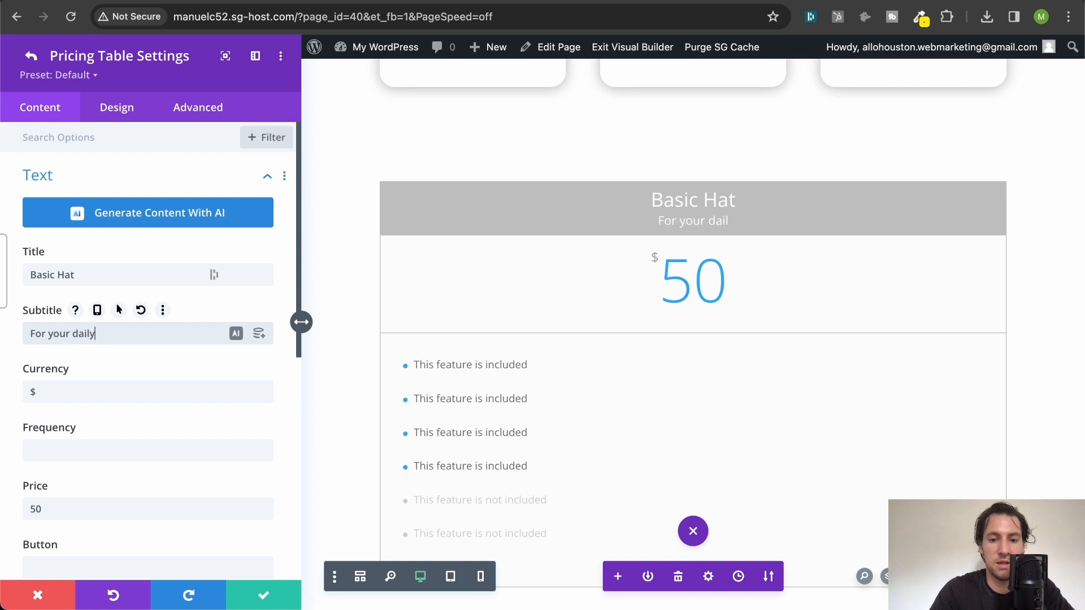
pyautogui.write(' activities')
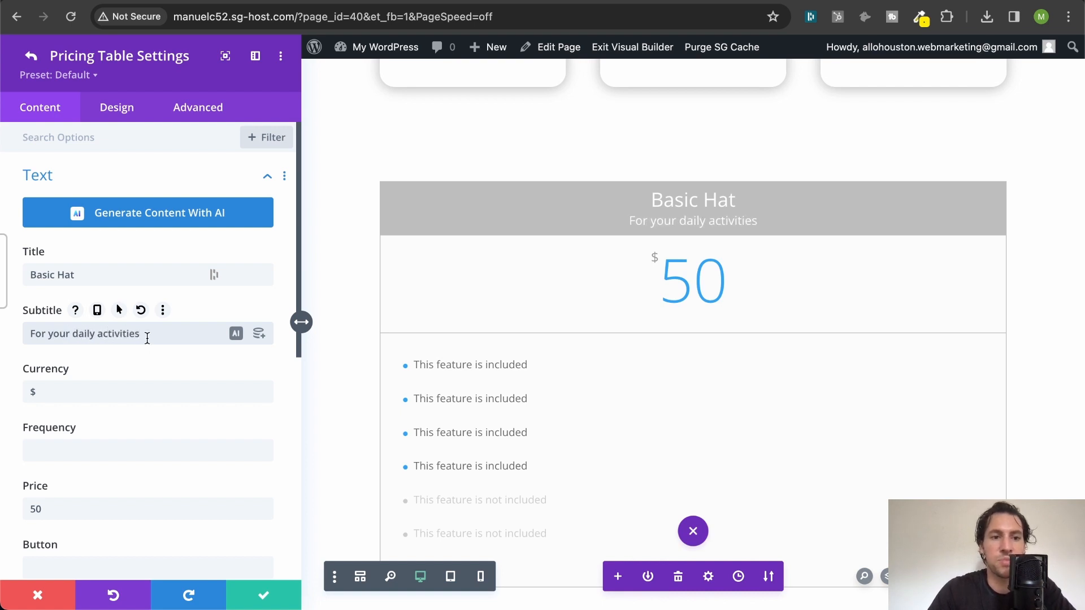
# - Remove the two "This feature is not included" lines from the pricing table's body text
pyautogui.scroll(-3, 151, 378)
pyautogui.scroll(-4, 169, 286)
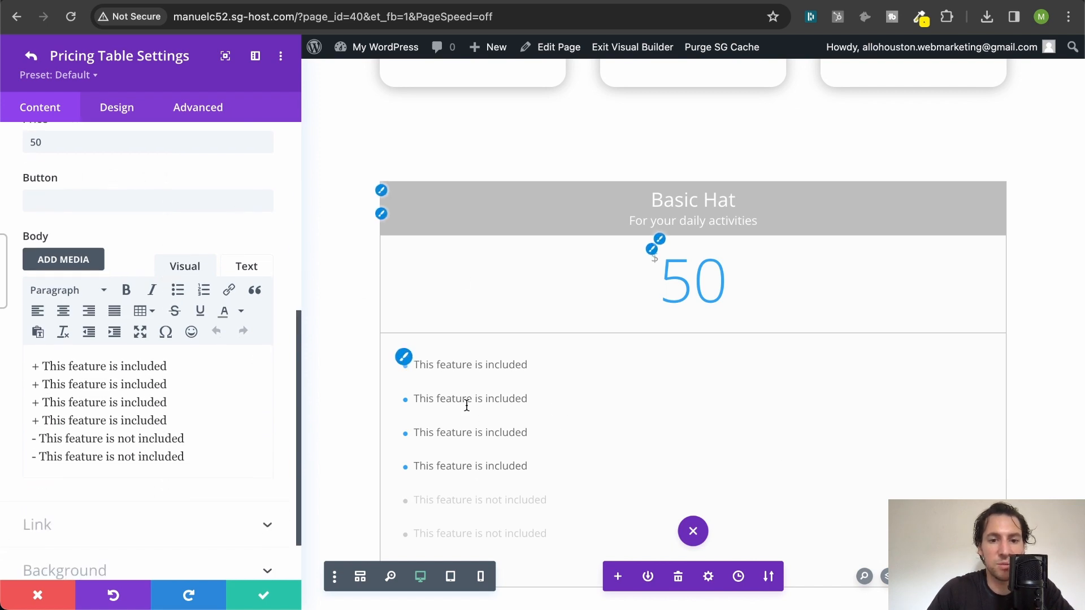
pyautogui.scroll(-1, 466, 407)
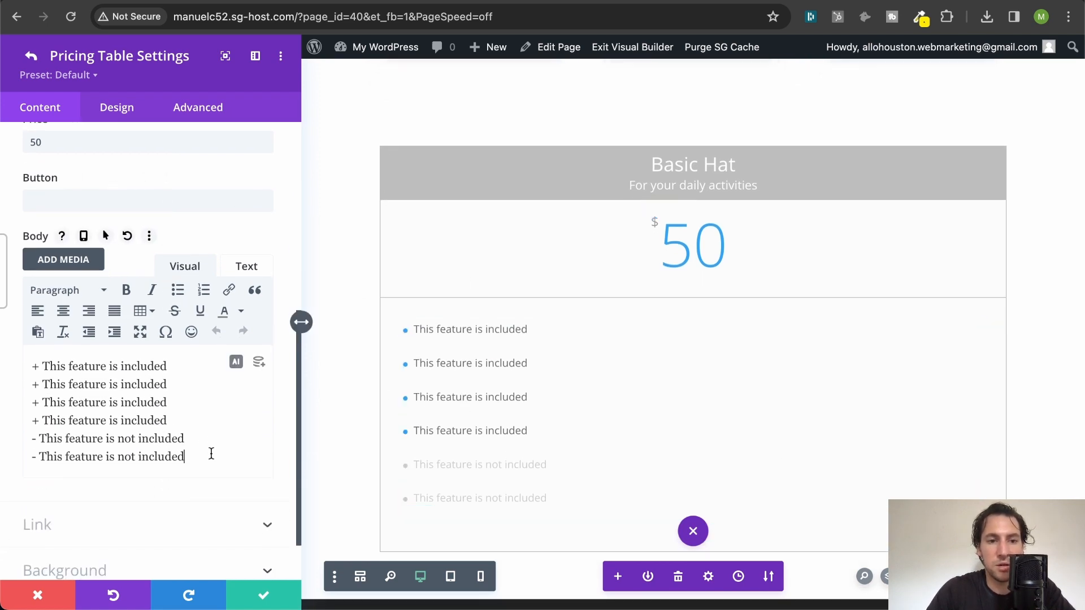
pyautogui.moveTo(211, 453); pyautogui.dragTo(196, 424)
pyautogui.press('BackSpace')
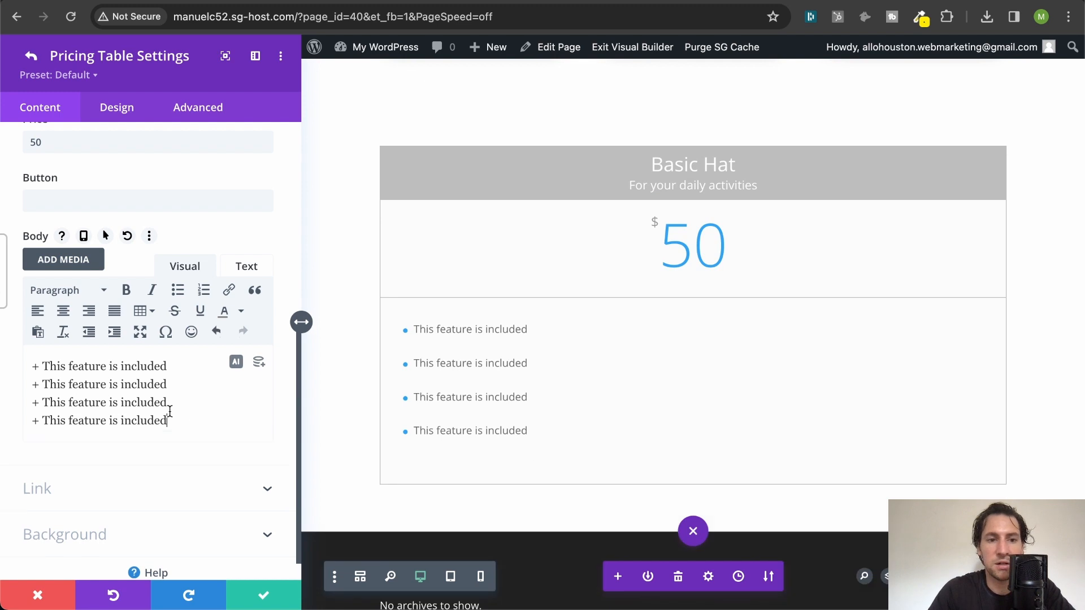
# - Replace the first three feature lines in the body text with "Protects from the sun", "Makes you look cool" and "Hand made"
pyautogui.hotkey('shift', 'End')
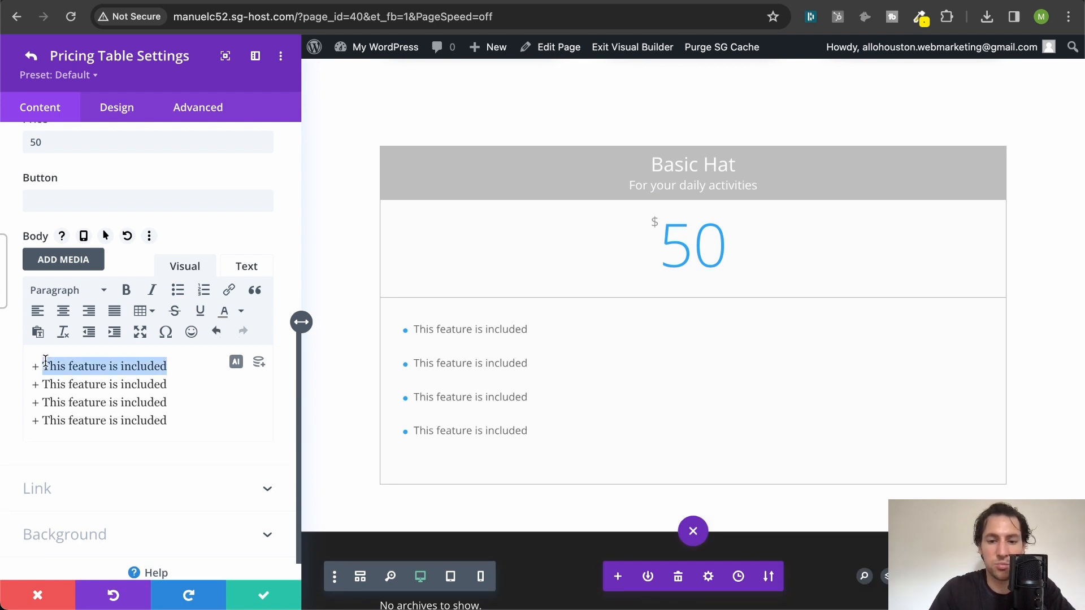
pyautogui.write('Protects f')
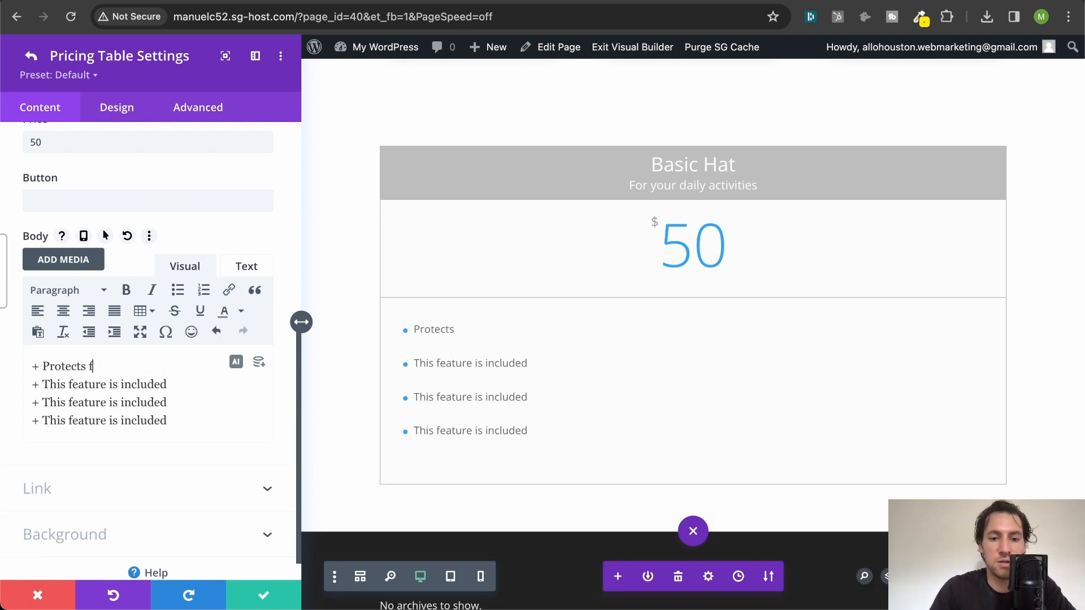
pyautogui.write('rom the sun')
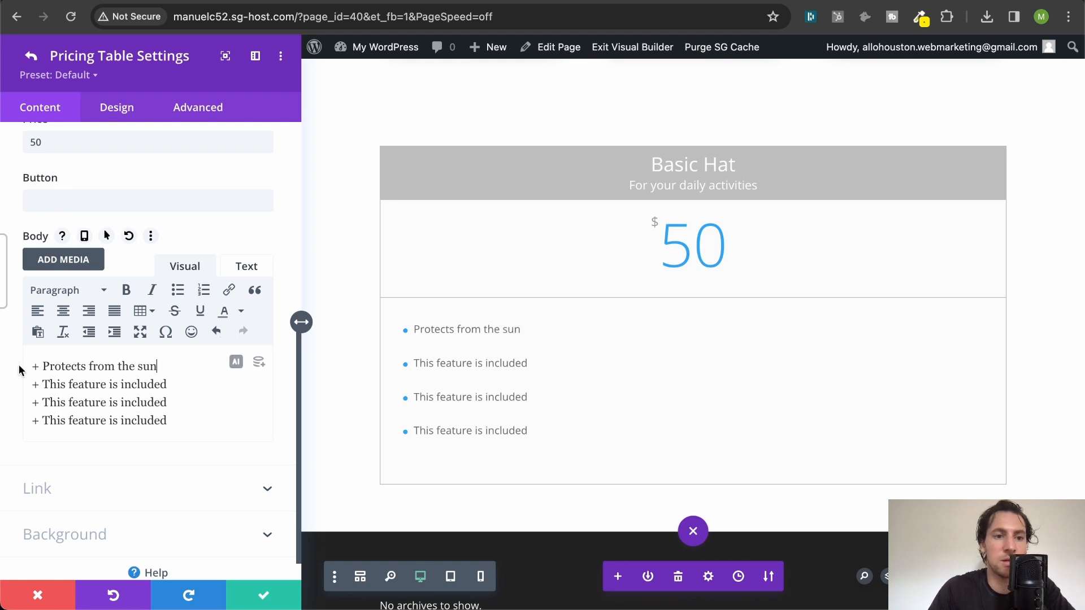
pyautogui.click(44, 385)
pyautogui.hotkey('shift', 'End')
pyautogui.write('Ma')
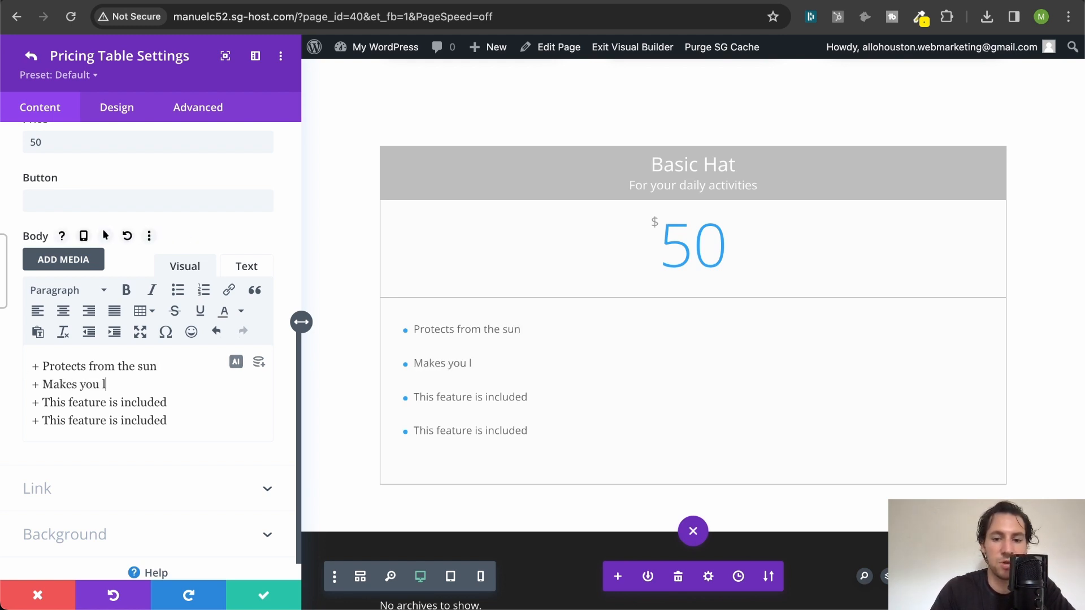
pyautogui.click(43, 403)
pyautogui.hotkey('shift', 'End')
pyautogui.write('Hand')
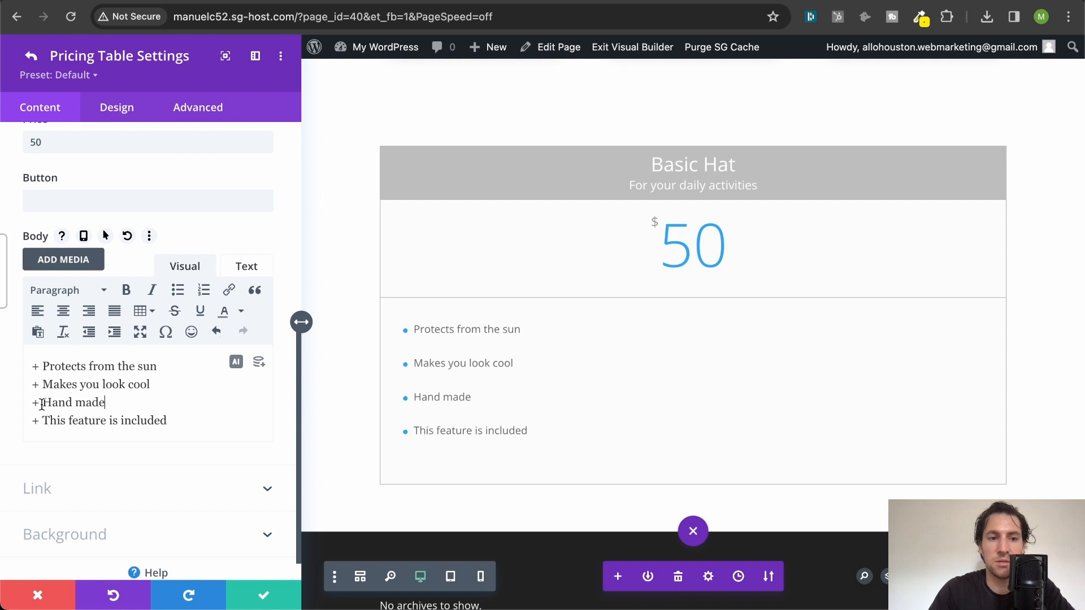
# - Delete the fourth feature line, "This feature is included", from the pricing table's body text
pyautogui.doubleClick(70, 422)
pyautogui.press('BackSpace')
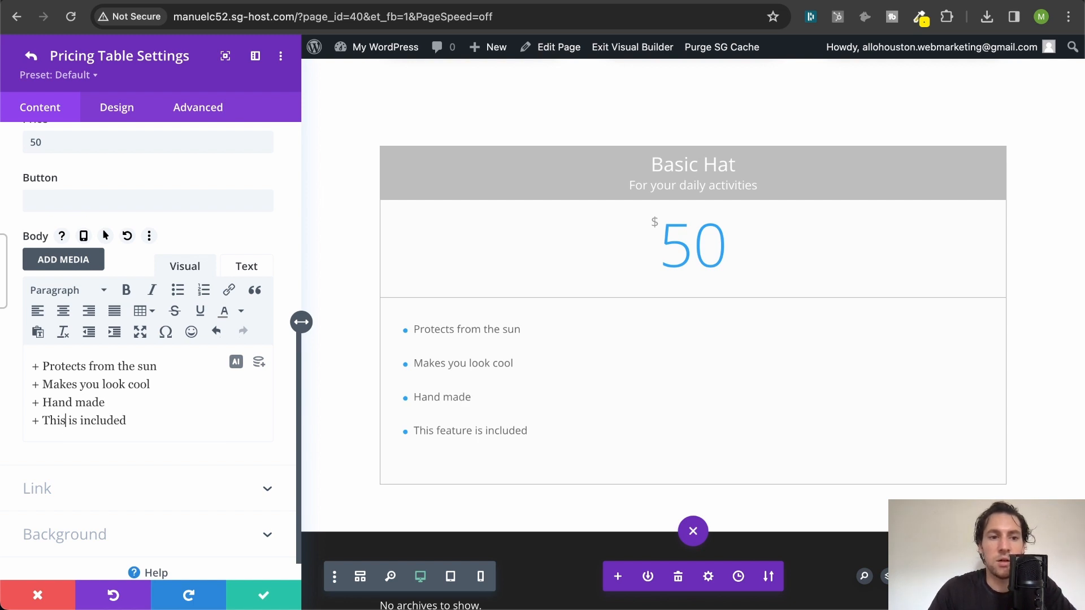
pyautogui.hotkey('shift', 'Home')
pyautogui.press('BackSpace')
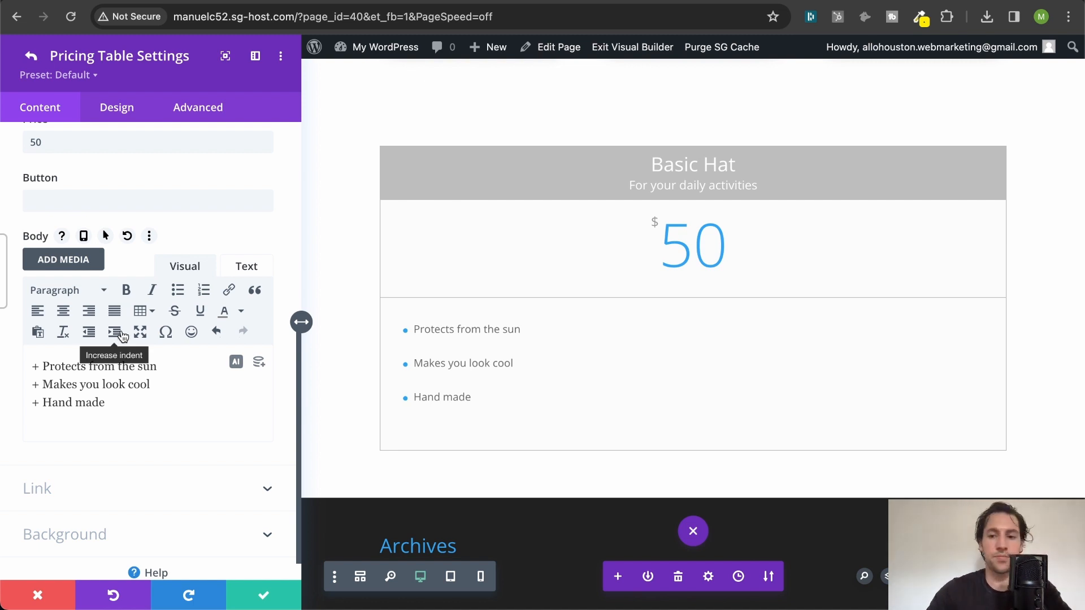
pyautogui.press('BackSpace')
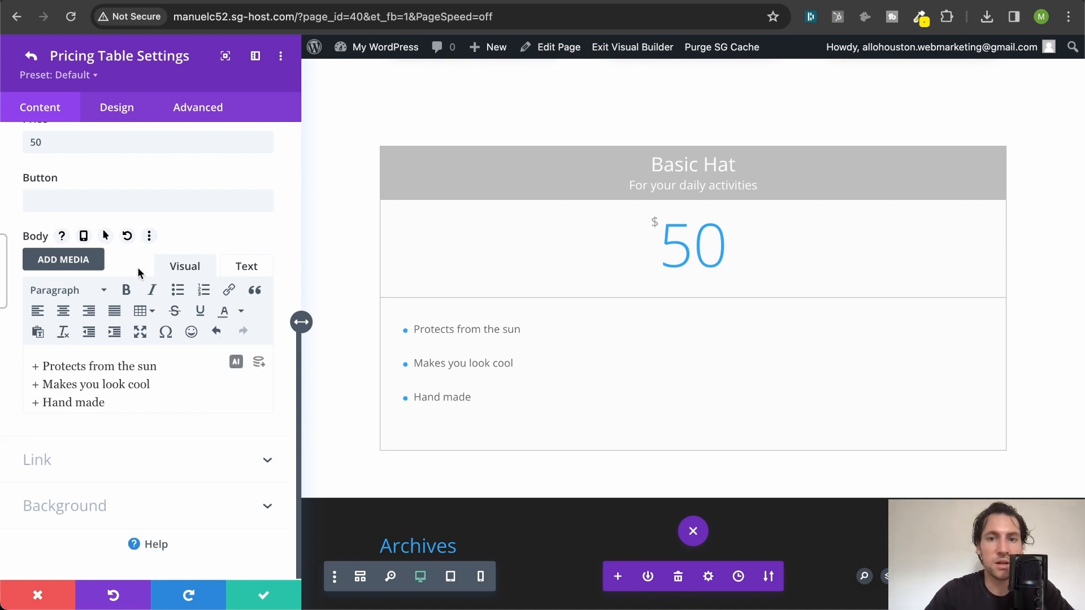
# - Set the pricing table's title font to Poppins in the design settings
pyautogui.scroll(3, 137, 268)
pyautogui.scroll(5, 138, 268)
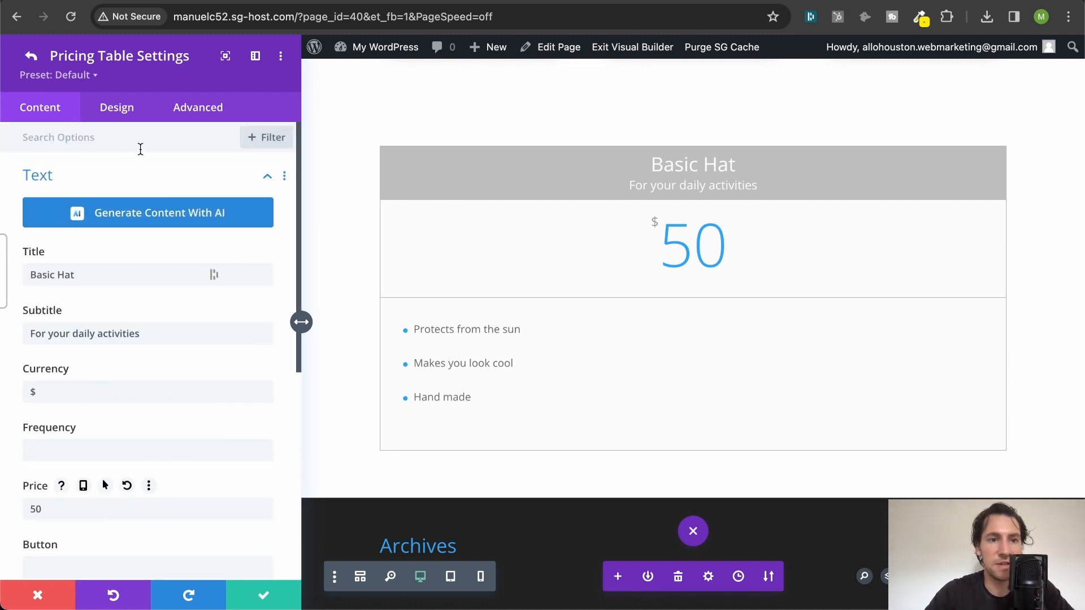
pyautogui.click(121, 110)
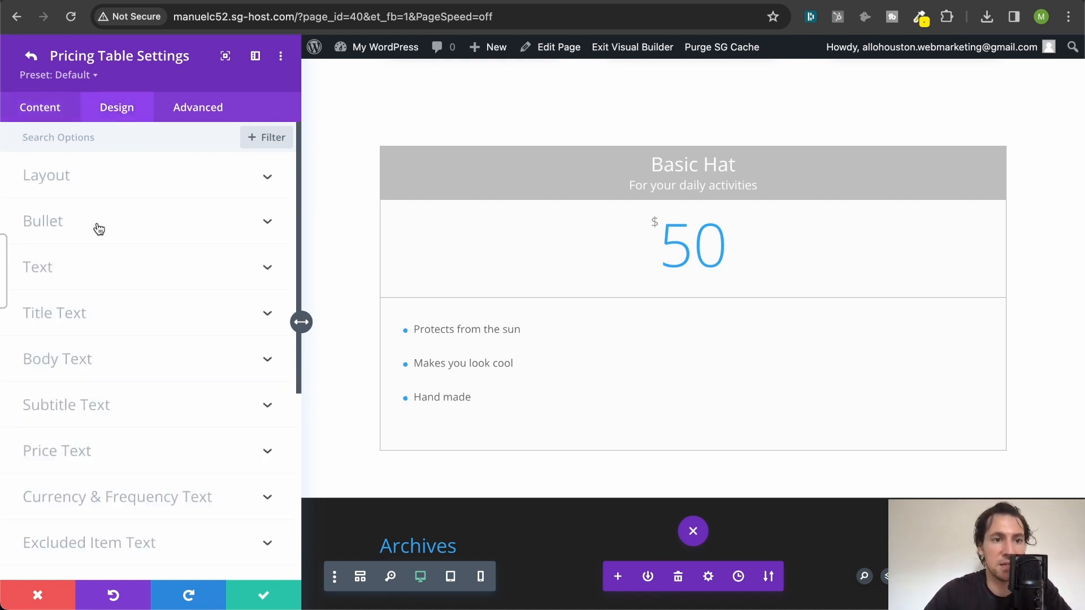
pyautogui.click(111, 315)
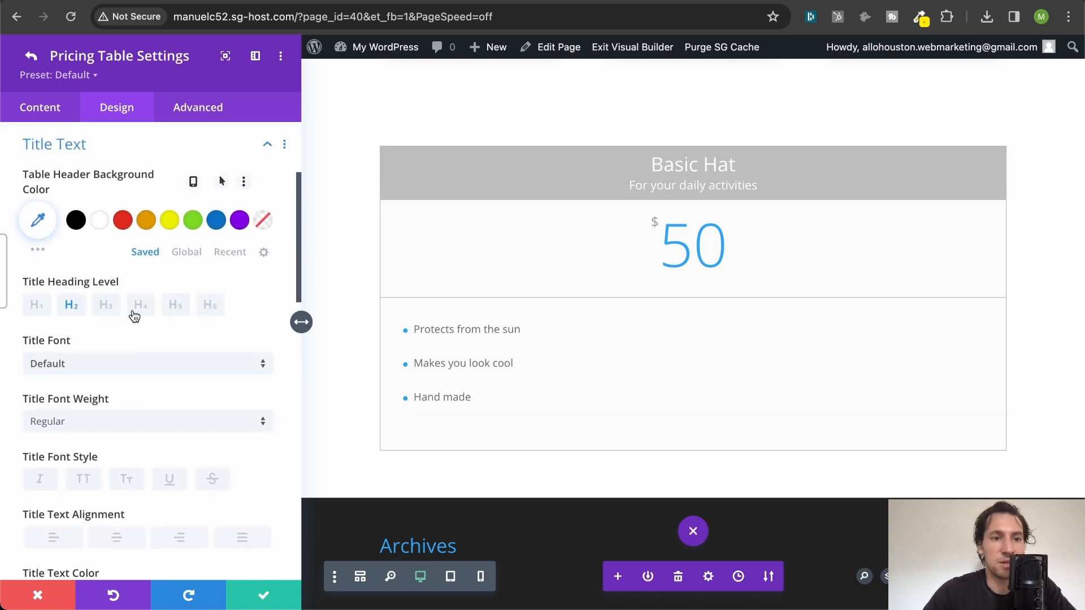
pyautogui.scroll(-1, 133, 311)
pyautogui.scroll(-3, 133, 310)
pyautogui.click(133, 293)
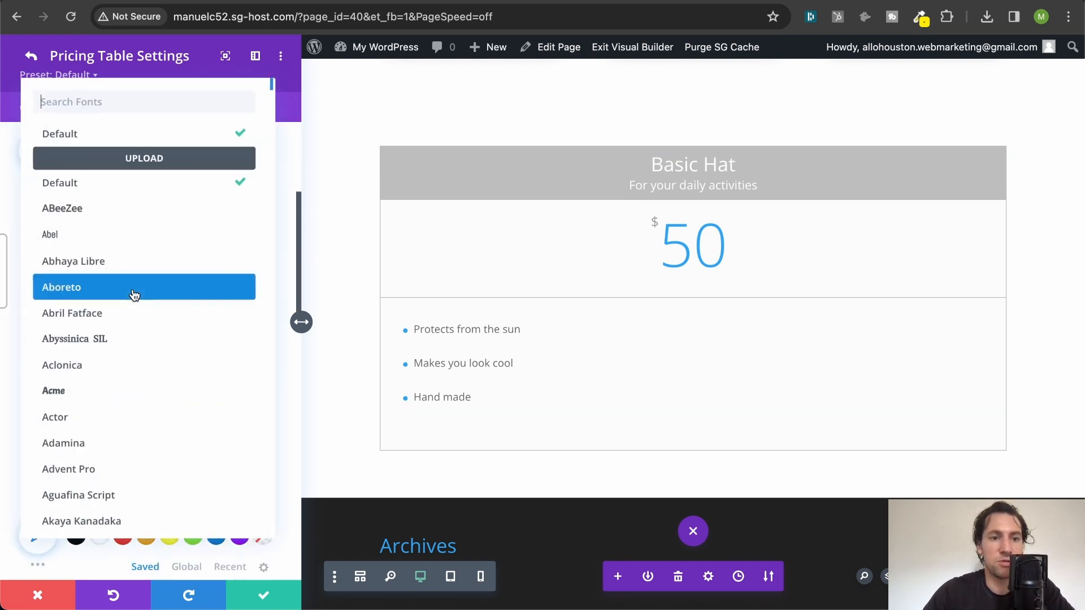
pyautogui.click(113, 95)
pyautogui.write('pop')
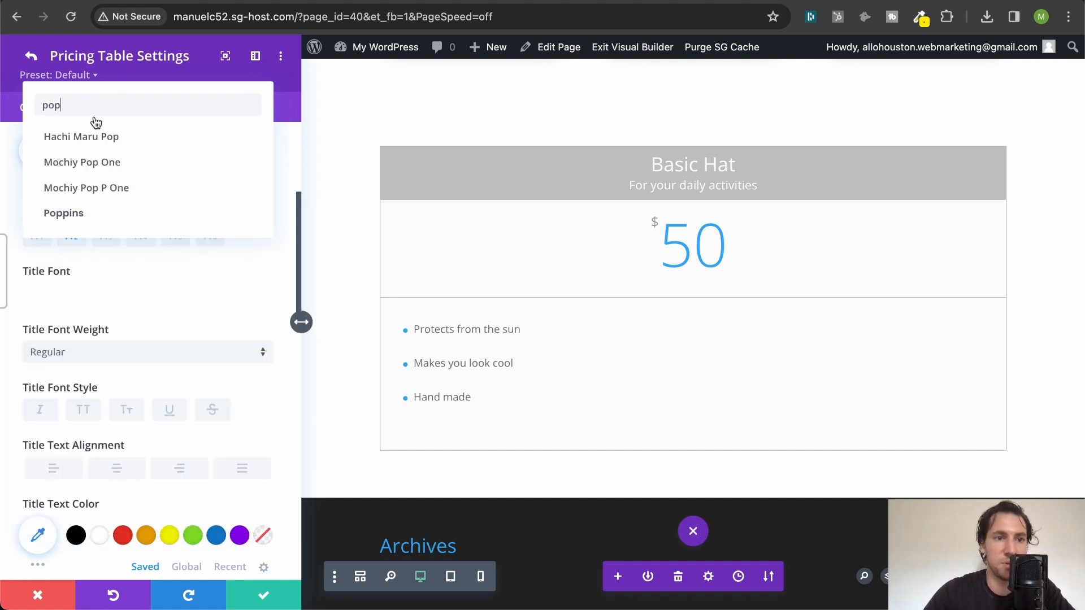
pyautogui.click(88, 214)
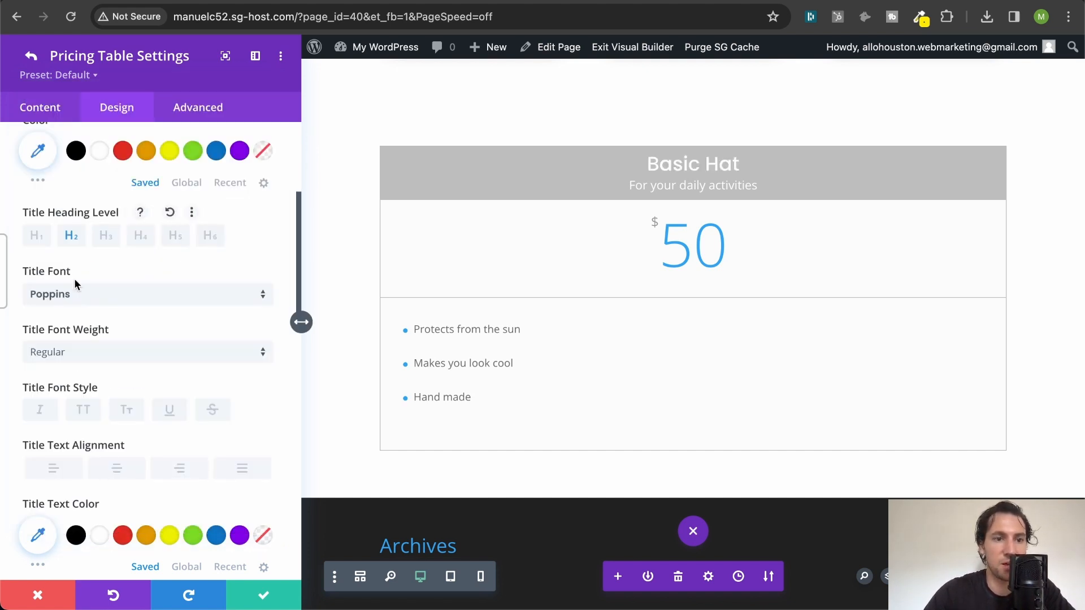
# - Make the title text black and give the table header the global yellow background color
pyautogui.scroll(-5, 121, 243)
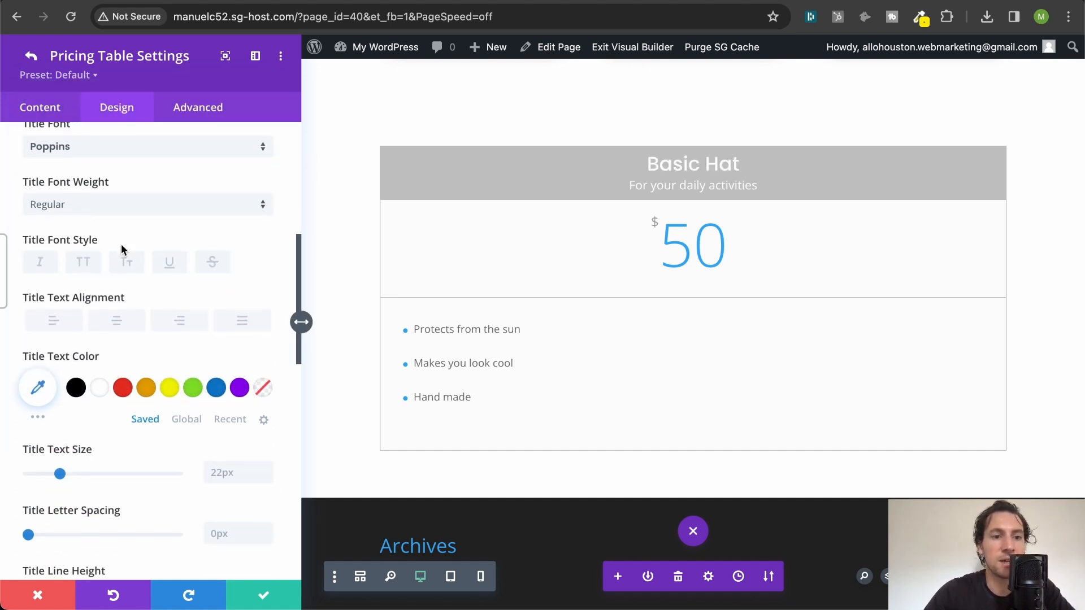
pyautogui.click(76, 372)
pyautogui.scroll(6, 96, 283)
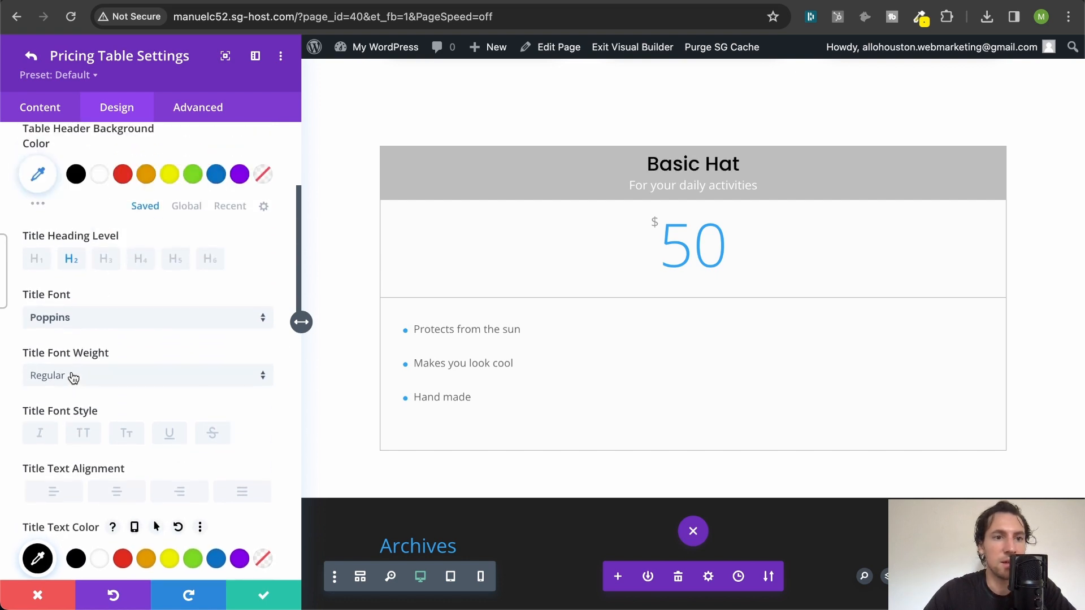
pyautogui.click(185, 209)
pyautogui.click(101, 176)
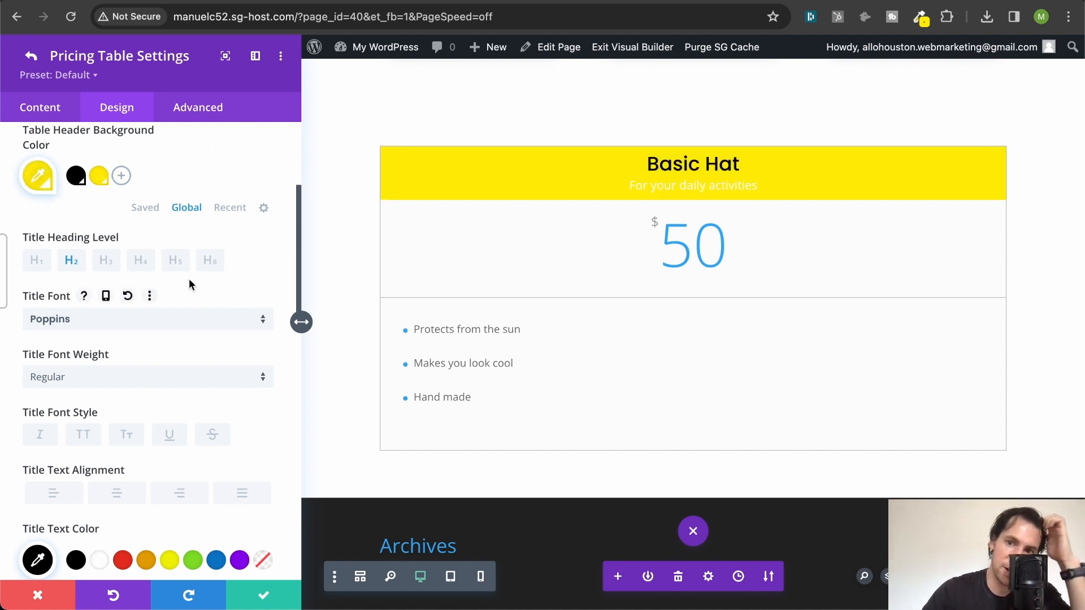
# - Set the pricing table's title font weight to Bold and its text size to 30px
pyautogui.scroll(-5, 189, 279)
pyautogui.click(146, 231)
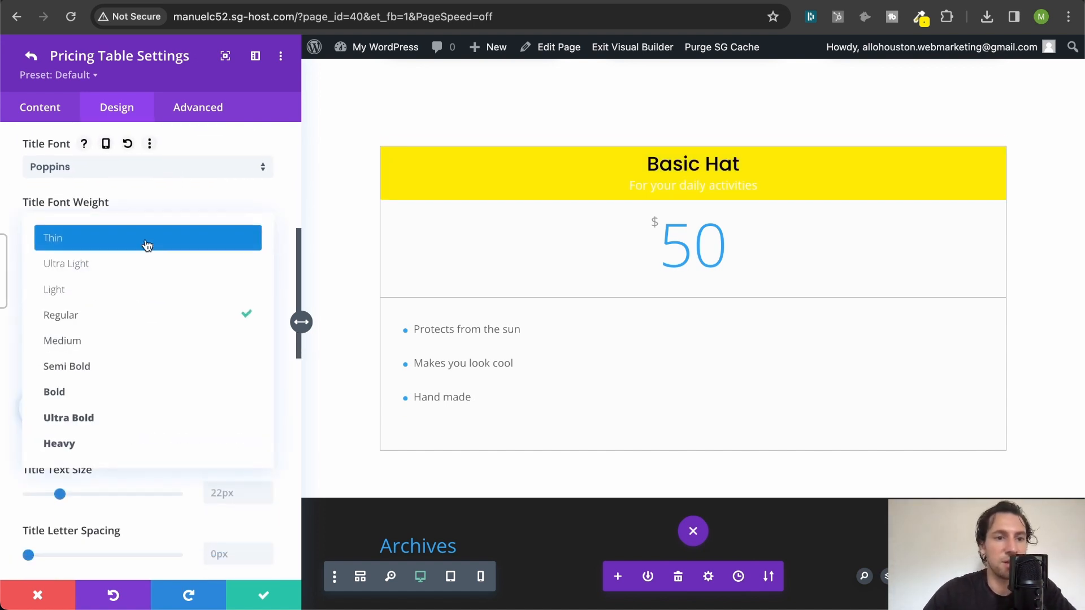
pyautogui.click(112, 395)
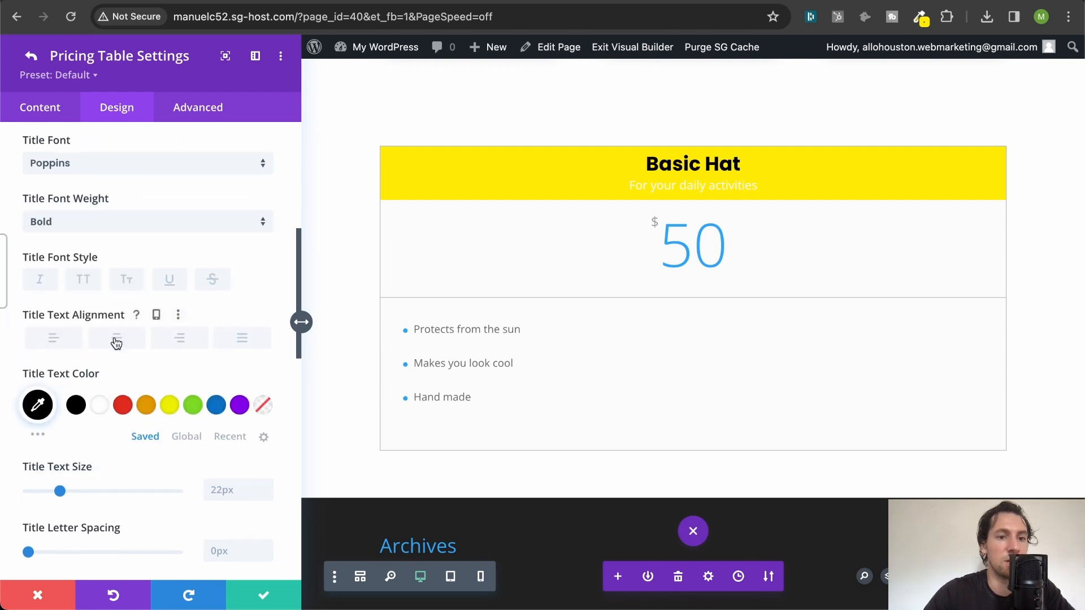
pyautogui.scroll(-3, 252, 376)
pyautogui.moveTo(226, 409)
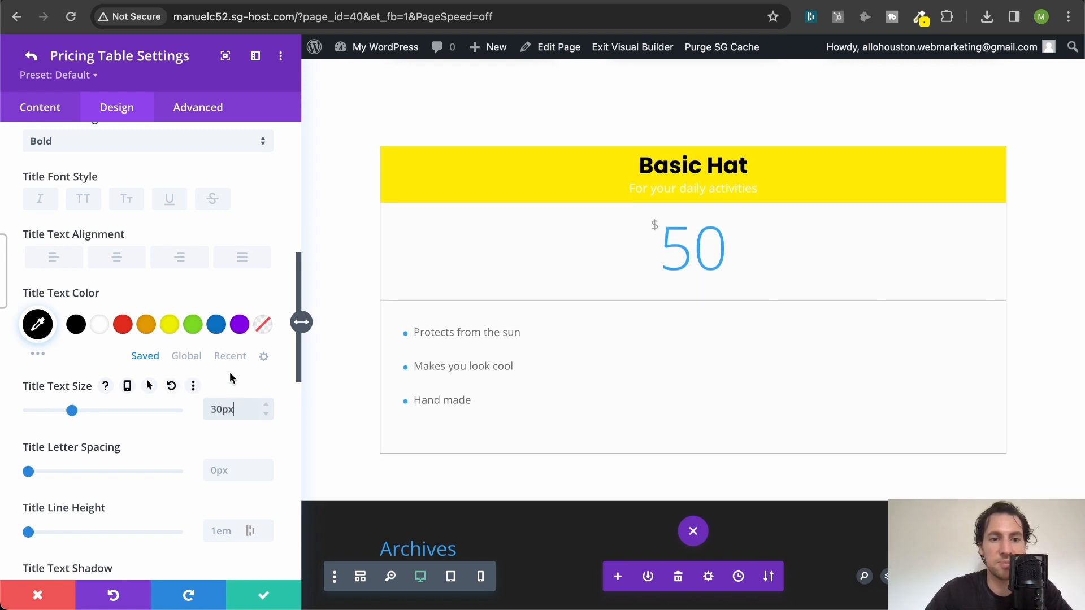
# - Change the pricing table's subtitle text color to black
pyautogui.scroll(-2, 229, 378)
pyautogui.scroll(-3, 229, 372)
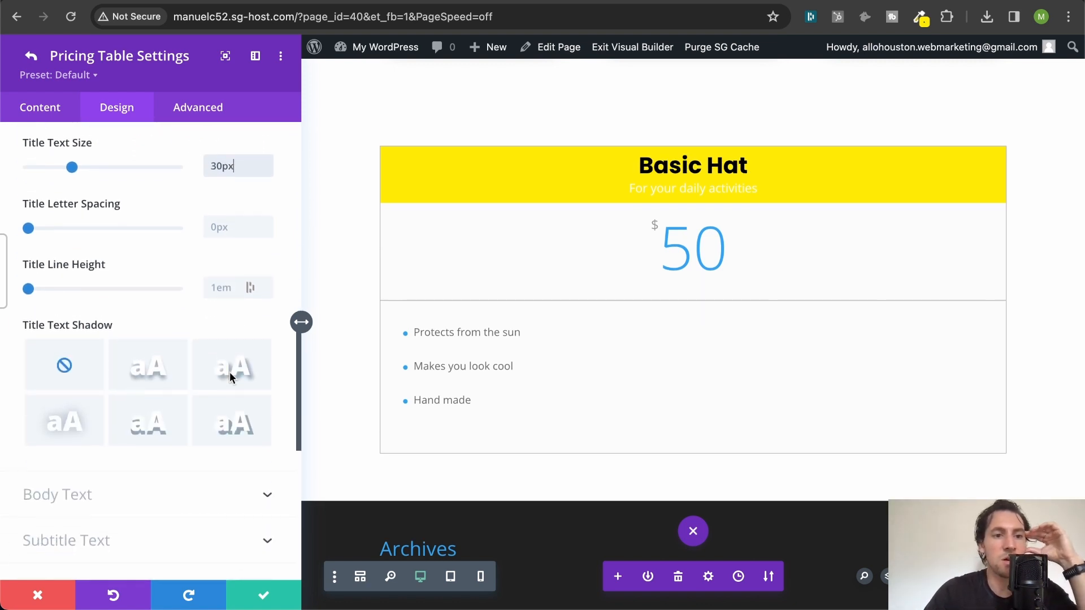
pyautogui.scroll(10, 187, 331)
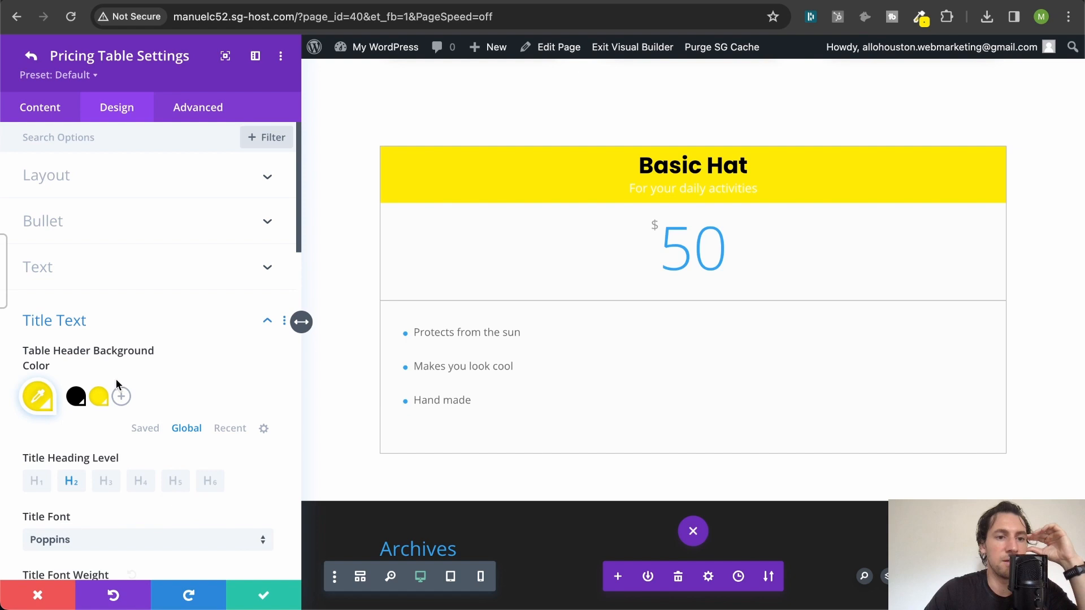
pyautogui.click(92, 323)
pyautogui.click(87, 403)
pyautogui.scroll(-2, 87, 405)
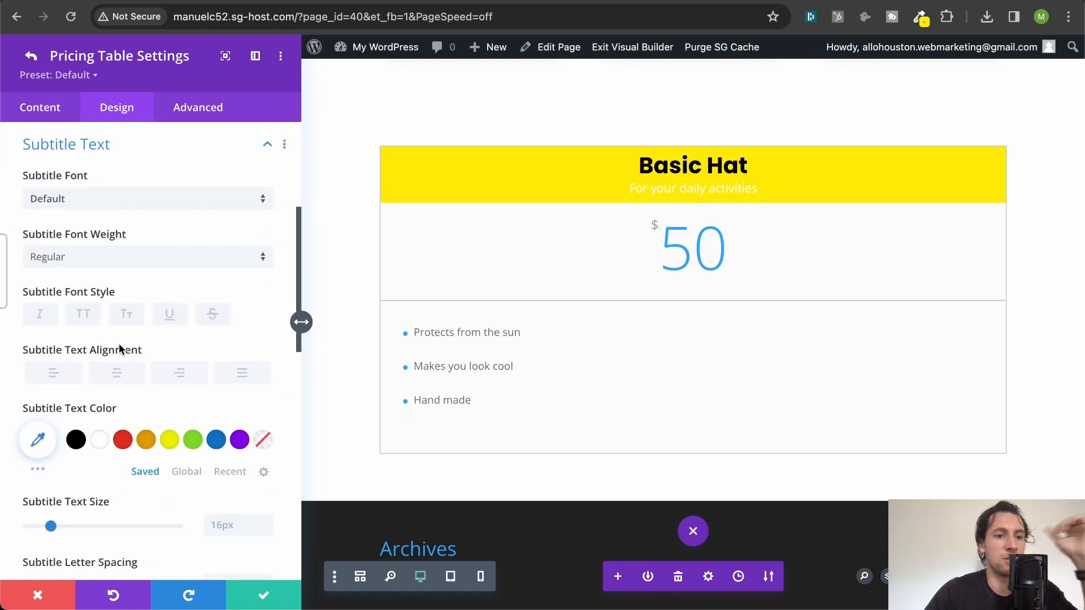
pyautogui.click(75, 441)
pyautogui.scroll(-2, 75, 444)
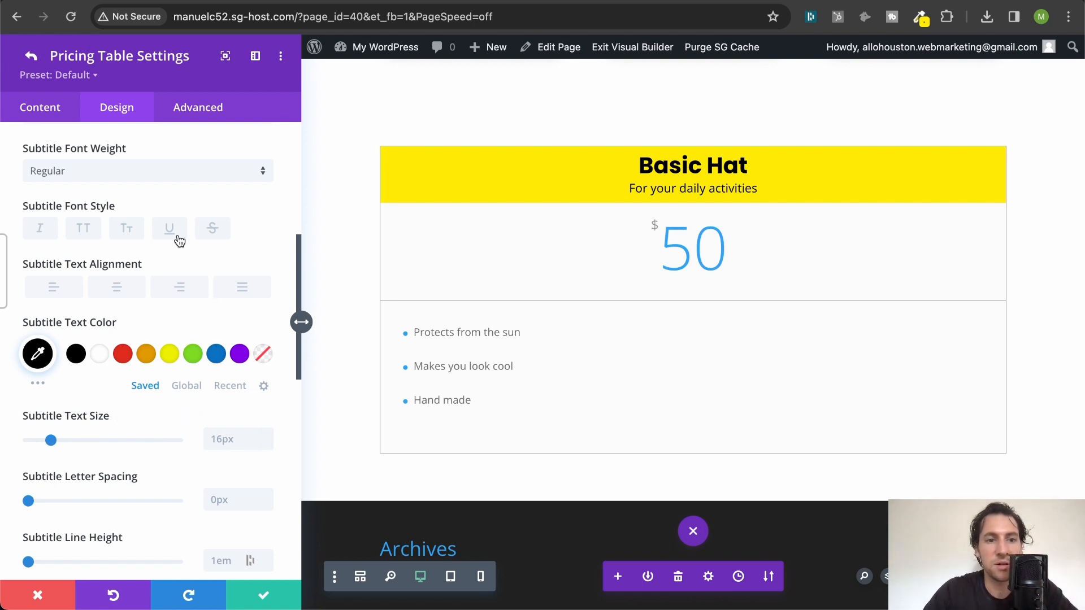
pyautogui.scroll(-3, 114, 225)
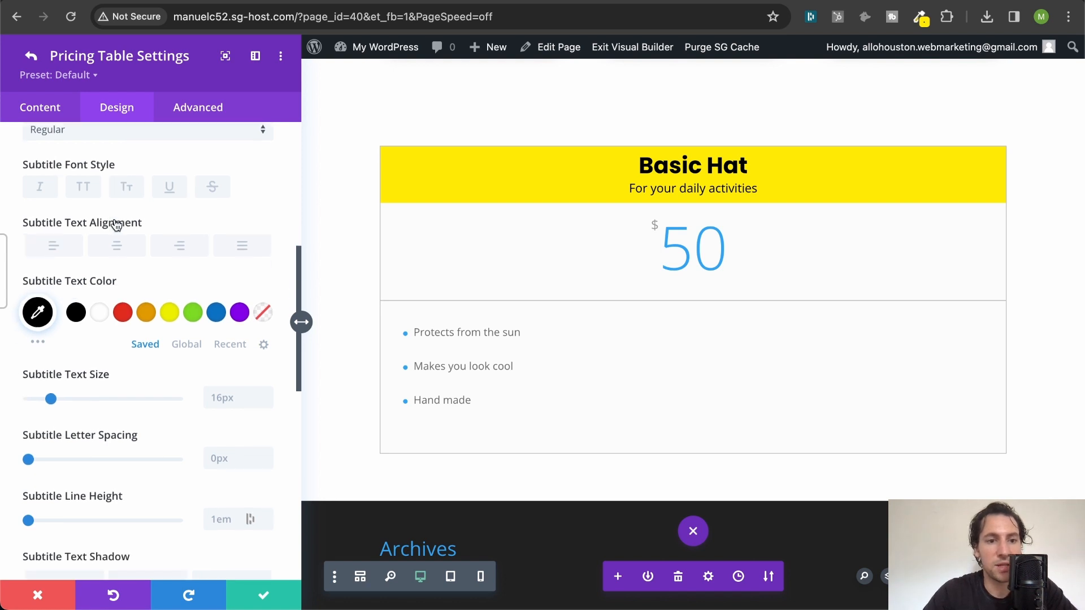
pyautogui.scroll(8, 116, 225)
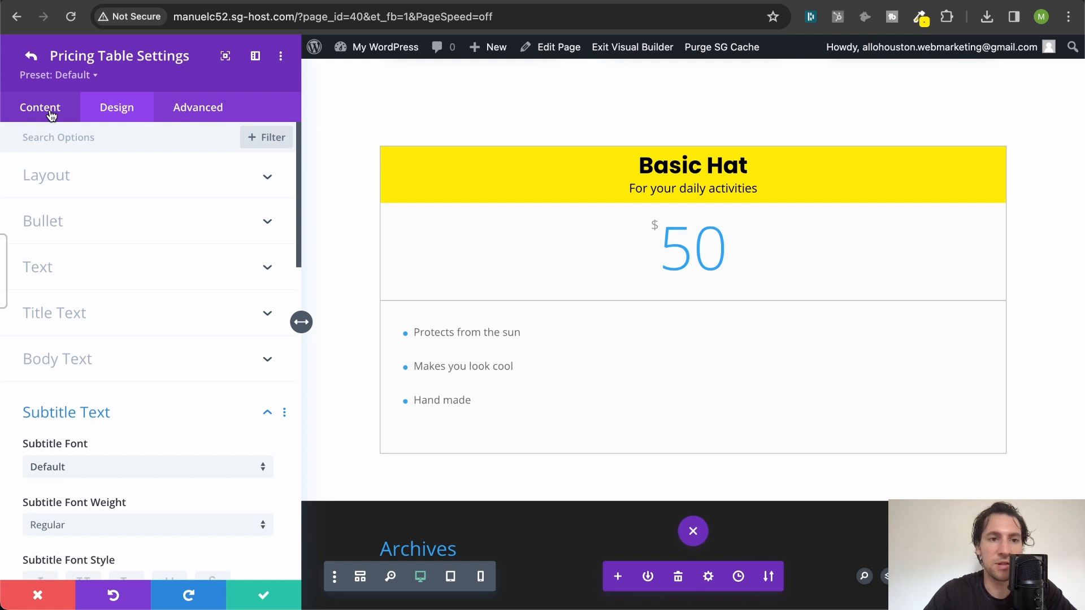
# - Change the color of the feature list's bullets to black (#000000)
pyautogui.click(110, 401)
pyautogui.click(67, 219)
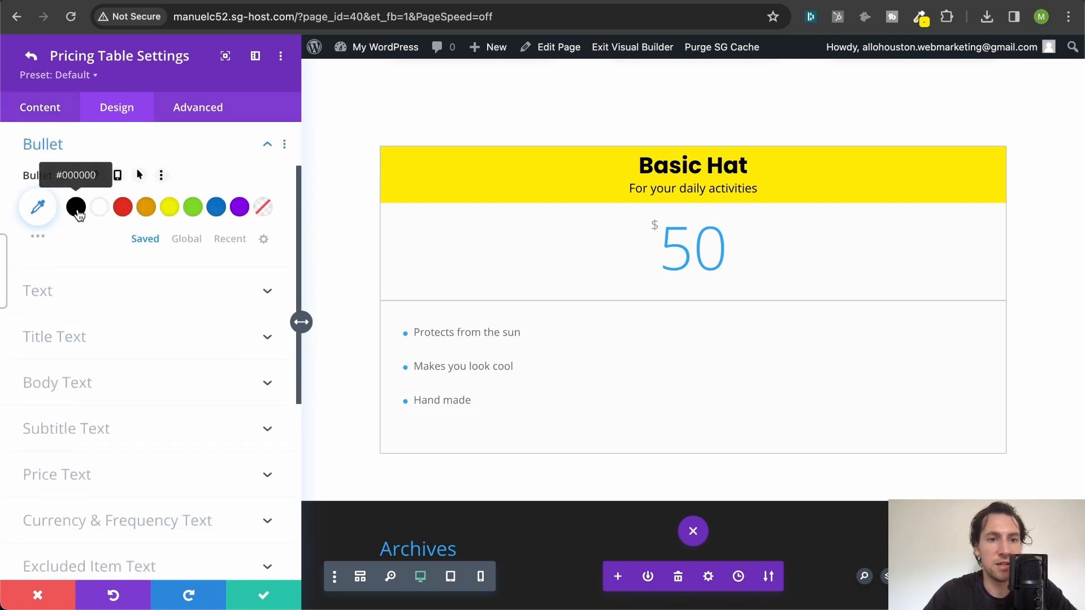
pyautogui.click(77, 211)
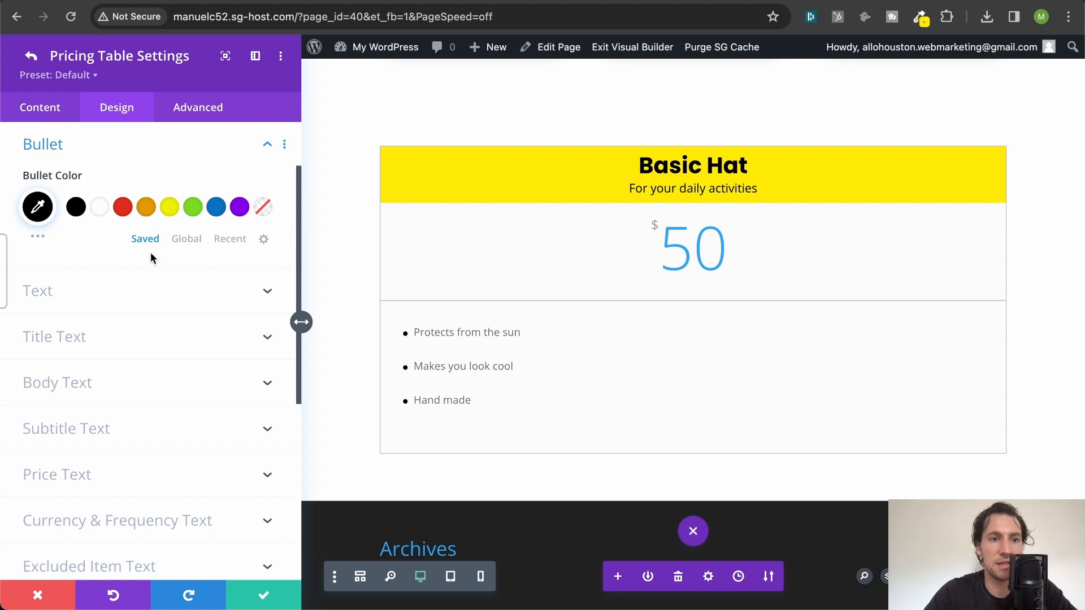
pyautogui.scroll(3, 150, 253)
pyautogui.click(128, 229)
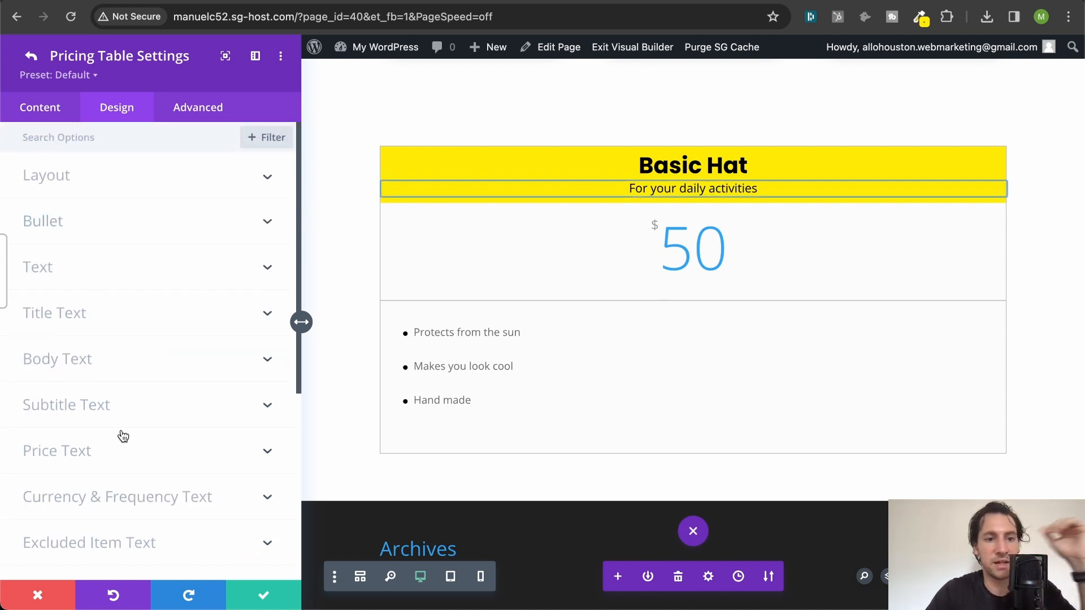
# - Set the price text's font to Poppins
pyautogui.click(129, 447)
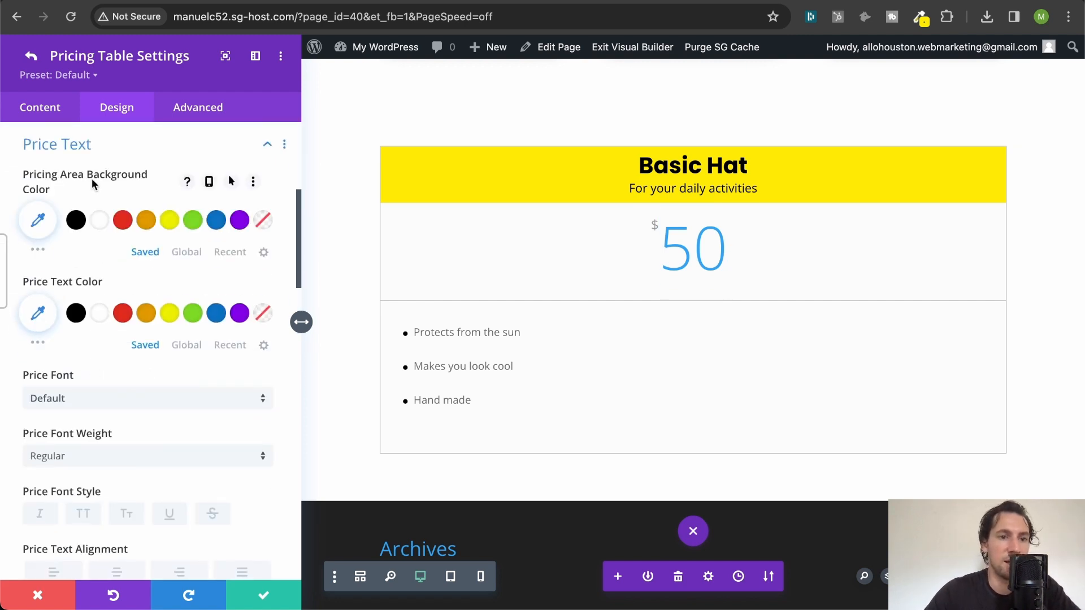
pyautogui.scroll(-3, 113, 378)
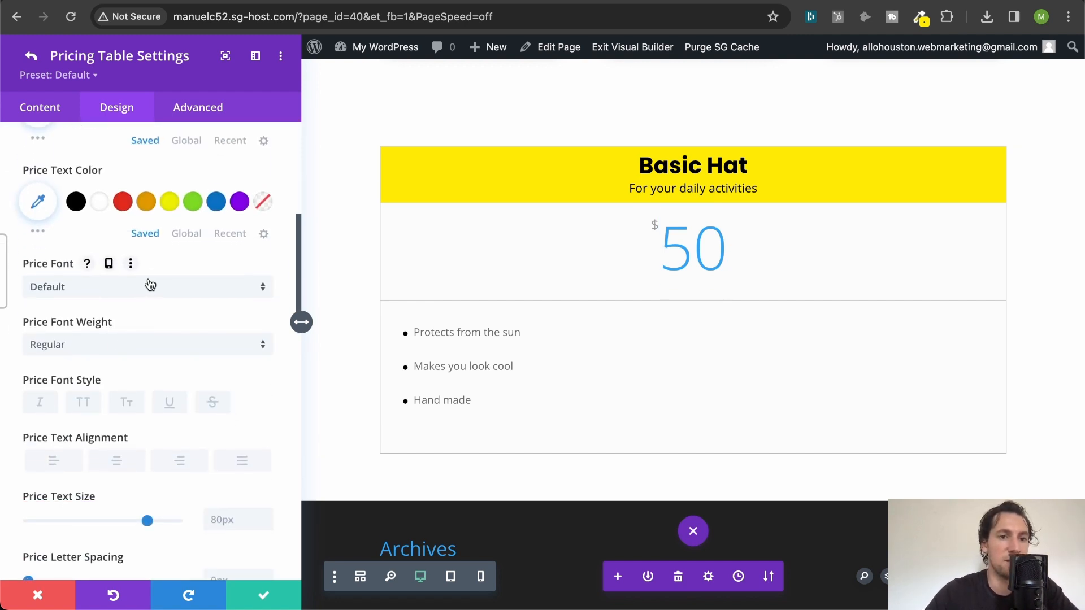
pyautogui.click(148, 286)
pyautogui.write('poppi')
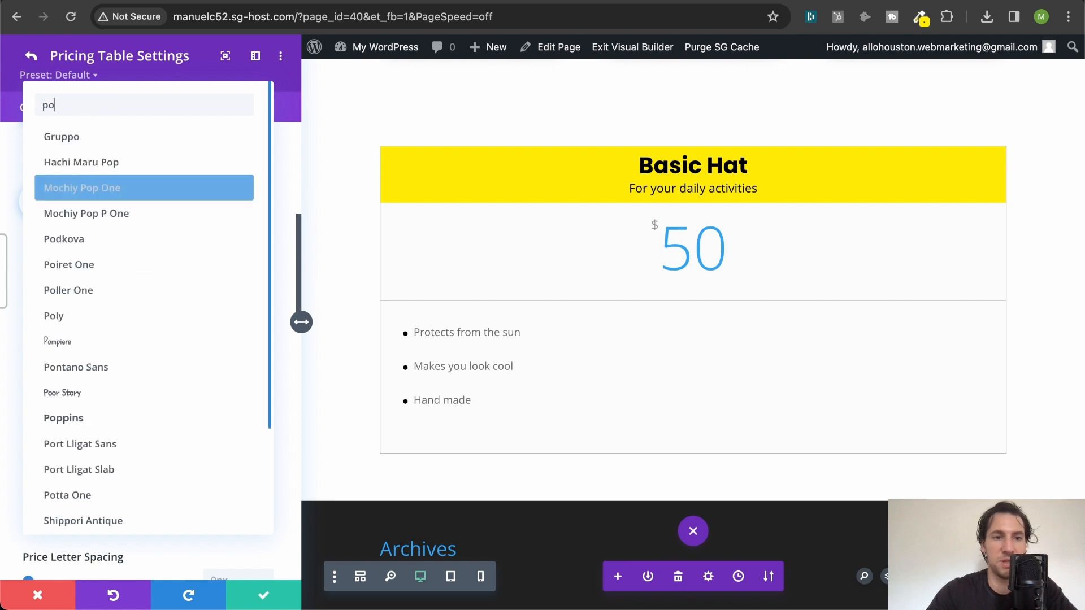
pyautogui.click(99, 134)
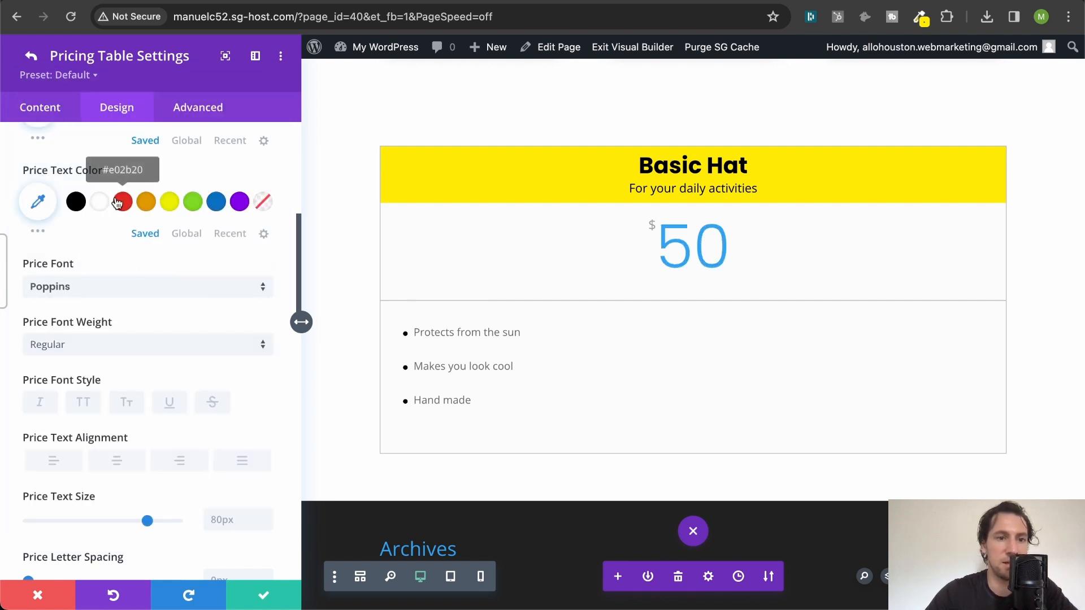
# - Set the price text's font weight to Heavy and its color to black
pyautogui.scroll(-2, 116, 199)
pyautogui.scroll(-1, 124, 339)
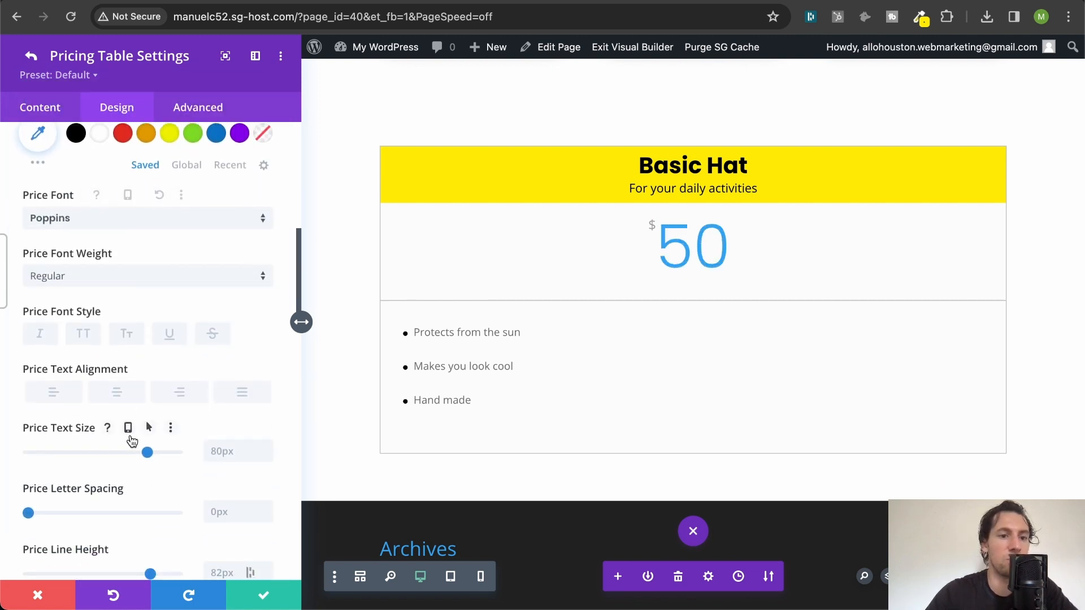
pyautogui.click(107, 278)
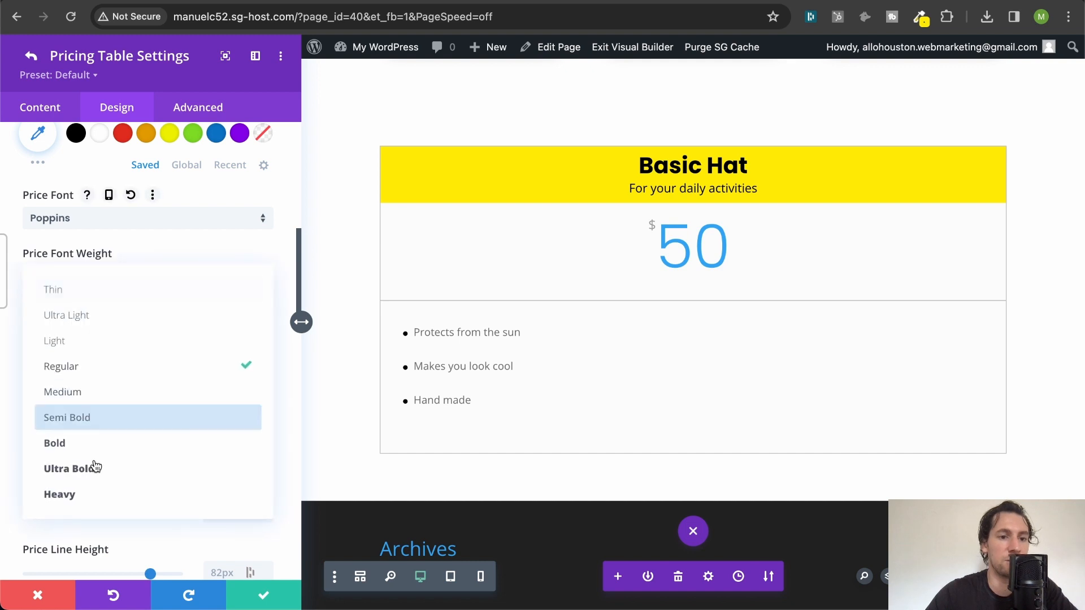
pyautogui.click(88, 494)
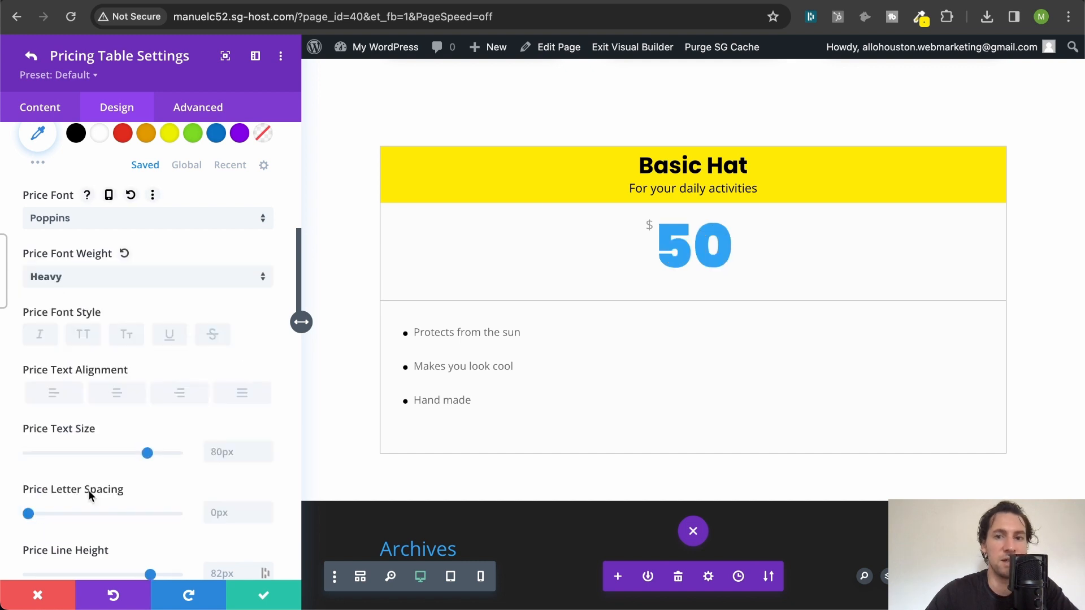
pyautogui.click(77, 135)
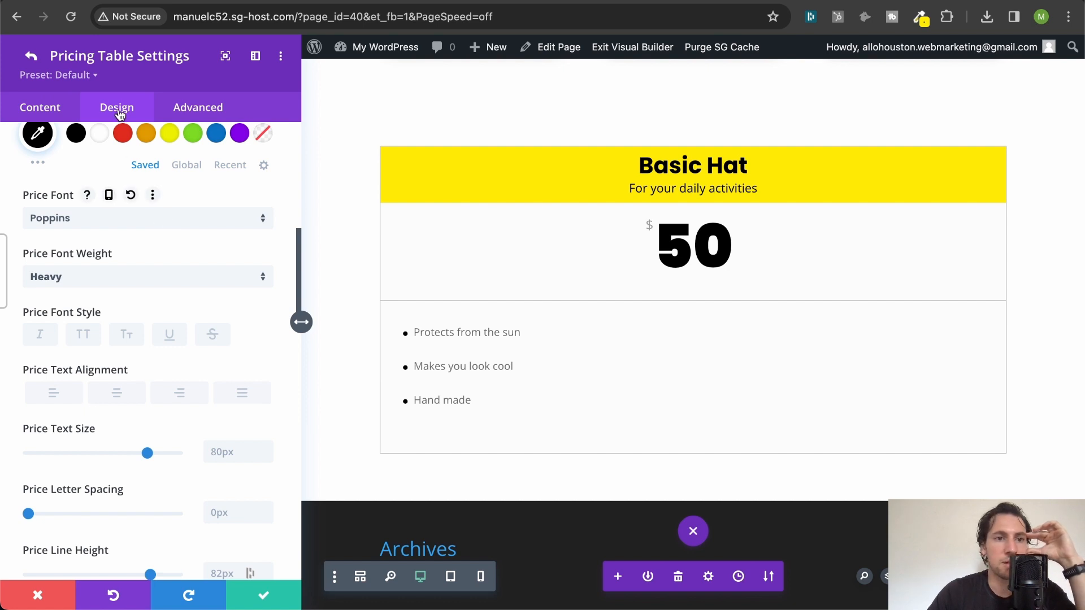
pyautogui.scroll(7, 163, 221)
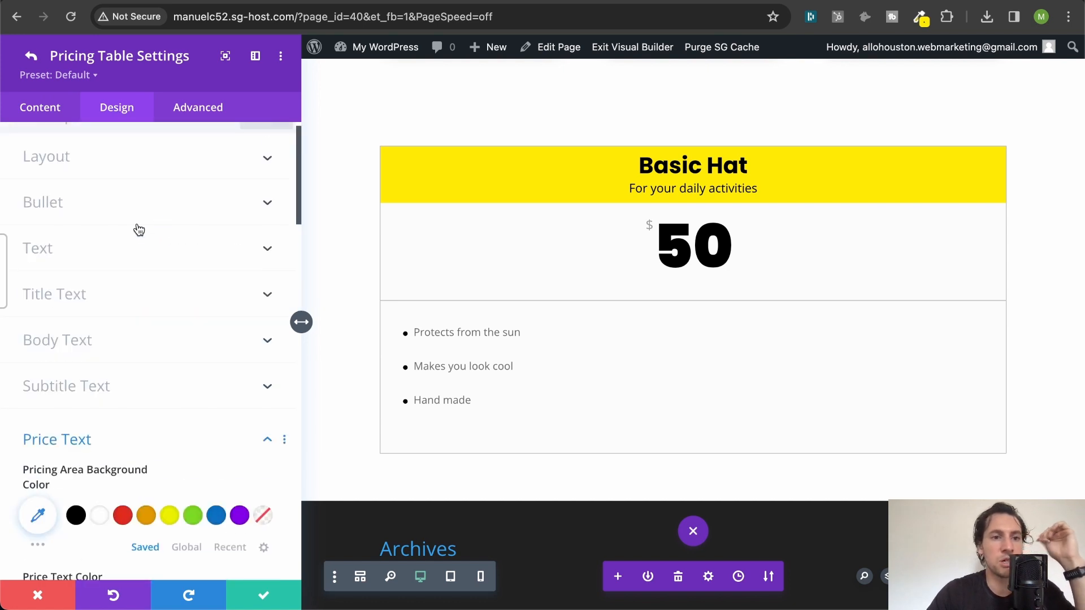
pyautogui.click(77, 438)
# - Set the Basic Hat pricing table's border width to 0px
pyautogui.scroll(-4, 107, 385)
pyautogui.scroll(-3, 130, 333)
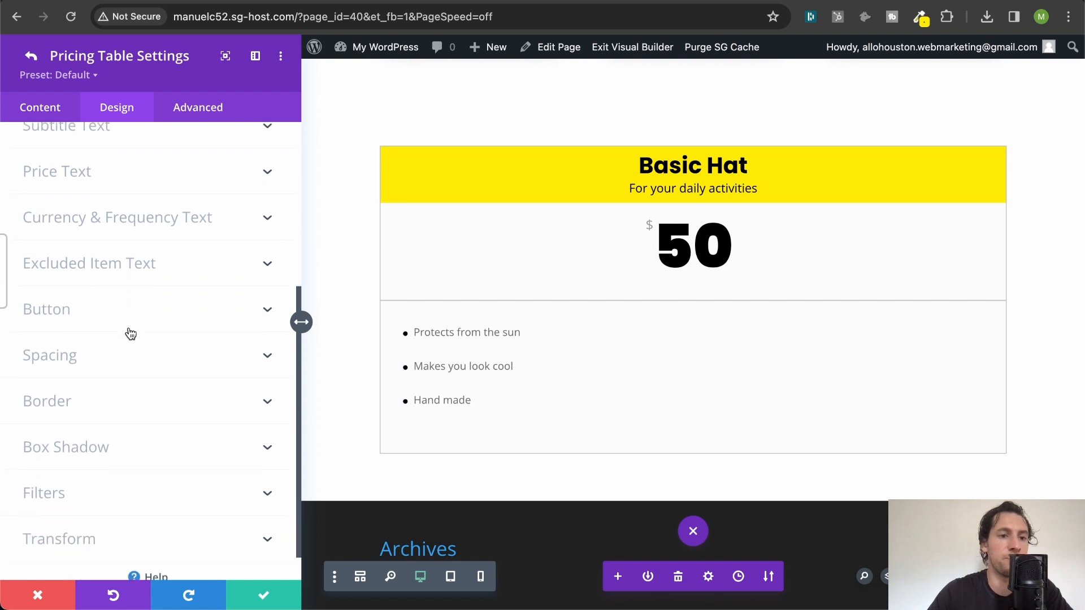
pyautogui.click(109, 378)
pyautogui.scroll(-3, 111, 365)
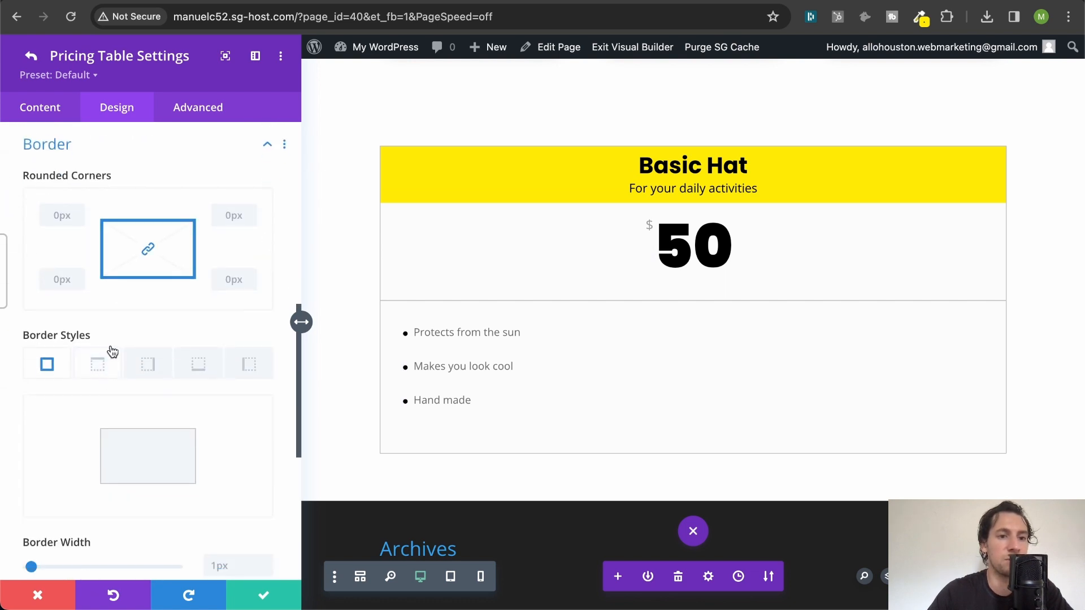
pyautogui.scroll(-4, 149, 377)
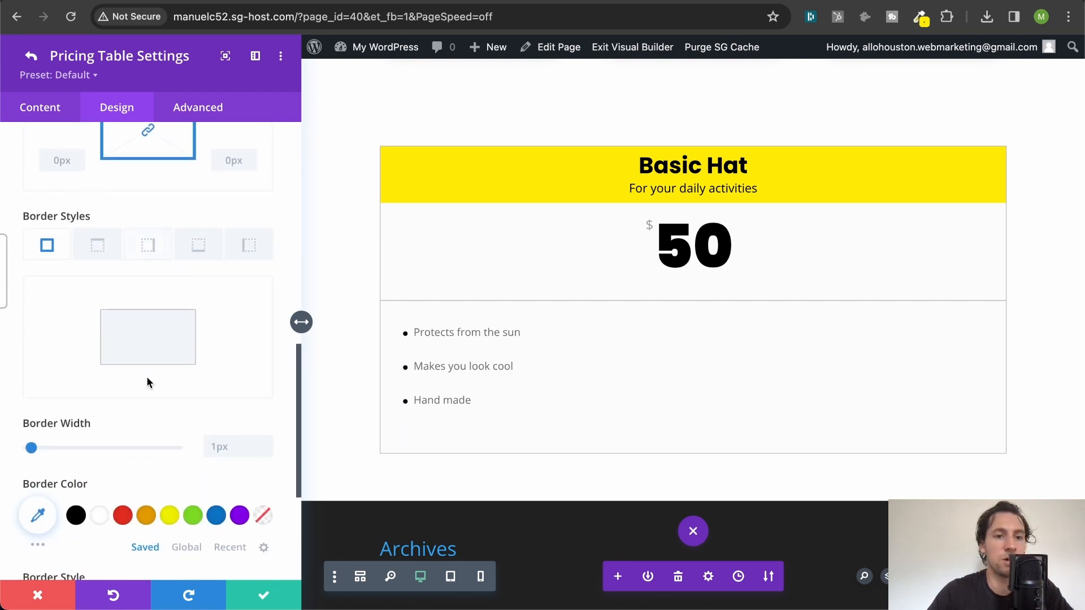
pyautogui.click(226, 353)
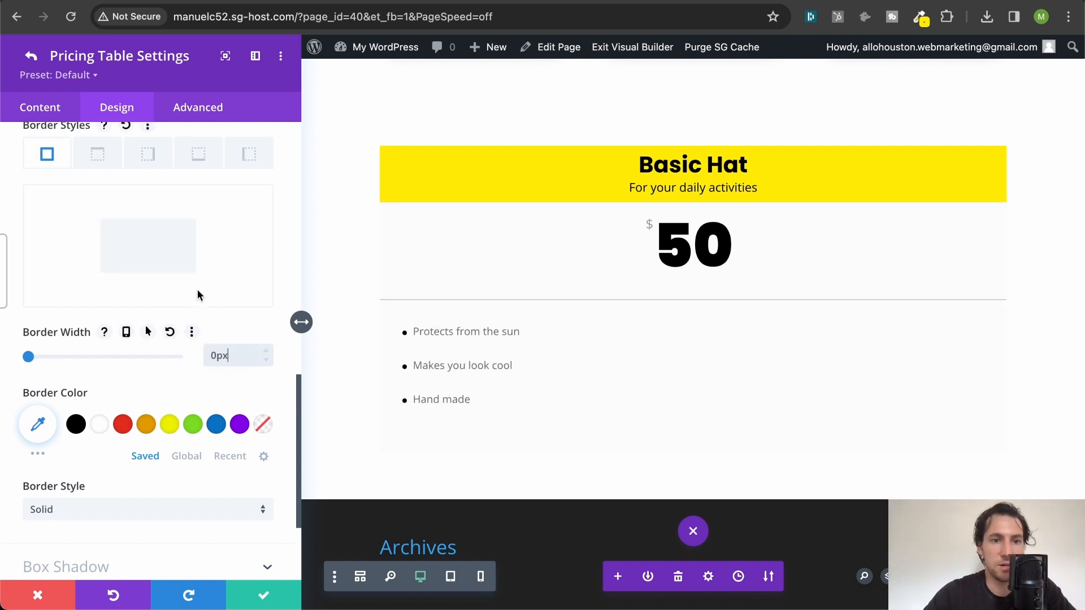
# - Save the Basic Hat table's settings and duplicate the table twice
pyautogui.scroll(13, 188, 287)
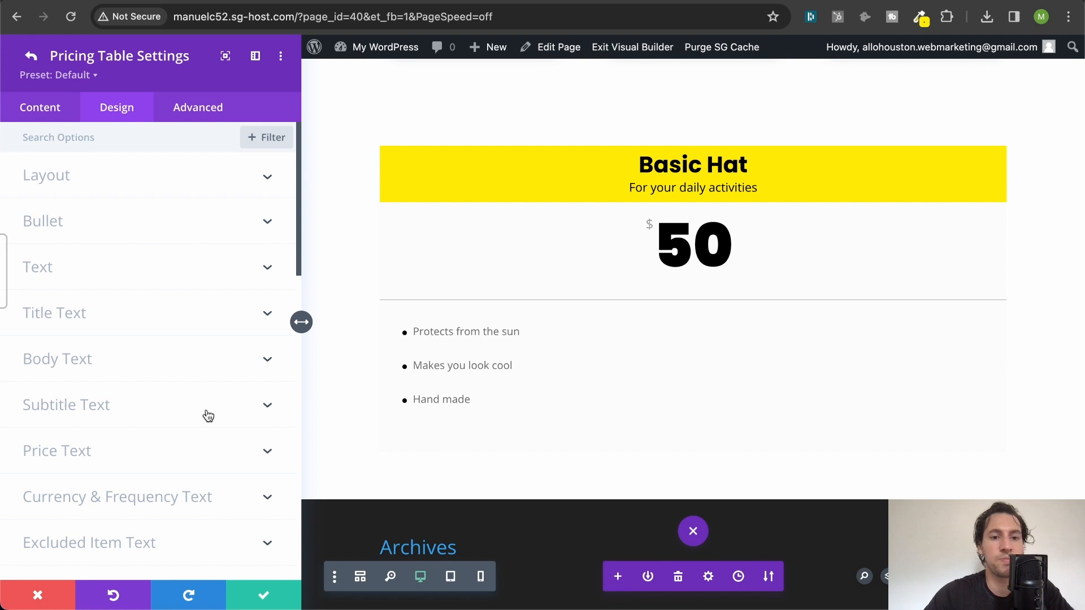
pyautogui.click(262, 595)
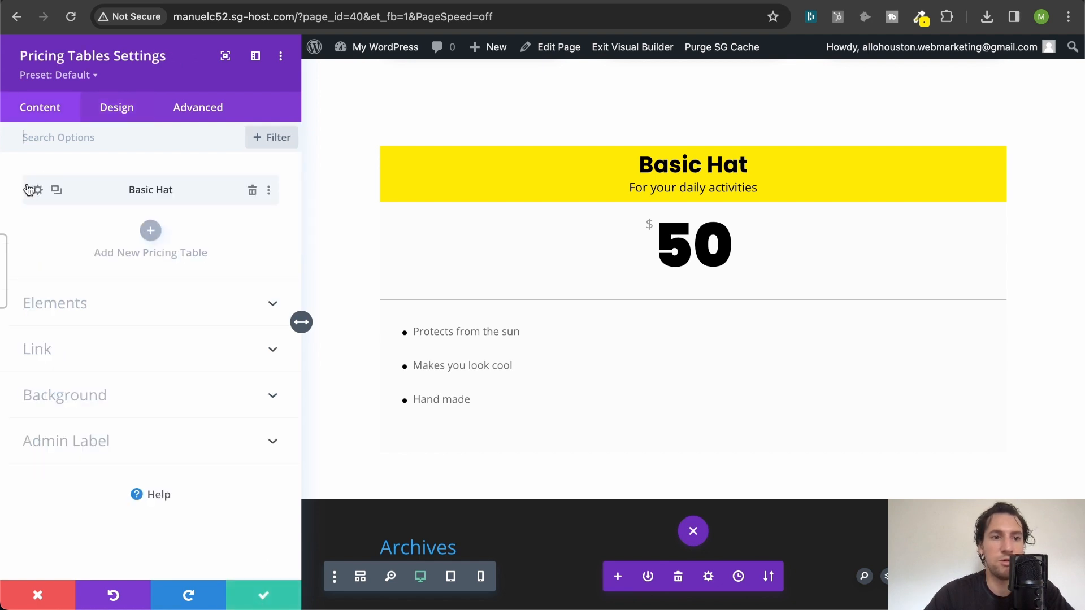
pyautogui.click(56, 190)
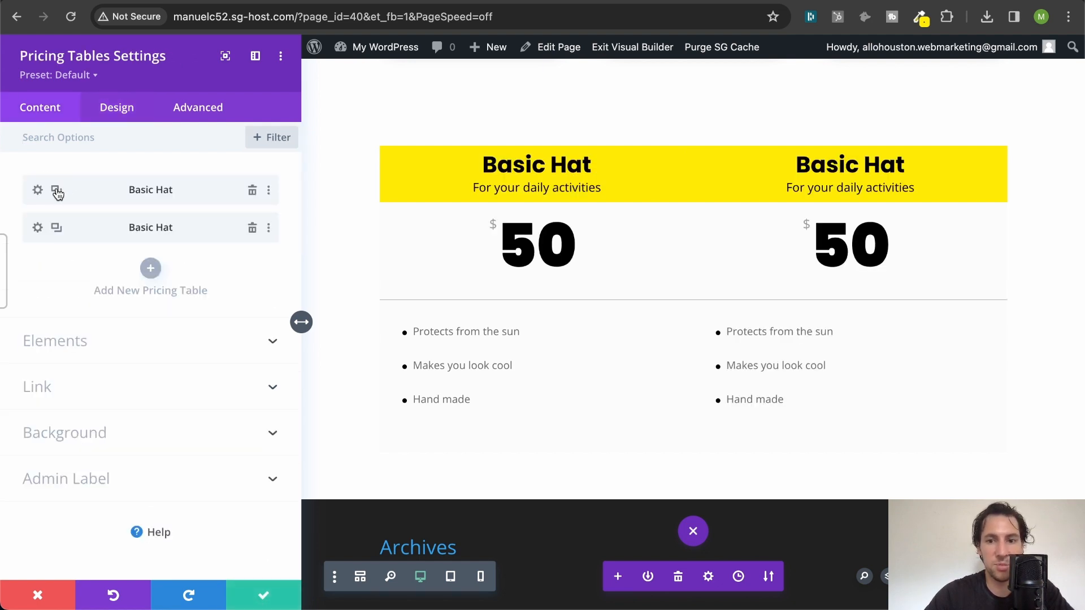
pyautogui.click(55, 190)
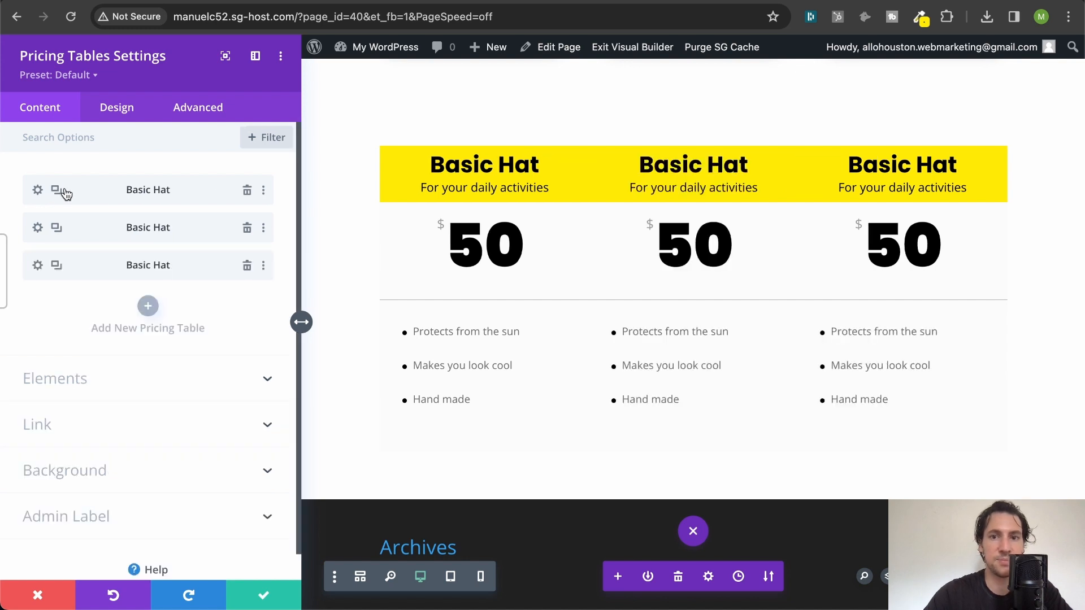
# - Change the second pricing table's title to "Gentleman Hat" and its subtitle to "For Gentlemen"
pyautogui.click(38, 228)
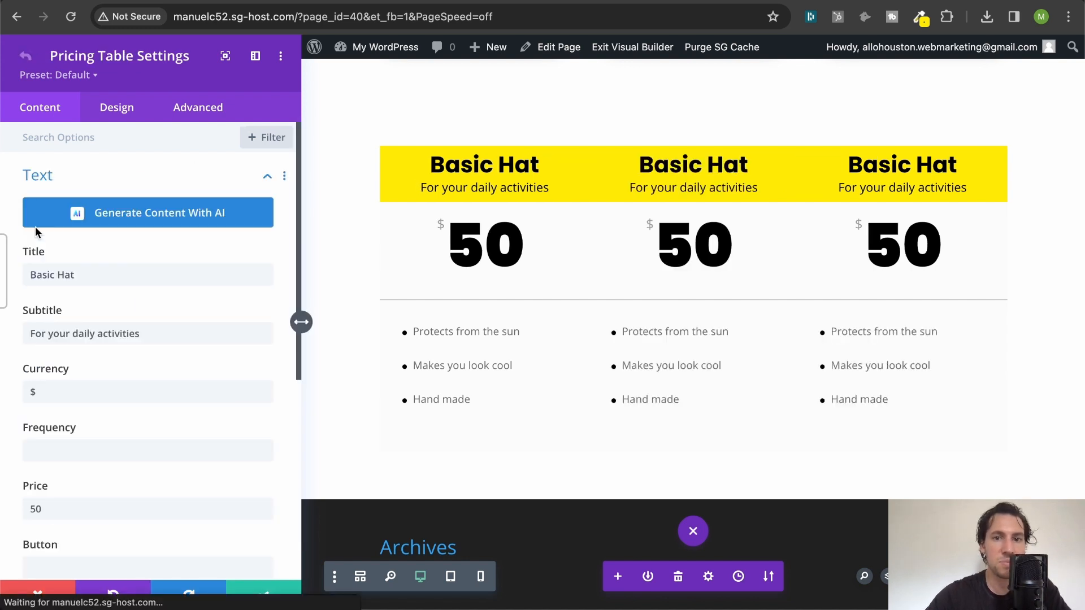
pyautogui.click(90, 275)
pyautogui.doubleClick(44, 276)
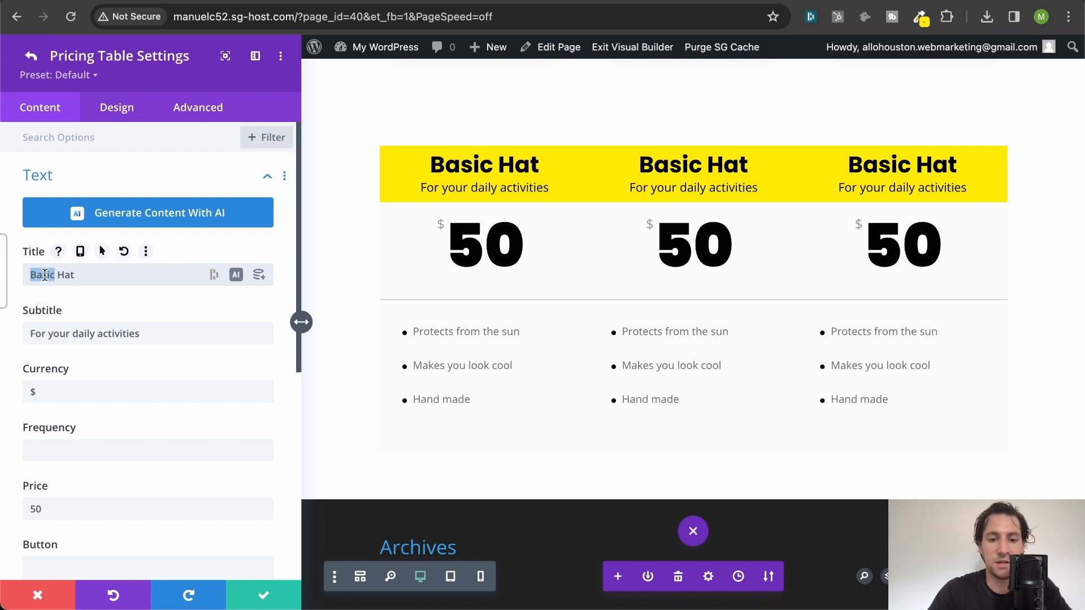
pyautogui.write('Gentleman')
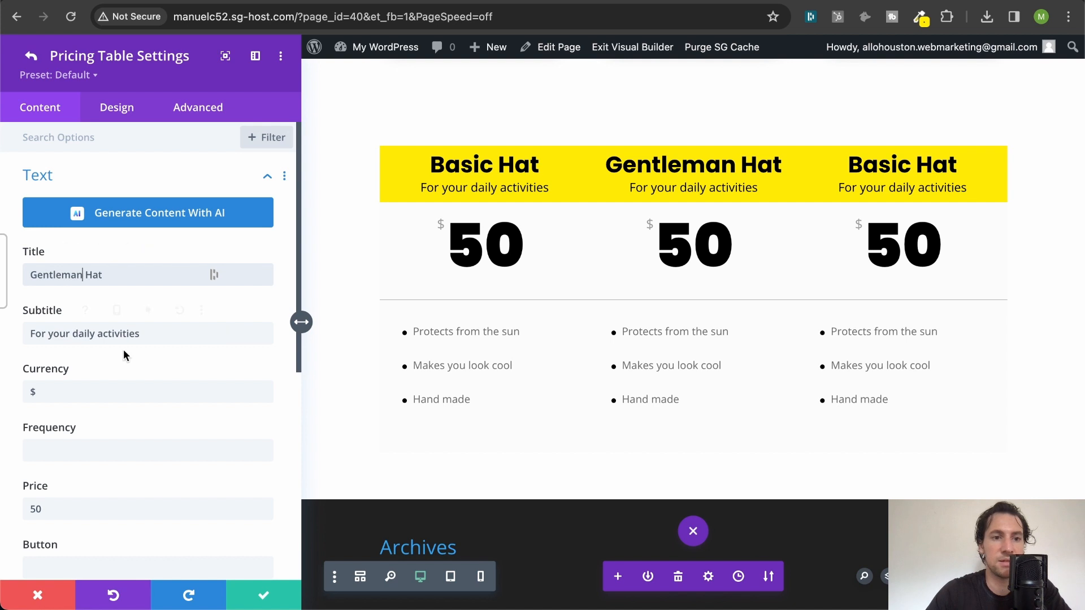
pyautogui.click(53, 335)
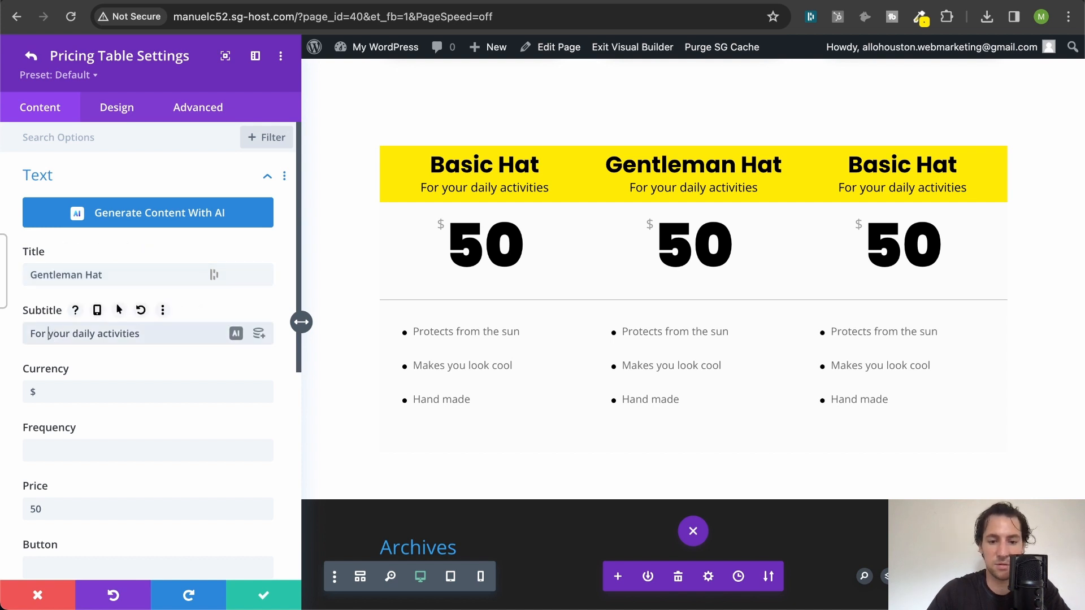
pyautogui.press('shift+super+Right')
pyautogui.write('Gentlemen')
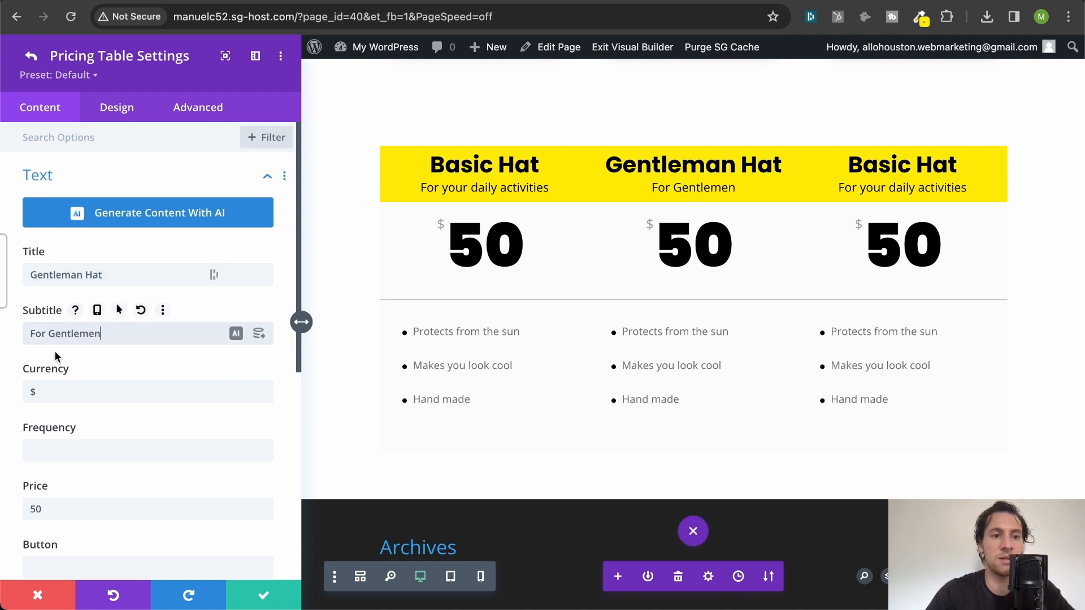
# - Set the Gentleman Hat table's price to 100 and save its settings
pyautogui.scroll(-2, 61, 472)
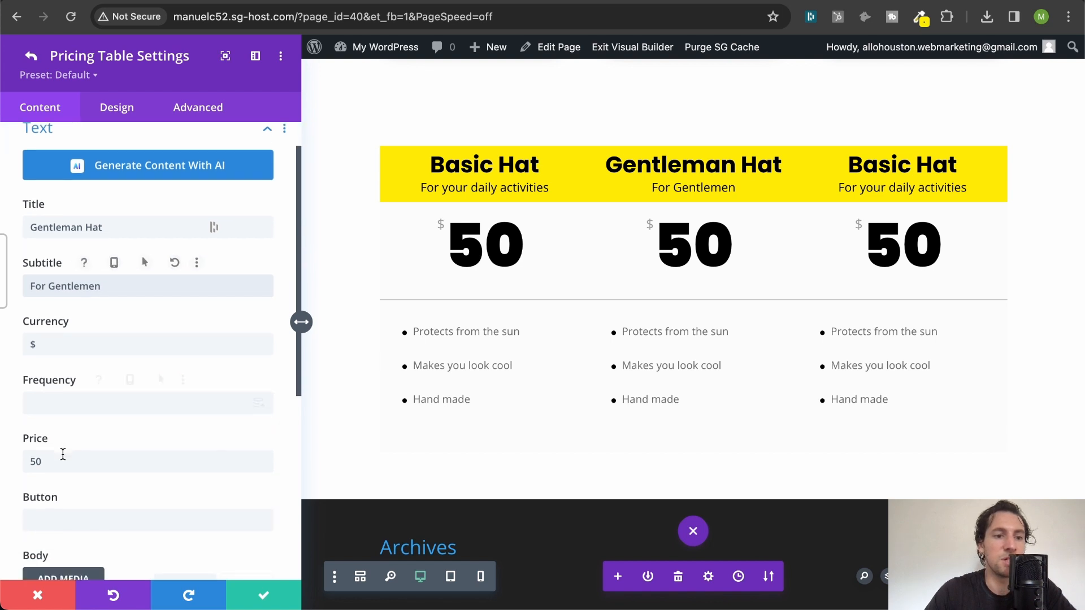
pyautogui.click(35, 444)
pyautogui.write('100')
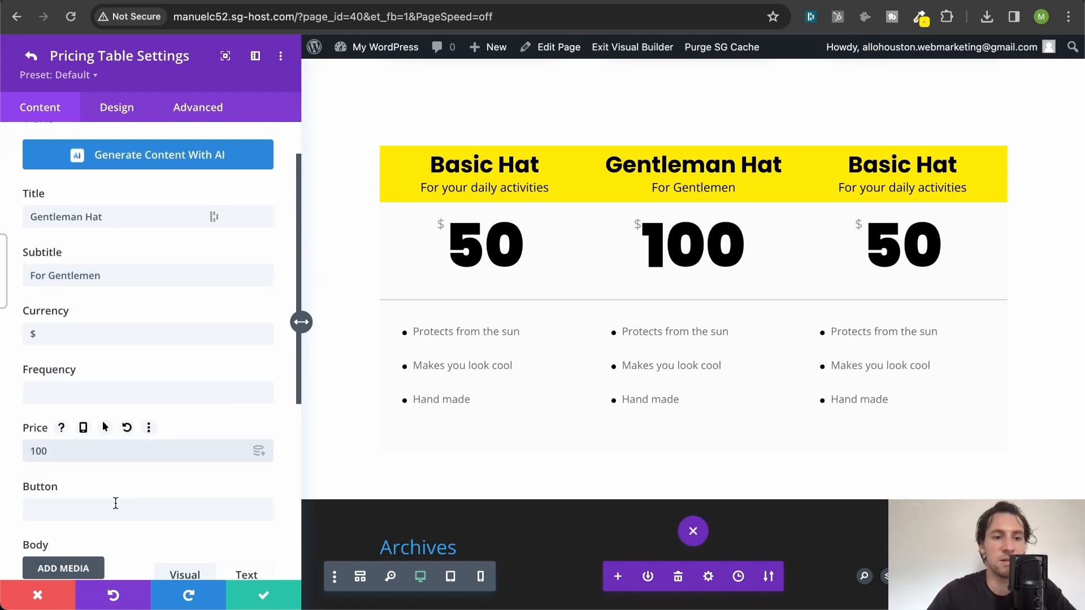
pyautogui.click(252, 601)
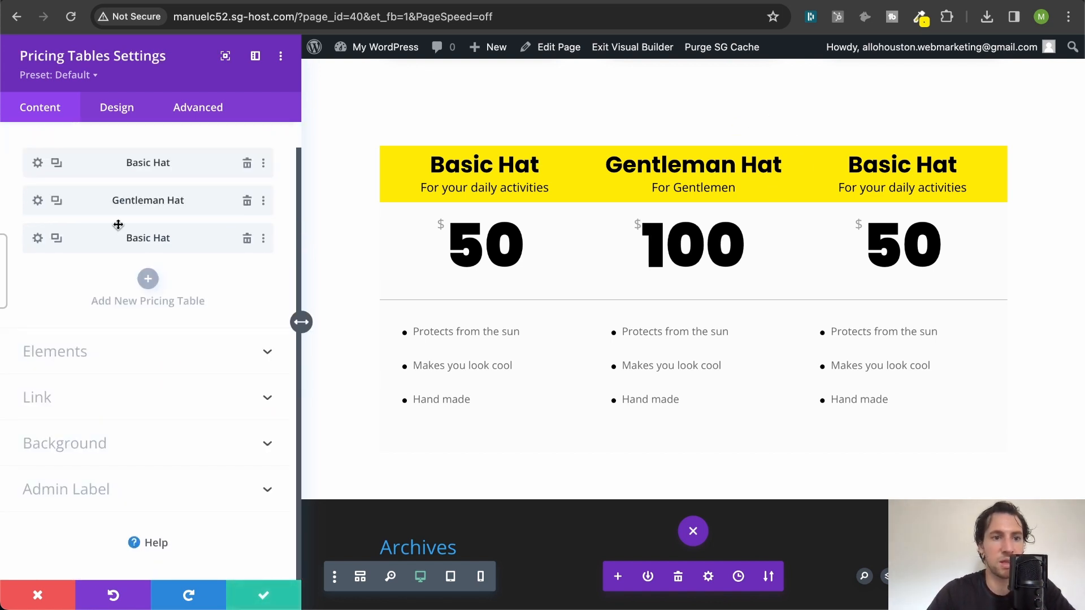
# - Change the third pricing table's title to "Adevnturer Hat" and its subtitle to "For adventurers"
pyautogui.click(35, 242)
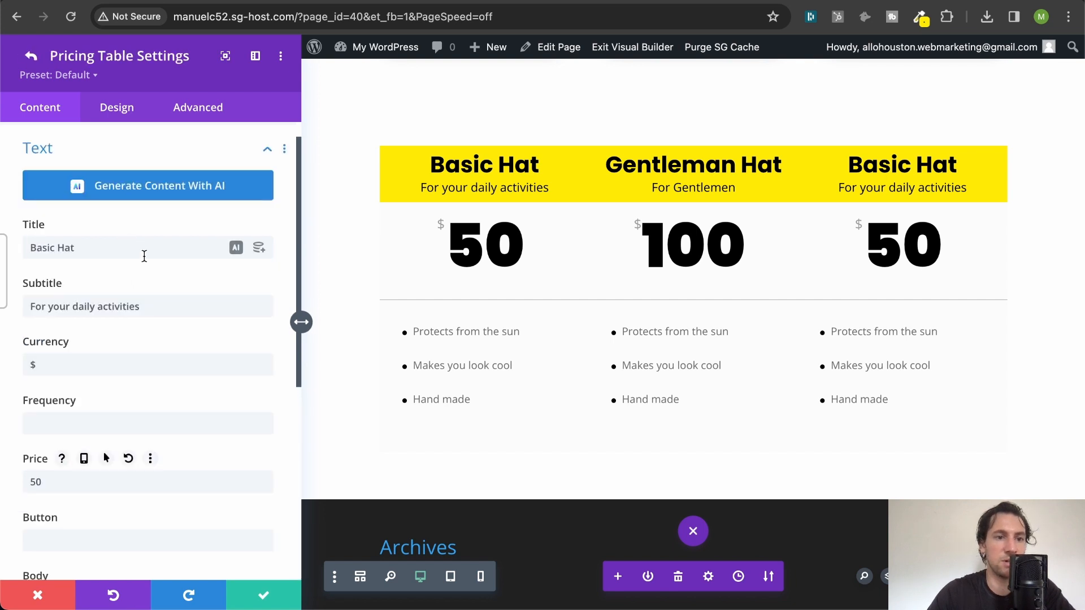
pyautogui.doubleClick(40, 247)
pyautogui.write('Adevnturer')
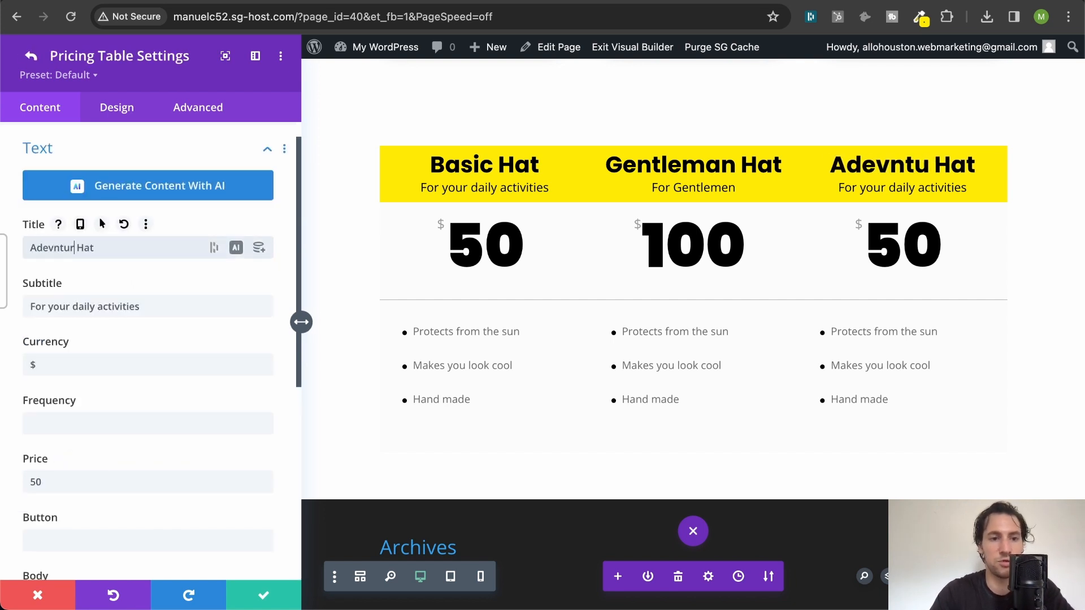
pyautogui.moveTo(49, 306); pyautogui.dragTo(141, 306)
pyautogui.write('adevtnurers')
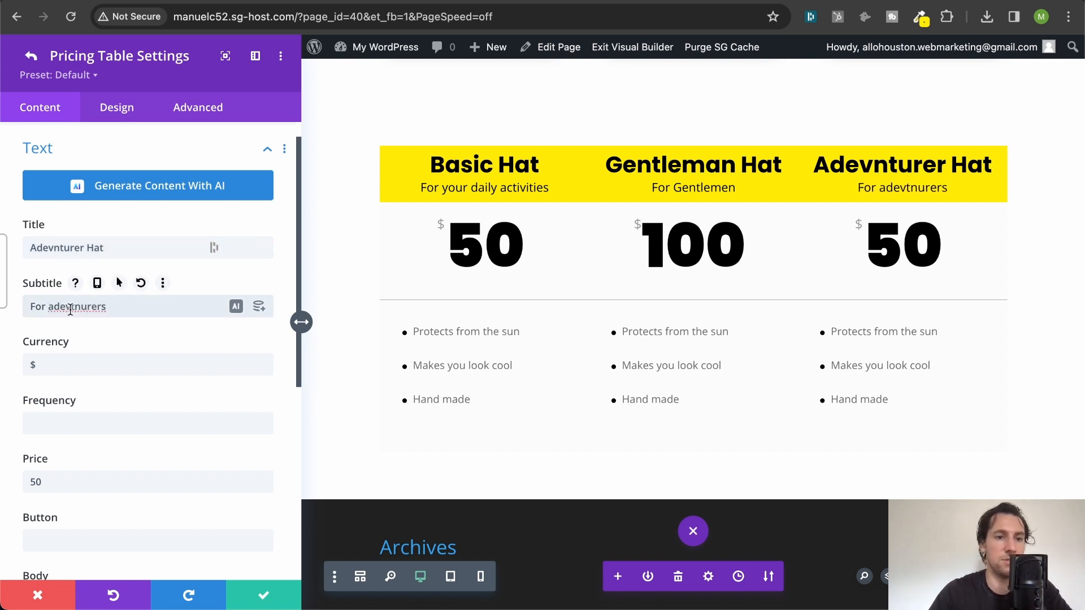
pyautogui.press('BackSpace')
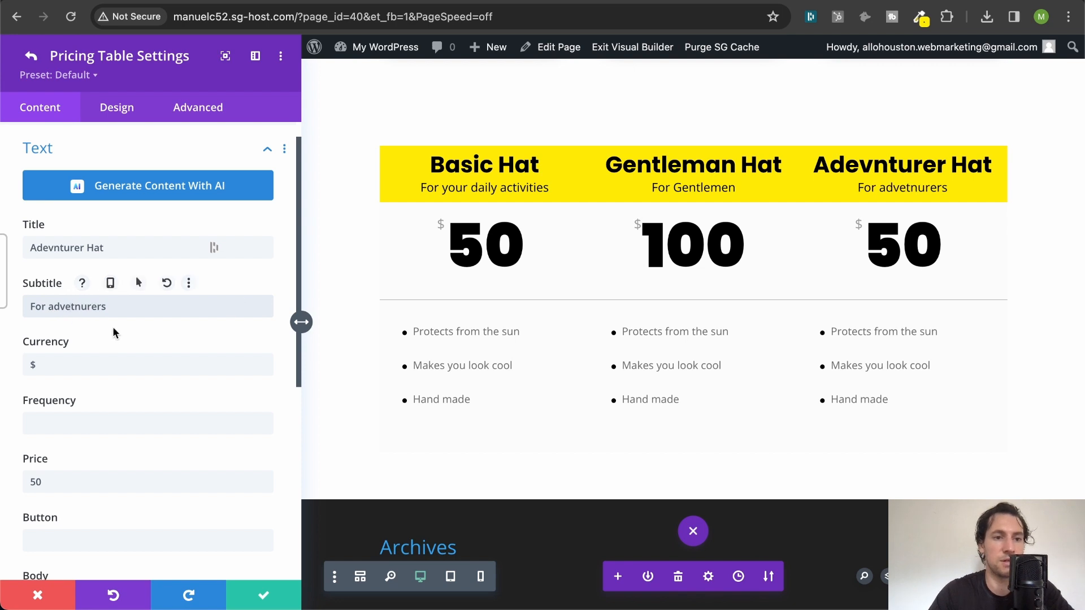
pyautogui.press('Delete')
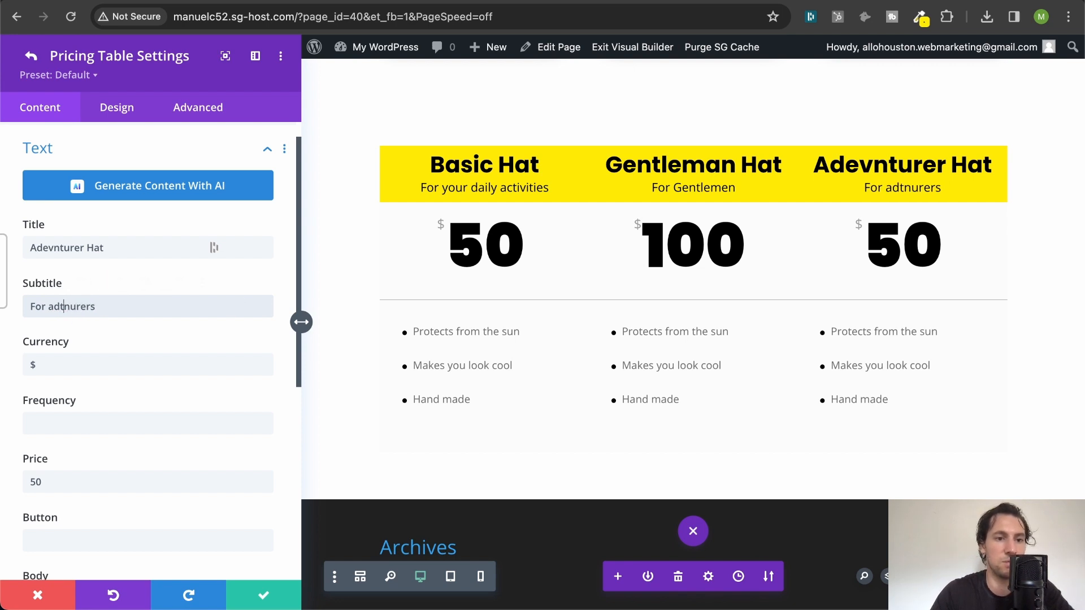
pyautogui.press('Delete')
pyautogui.write('ven')
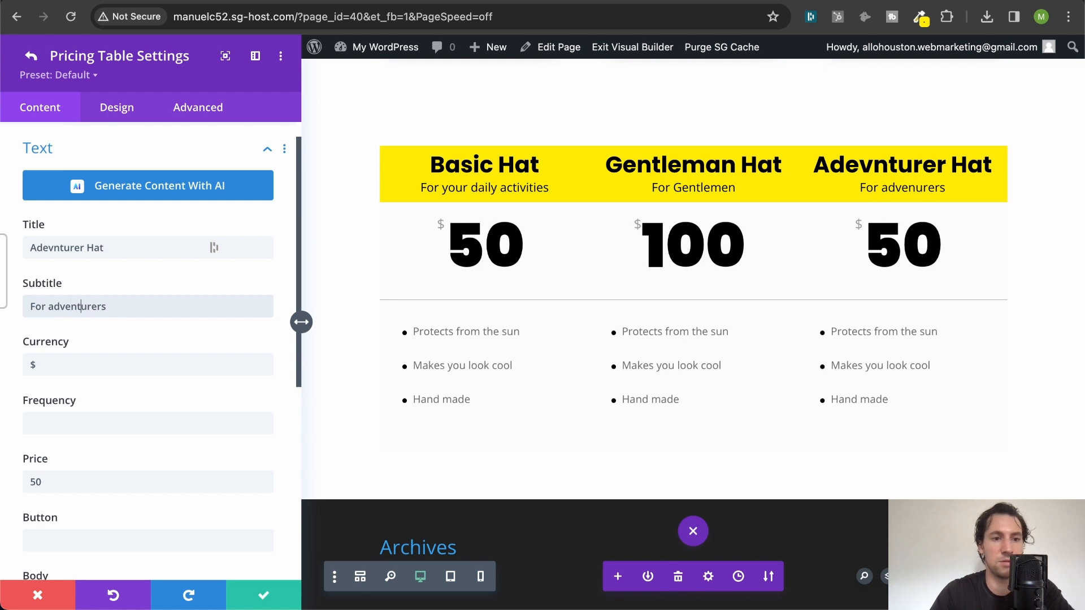
# - Set the third pricing table's price to 200 and save its settings
pyautogui.click(35, 482)
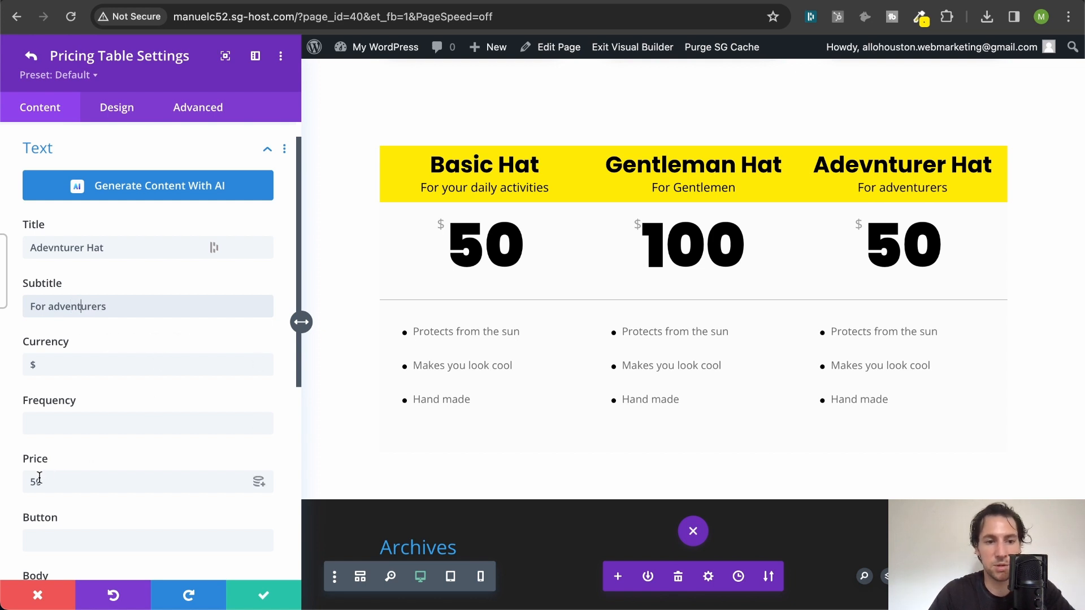
pyautogui.press('BackSpace')
pyautogui.write('200')
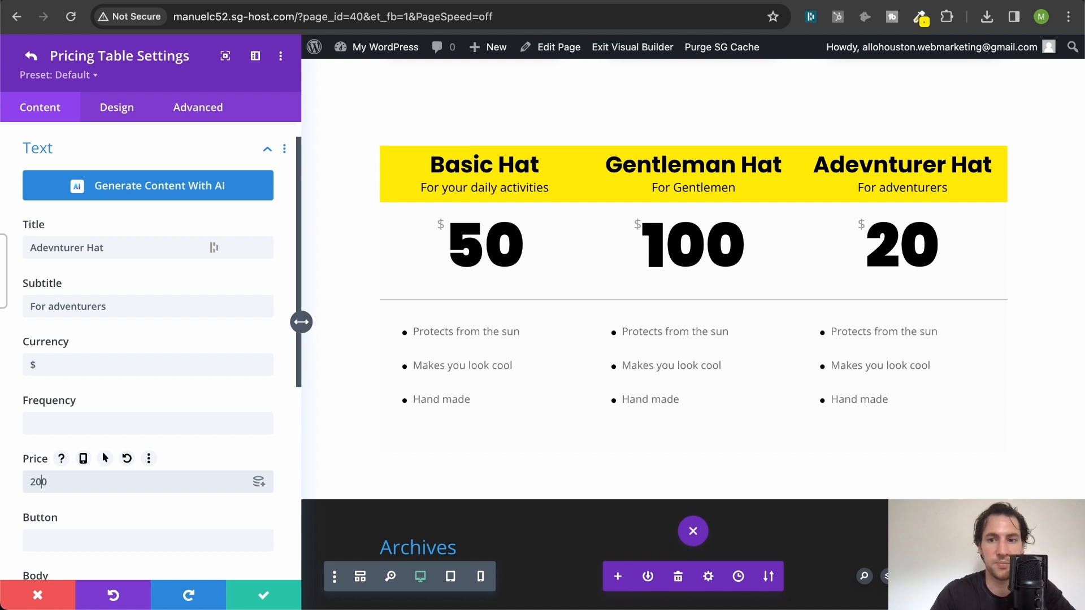
pyautogui.click(255, 594)
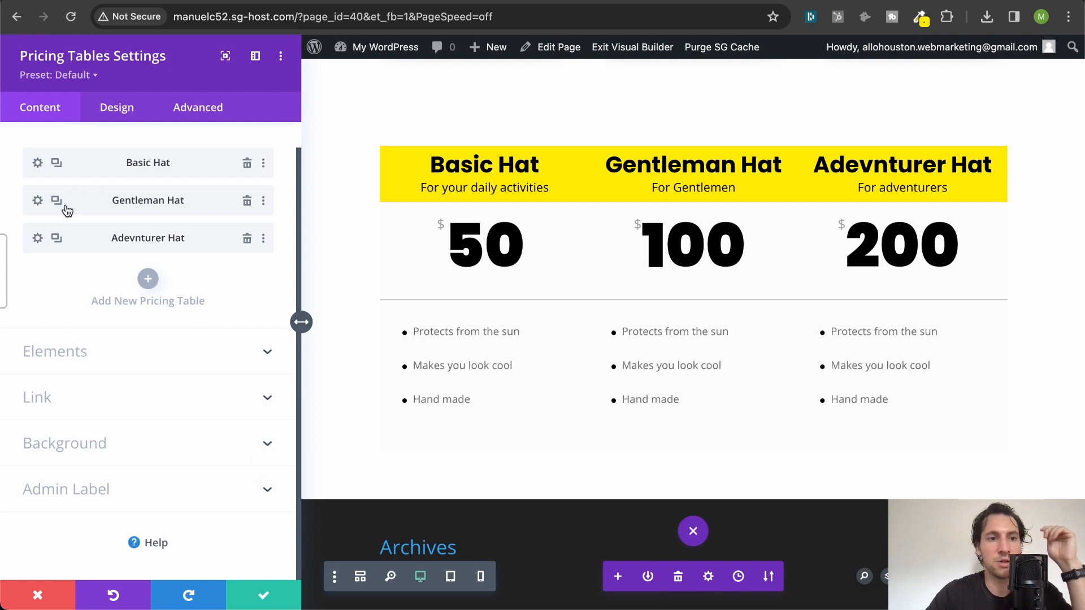
# - Open the design settings of the Gentleman Hat pricing table
pyautogui.click(36, 201)
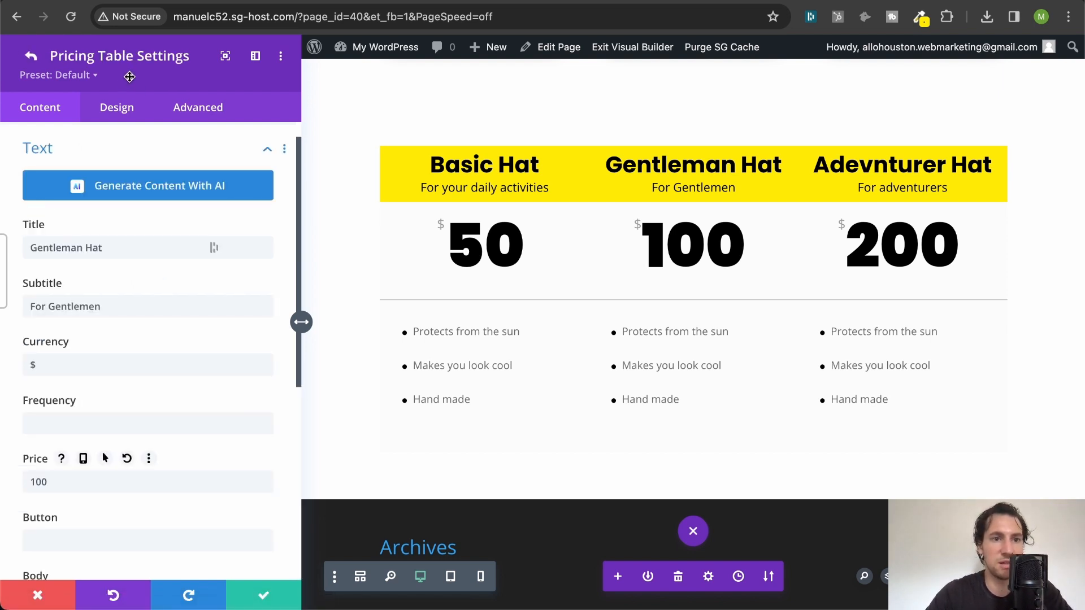
pyautogui.click(125, 110)
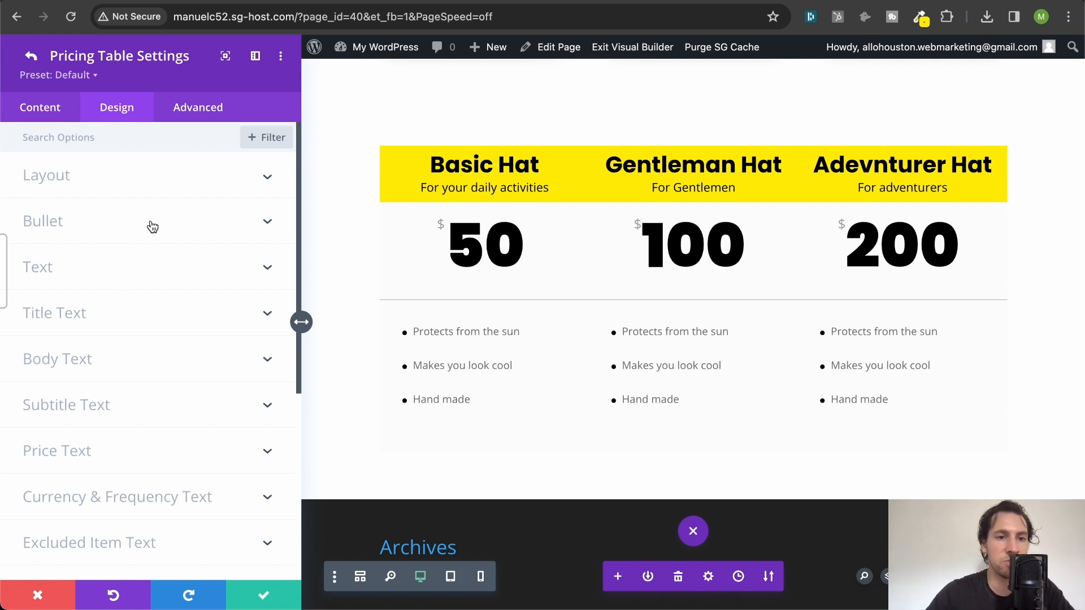
pyautogui.scroll(-5, 152, 227)
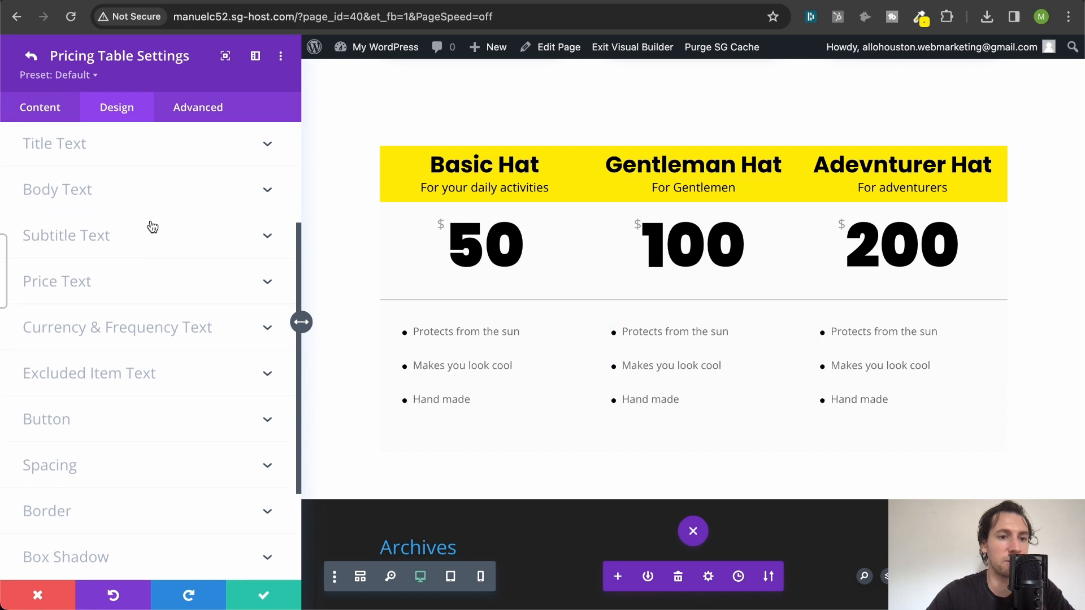
pyautogui.scroll(2, 86, 389)
pyautogui.scroll(-4, 84, 396)
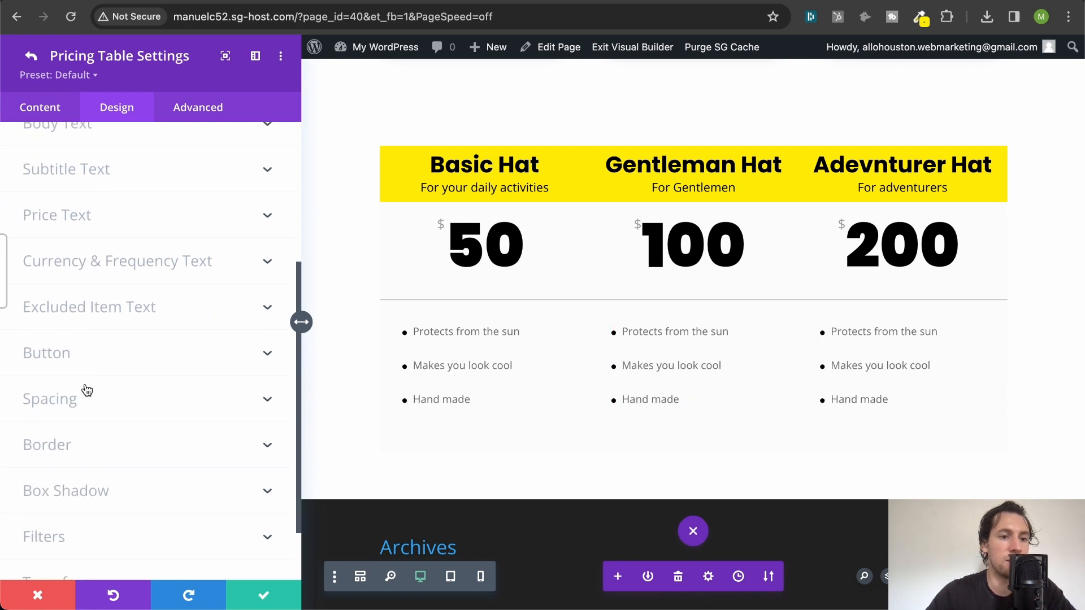
# - Try linked top and bottom padding of 20px on the Gentleman Hat pricing table and clear it again
pyautogui.click(82, 401)
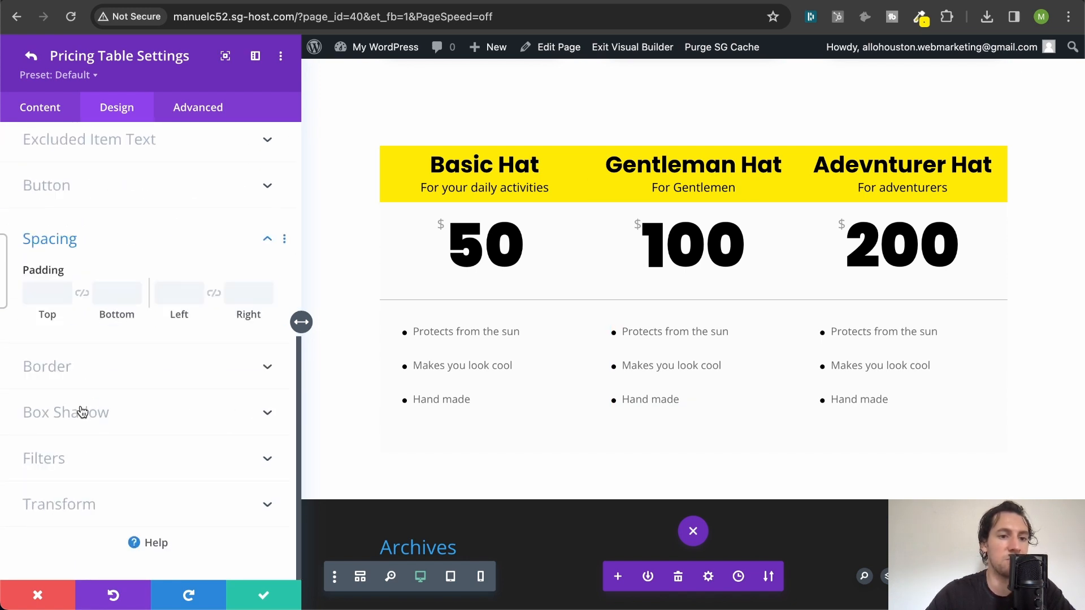
pyautogui.click(81, 293)
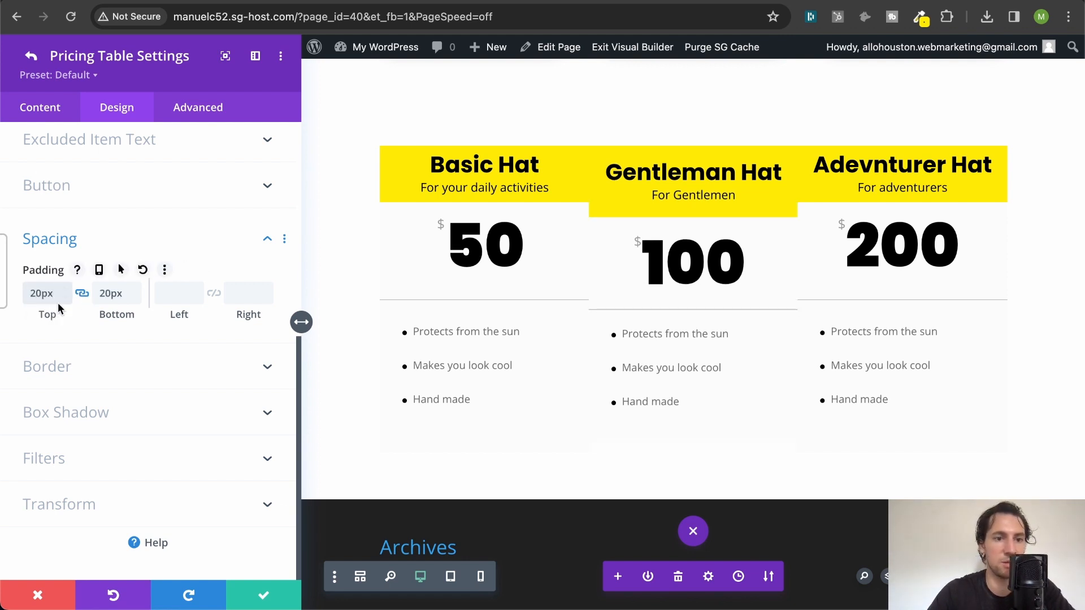
pyautogui.doubleClick(42, 293)
pyautogui.press('BackSpace')
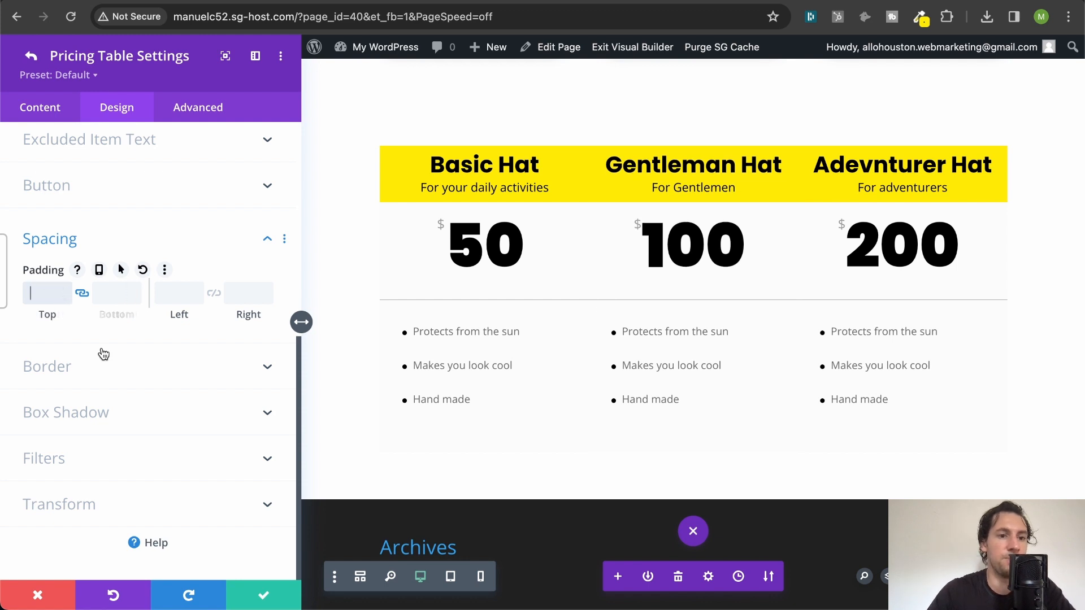
# - Apply the box shadow preset that surrounds all sides to the Gentleman Hat pricing table and save the table and module settings
pyautogui.click(86, 428)
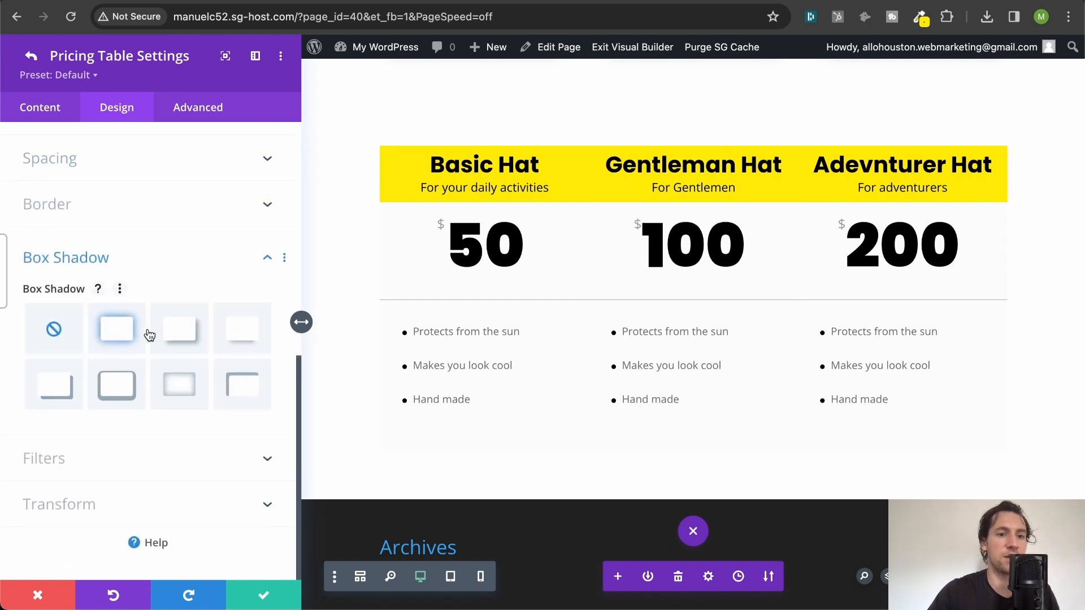
pyautogui.click(126, 334)
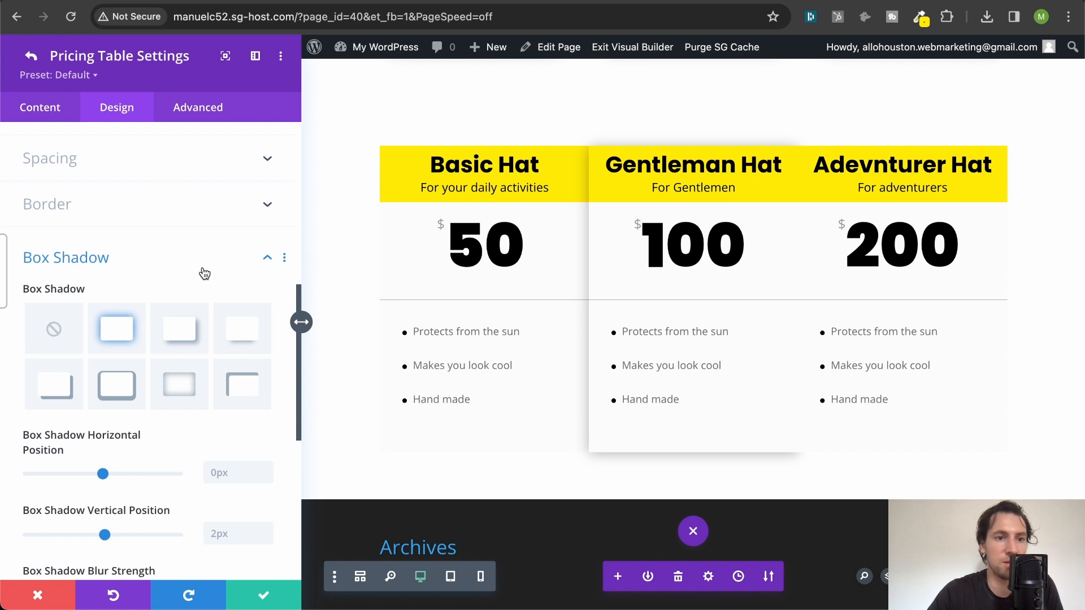
pyautogui.scroll(-3, 204, 273)
pyautogui.scroll(2, 226, 243)
pyautogui.click(244, 217)
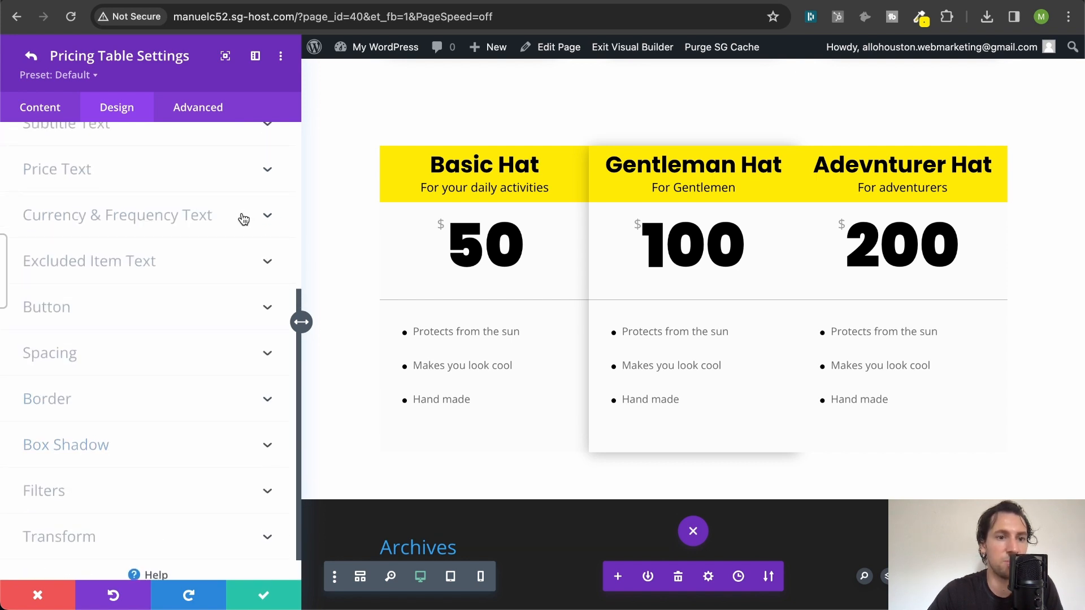
pyautogui.scroll(5, 198, 307)
pyautogui.scroll(-5, 140, 298)
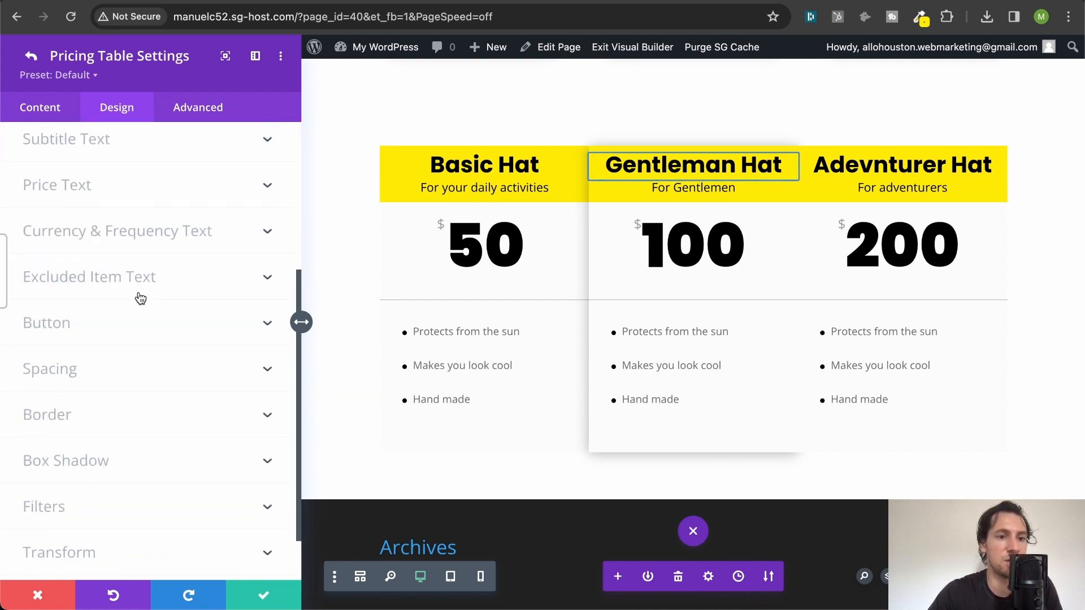
pyautogui.scroll(-1, 141, 298)
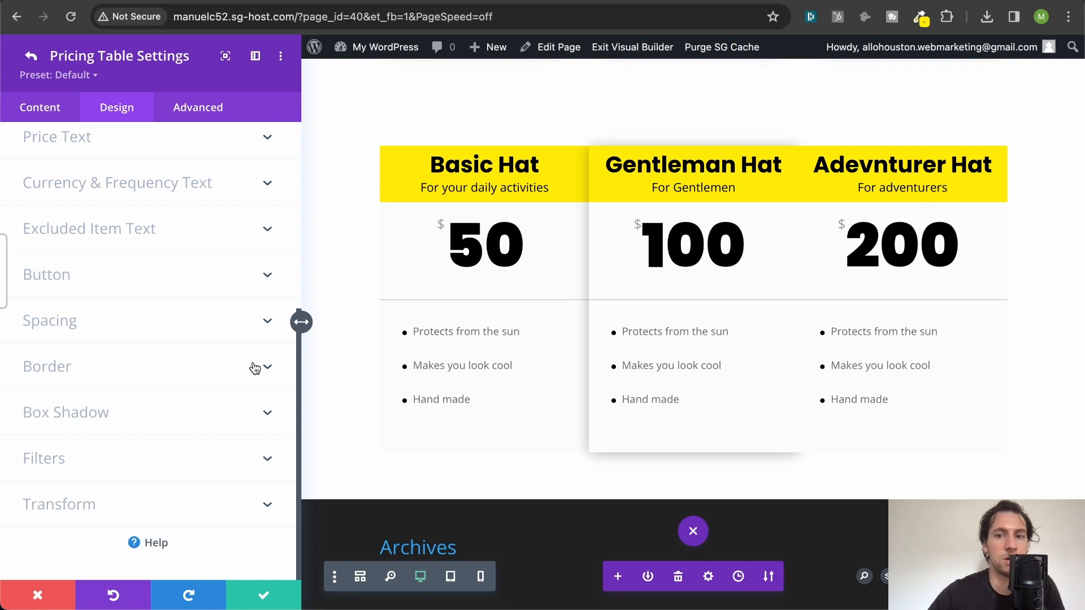
pyautogui.click(271, 584)
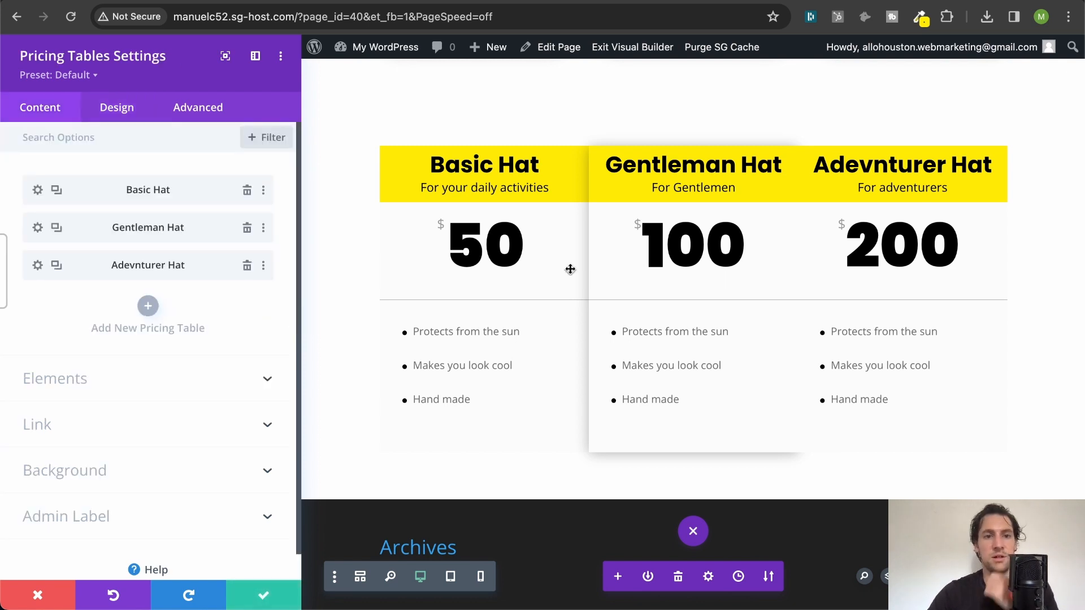
pyautogui.click(264, 595)
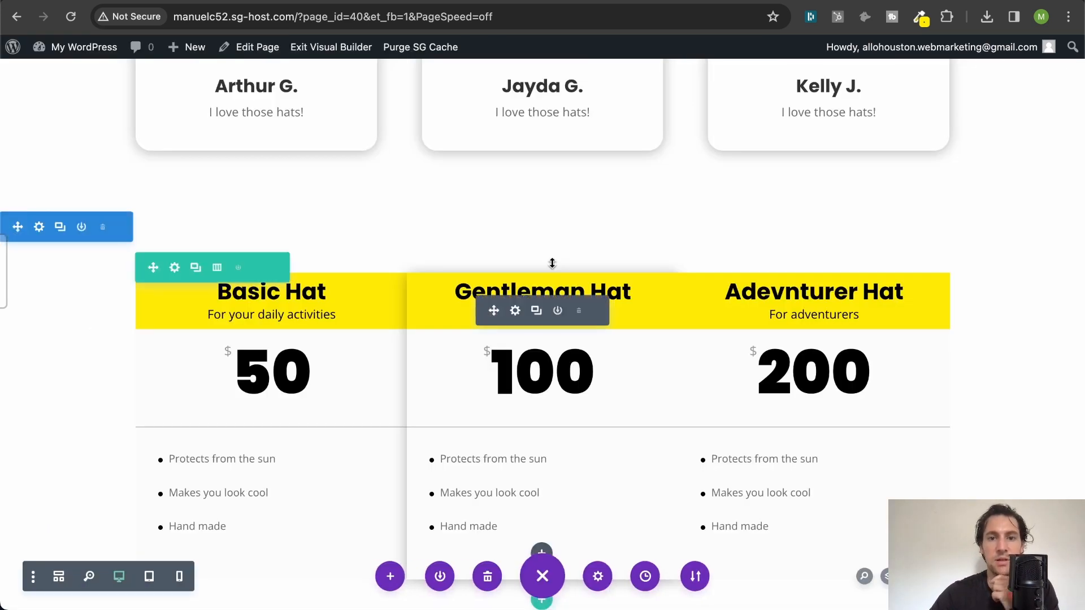
# - Duplicate the testimonials heading "Don't Take Our Word For It, Here Is What Our Customers Say" and move the copy above the pricing tables
pyautogui.scroll(-1, 573, 255)
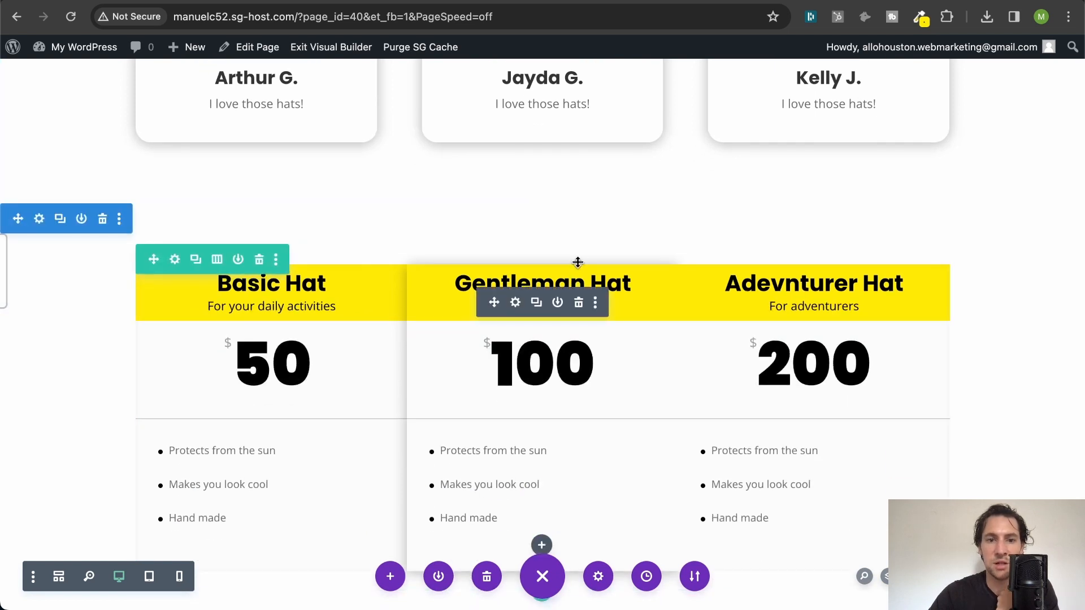
pyautogui.moveTo(586, 305)
pyautogui.scroll(6, 557, 284)
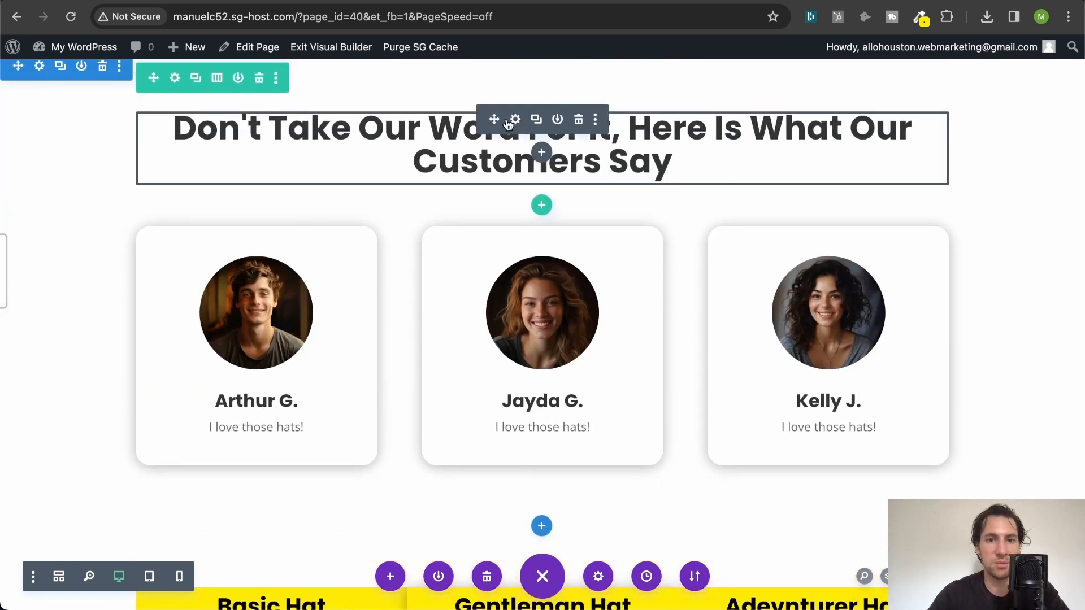
pyautogui.click(536, 120)
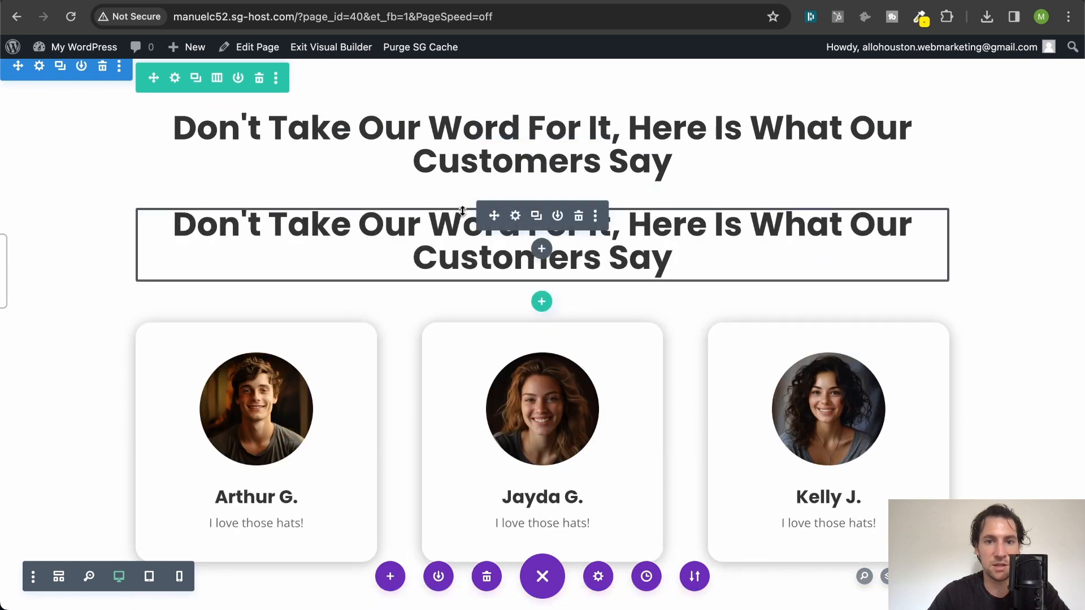
pyautogui.moveTo(496, 215); pyautogui.dragTo(544, 405)
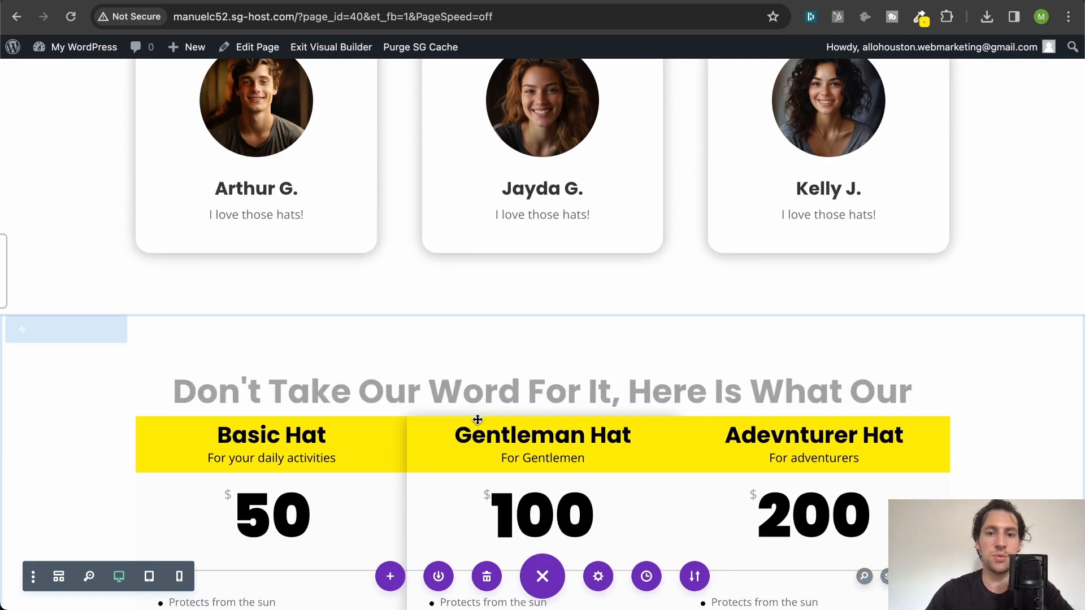
# - Replace the text of the heading above the pricing tables with "Our Prices"
pyautogui.tripleClick(461, 400)
pyautogui.write('Our Prices')
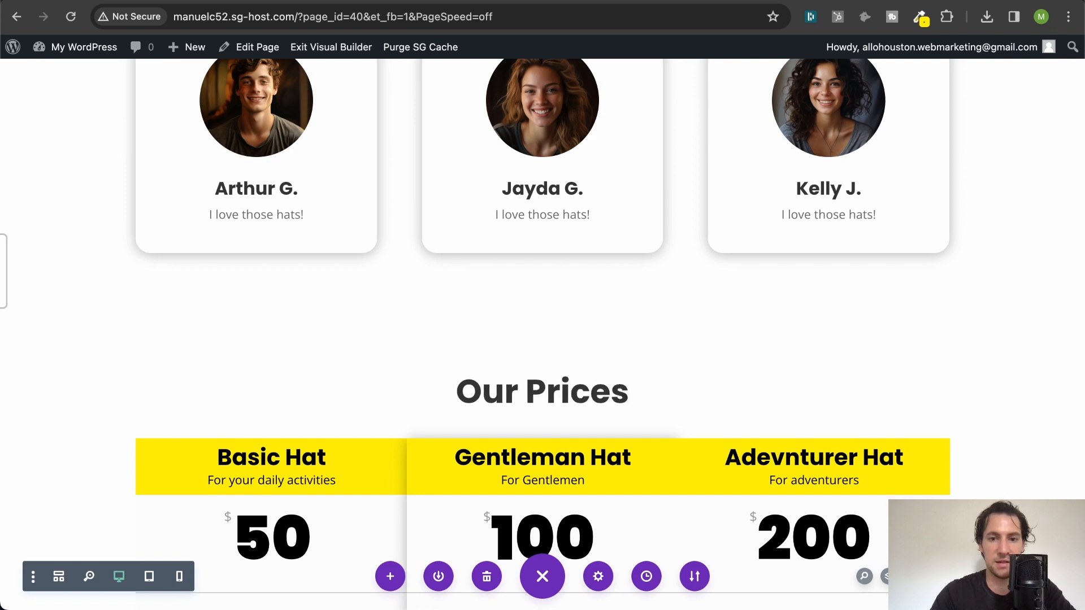
pyautogui.press('BackSpace')
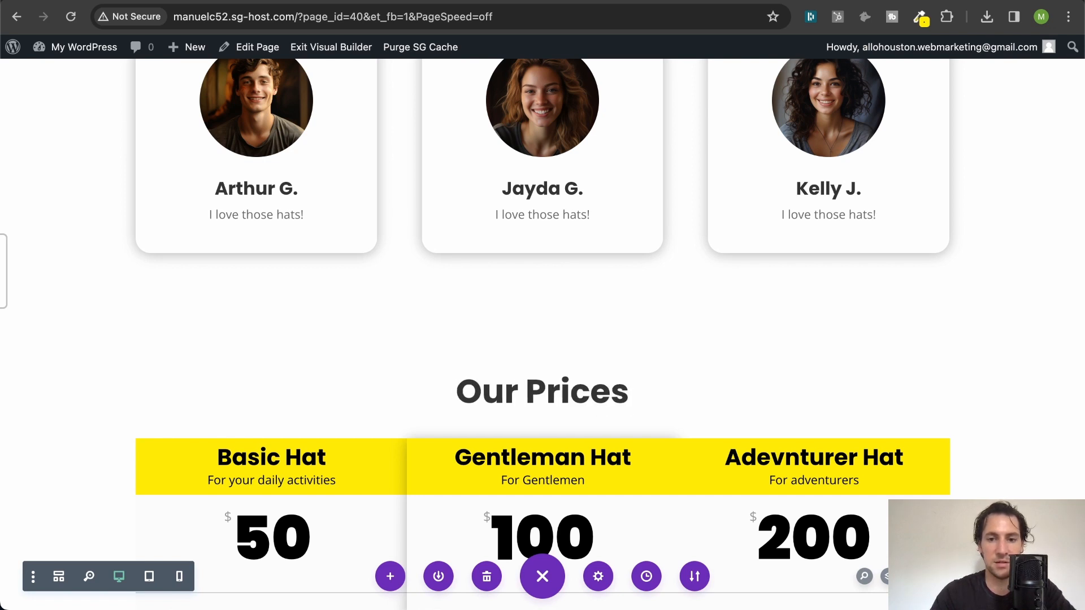
# - Add a regular section with a single-column row below the pricing tables and insert a Call To Action module in it
pyautogui.scroll(-5, 795, 376)
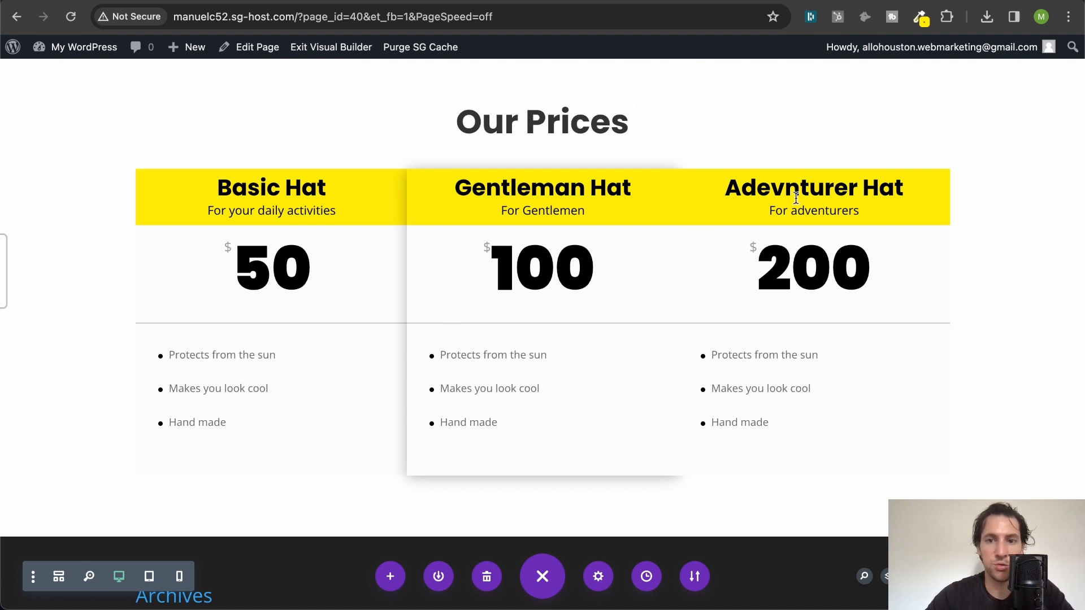
pyautogui.moveTo(622, 347)
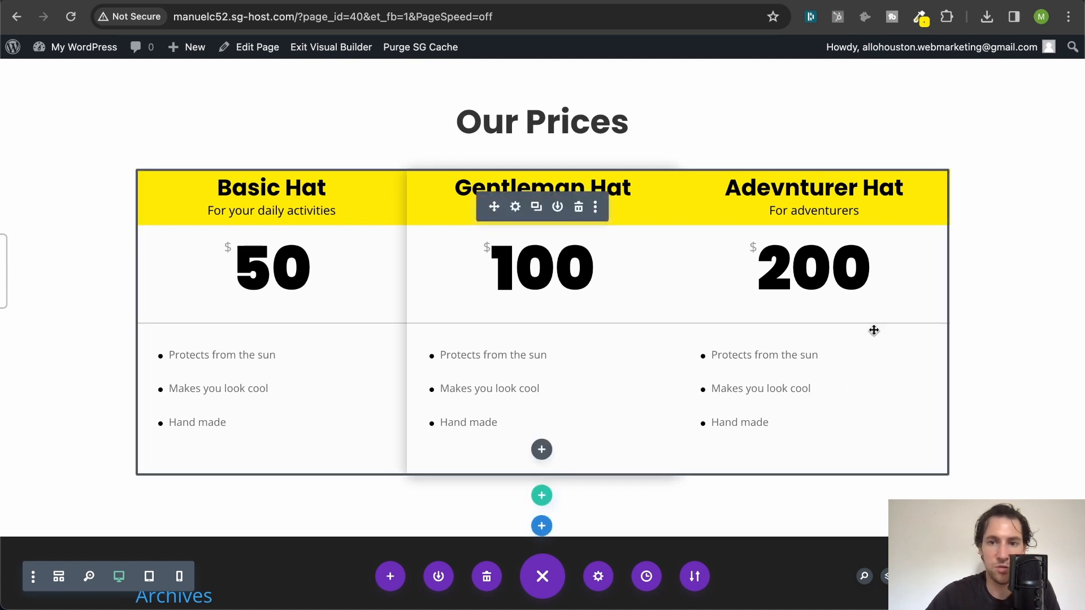
pyautogui.scroll(-2, 767, 329)
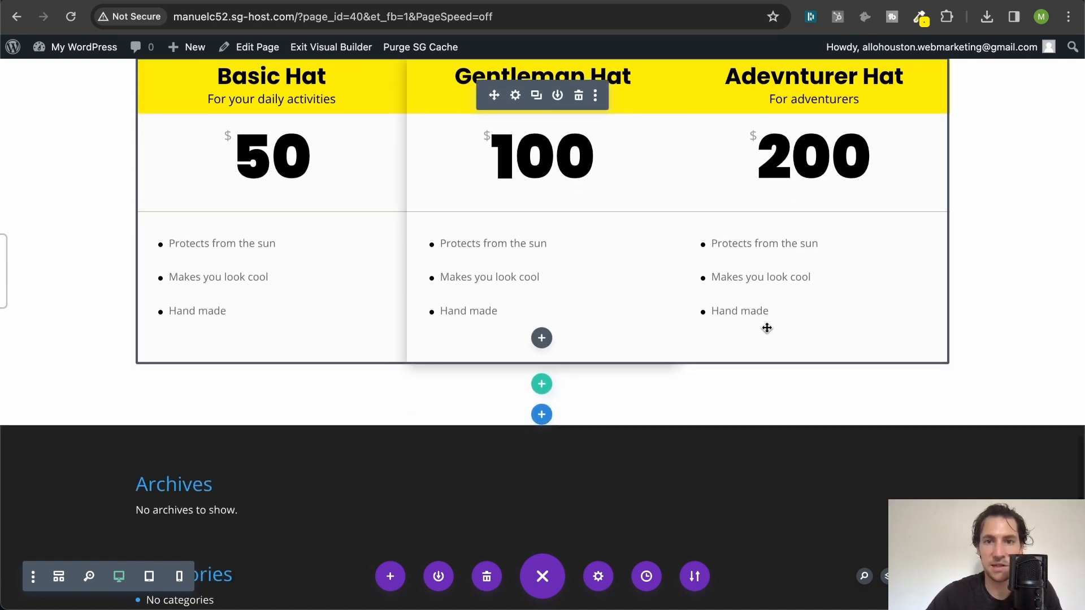
pyautogui.scroll(2, 767, 328)
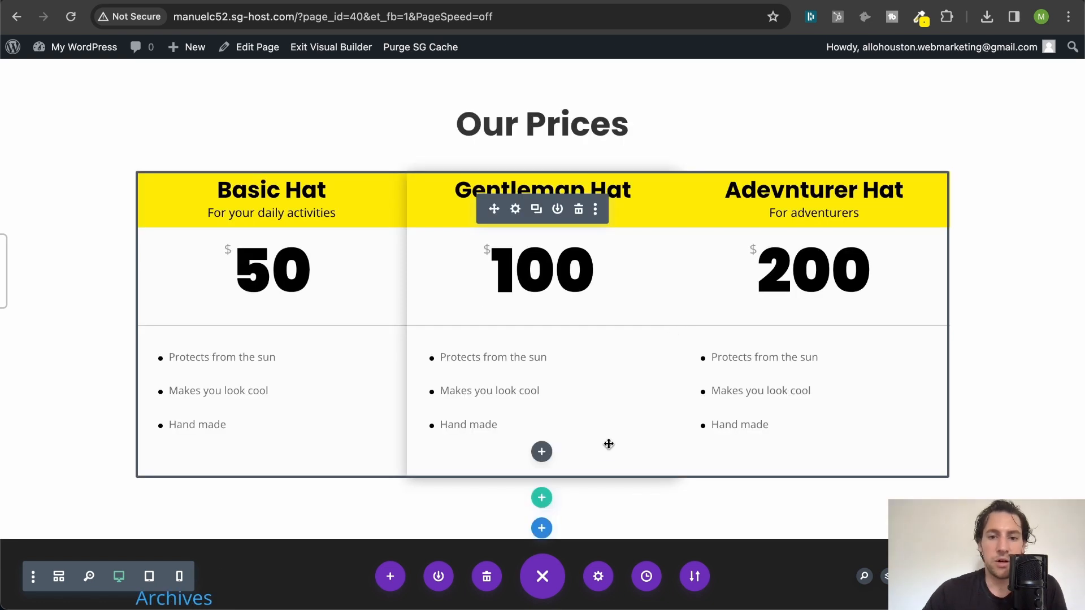
pyautogui.click(542, 530)
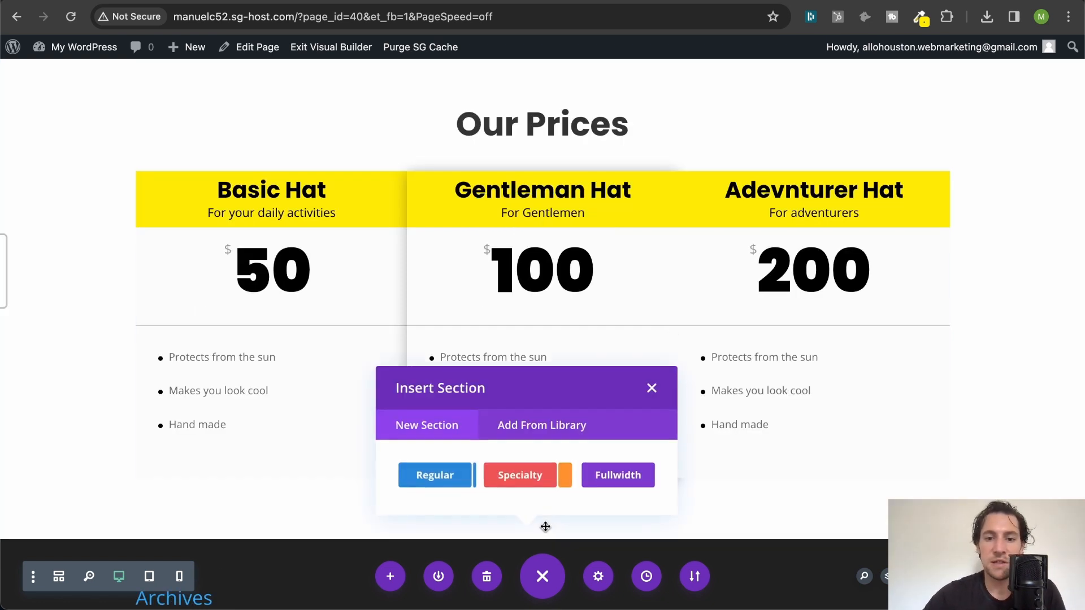
pyautogui.click(450, 479)
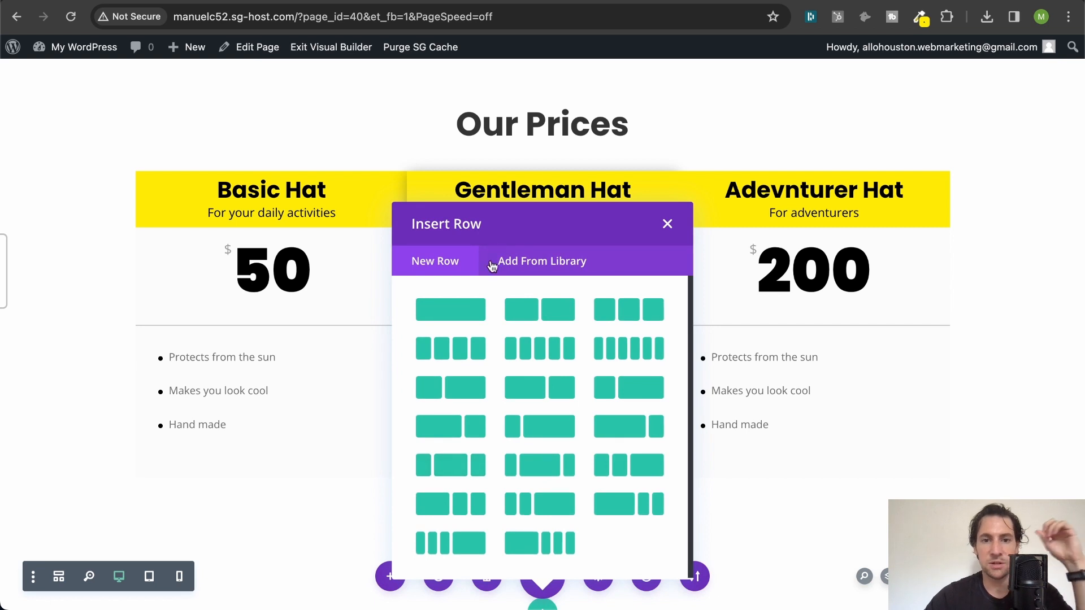
pyautogui.click(460, 314)
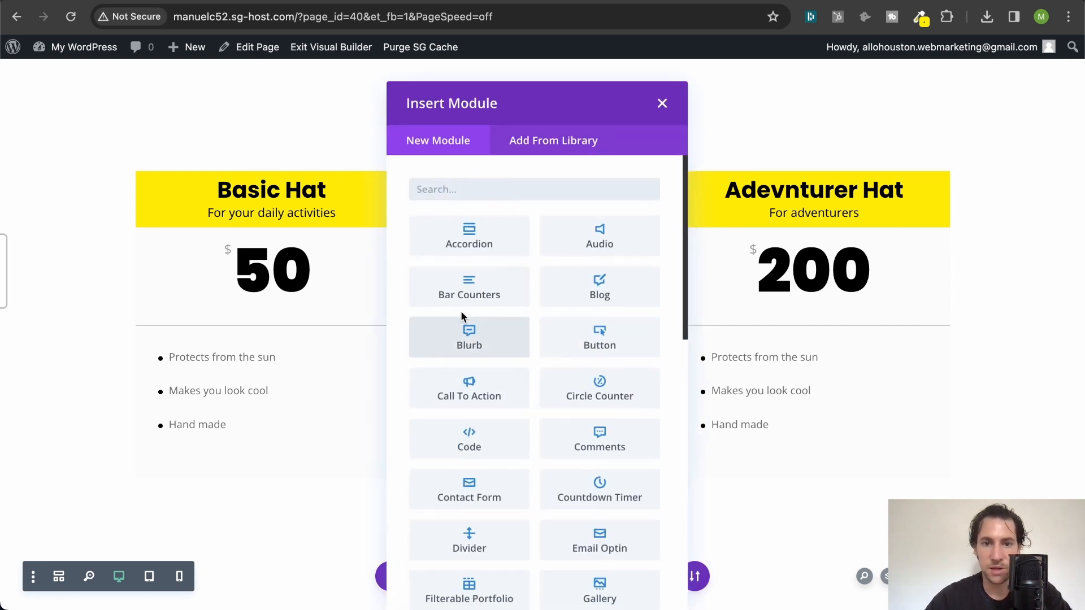
pyautogui.write('ct')
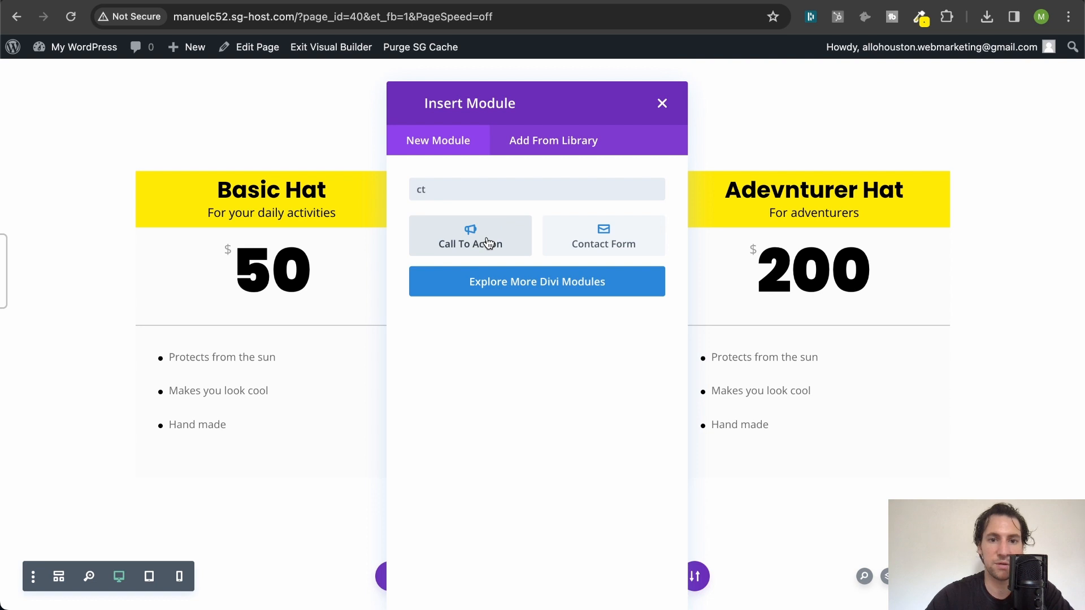
pyautogui.click(489, 242)
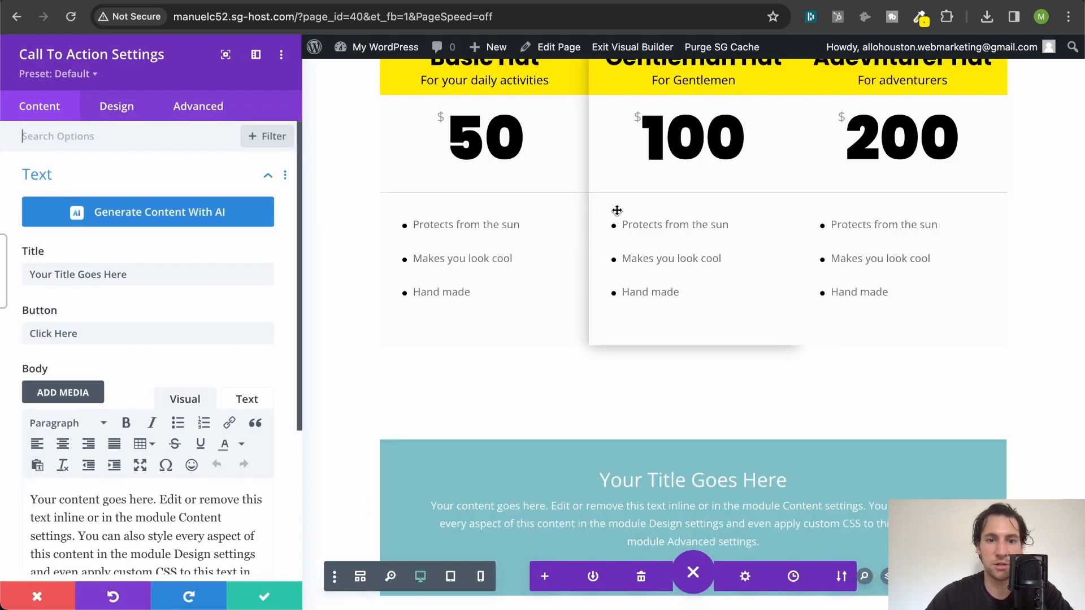
# - Change the call to action's title to "Ready to Look Cooler"
pyautogui.scroll(-2, 561, 288)
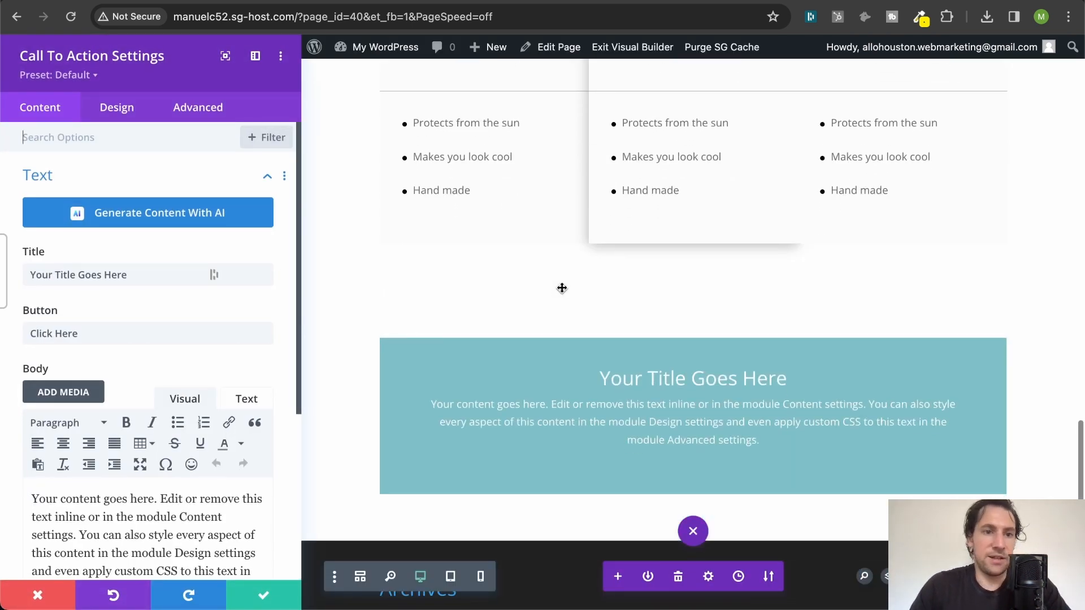
pyautogui.doubleClick(131, 271)
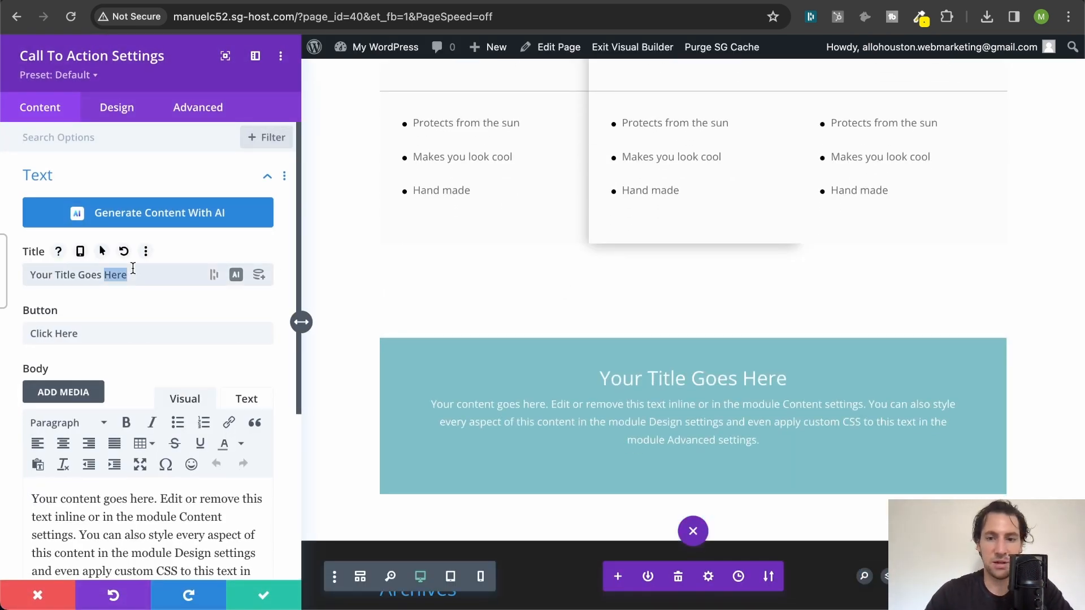
pyautogui.tripleClick(133, 268)
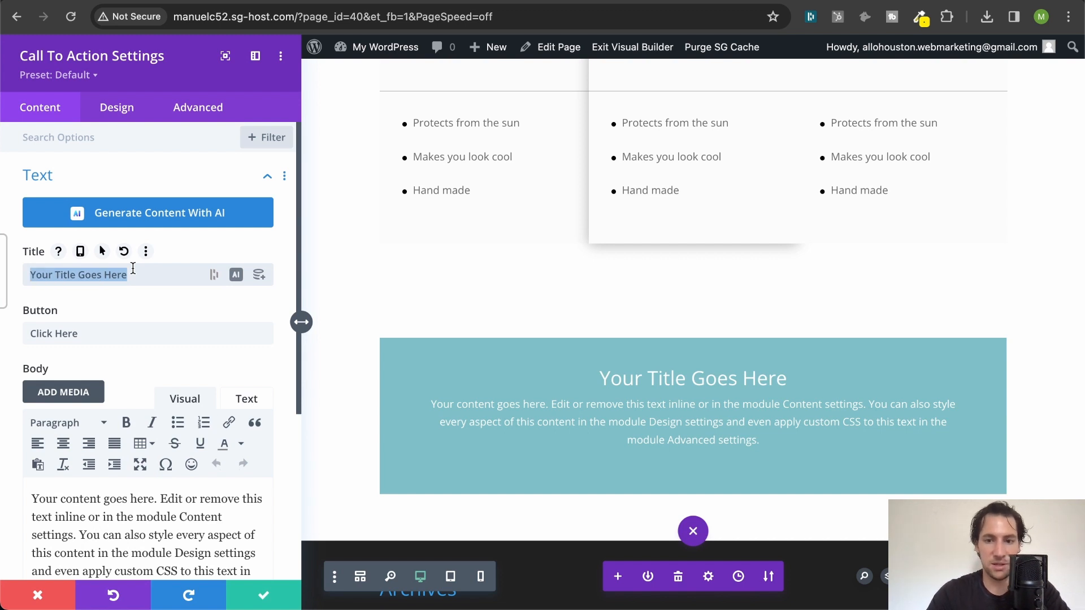
pyautogui.write('Ready ')
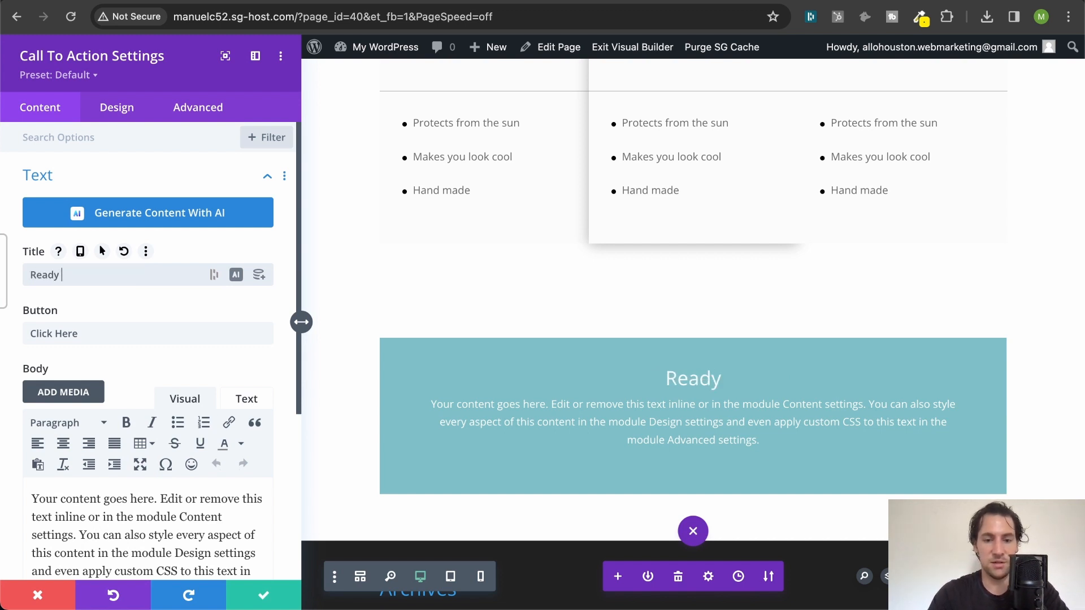
pyautogui.write('to Loo')
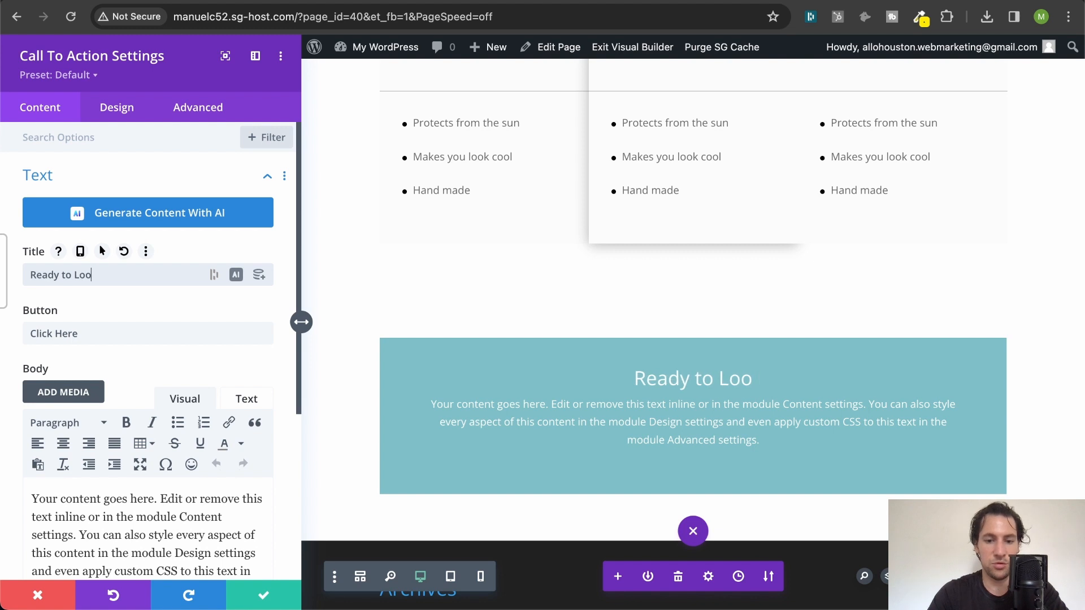
pyautogui.write('k Cooler')
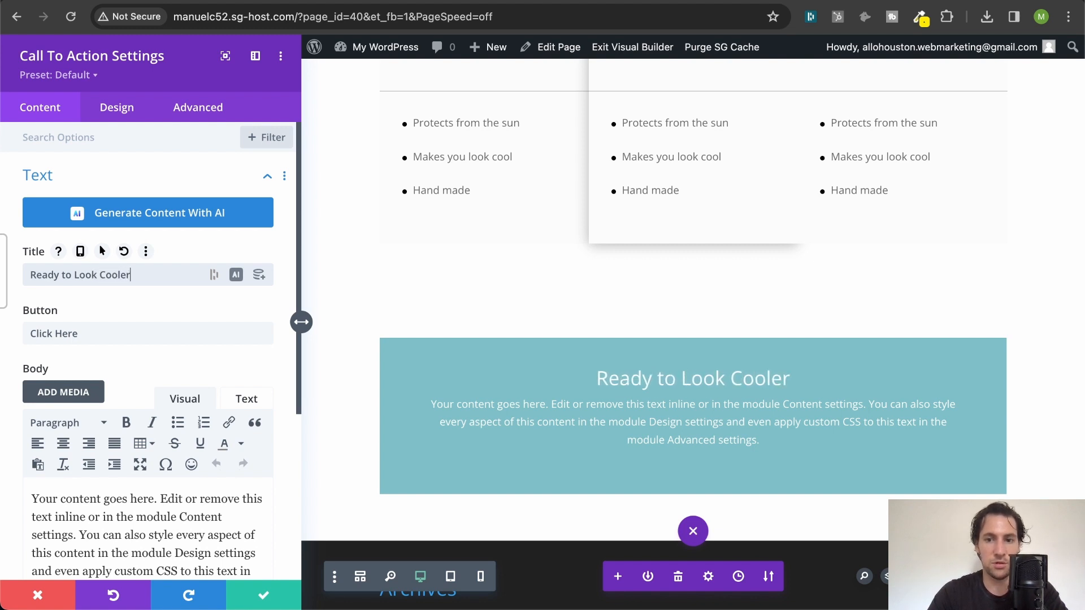
# - Correct the call to action's title to "Ready to Look Cool?"
pyautogui.press('BackSpace')
pyautogui.press('BackSpace')
pyautogui.write('?')
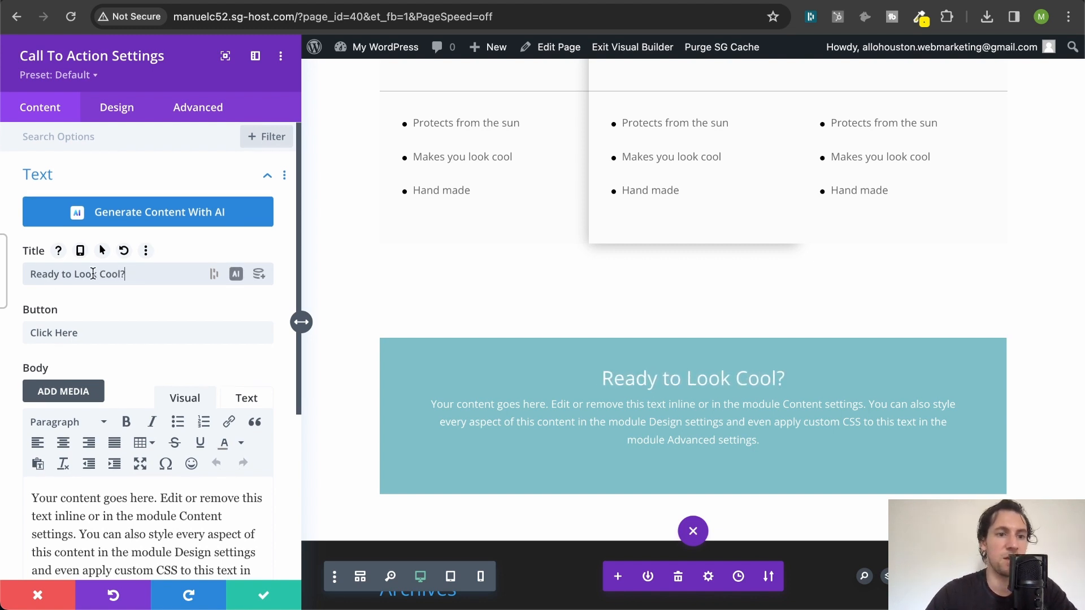
# - Replace the call to action's body text with "If you're ready, let's buy our hat!" and its button text with "Buy My Hat"
pyautogui.scroll(-3, 115, 376)
pyautogui.tripleClick(115, 375)
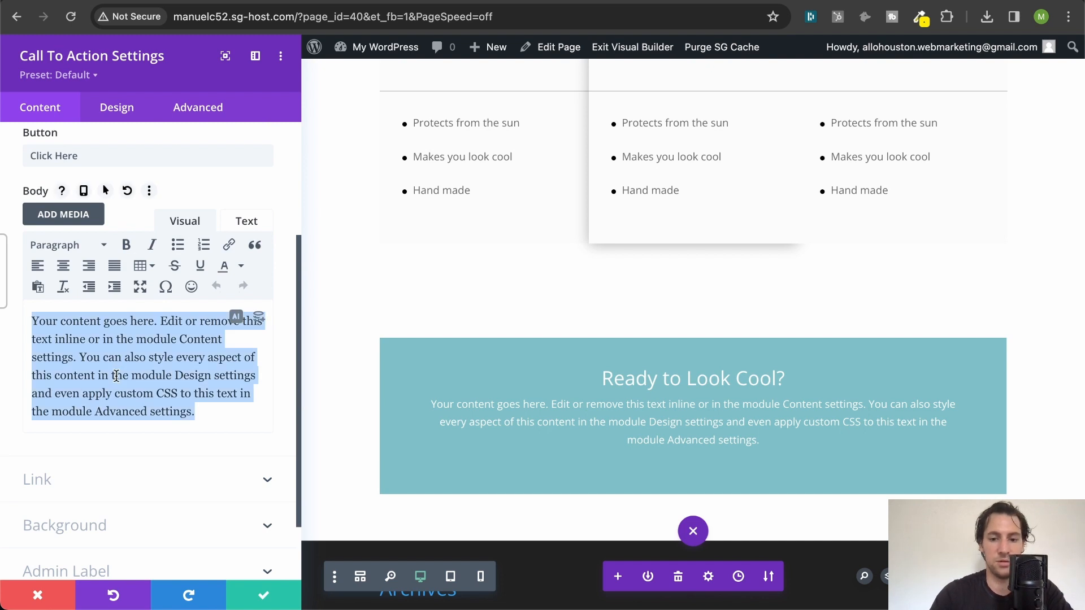
pyautogui.write("If you're r")
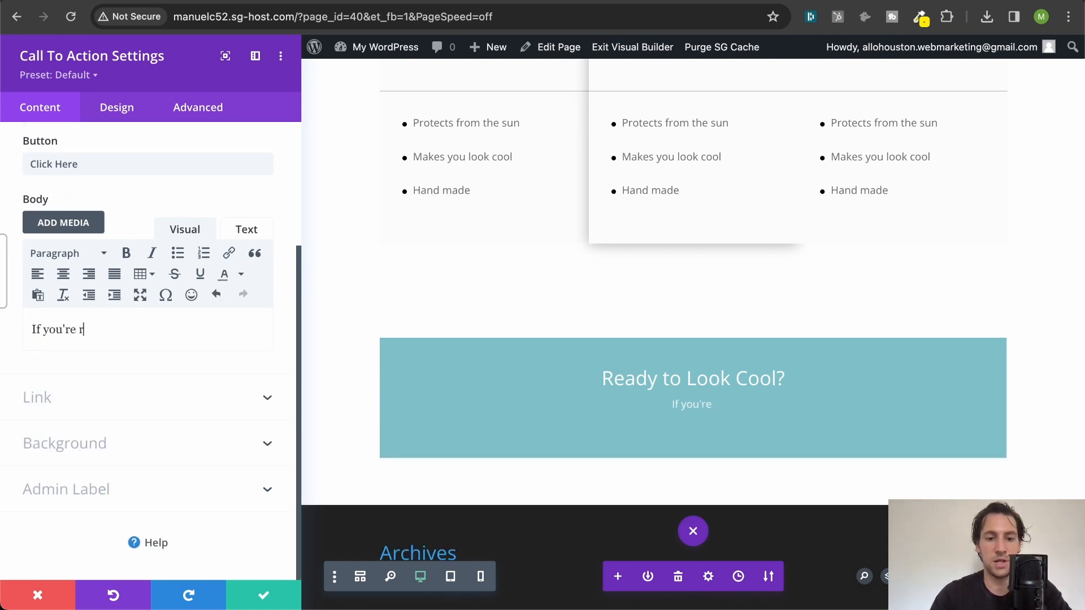
pyautogui.write("eady, let's")
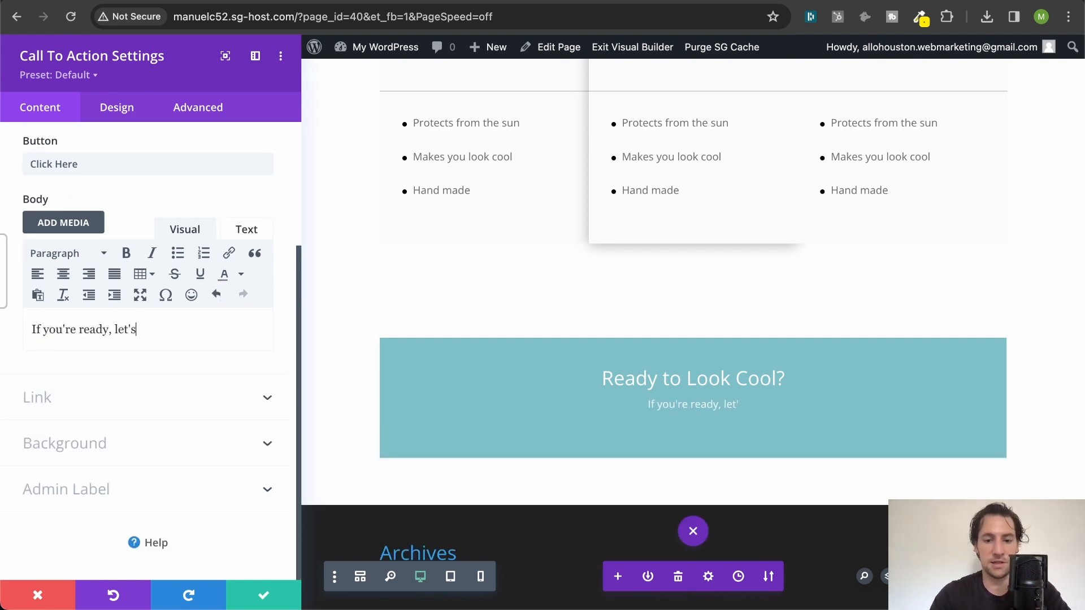
pyautogui.write(' buy our hat')
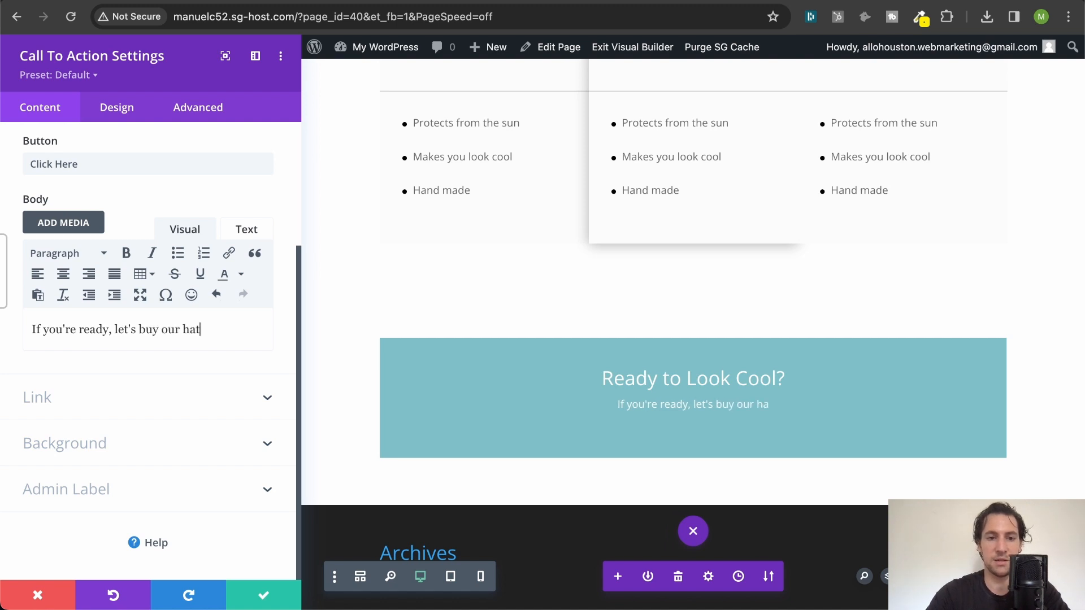
pyautogui.write('!')
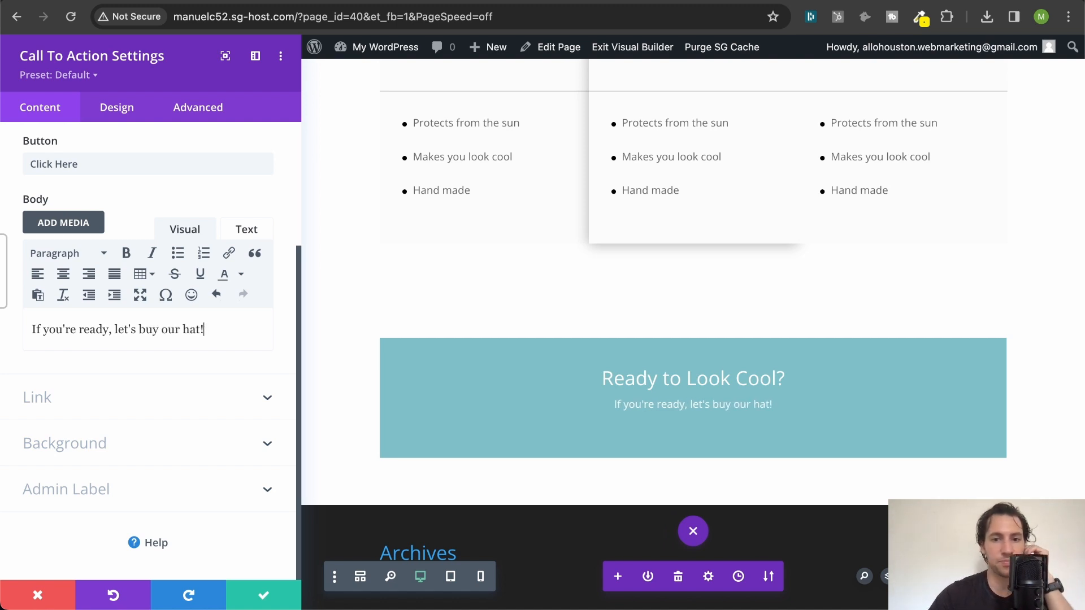
pyautogui.tripleClick(109, 163)
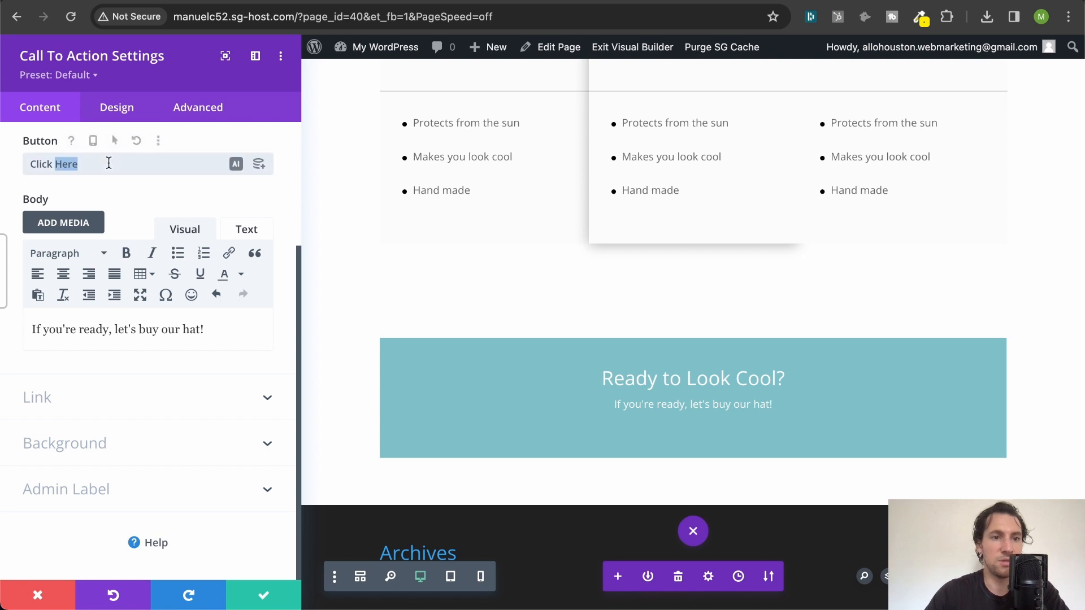
pyautogui.write('G')
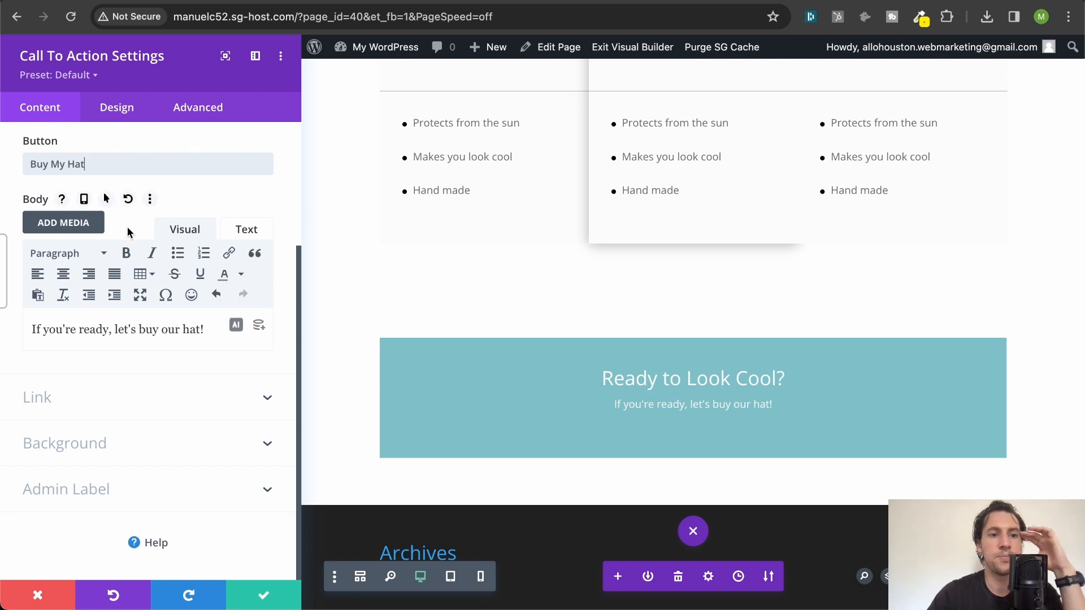
# - Set the call to action's background to the yellow global color
pyautogui.click(109, 456)
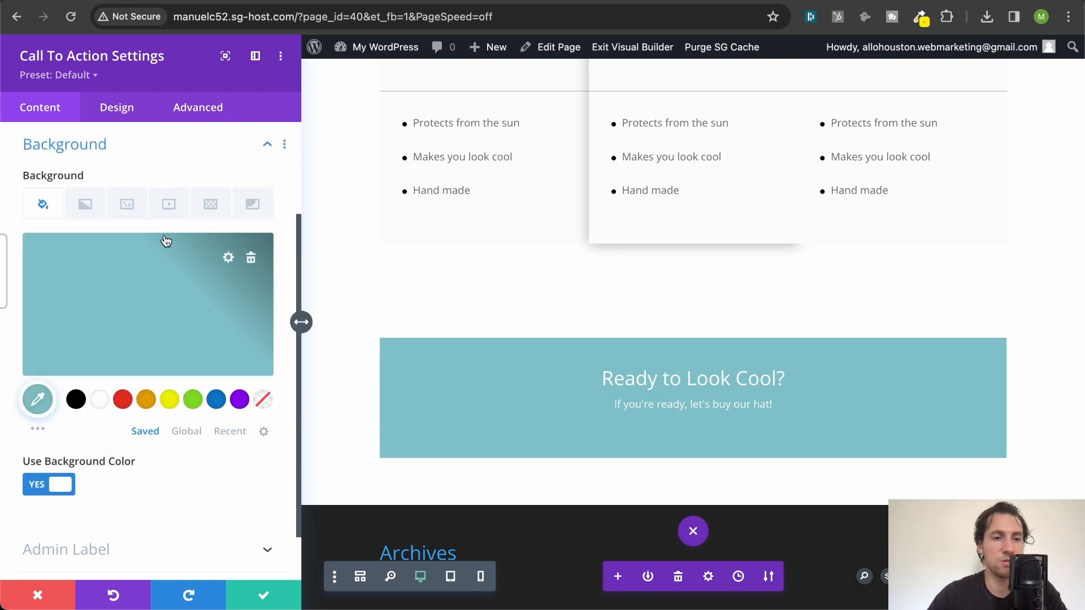
pyautogui.click(186, 433)
pyautogui.click(99, 400)
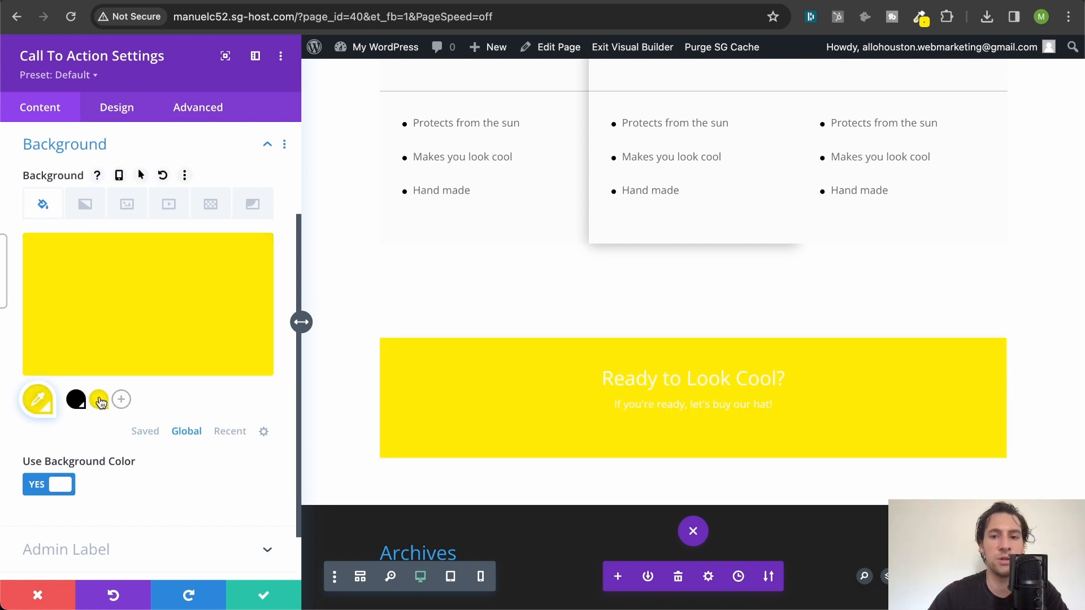
# - Style the call to action's title in black, bold Poppins with a text size of 40px
pyautogui.scroll(1, 113, 153)
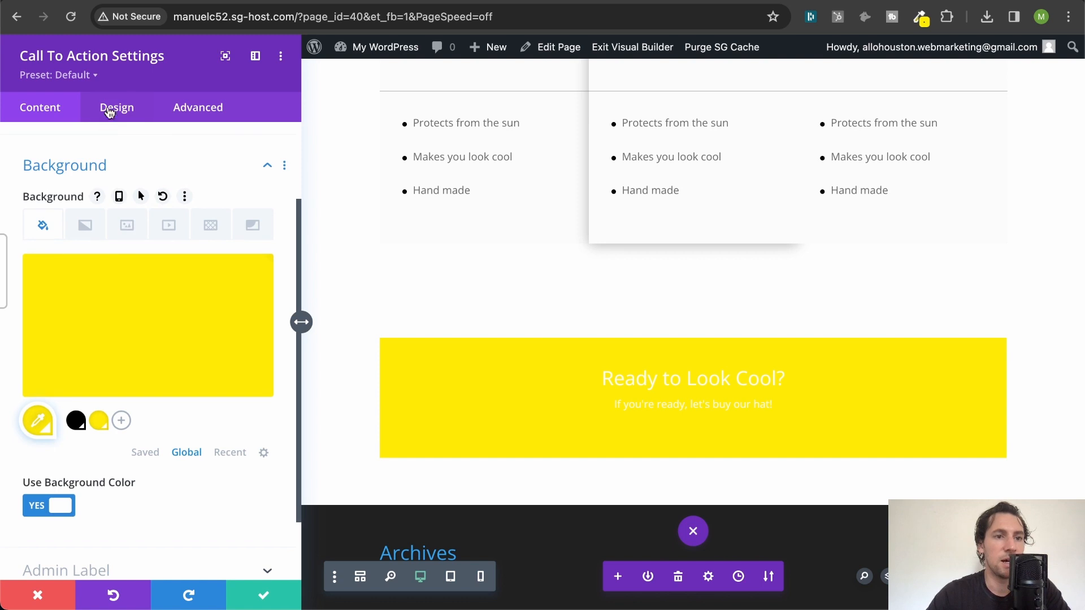
pyautogui.click(109, 112)
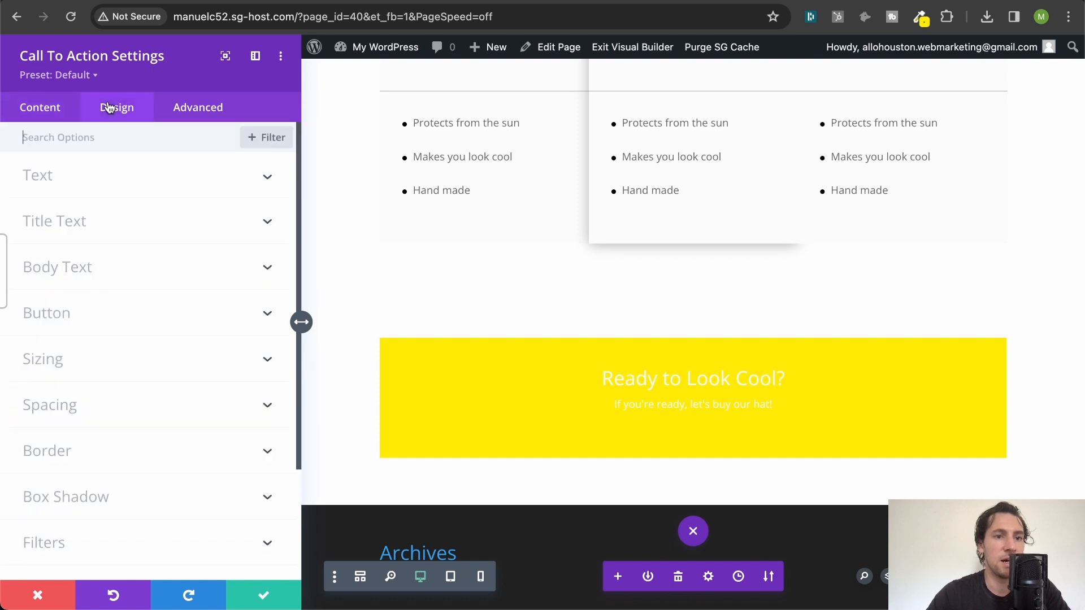
pyautogui.click(89, 225)
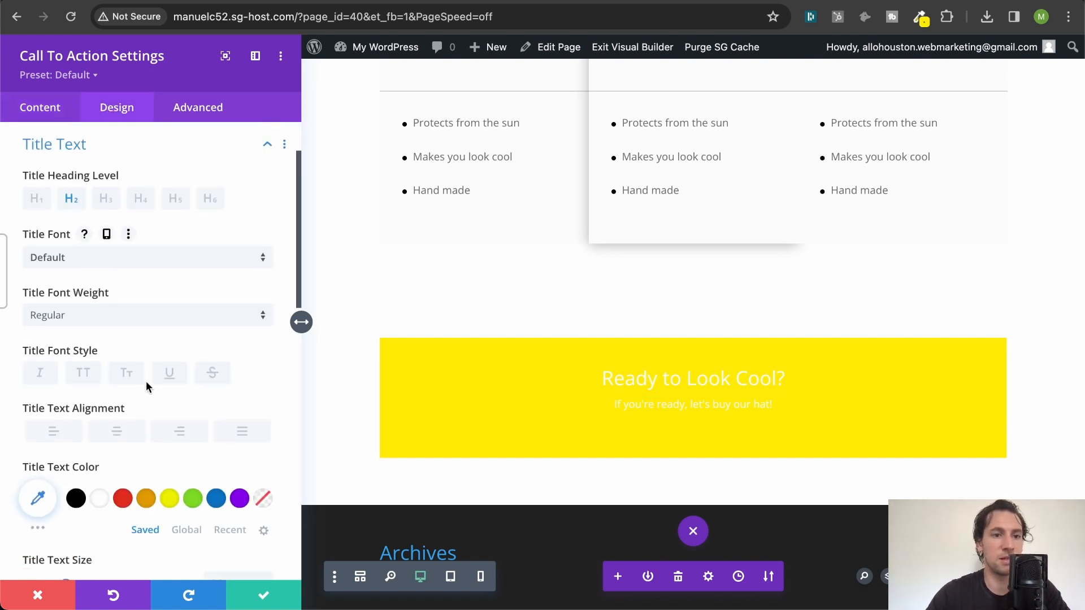
pyautogui.click(111, 258)
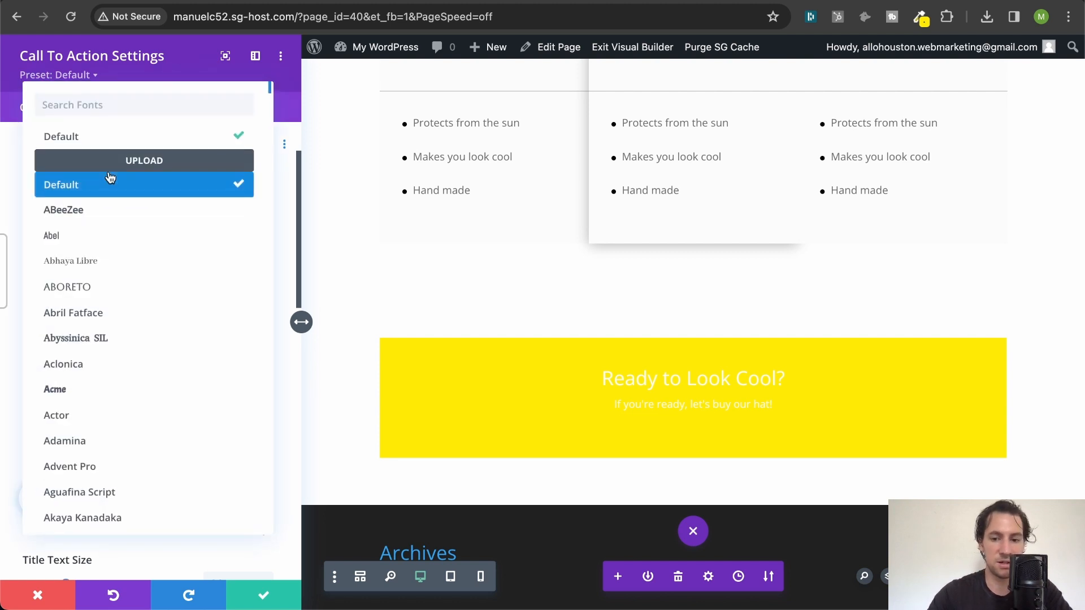
pyautogui.write('pop')
pyautogui.click(89, 214)
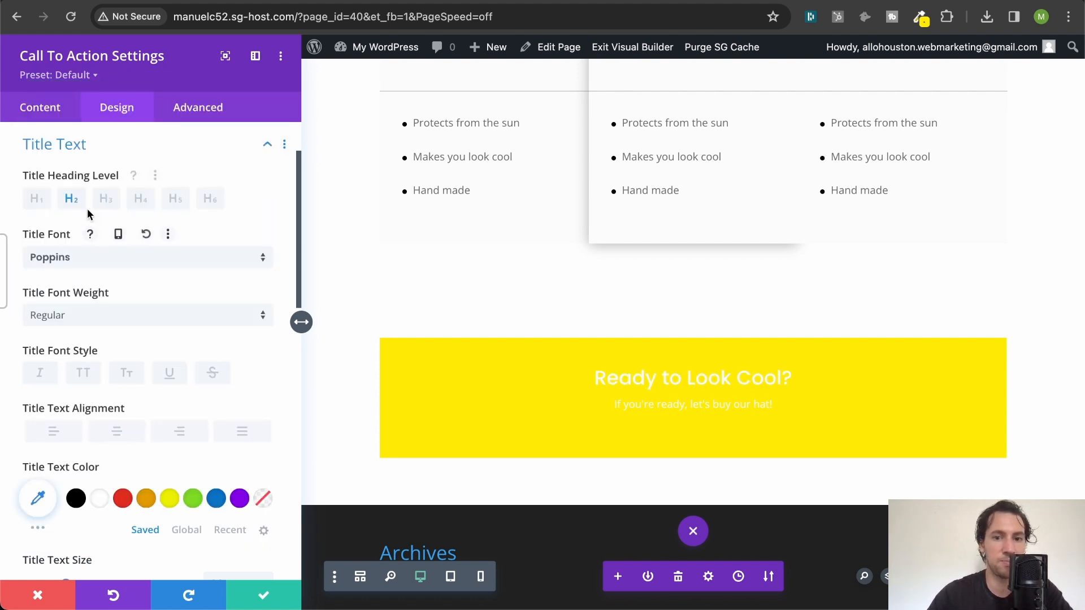
pyautogui.click(76, 499)
pyautogui.click(90, 314)
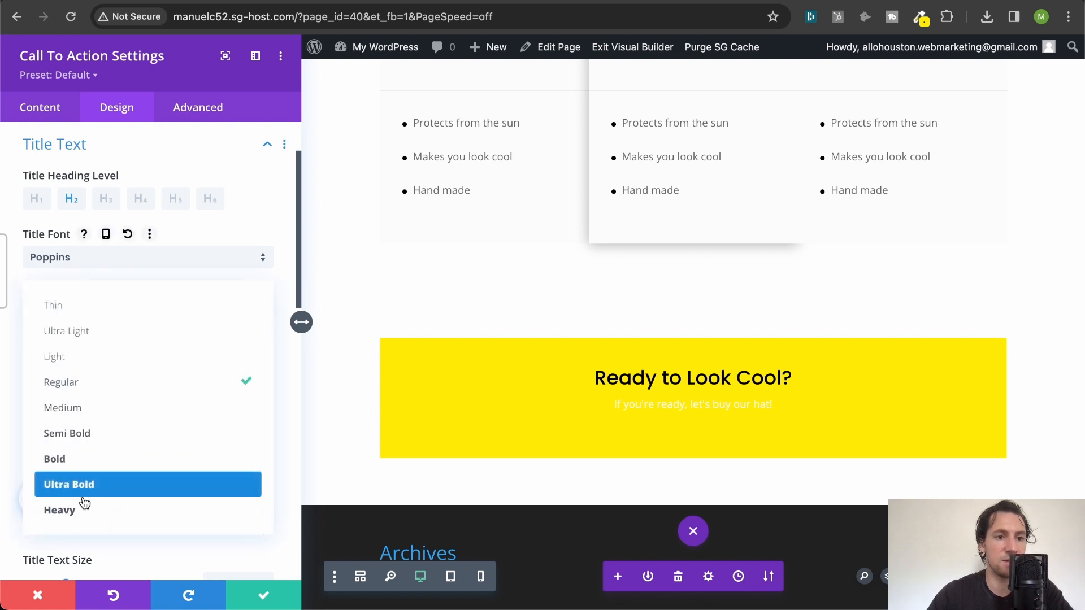
pyautogui.click(90, 459)
pyautogui.scroll(-5, 160, 272)
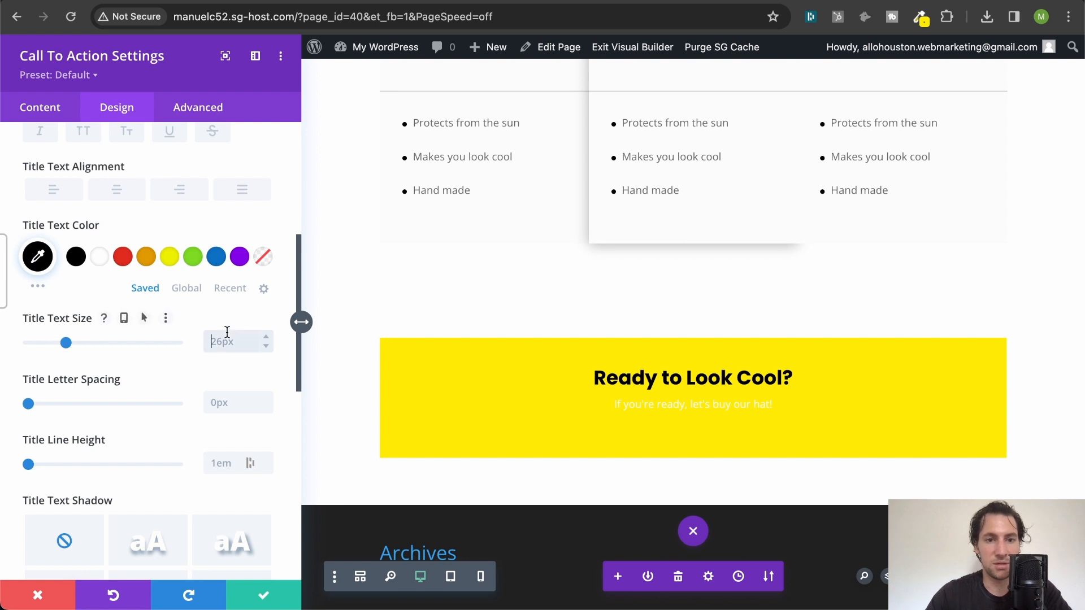
pyautogui.write('40px')
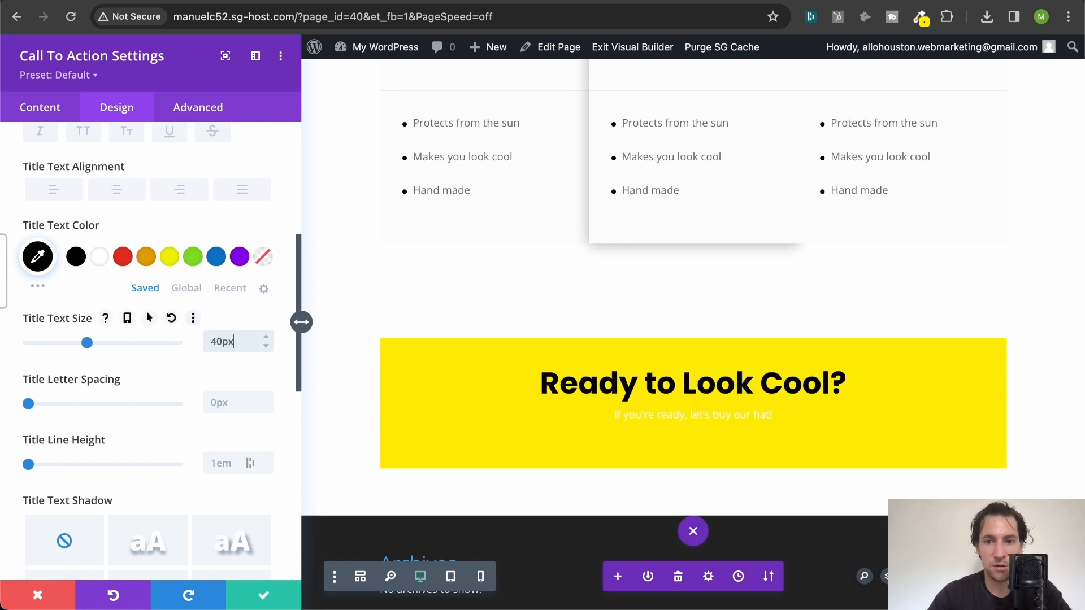
# - Set the call to action's body text color to black and increase its text size
pyautogui.scroll(-5, 226, 402)
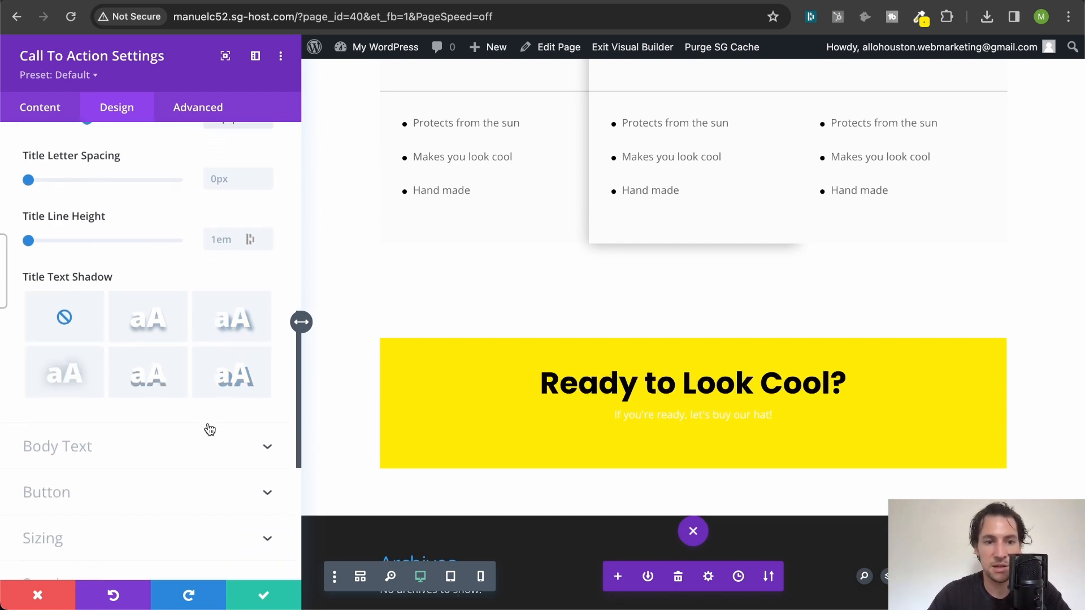
pyautogui.click(203, 438)
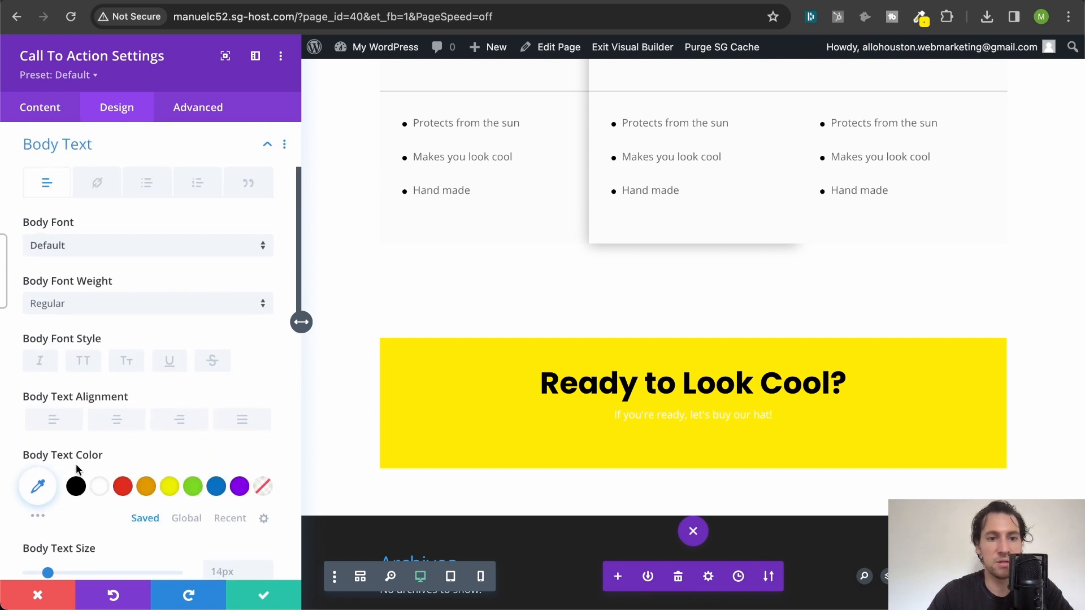
pyautogui.click(76, 486)
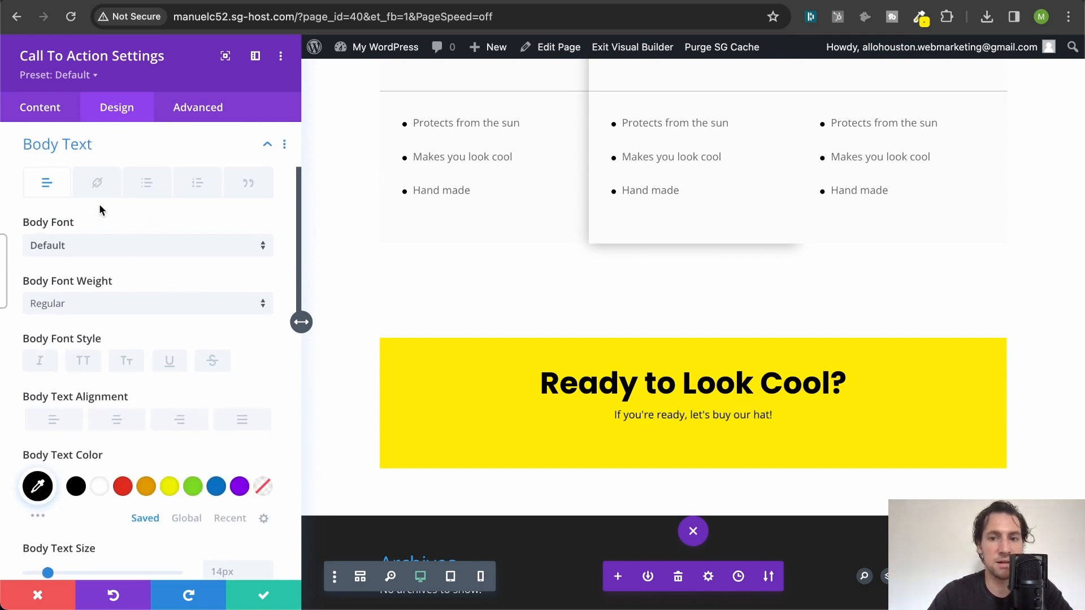
pyautogui.scroll(-6, 99, 211)
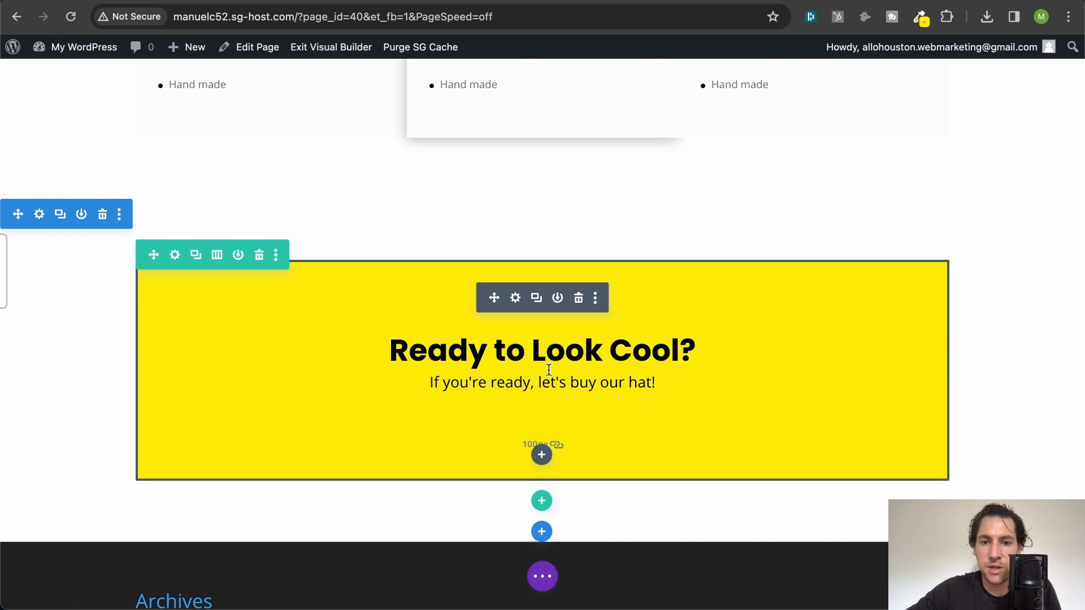
# - Review the call to action's custom button style settings
pyautogui.click(513, 297)
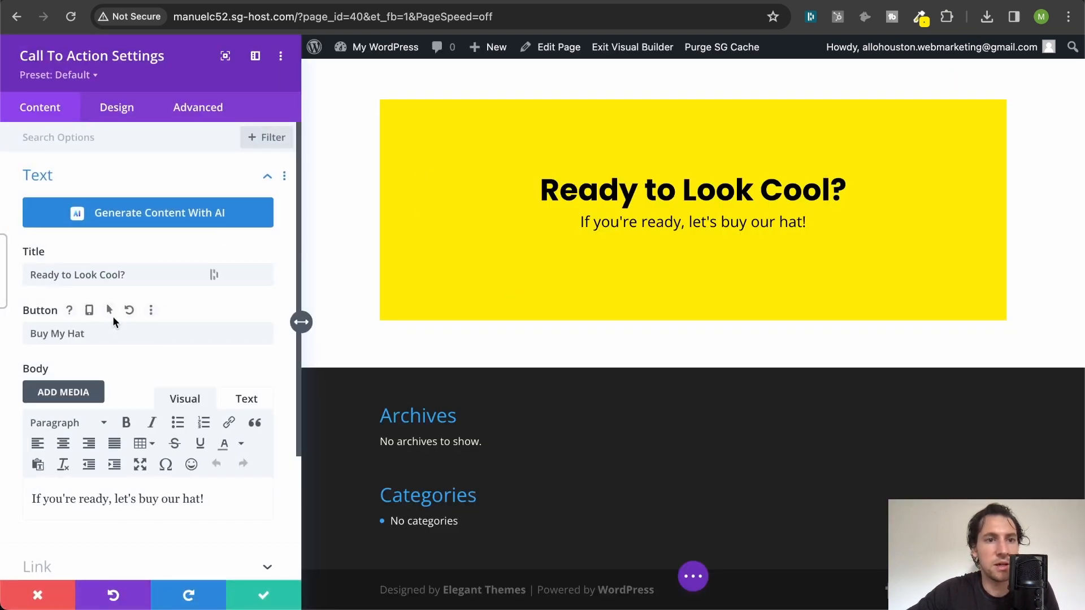
pyautogui.click(119, 120)
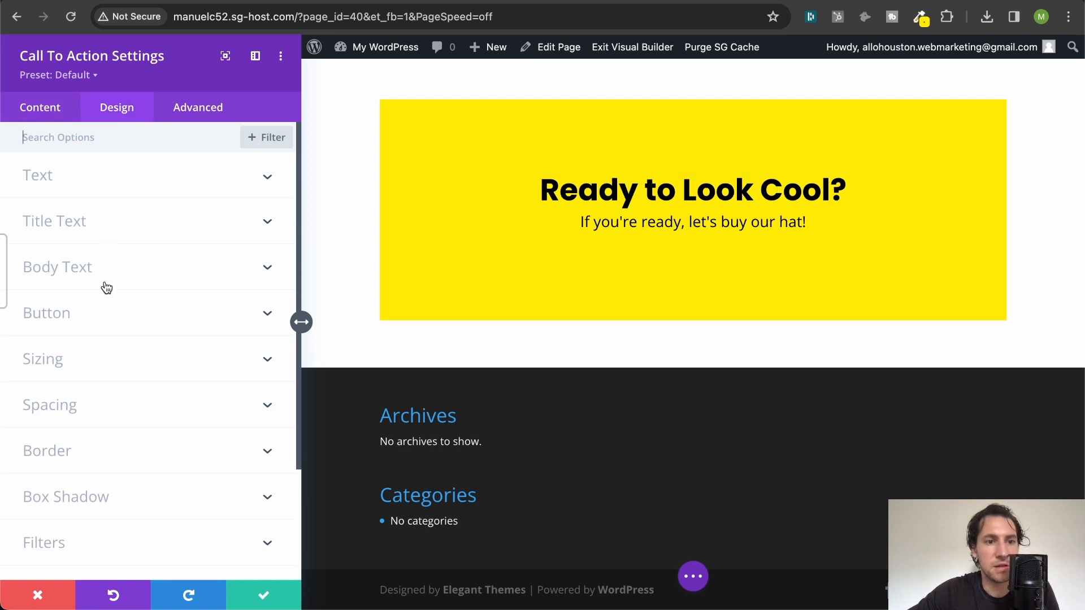
pyautogui.click(96, 321)
pyautogui.scroll(-1, 147, 272)
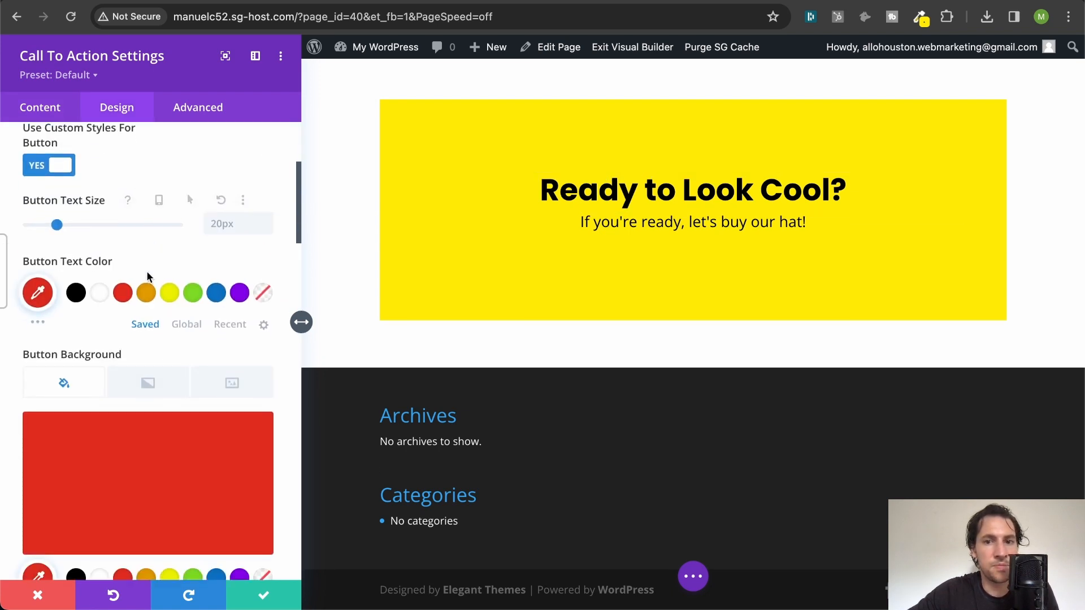
pyautogui.scroll(2, 147, 271)
pyautogui.click(50, 108)
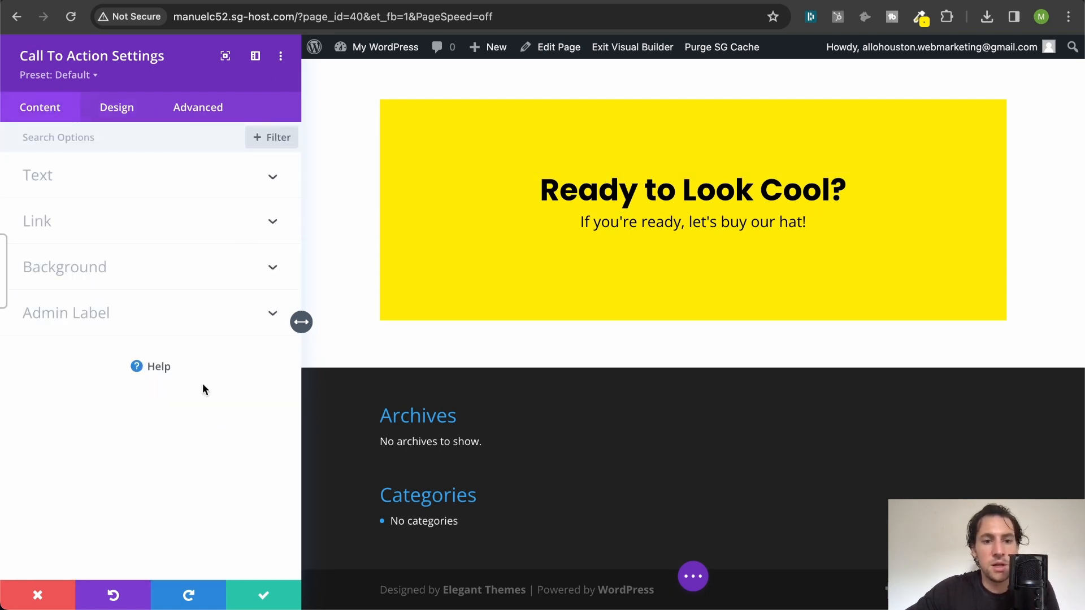
pyautogui.click(272, 608)
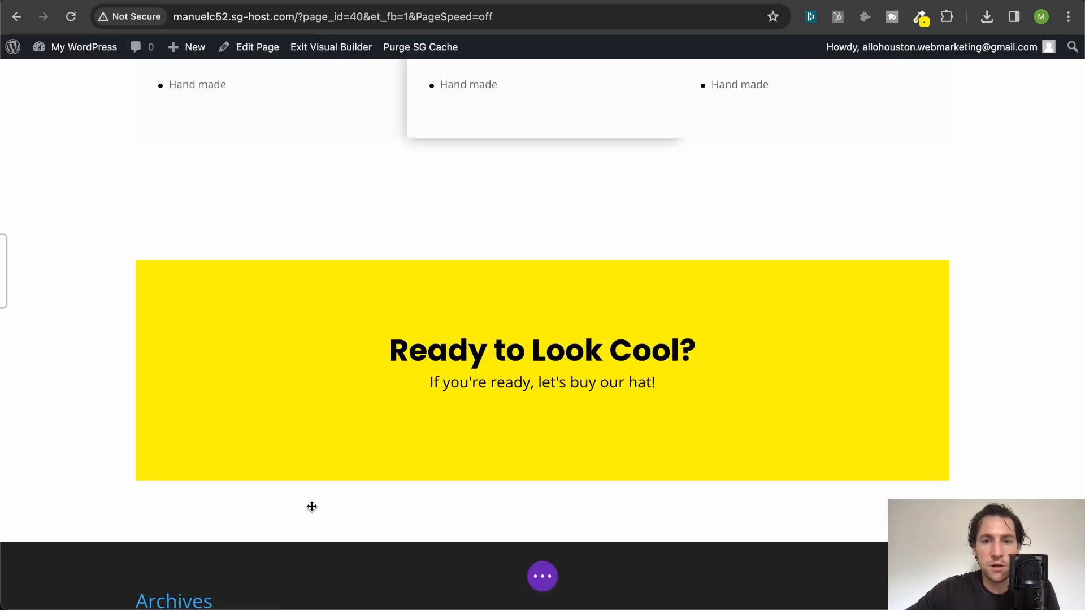
# - Insert a Button module below the call to action, label it "Buy My Hat" and save it
pyautogui.click(575, 373)
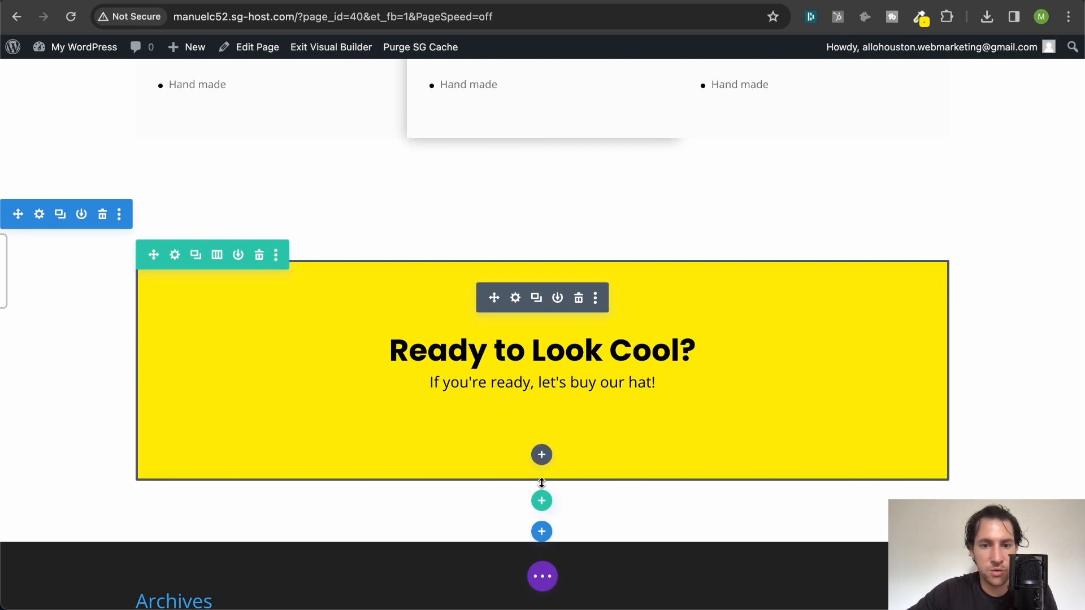
pyautogui.click(542, 455)
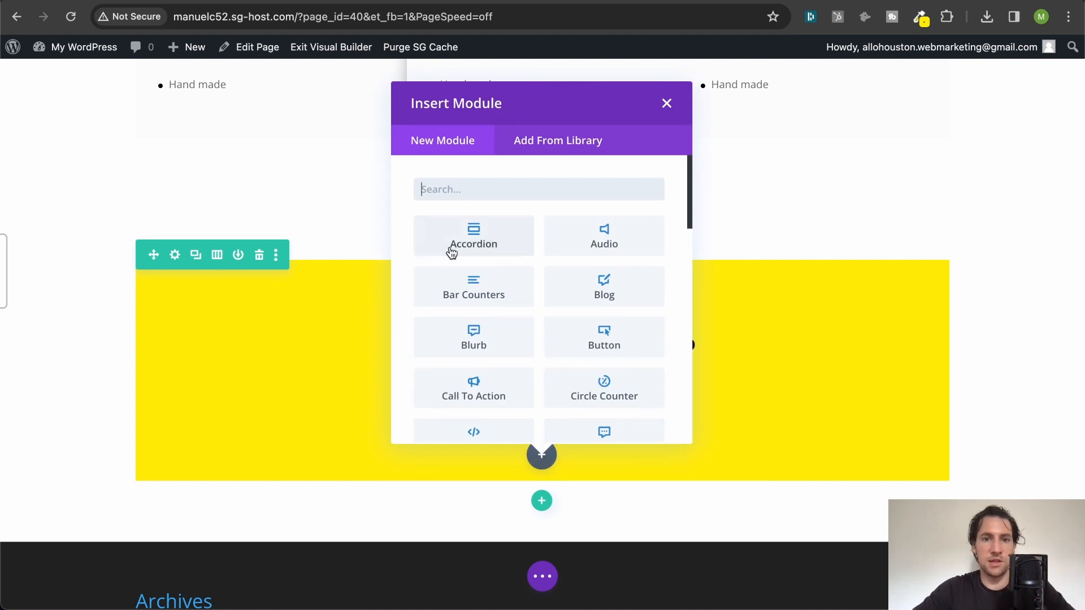
pyautogui.write('but')
pyautogui.click(486, 248)
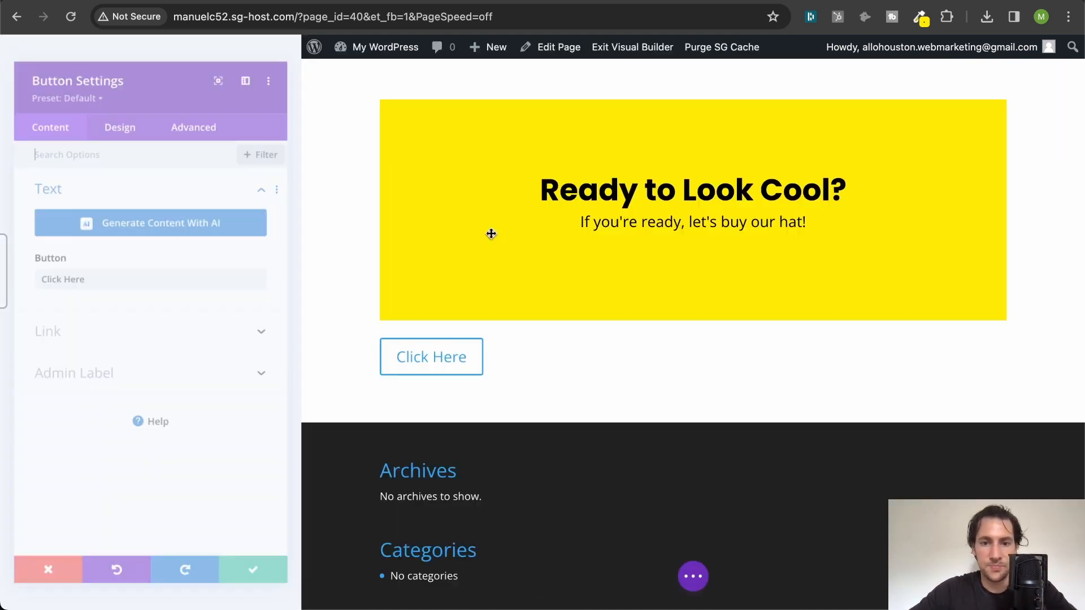
pyautogui.tripleClick(68, 274)
pyautogui.write('Buy ')
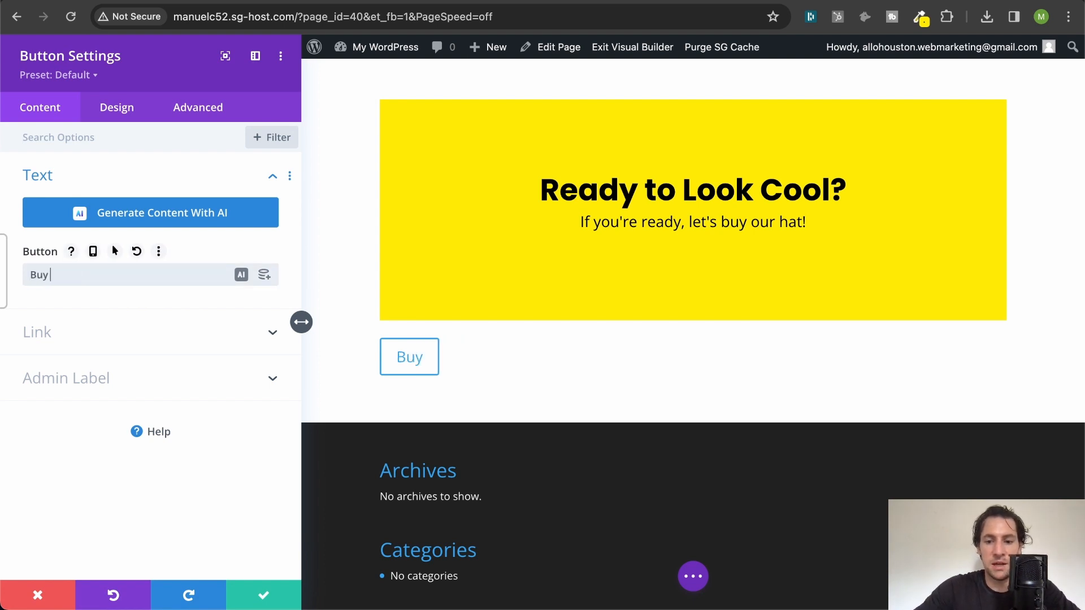
pyautogui.write('My Hat')
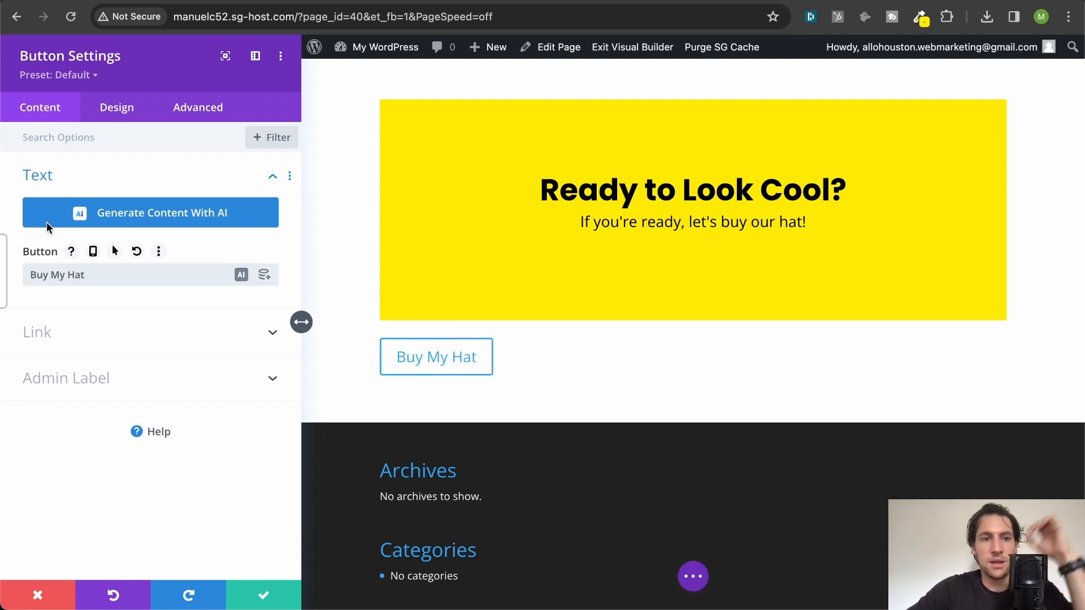
pyautogui.click(263, 595)
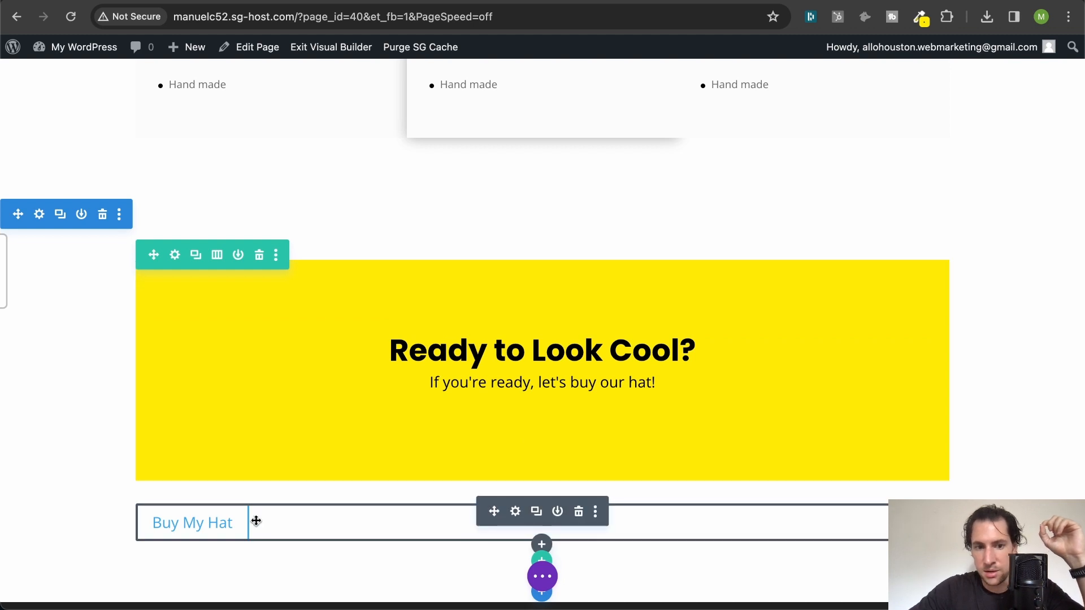
# - Enable custom styles for the "Buy My Hat" button and set its text color to black
pyautogui.click(515, 511)
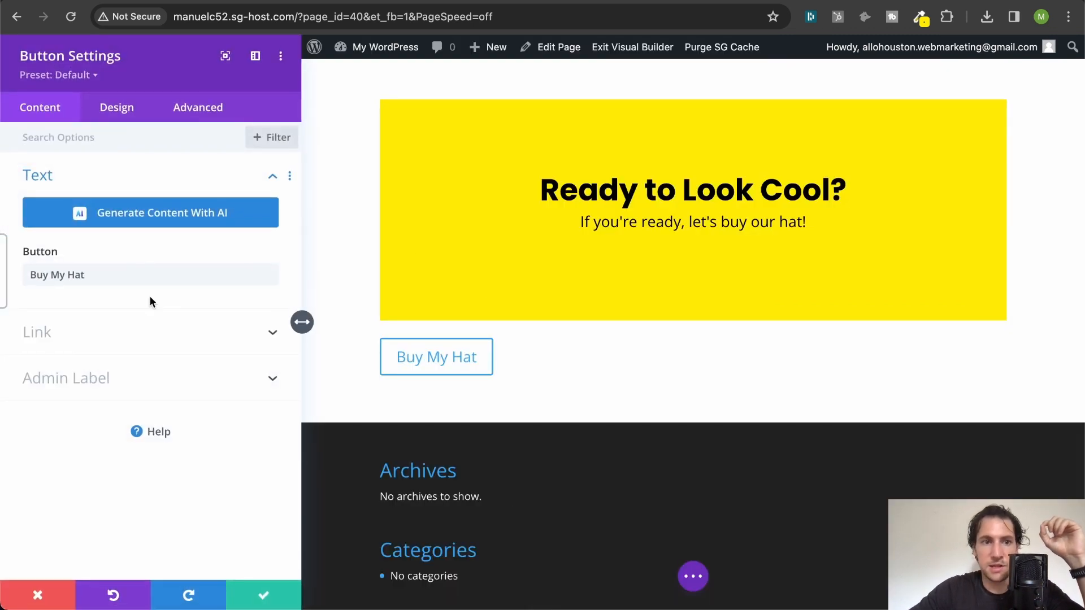
pyautogui.click(115, 109)
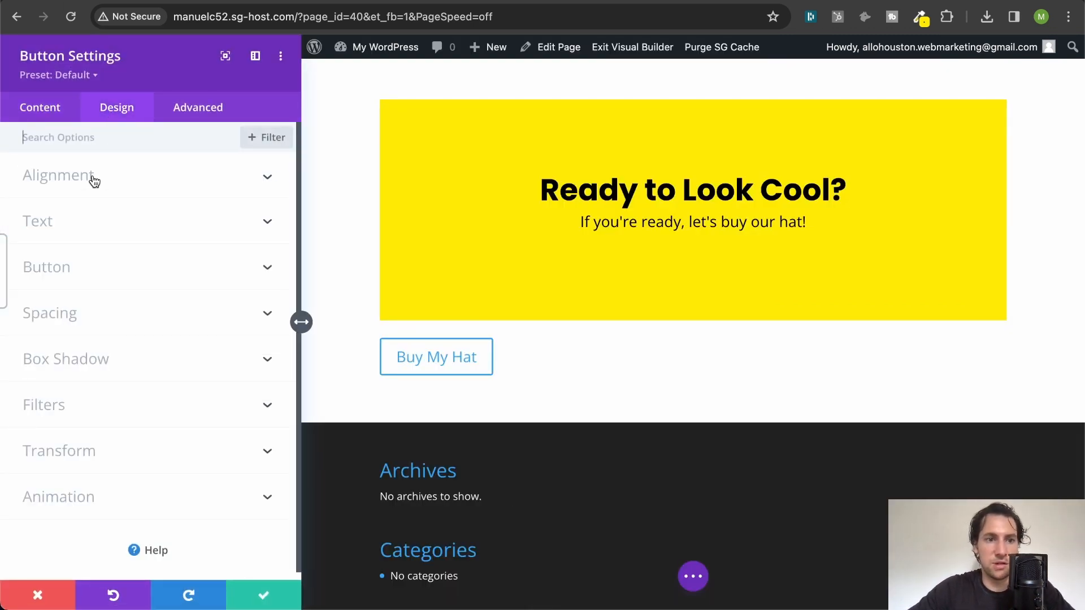
pyautogui.click(91, 267)
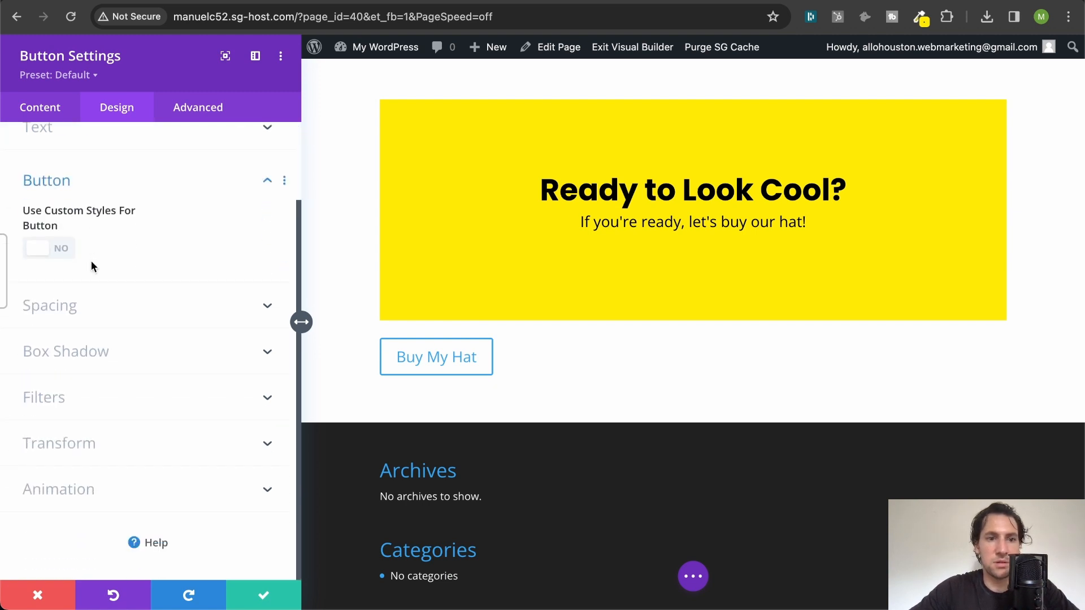
pyautogui.click(67, 254)
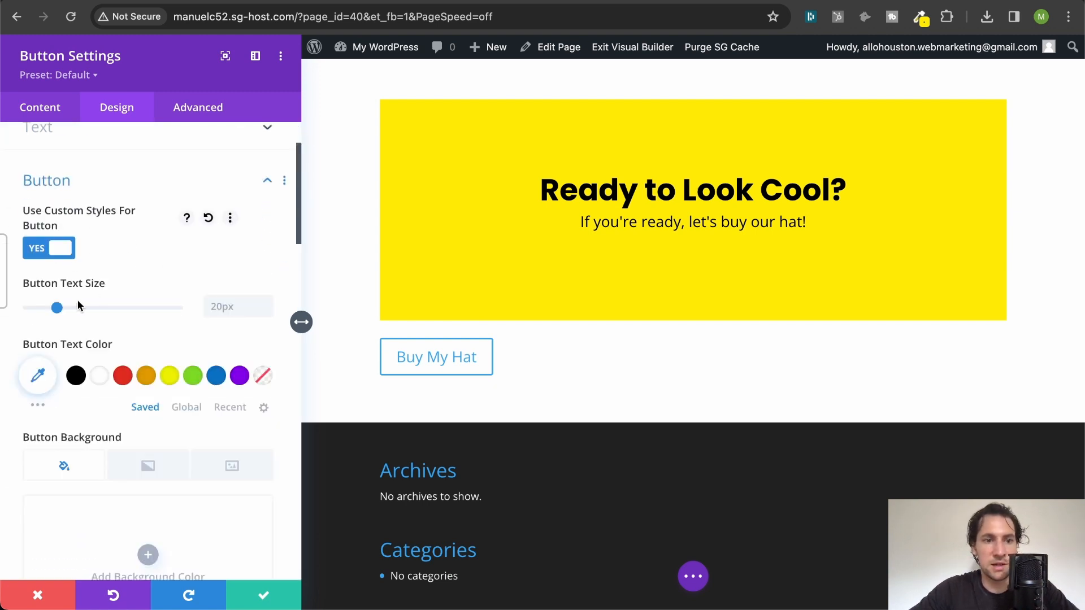
pyautogui.click(78, 380)
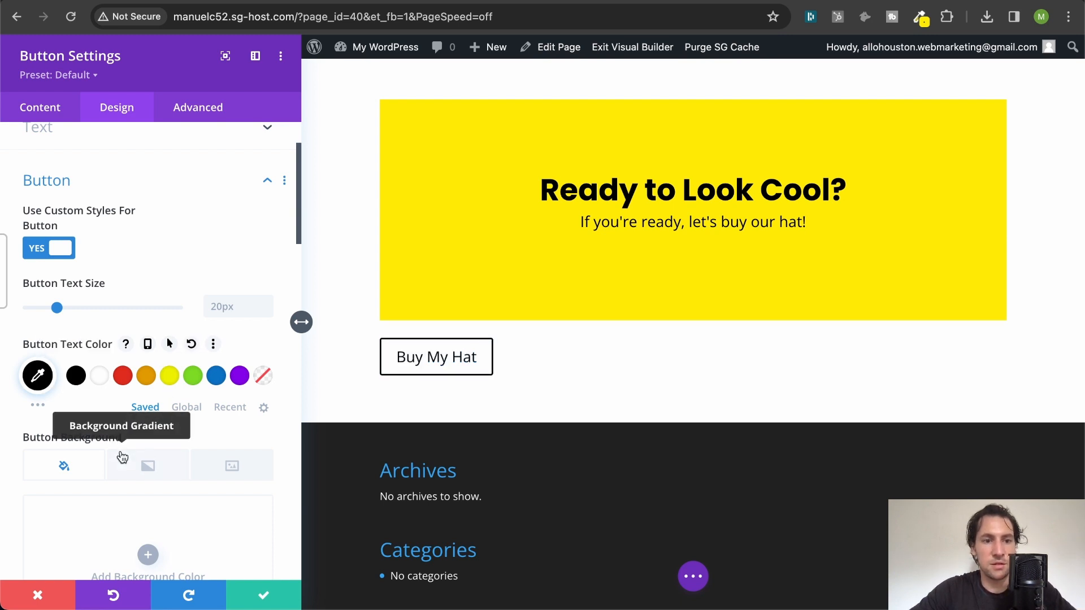
# - Give the "Buy My Hat" button the global yellow background and a border width of 0px
pyautogui.scroll(-5, 150, 457)
pyautogui.scroll(-2, 153, 511)
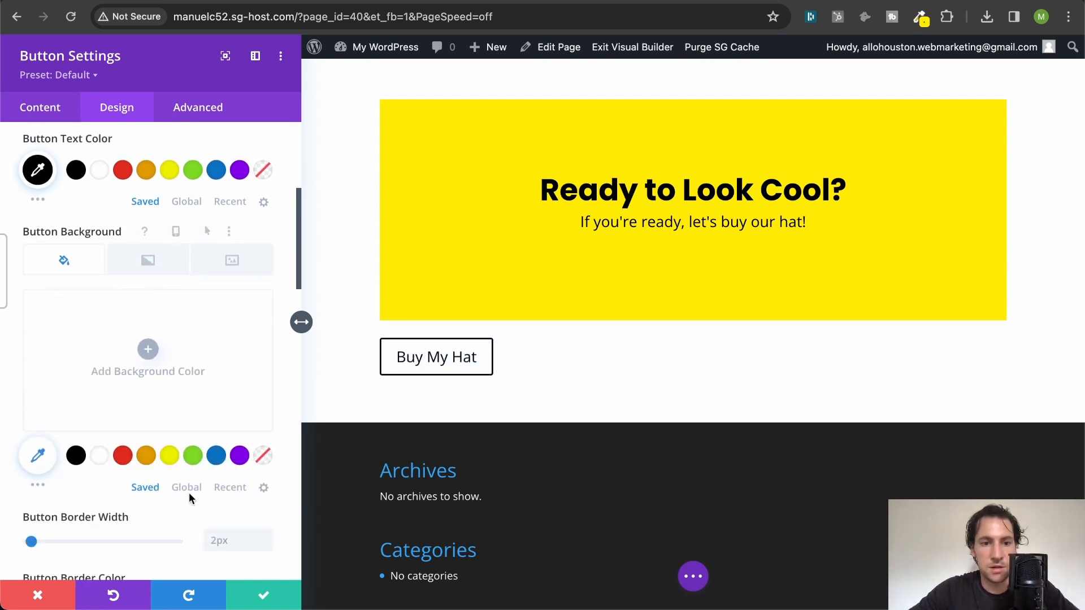
pyautogui.click(186, 487)
pyautogui.click(97, 456)
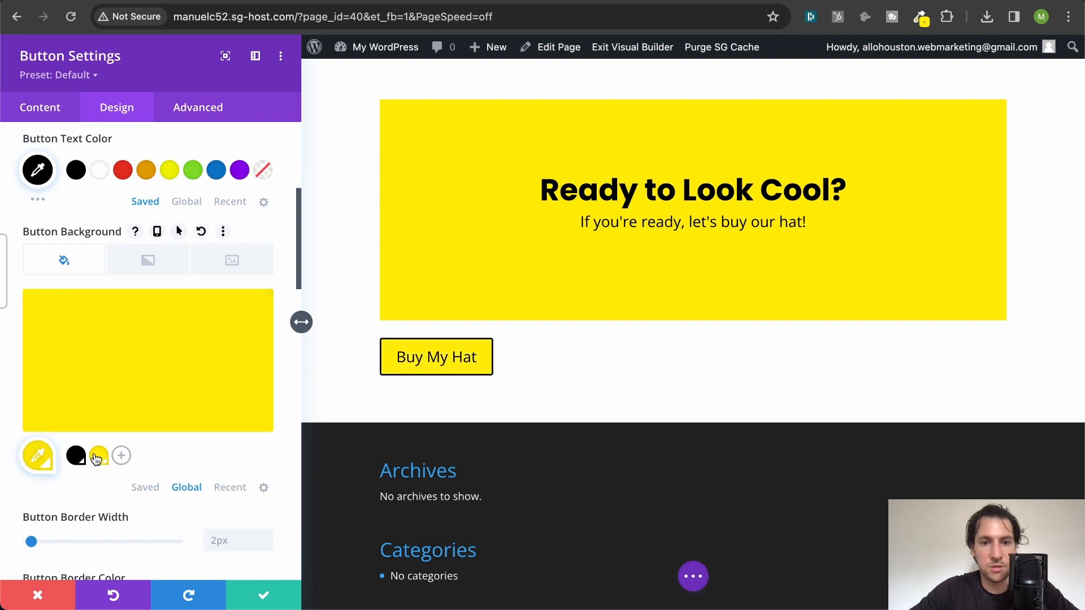
pyautogui.scroll(-6, 100, 389)
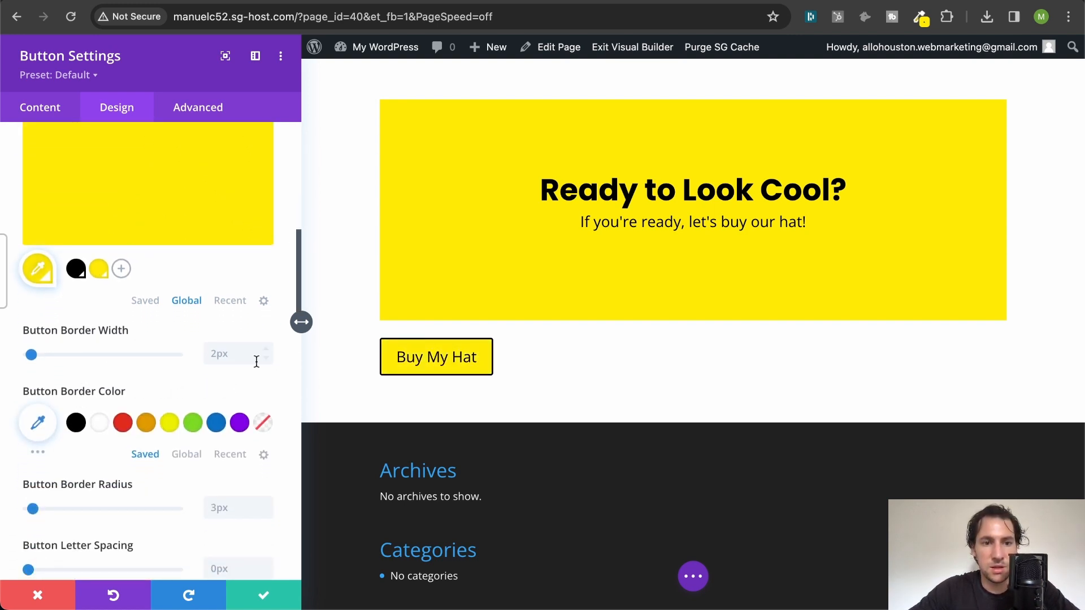
pyautogui.click(251, 360)
pyautogui.write('0px')
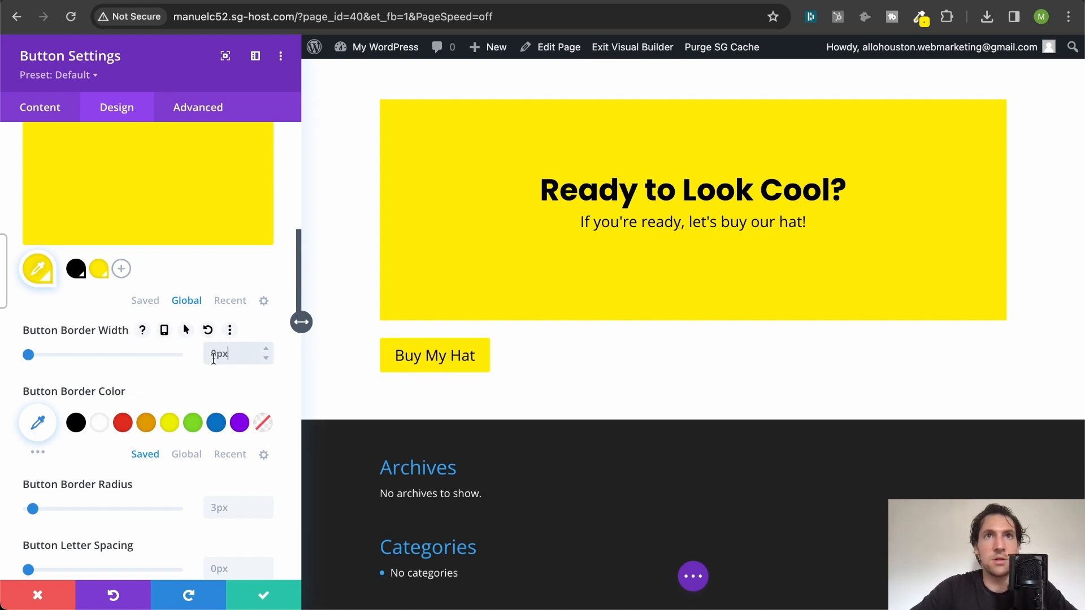
# - Center the "Buy My Hat" button horizontally below the call to action
pyautogui.scroll(-4, 148, 377)
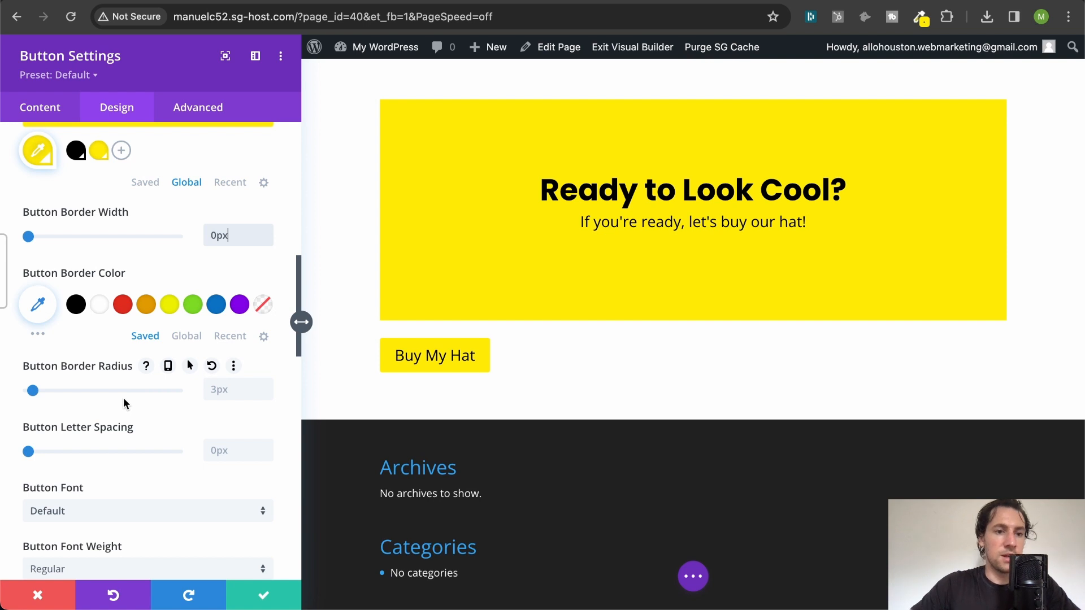
pyautogui.scroll(15, 123, 398)
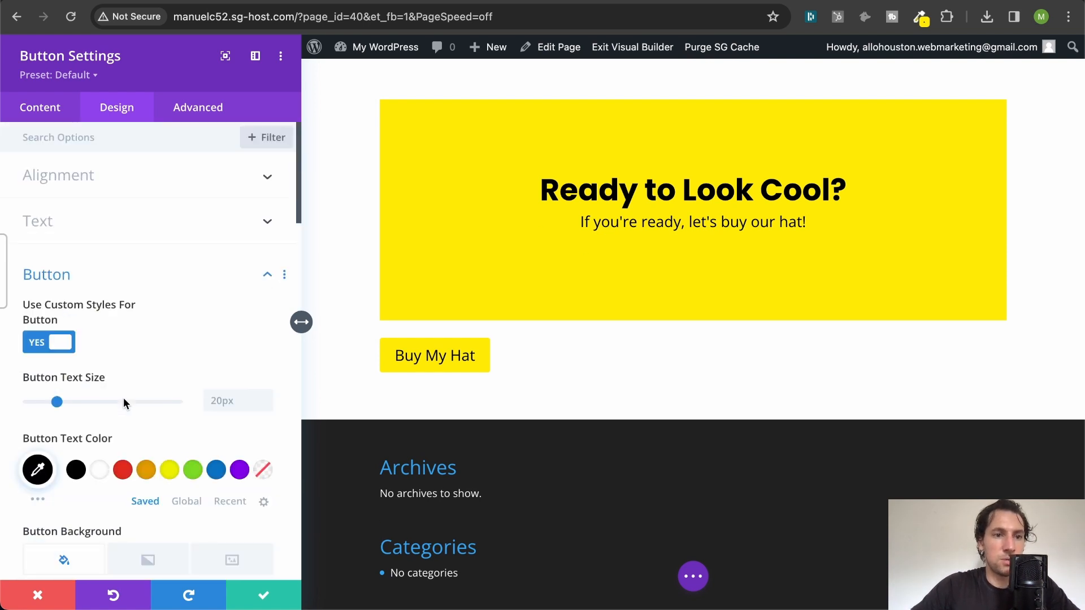
pyautogui.click(85, 191)
pyautogui.click(141, 239)
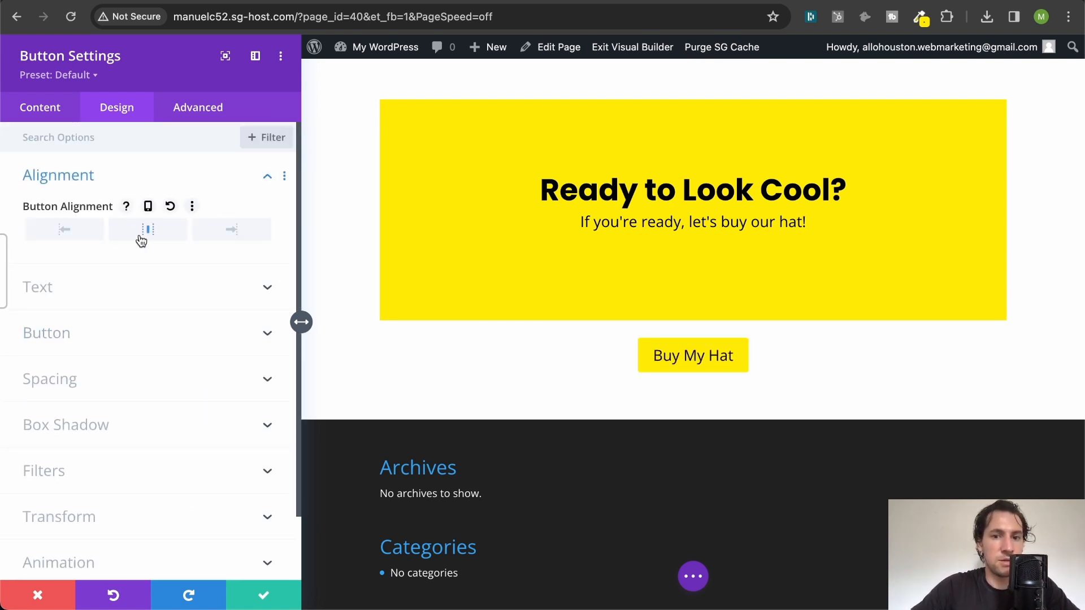
# - Set the "Buy My Hat" button's font style to all uppercase
pyautogui.click(120, 276)
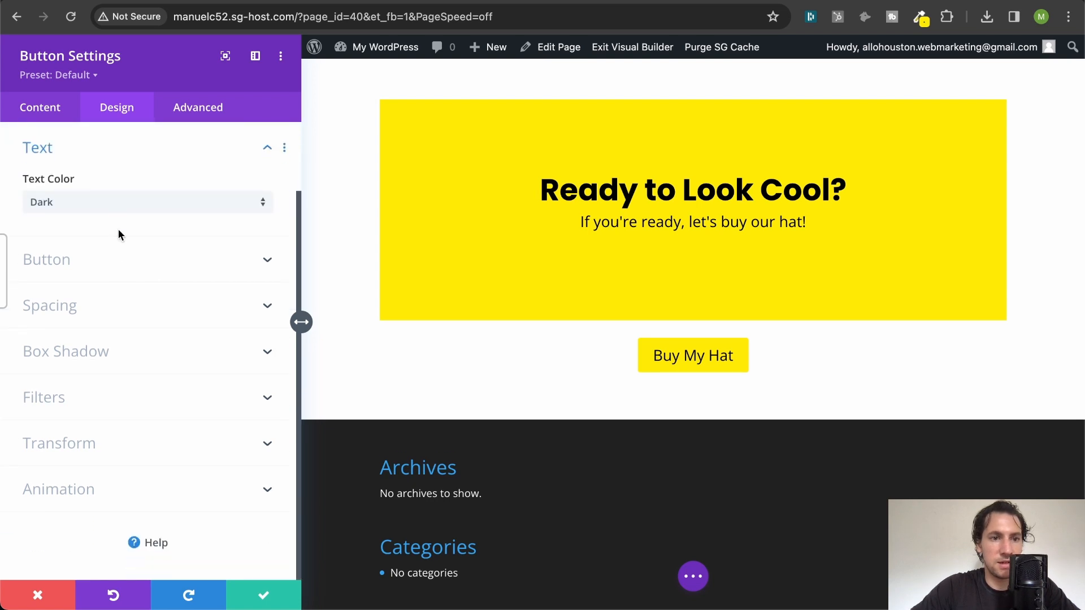
pyautogui.click(105, 256)
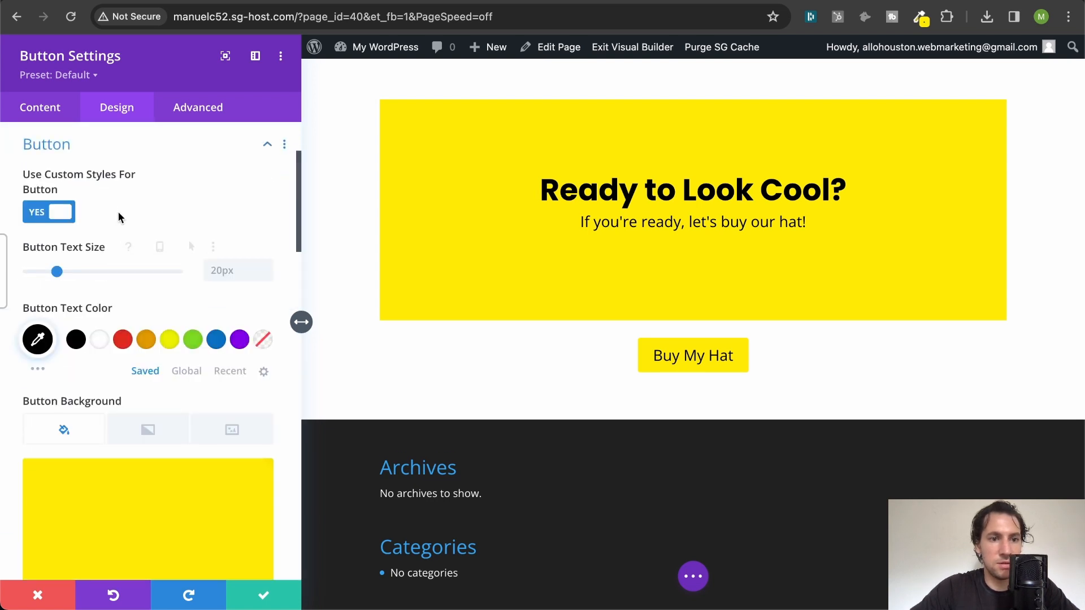
pyautogui.scroll(-14, 119, 216)
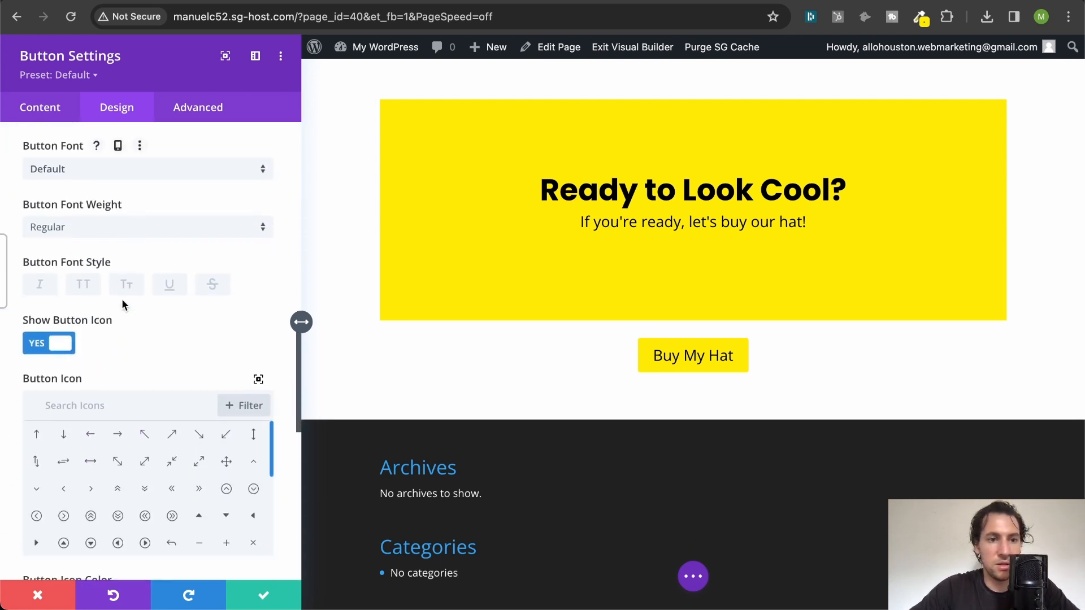
pyautogui.scroll(-5, 121, 299)
pyautogui.click(85, 154)
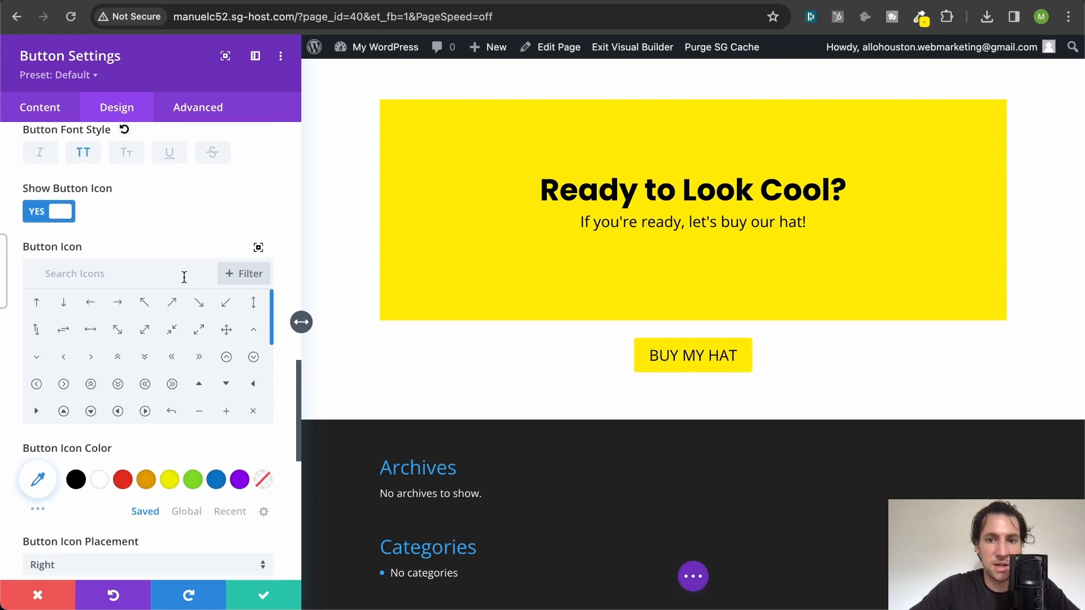
# - Change the "Buy My Hat" button's font to Poppins with a bold weight
pyautogui.scroll(-10, 184, 277)
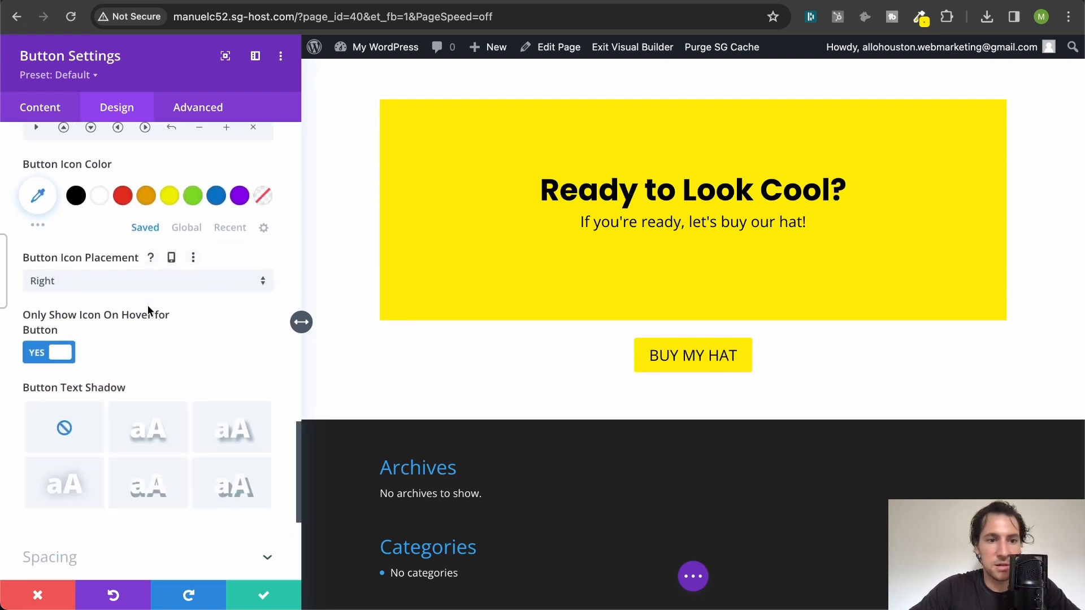
pyautogui.scroll(-8, 149, 309)
pyautogui.scroll(10, 149, 312)
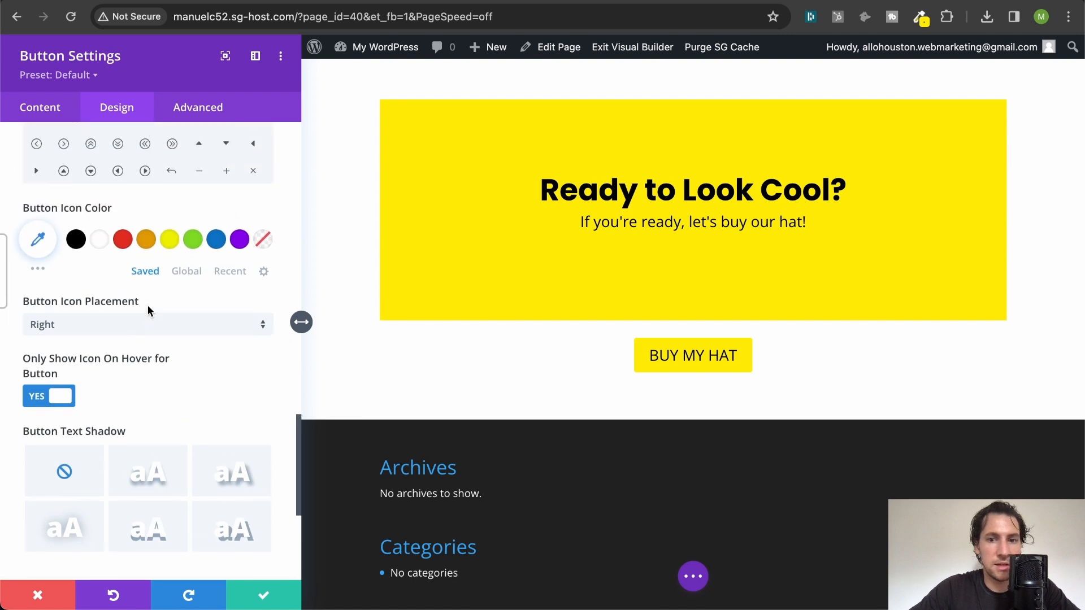
pyautogui.scroll(2, 149, 311)
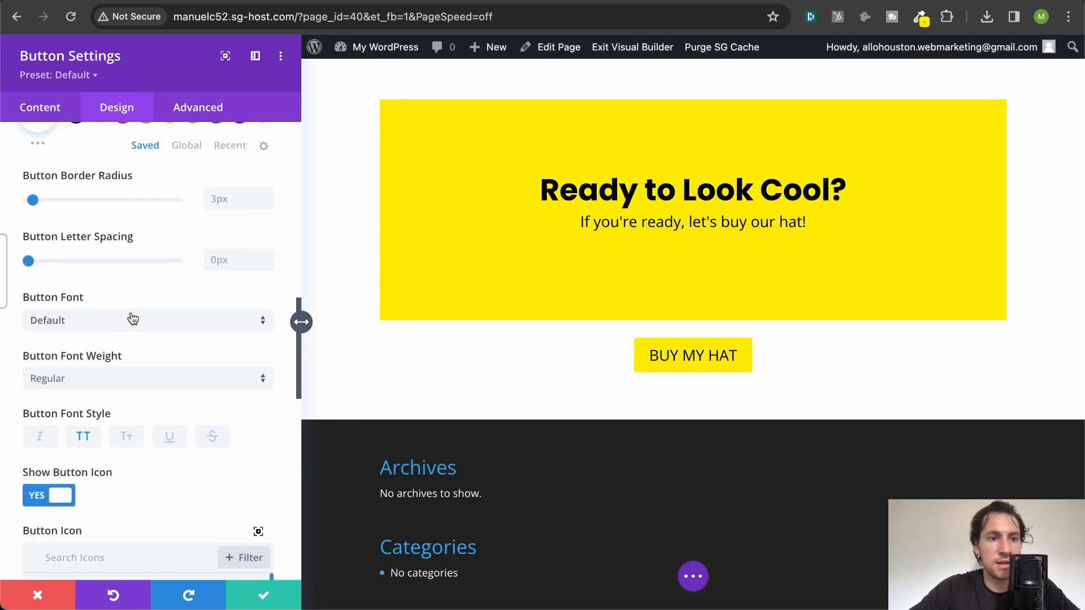
pyautogui.click(124, 323)
pyautogui.write('pop')
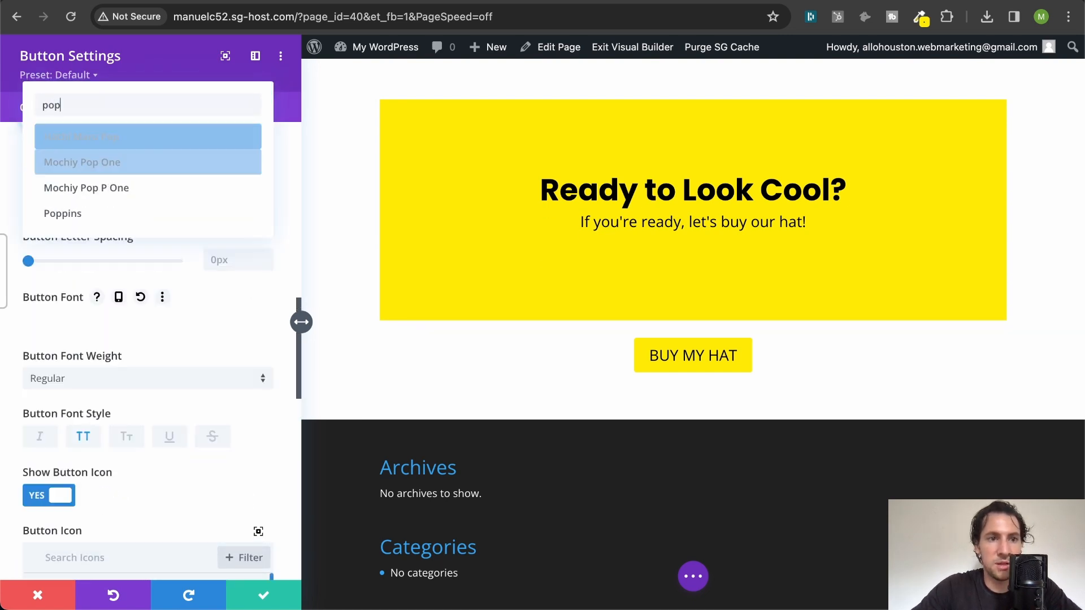
pyautogui.click(76, 217)
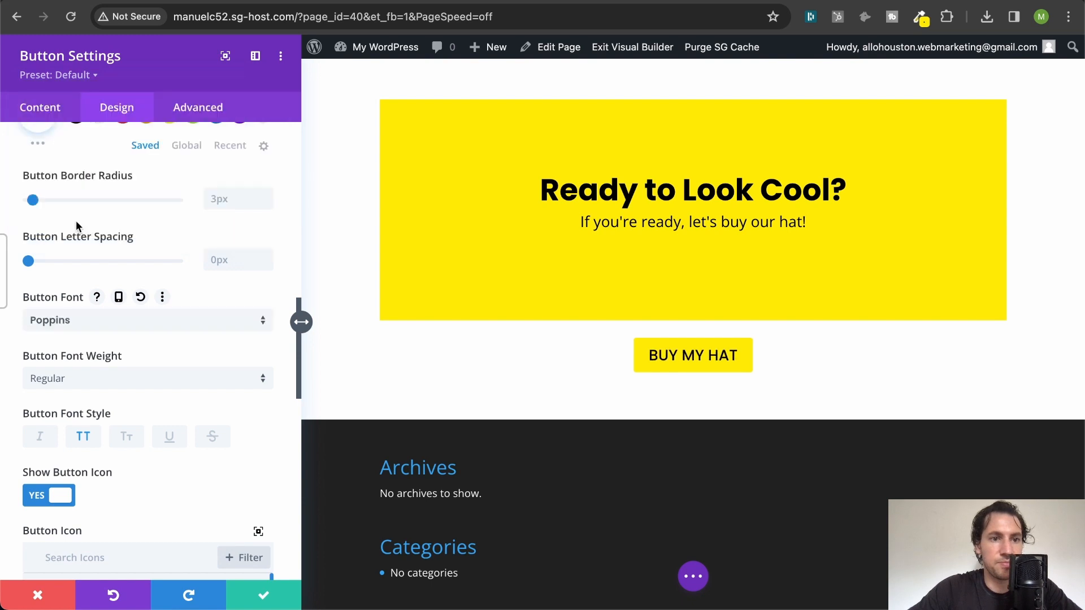
pyautogui.click(74, 384)
pyautogui.click(96, 462)
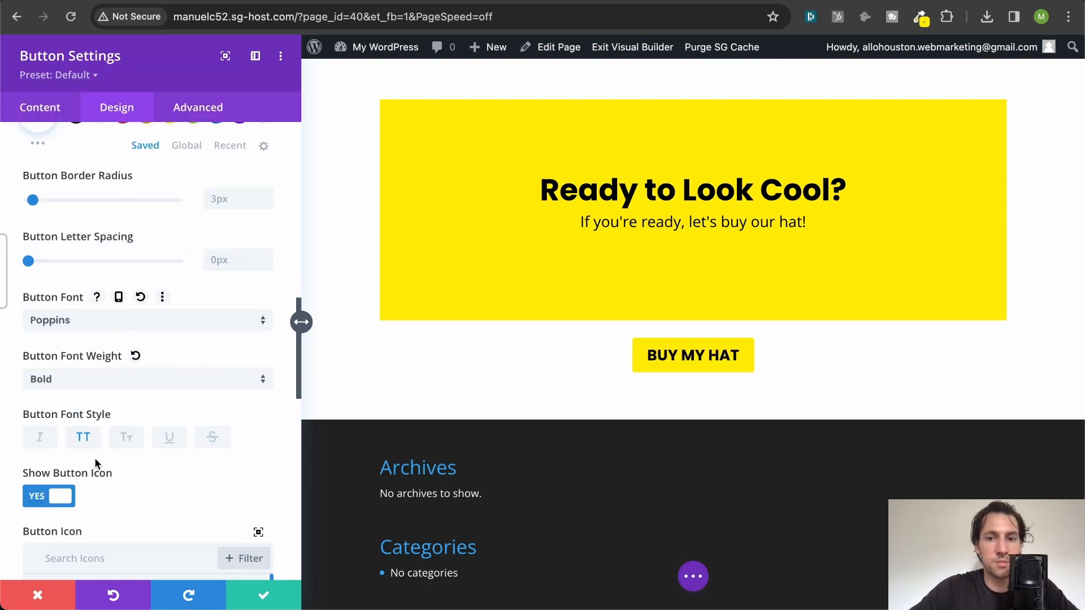
# - Round the "Buy My Hat" button with a border radius of 50px and save its settings
pyautogui.scroll(-1, 121, 348)
pyautogui.scroll(5, 119, 355)
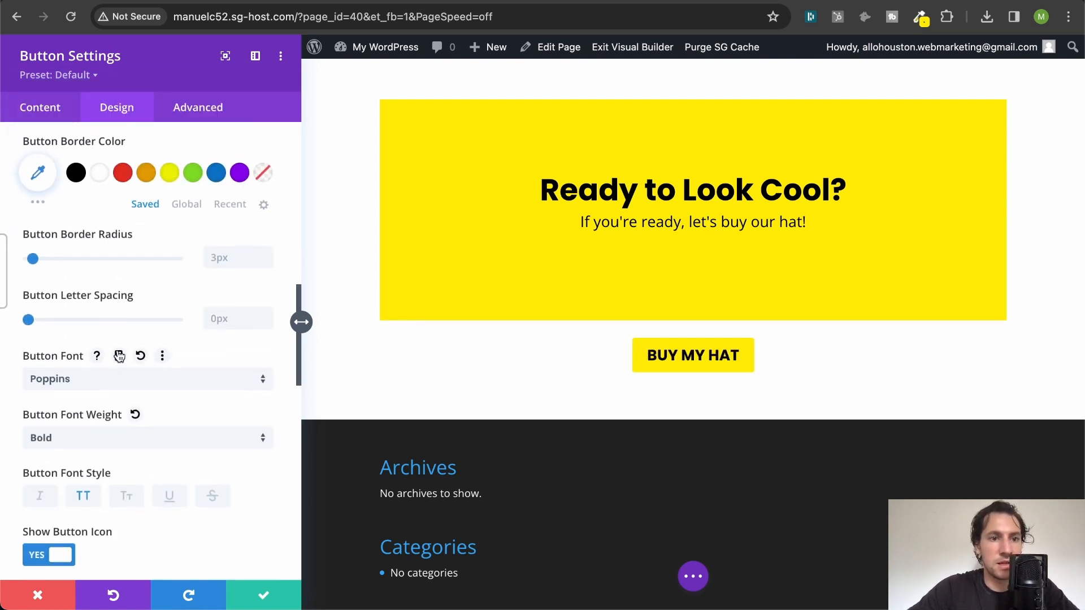
pyautogui.click(247, 402)
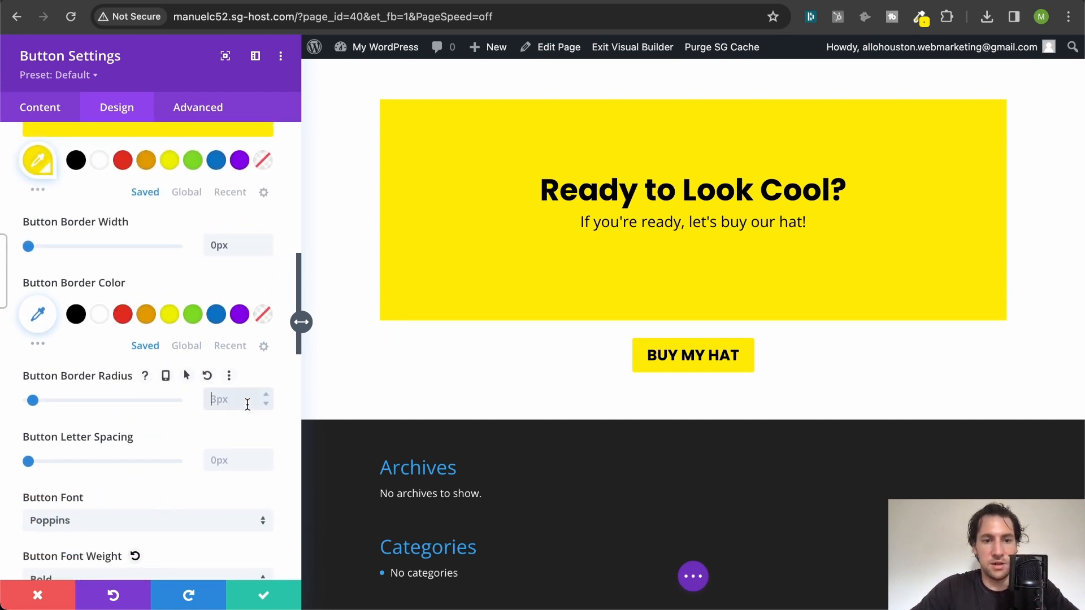
pyautogui.write('50px')
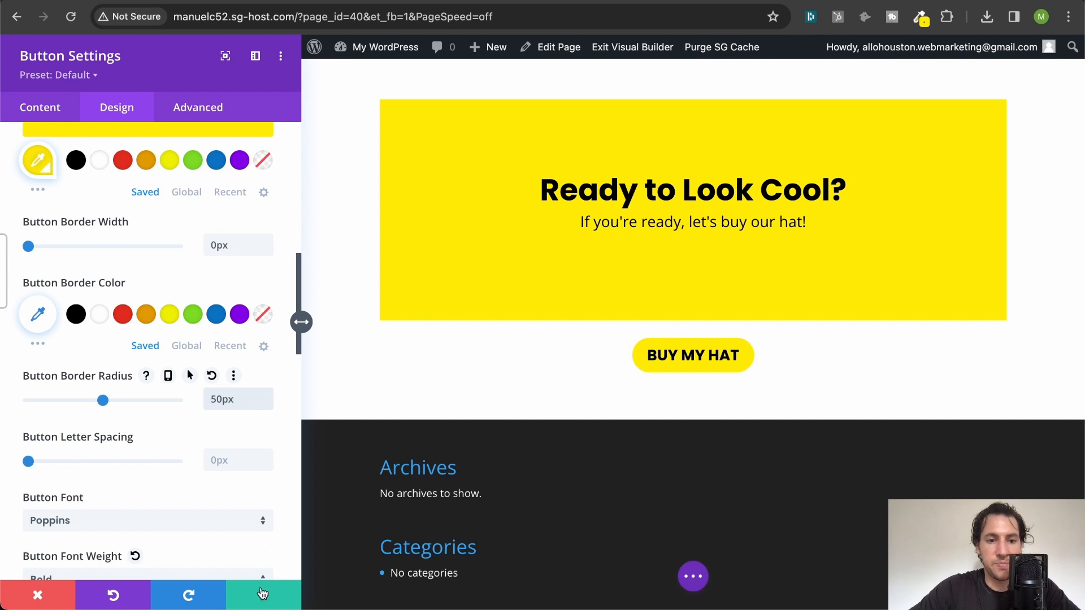
pyautogui.click(261, 590)
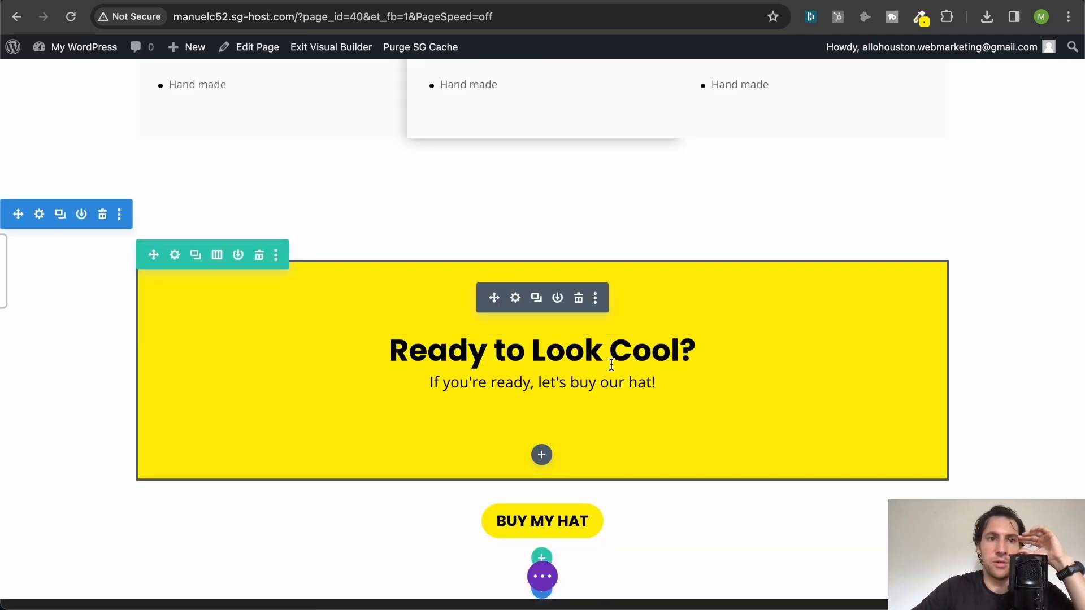
# - Review the landing page from the hero section through features, testimonials and prices to the closing call to action
pyautogui.scroll(20, 665, 106)
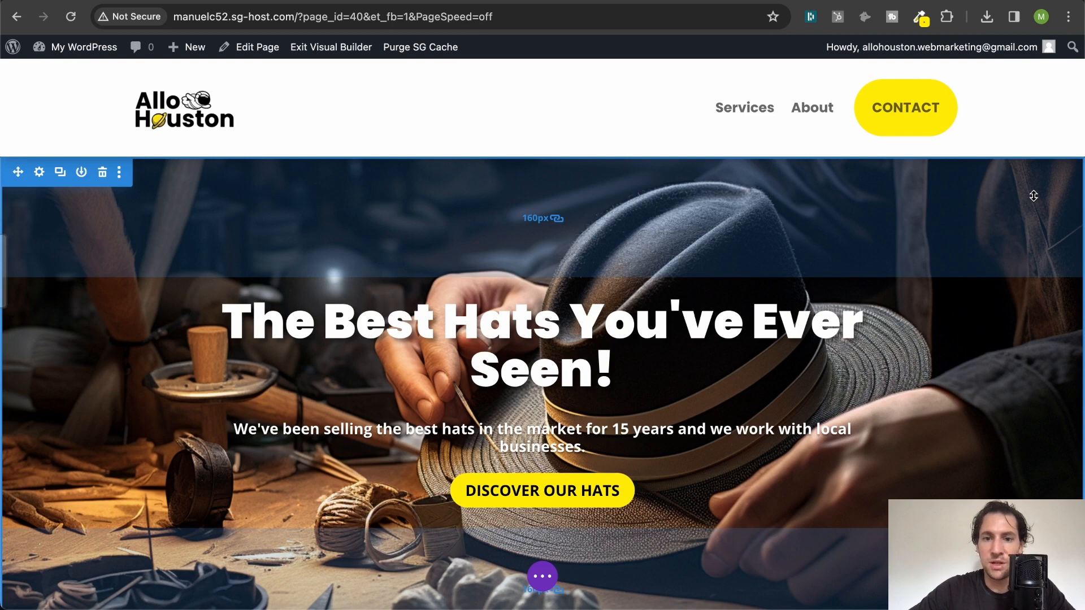
pyautogui.scroll(-10, 898, 219)
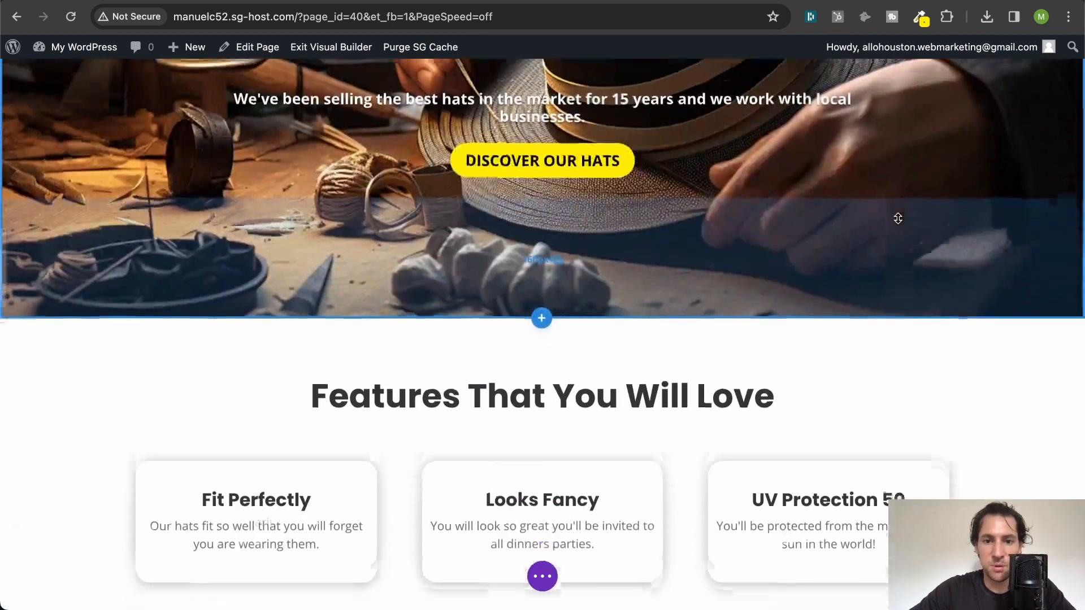
pyautogui.scroll(-8, 898, 219)
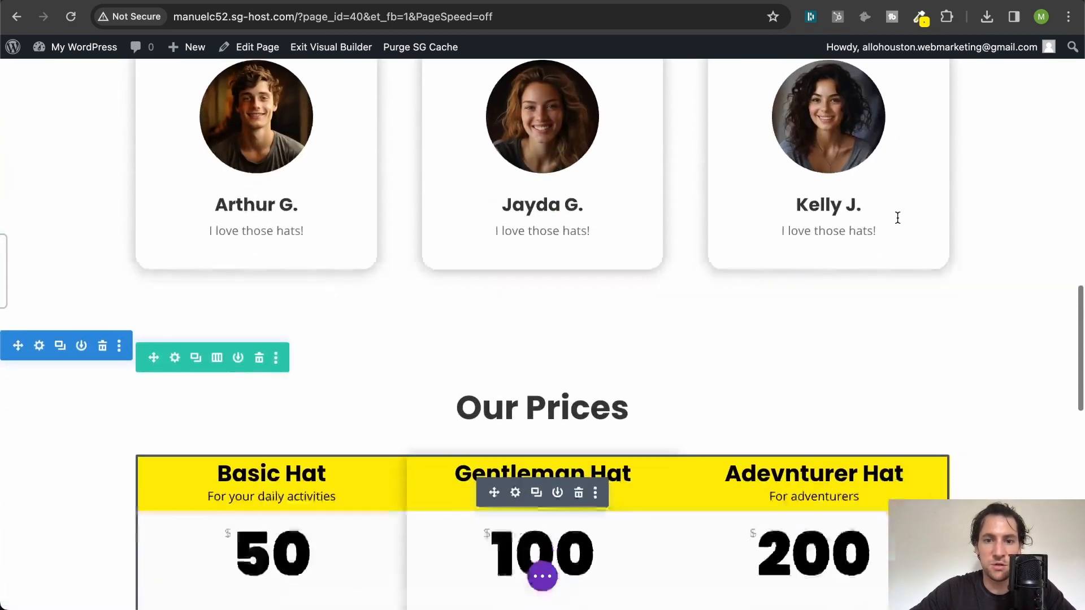
pyautogui.scroll(-5, 723, 328)
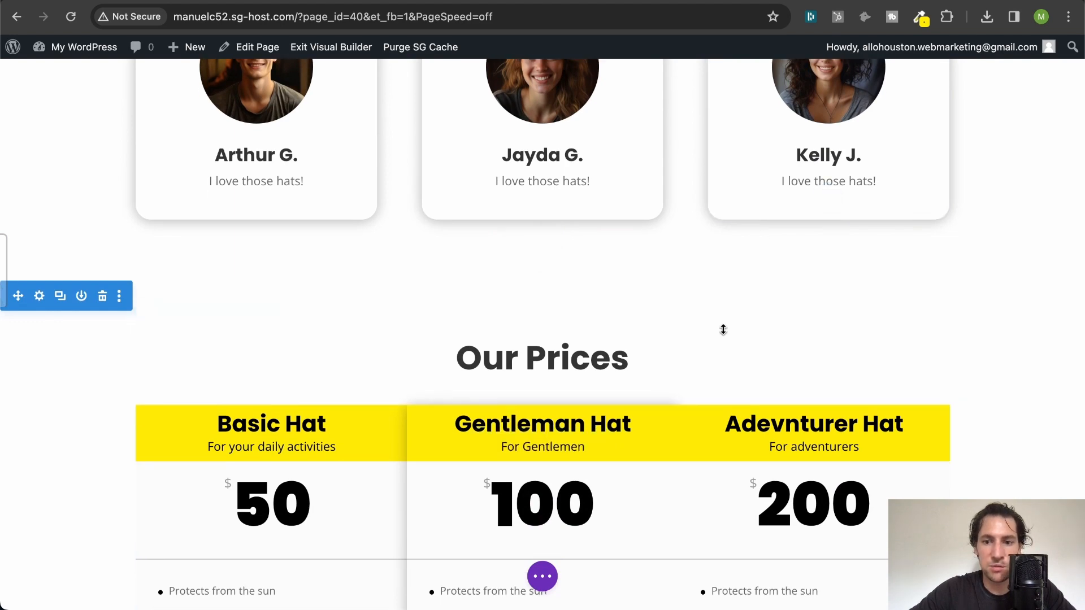
pyautogui.scroll(-6, 723, 328)
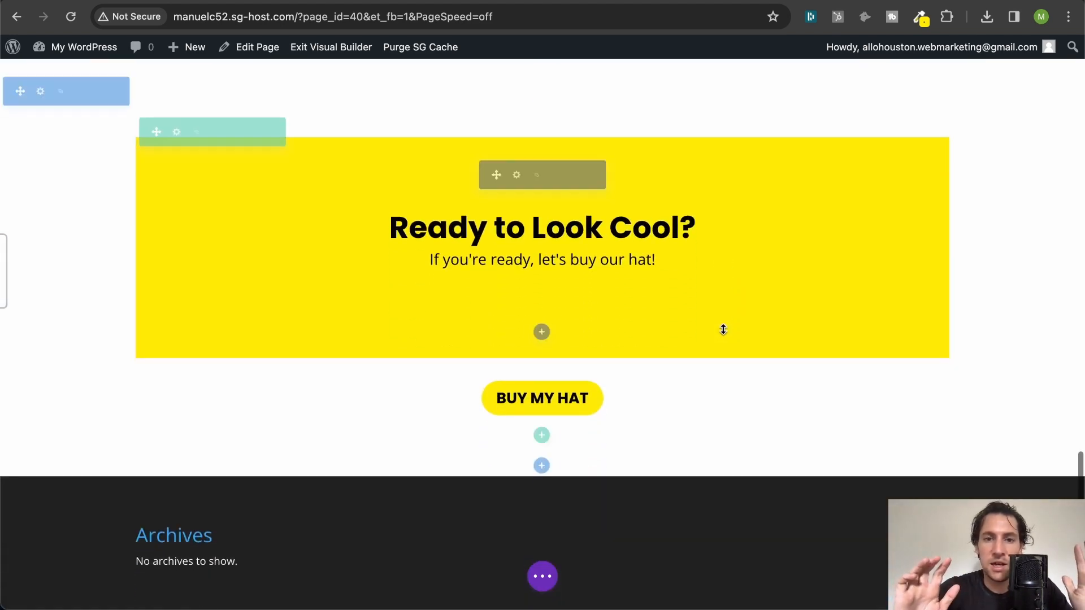